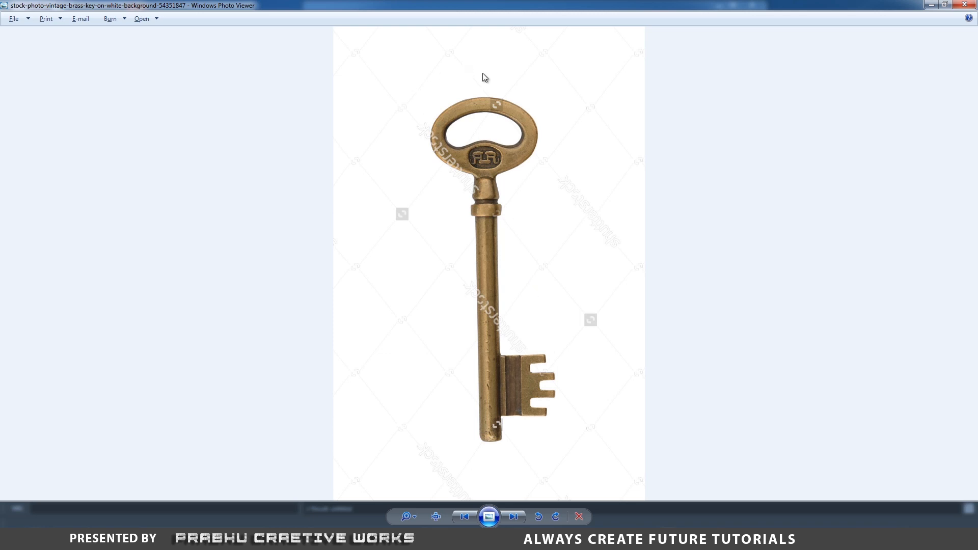
Step: Switch from the key reference photo to Maya and create a NURBS circle at the origin in the top view
left_click(490, 524)
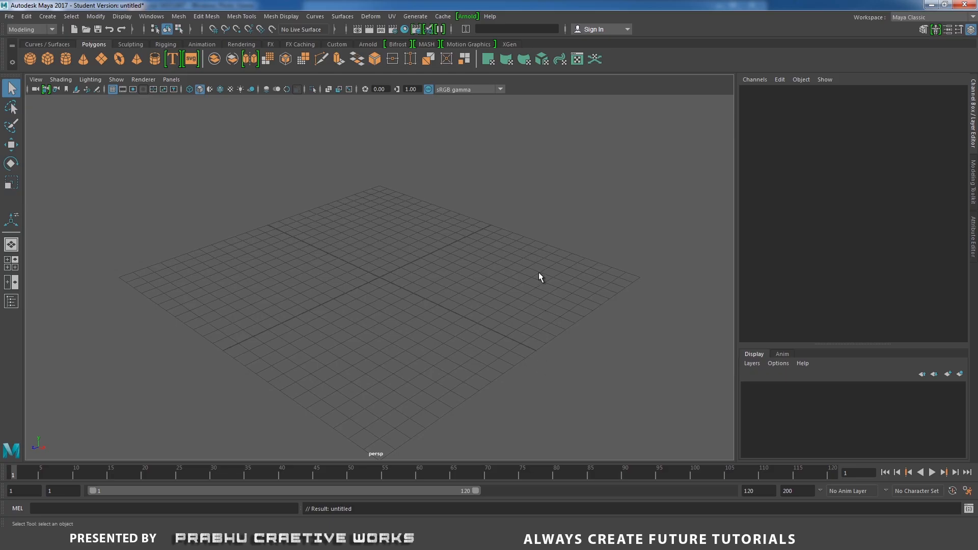
key("space")
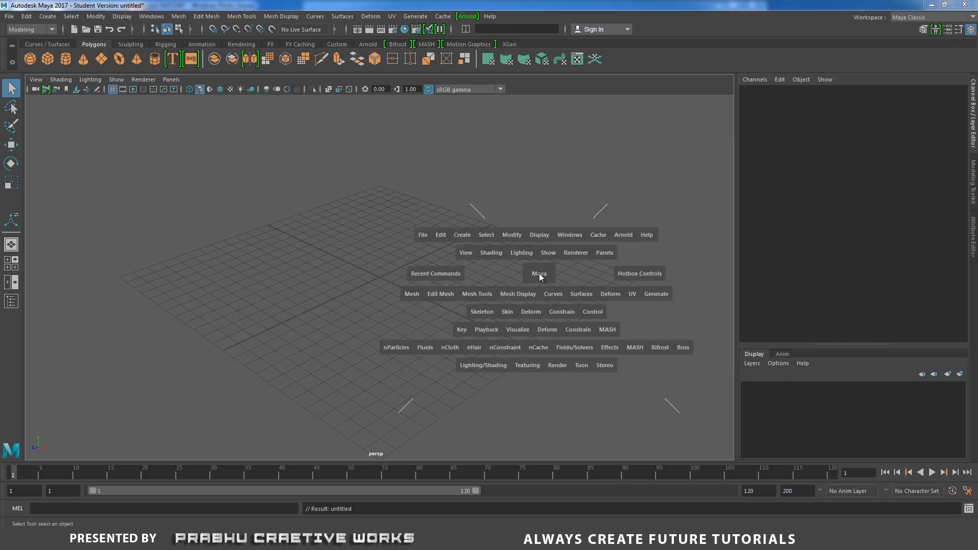
left_click_drag(539, 273, 498, 273)
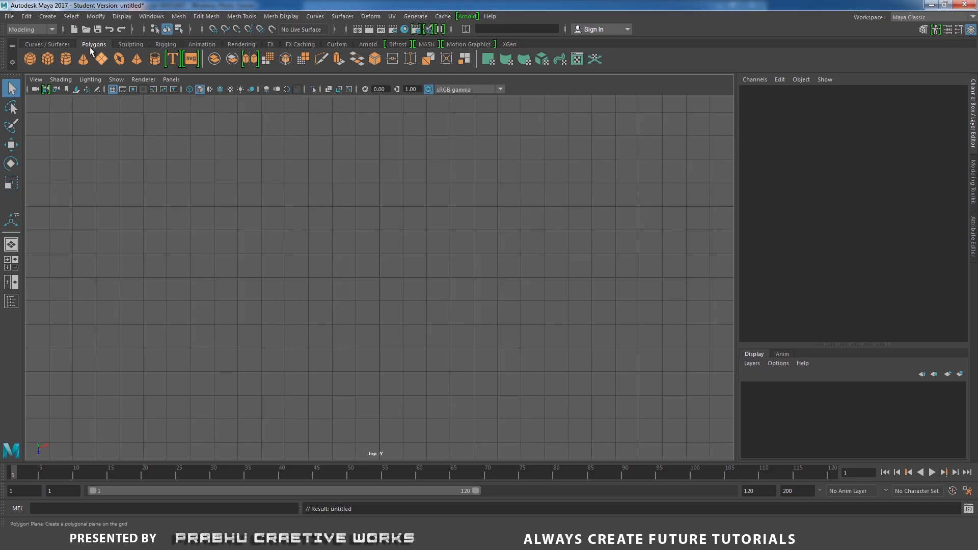
left_click(48, 15)
mouse_move(69, 46)
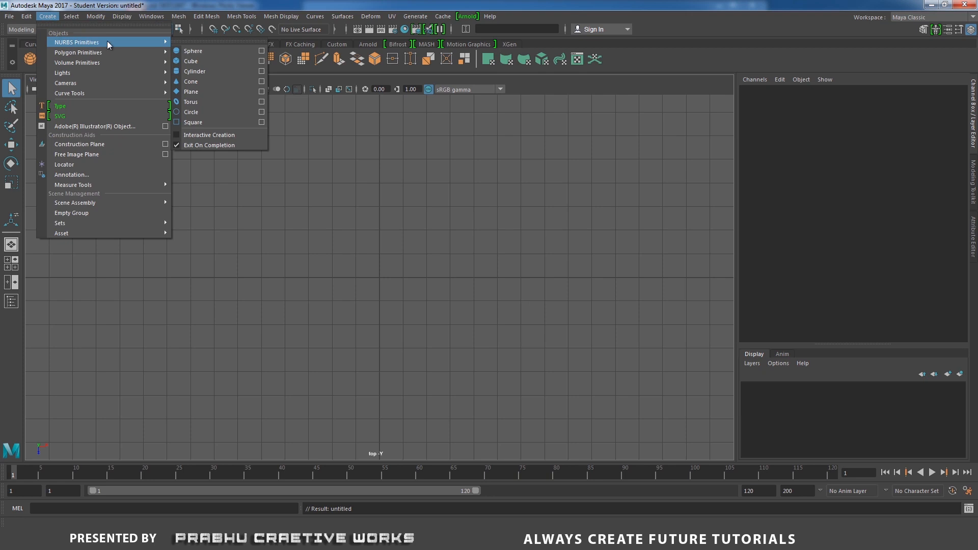
left_click(210, 112)
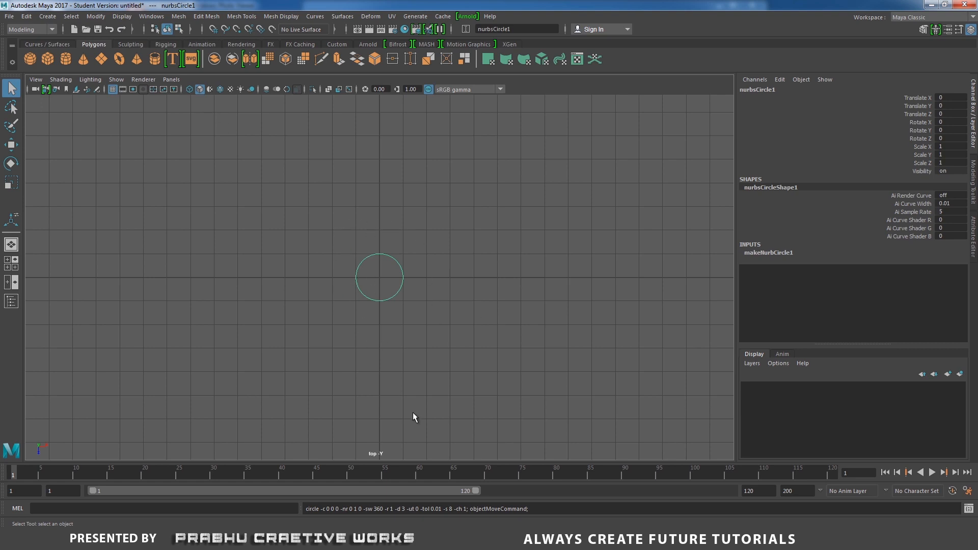
Step: Scale the circle into a wide ellipse for the key bow's outline, about 2.78 in X and 1.787 in Z
key("alt+Tab")
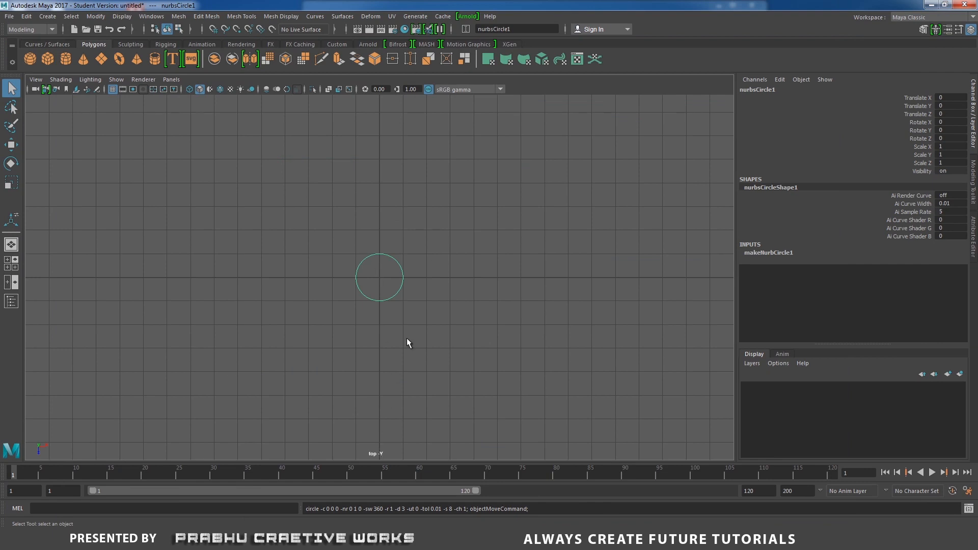
key("r")
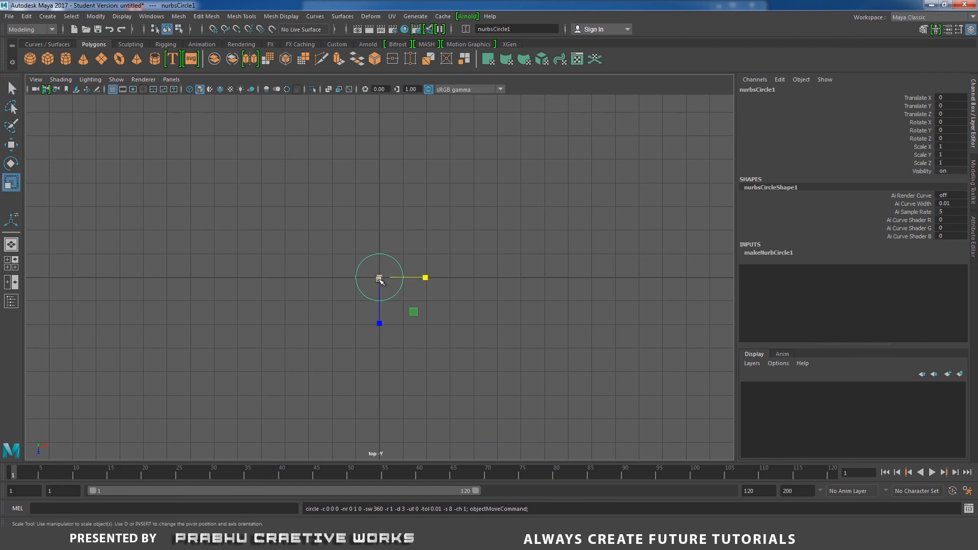
left_click_drag(380, 277, 444, 279)
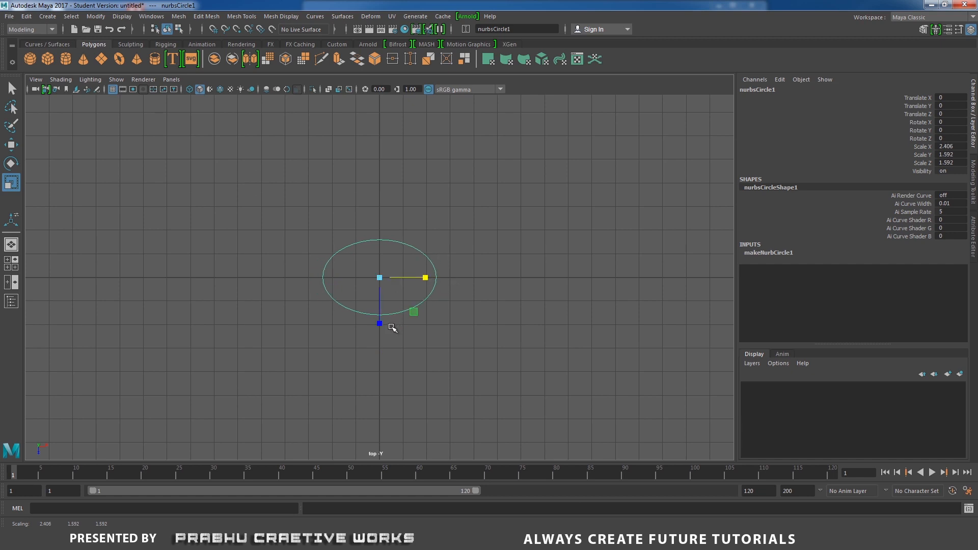
left_click_drag(379, 321, 380, 327)
left_click_drag(426, 280, 413, 264)
left_click(433, 230)
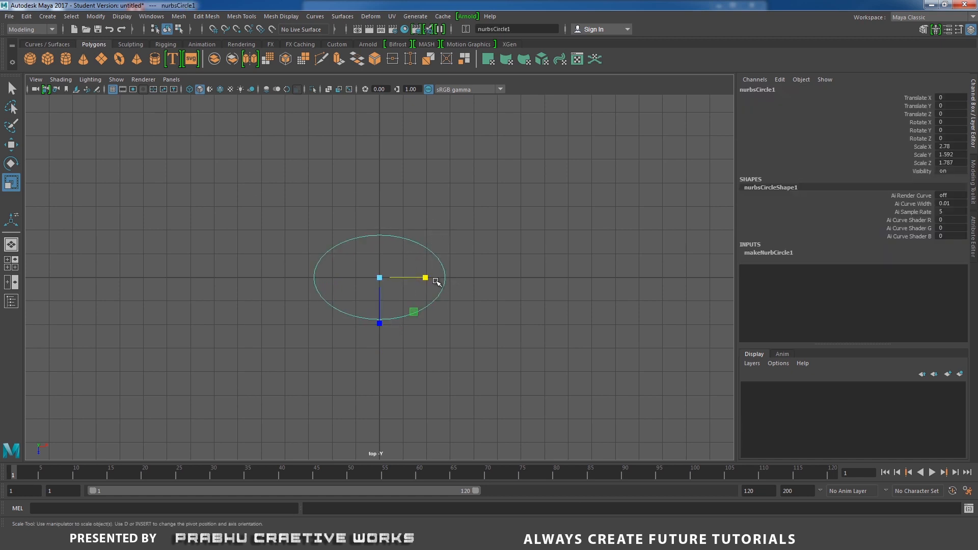
Step: Duplicate the ellipse and scale the copy down to about 2.01 in X and 1.292 in Z as the inner opening
key("w")
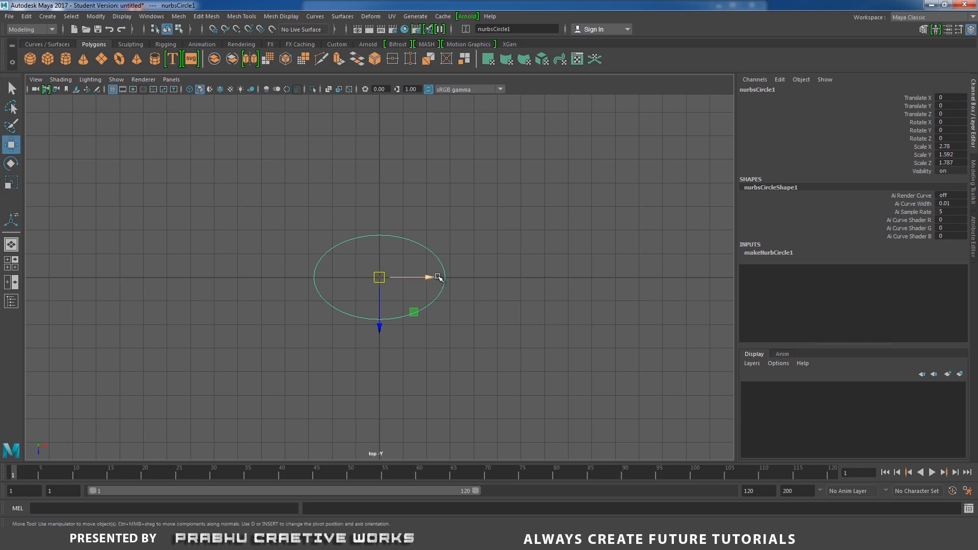
key("ctrl+d")
key("r")
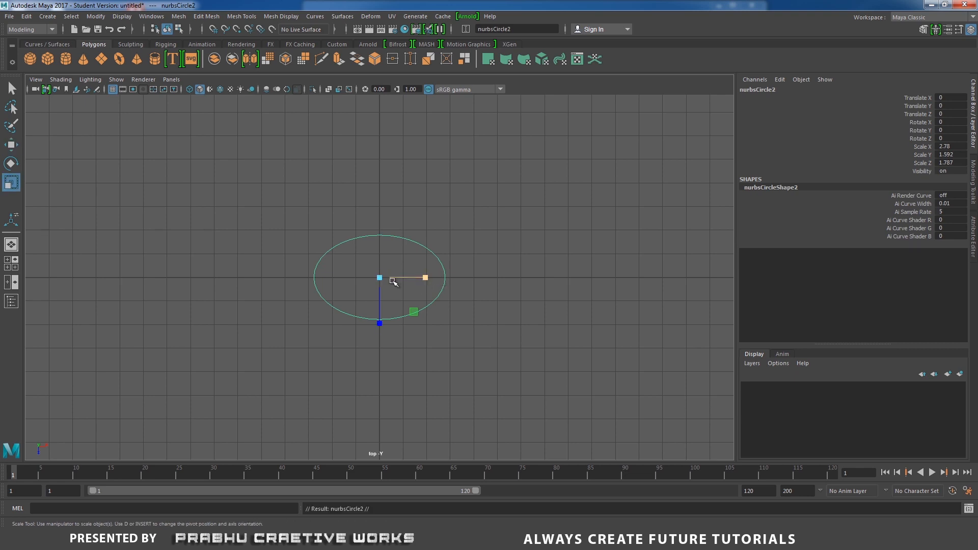
left_click_drag(386, 282, 371, 294)
scroll(522, 298, "up", 3)
Step: Raise the inner ellipse's three lower control vertices, with the middle one highest, so its lower edge bends inward
right_click_drag(532, 212, 459, 215)
scroll(509, 275, "up", 2)
left_click_drag(304, 304, 469, 353)
key("w")
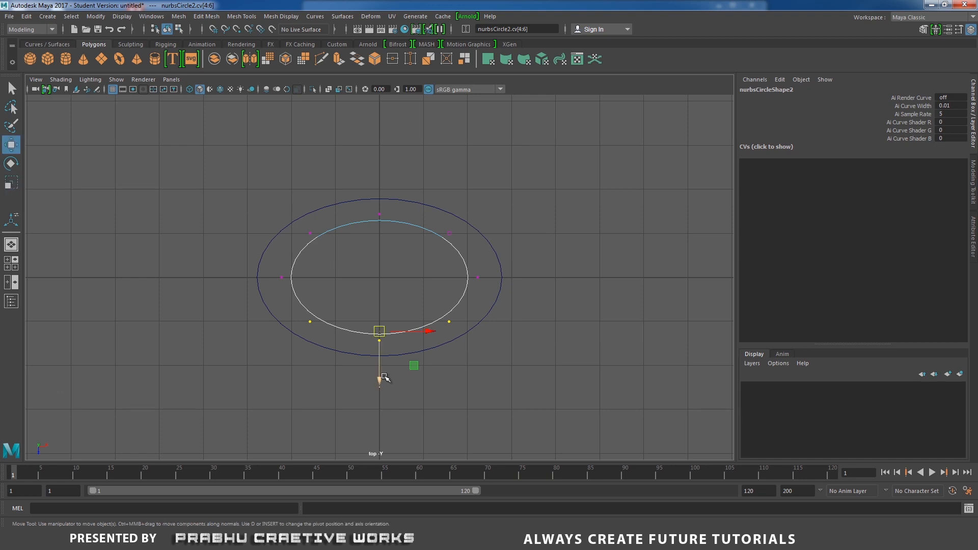
left_click_drag(382, 375, 374, 324)
left_click_drag(356, 280, 383, 333)
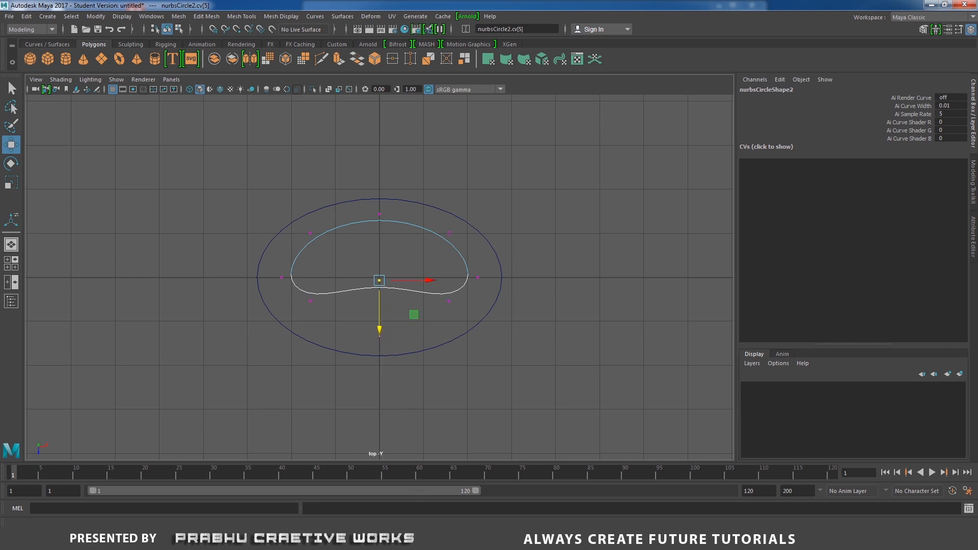
Step: Check the key reference photo and lower the inner curve's two lower side control vertices slightly to match the opening
left_click(356, 539)
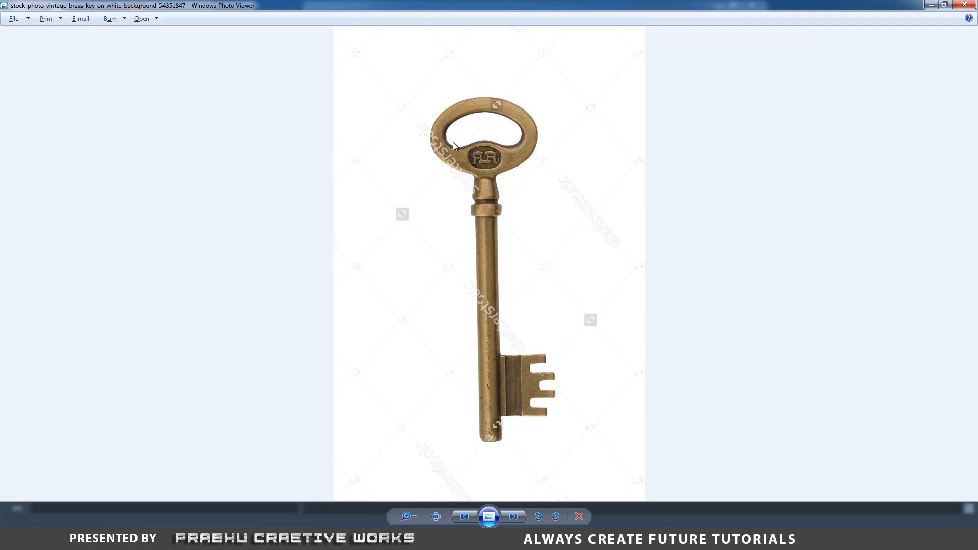
left_click(357, 539)
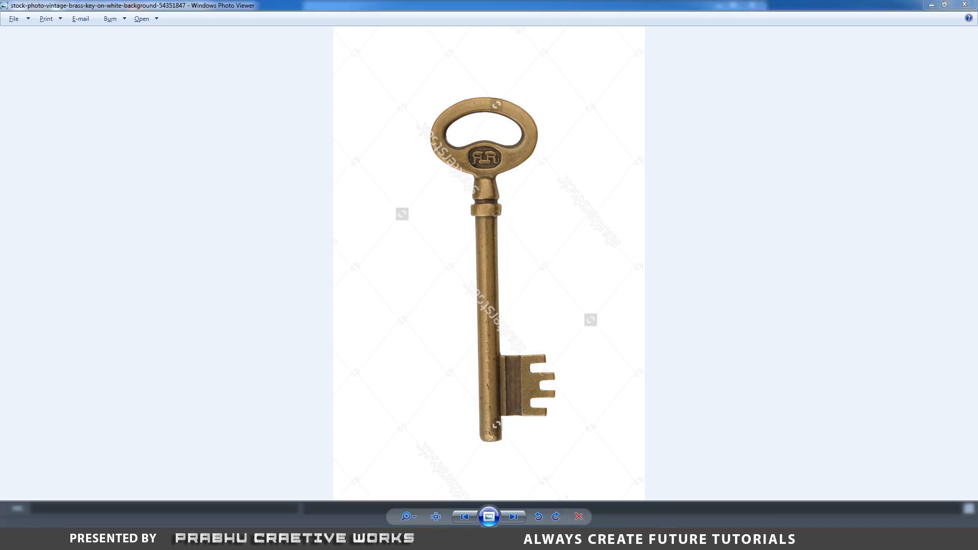
right_click_drag(363, 339, 553, 407, "alt")
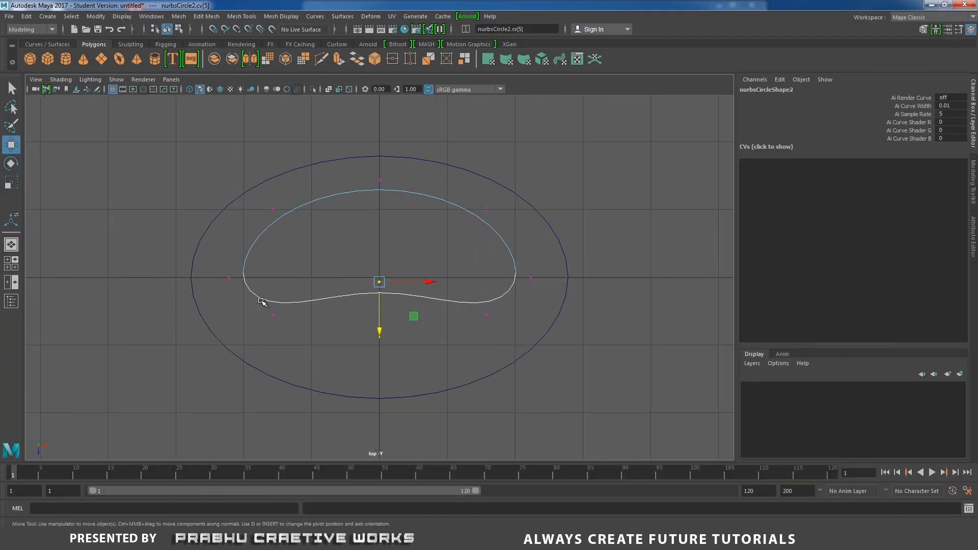
left_click(273, 314)
left_click(486, 315, "shift")
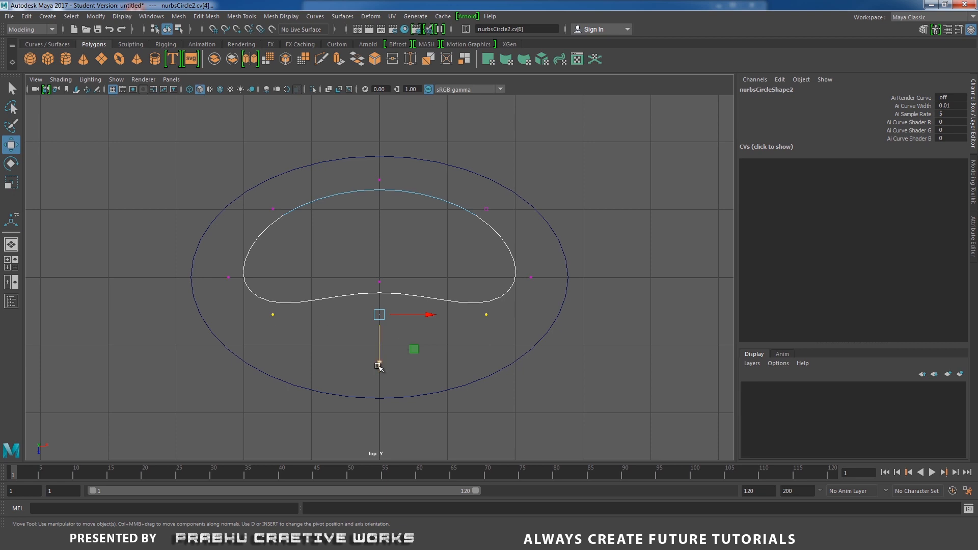
left_click_drag(379, 366, 379, 381)
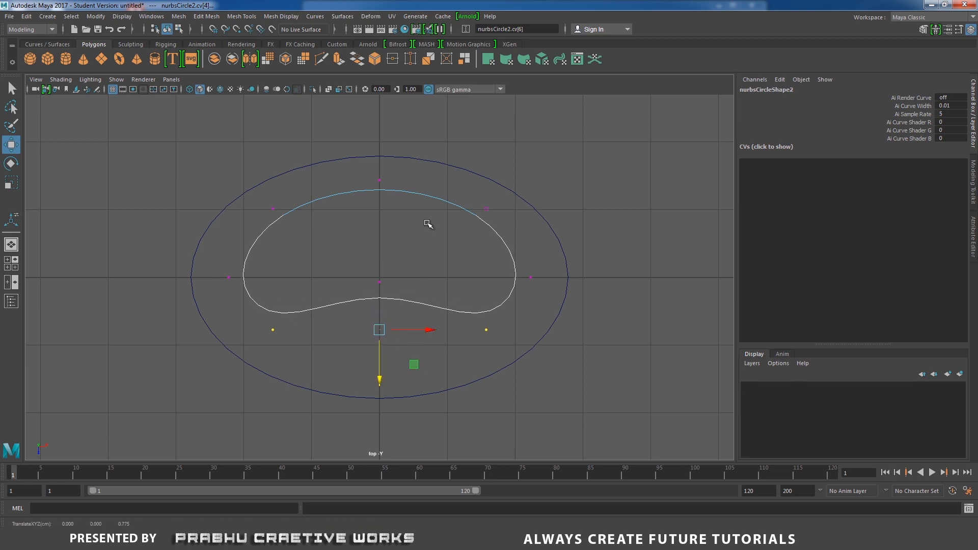
Step: Return the inner curve to object mode and nudge it slightly upward inside the outer ellipse
right_click_drag(436, 198, 479, 183)
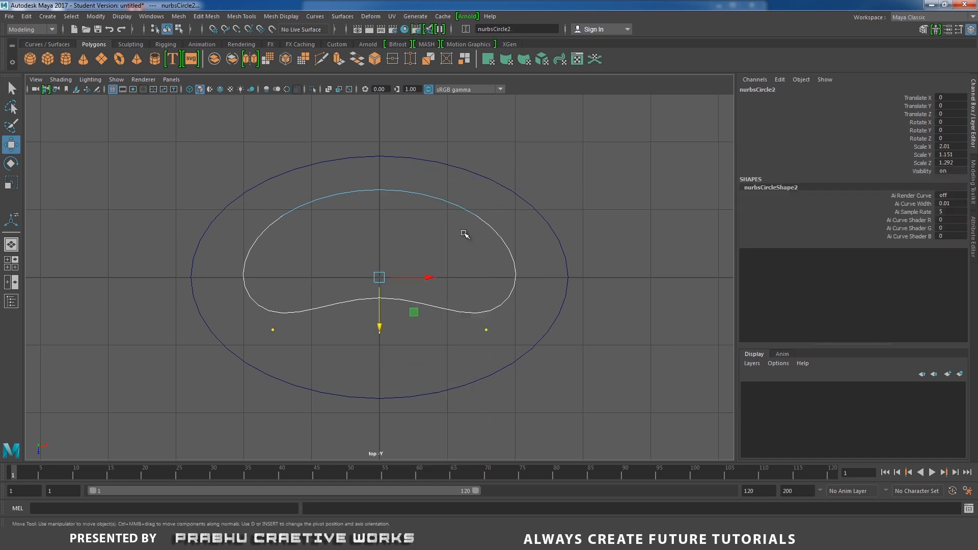
left_click(589, 277)
left_click(479, 225)
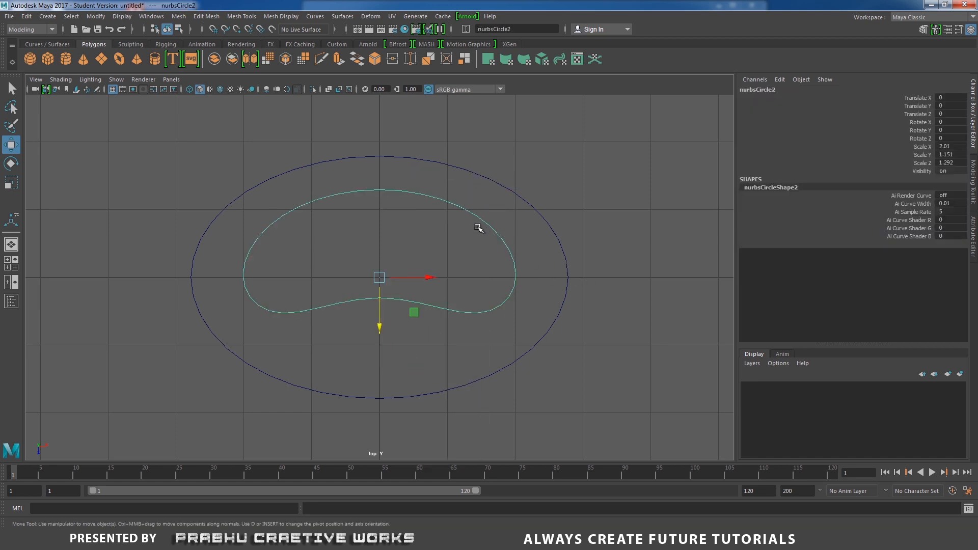
left_click_drag(378, 331, 378, 326)
middle_click_drag(541, 262, 588, 230, "alt")
left_click(661, 287)
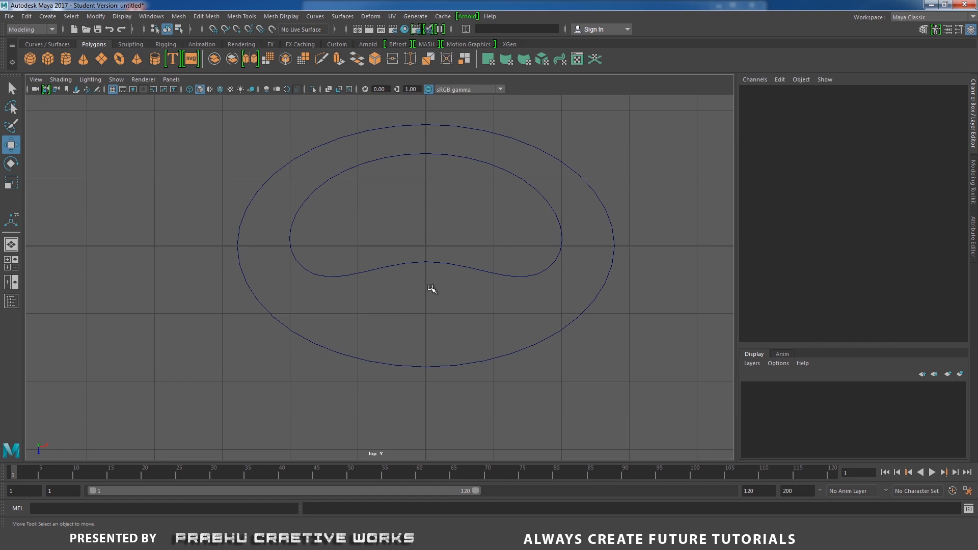
Step: Create a third NURBS circle, scaled uniformly to about 0.554 and placed below the opening at about 1.021 in Z
left_click(51, 46)
left_click(31, 59)
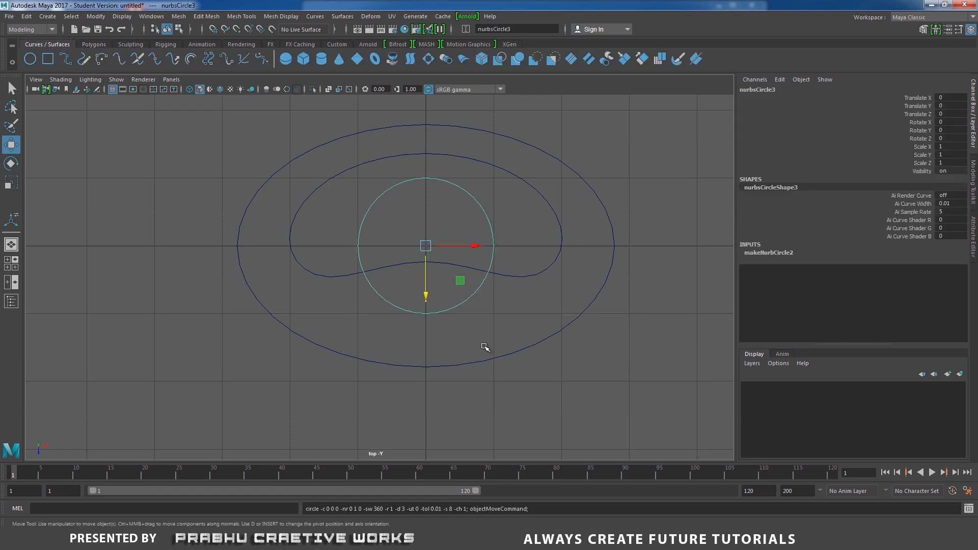
left_click_drag(427, 298, 428, 368)
key("r")
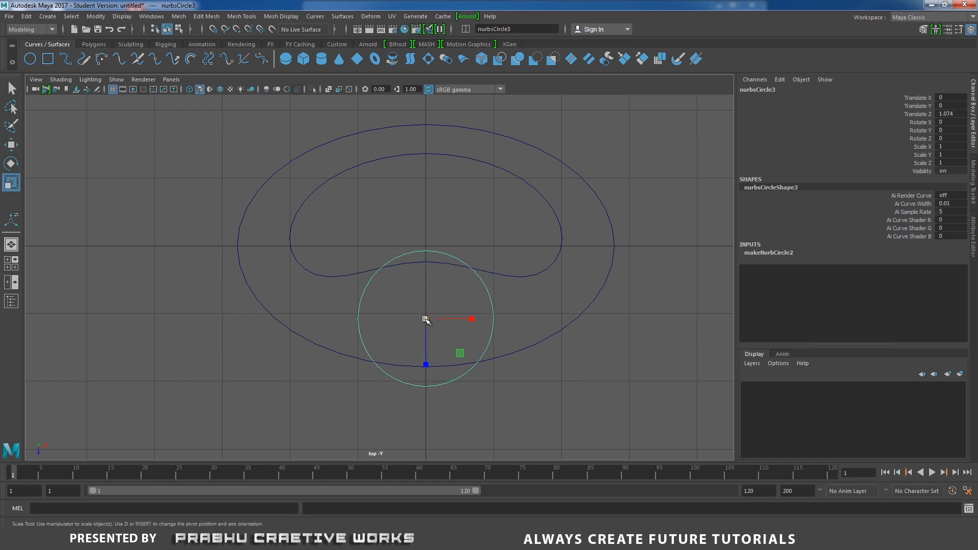
left_click_drag(425, 319, 378, 347)
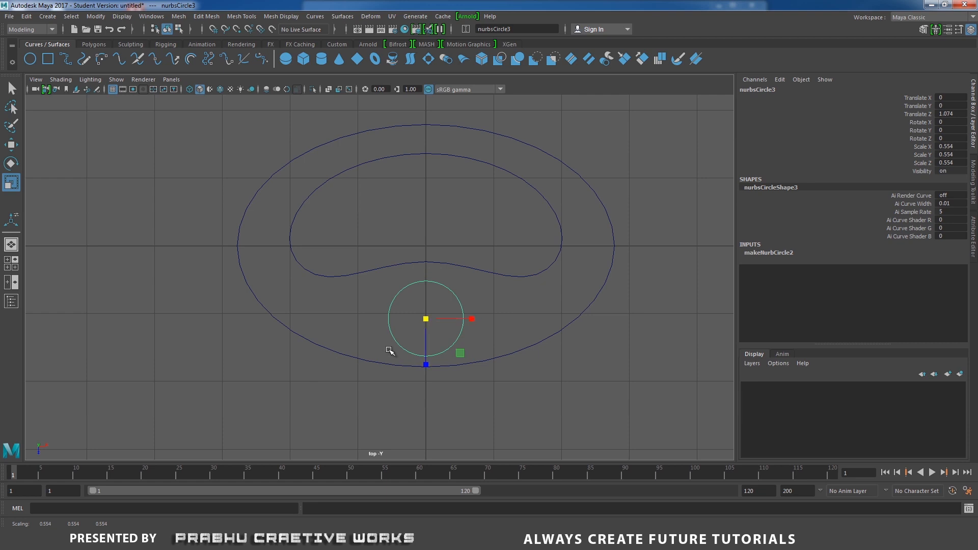
key("w")
left_click_drag(428, 369, 429, 366)
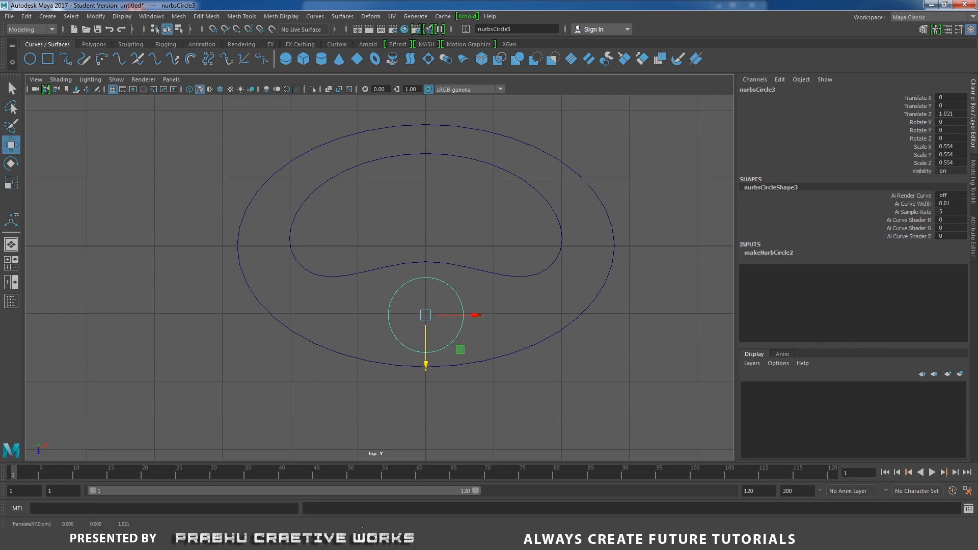
Step: Compare with the key reference photo and flatten the small circle's upper and lower control vertex rows by scaling them in Z
key("alt+Tab")
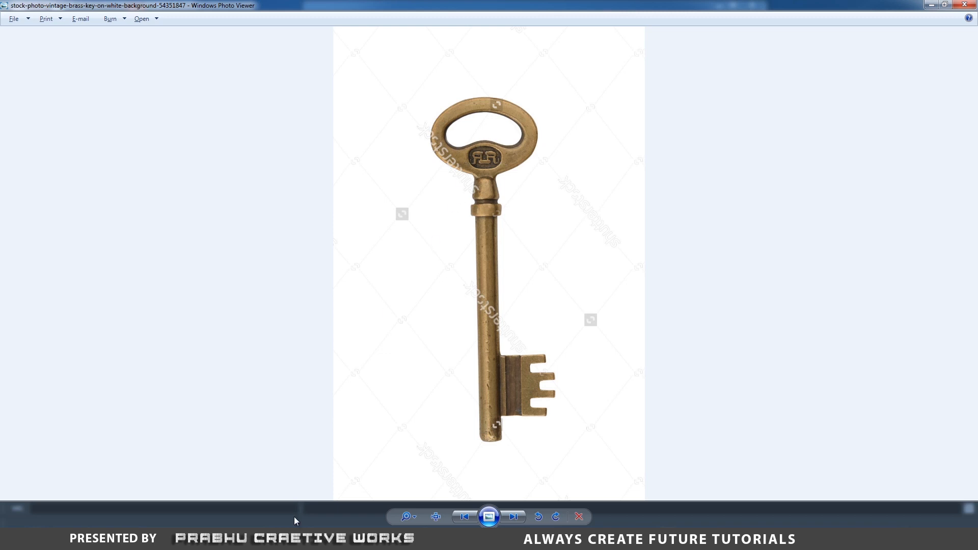
left_click(350, 539)
scroll(508, 351, "up", 3)
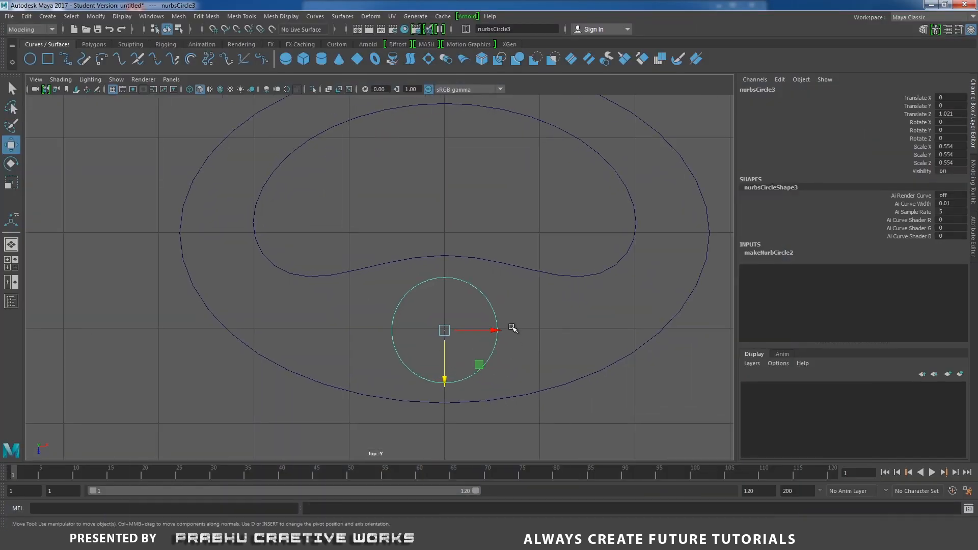
right_click_drag(492, 277, 438, 277)
left_click_drag(374, 256, 516, 298)
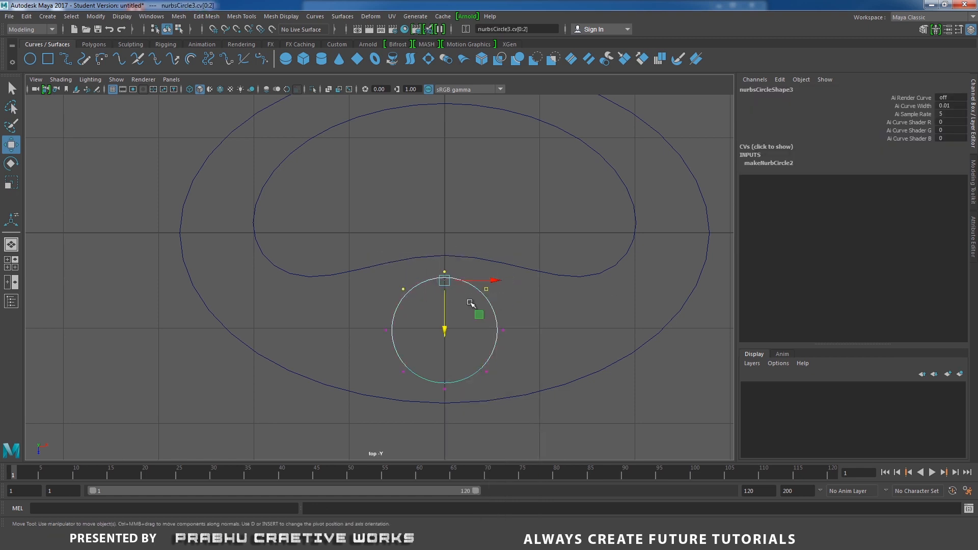
key("r")
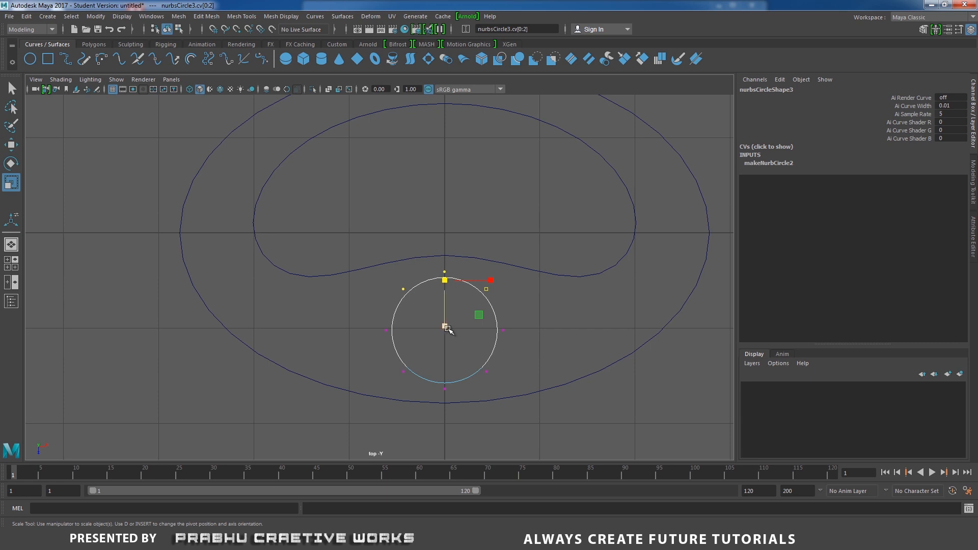
left_click_drag(445, 332, 451, 286)
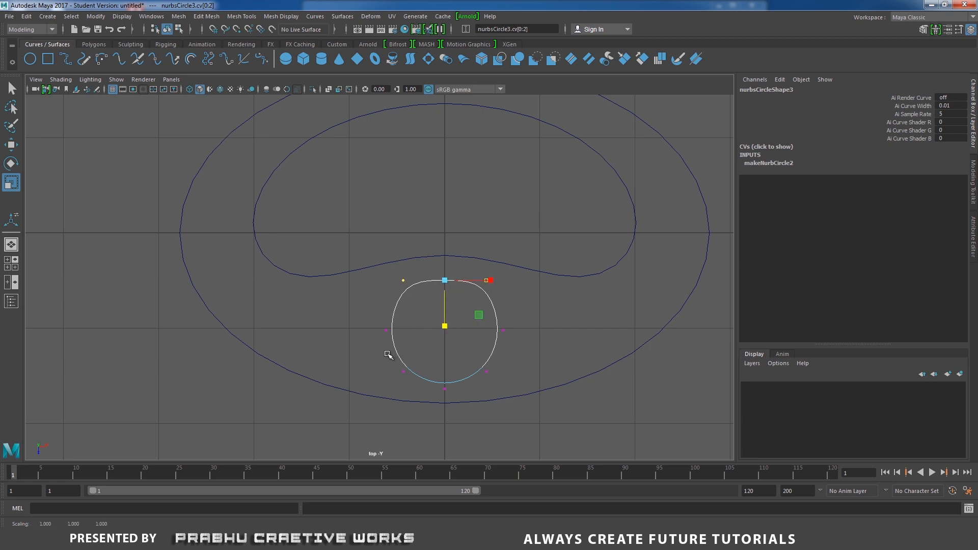
left_click_drag(386, 354, 516, 408)
left_click_drag(445, 424, 443, 380)
Step: Partly flatten both sides of the small curve by scaling each side's control vertices in X
left_click_drag(367, 260, 421, 412)
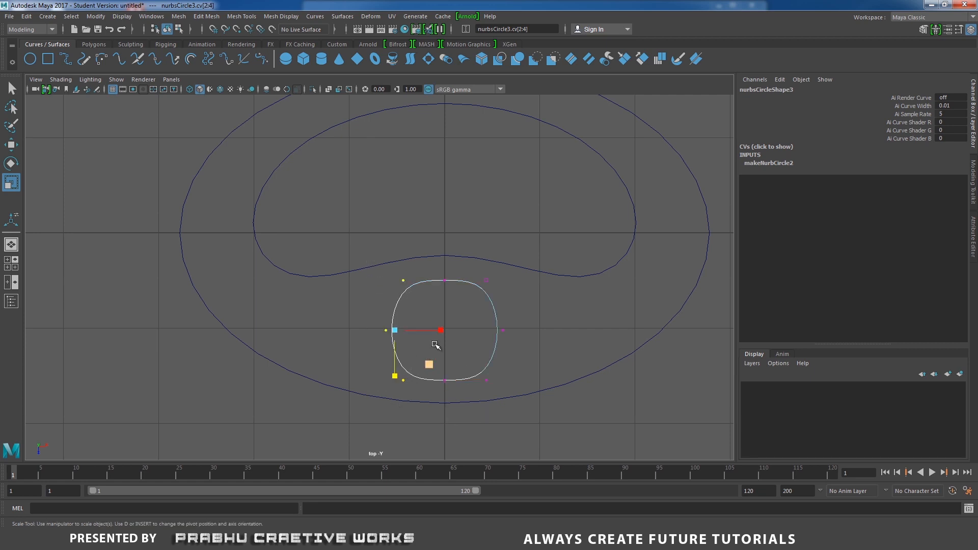
left_click_drag(440, 331, 419, 331)
left_click_drag(466, 263, 534, 391)
left_click_drag(539, 330, 514, 333)
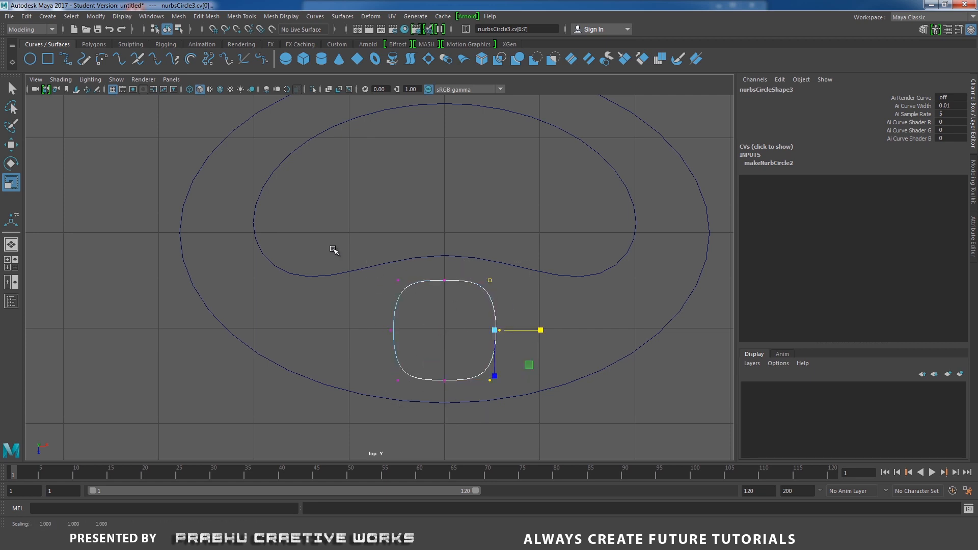
Step: Widen the rounded-square emblem curve by scaling all its control vertices in X and compare it with the reference photo
left_click_drag(314, 239, 567, 414)
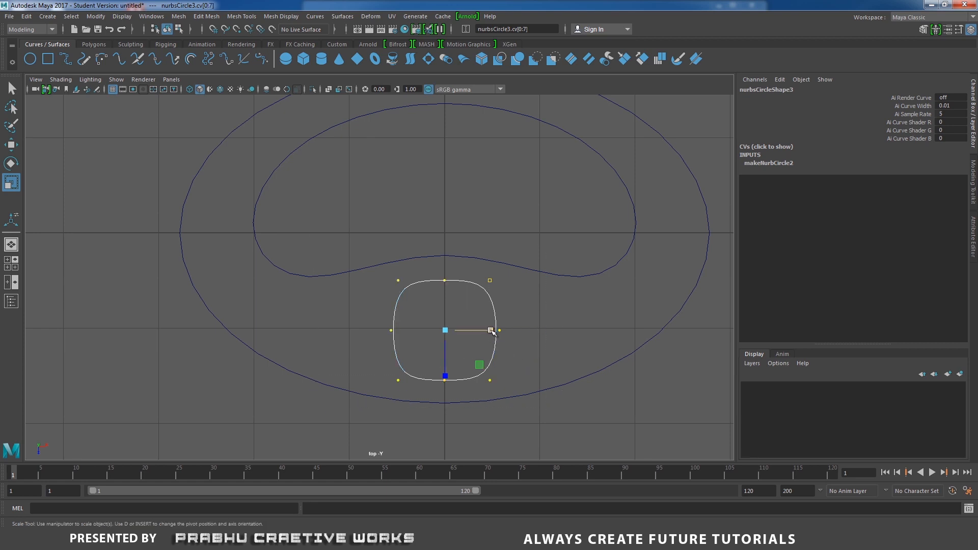
left_click_drag(492, 331, 502, 332)
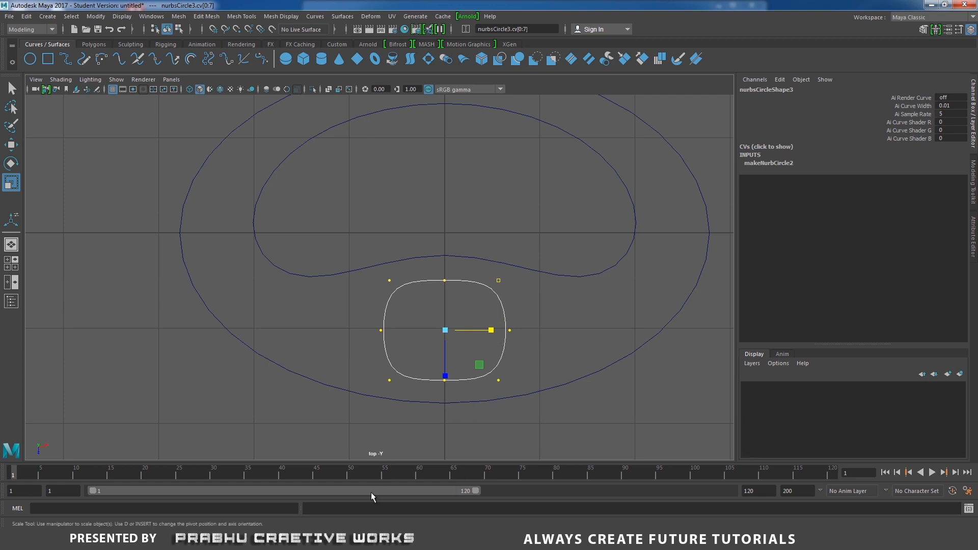
left_click(332, 539)
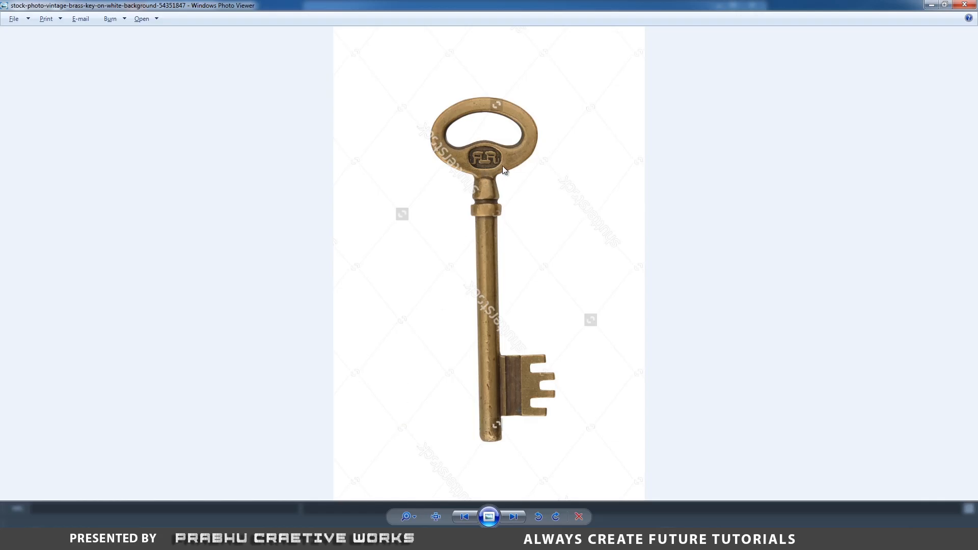
Step: Narrow the emblem curve's lower control vertex row in X and widen the whole curve by scaling all its control vertices in X
key("alt+Tab")
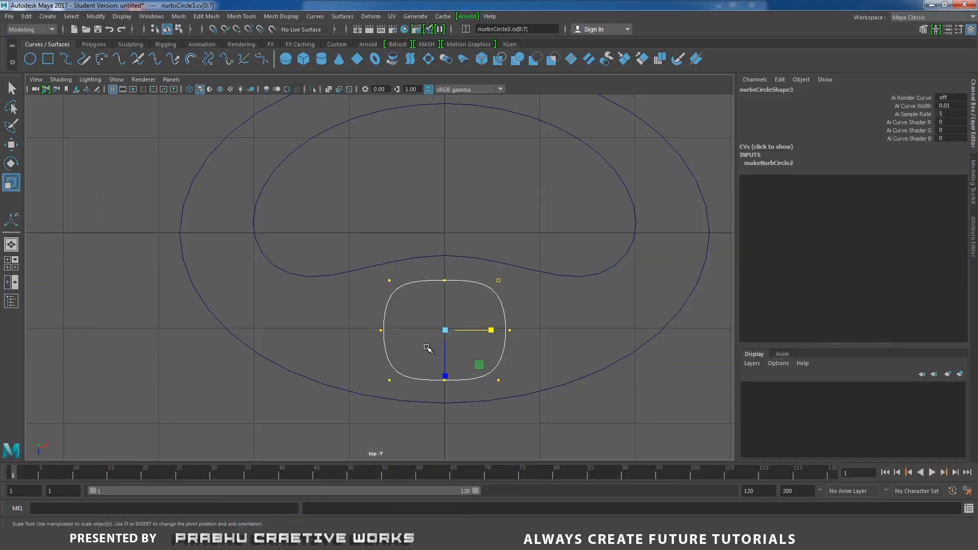
left_click_drag(367, 359, 485, 382)
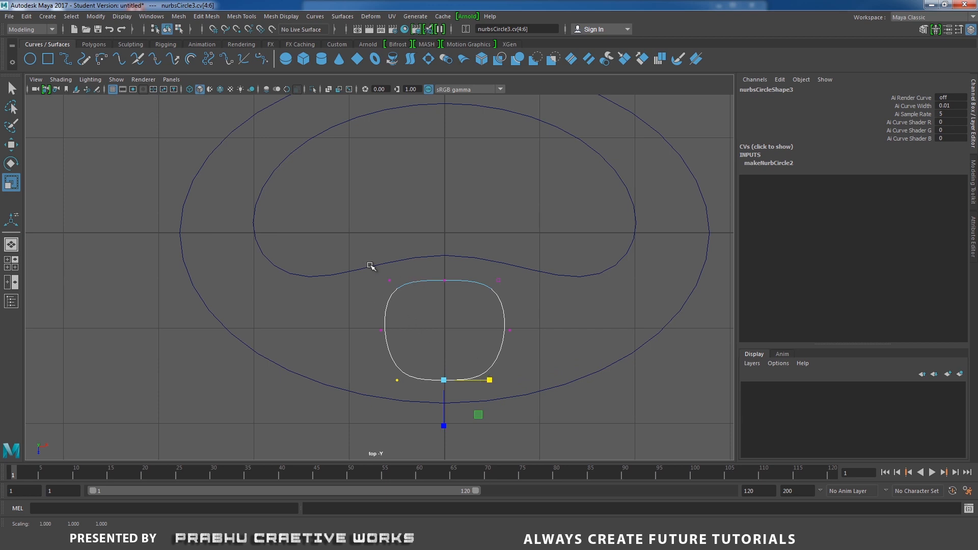
left_click_drag(369, 263, 571, 403)
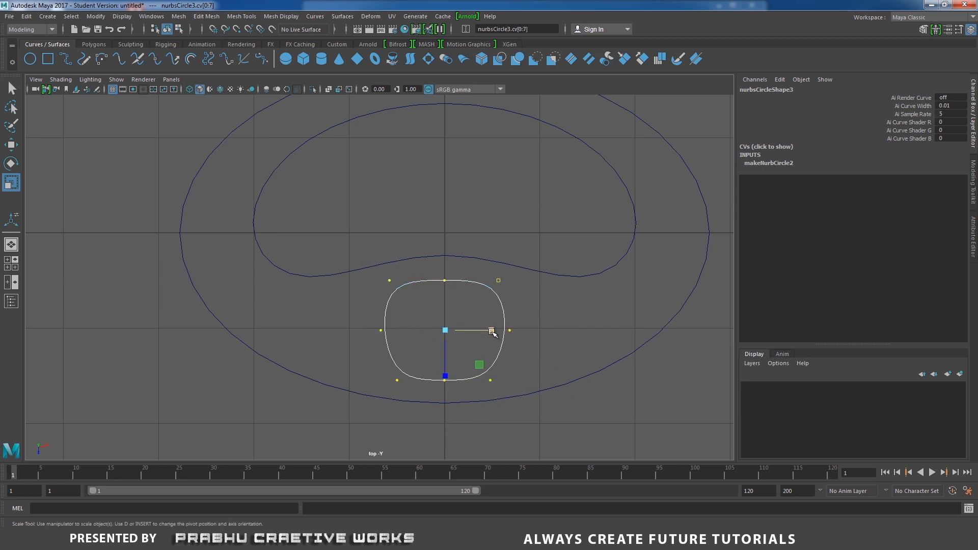
left_click_drag(492, 332, 498, 333)
Step: Move the emblem curve's upper middle control vertex slightly toward the opening in Z, return to object mode and clear the selection
left_click_drag(434, 263, 465, 295)
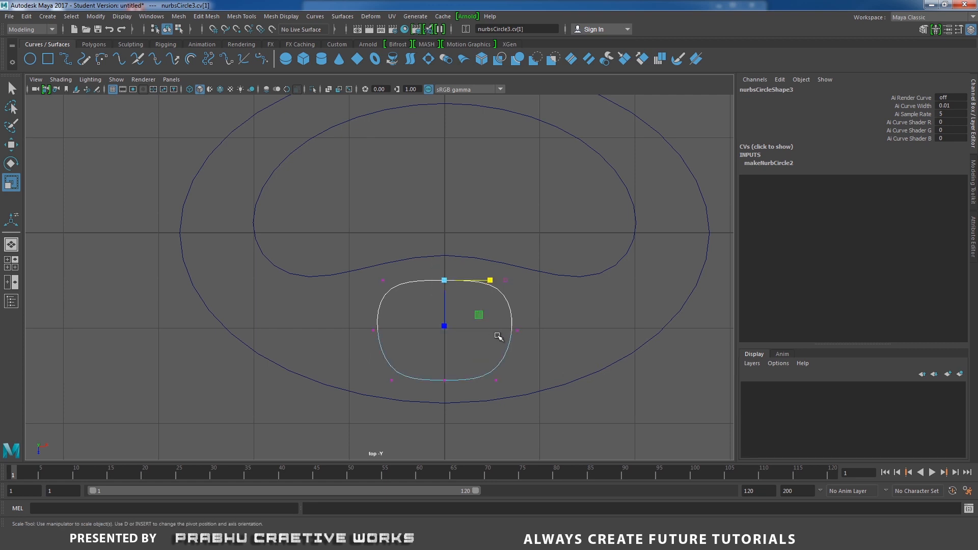
key("w")
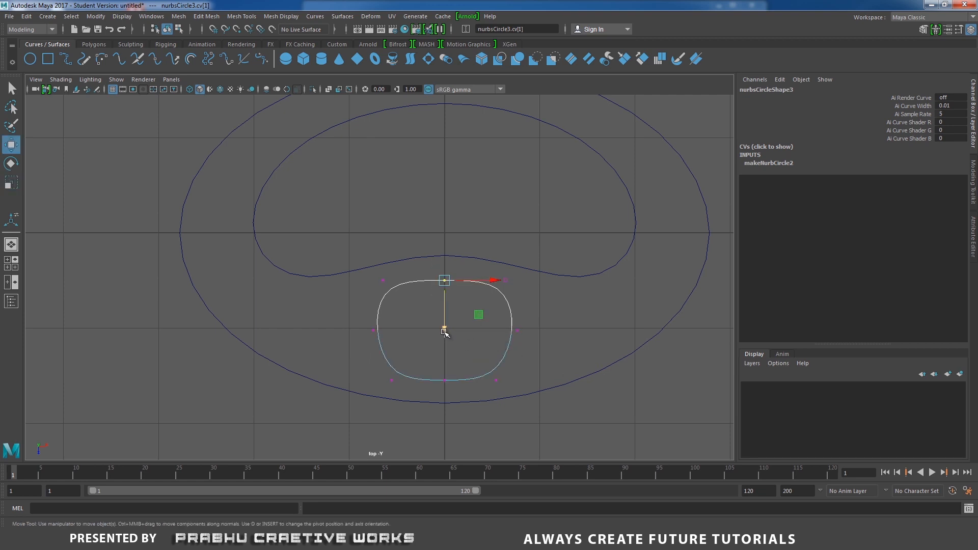
left_click_drag(445, 332, 444, 324)
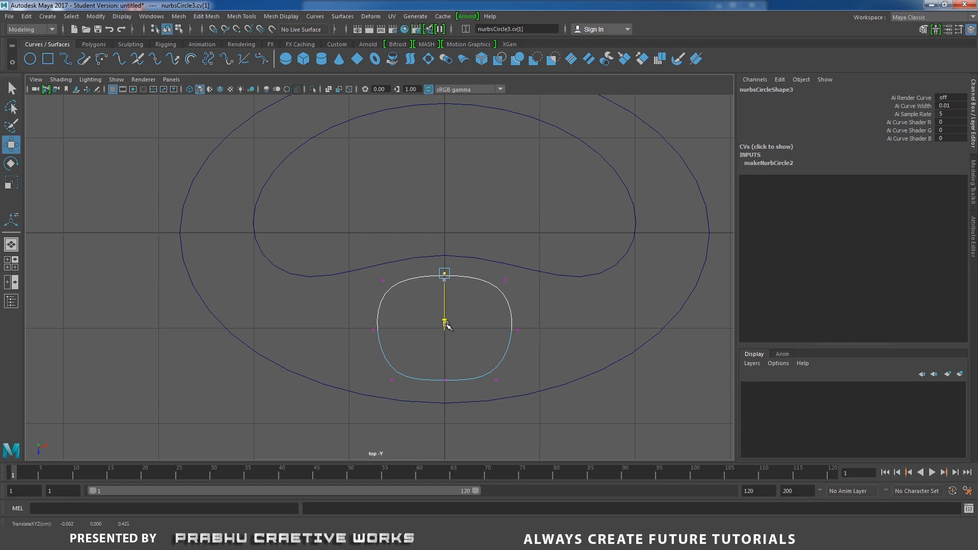
scroll(544, 359, "down", 5)
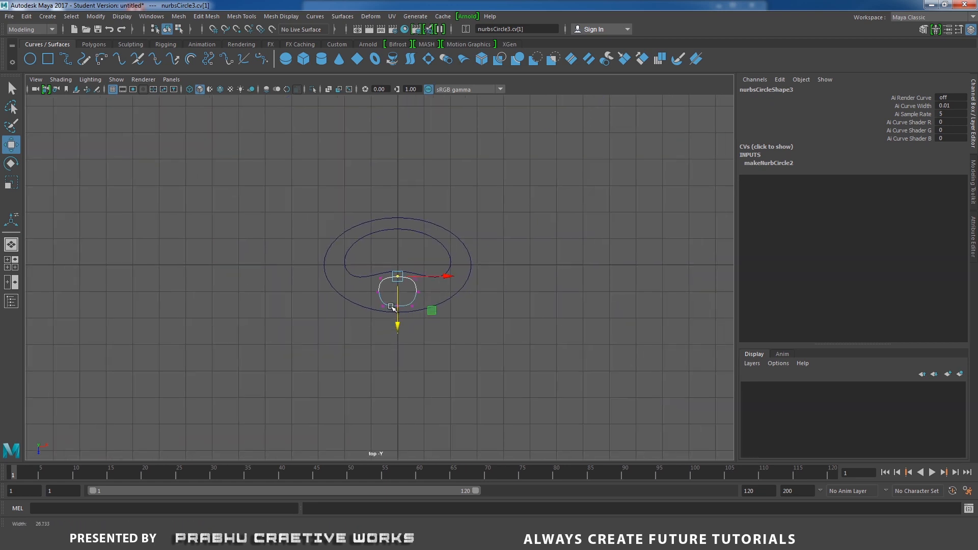
right_click(423, 289)
right_click_drag(423, 290, 473, 262)
left_click(529, 251)
scroll(618, 353, "up", 2)
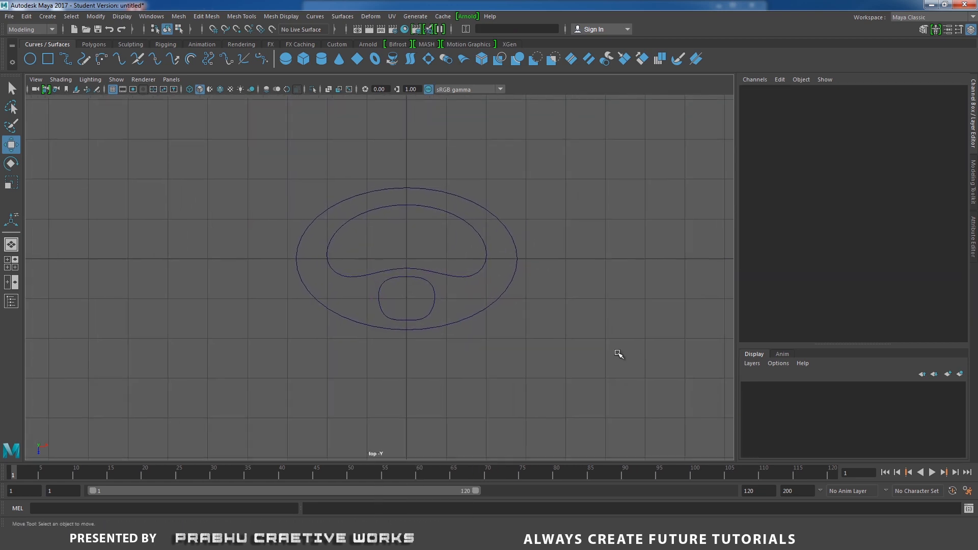
scroll(364, 286, "up", 2)
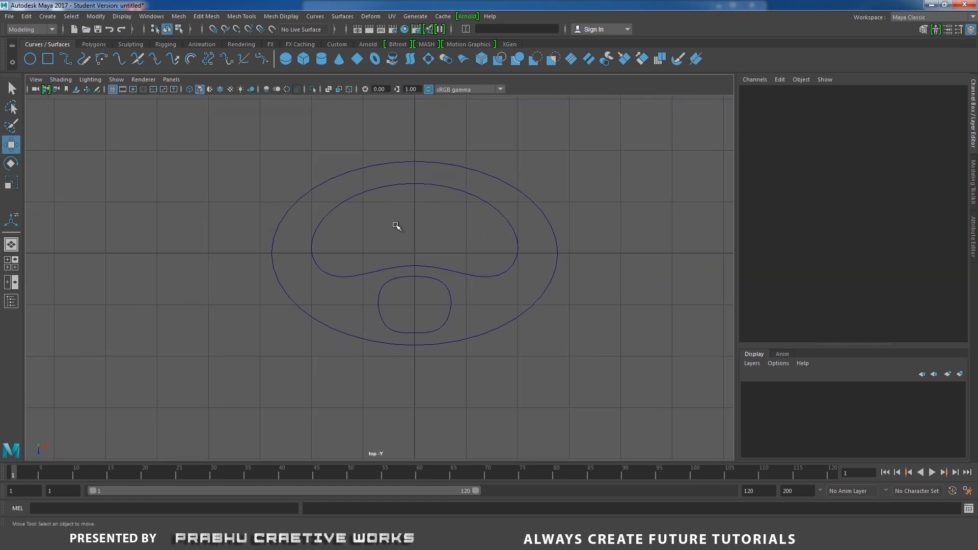
Step: Create a polygon pipe at the origin and set its radius to 2
left_click(47, 16)
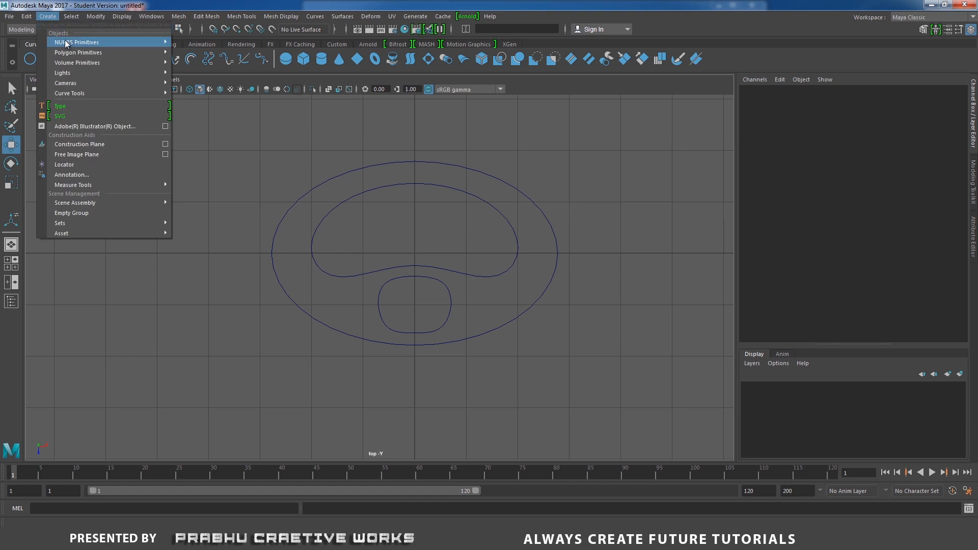
mouse_move(72, 56)
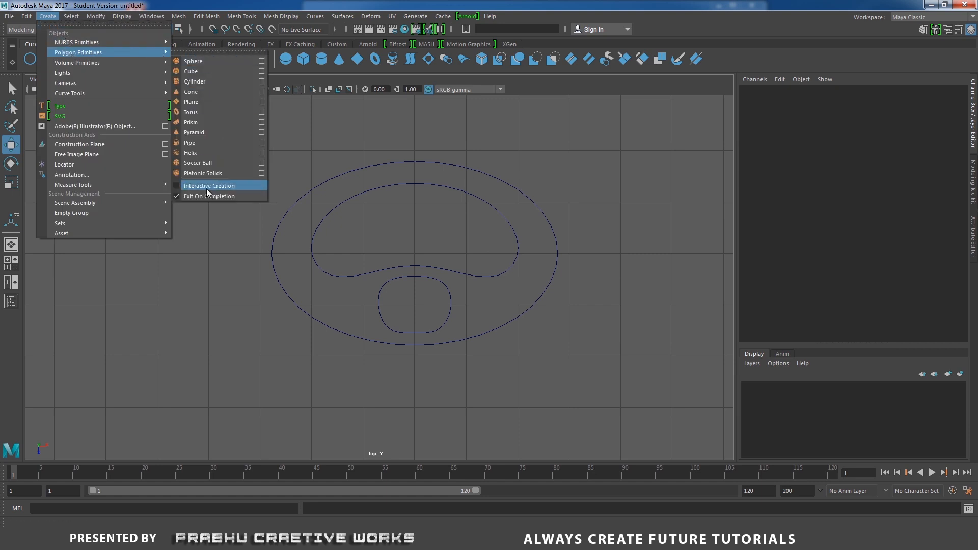
left_click(206, 145)
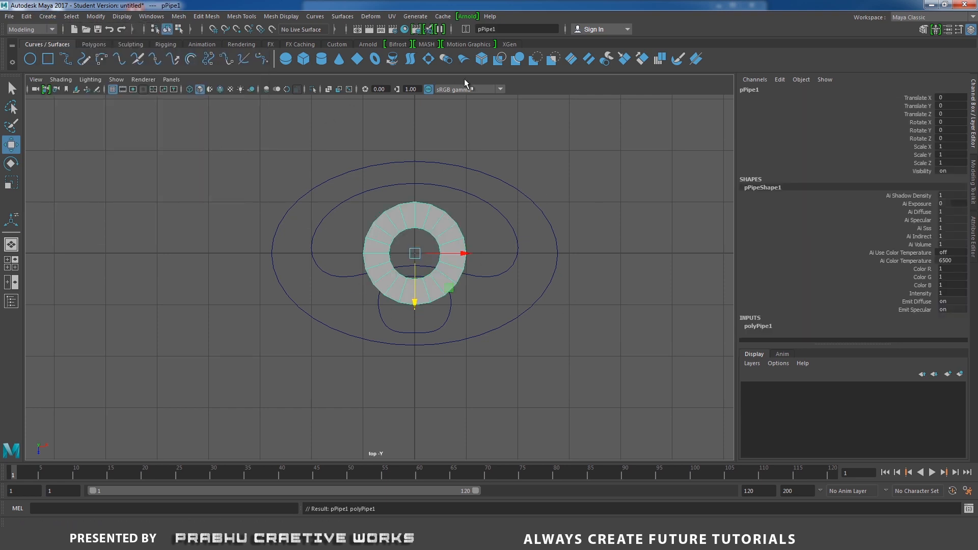
left_click(754, 326)
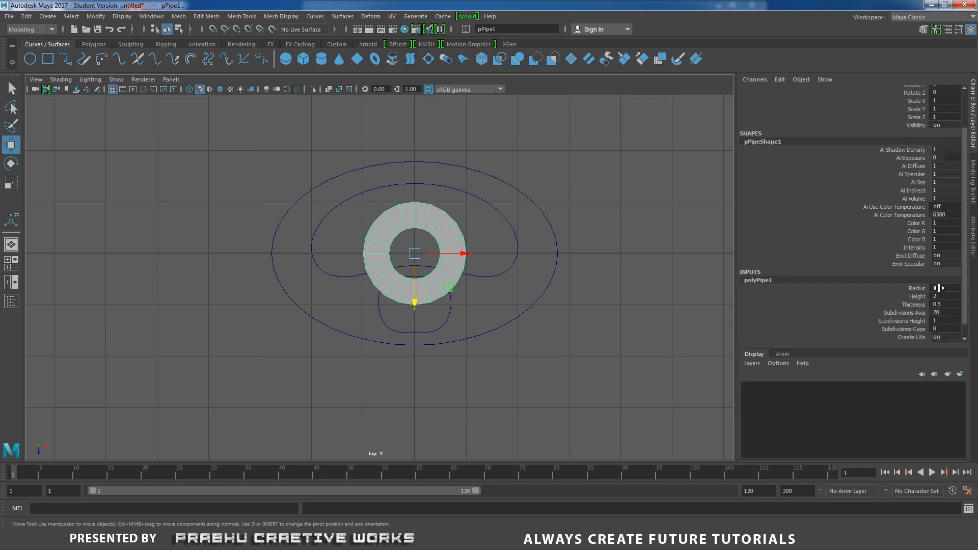
left_click(939, 288)
key("Return")
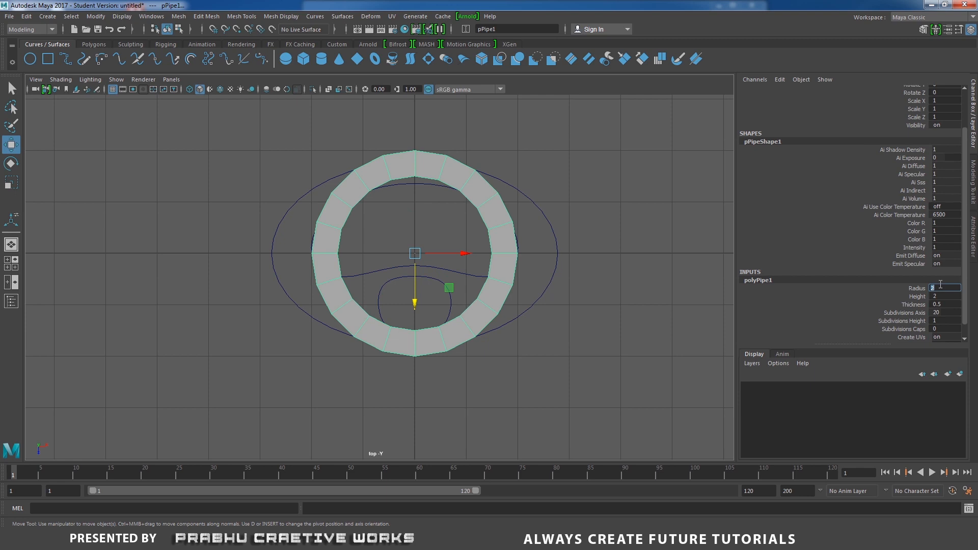
Step: Try a thickness of 0.01 for the pipe, settle on 0.1 and deselect the pipe
left_click(939, 305)
key("Return")
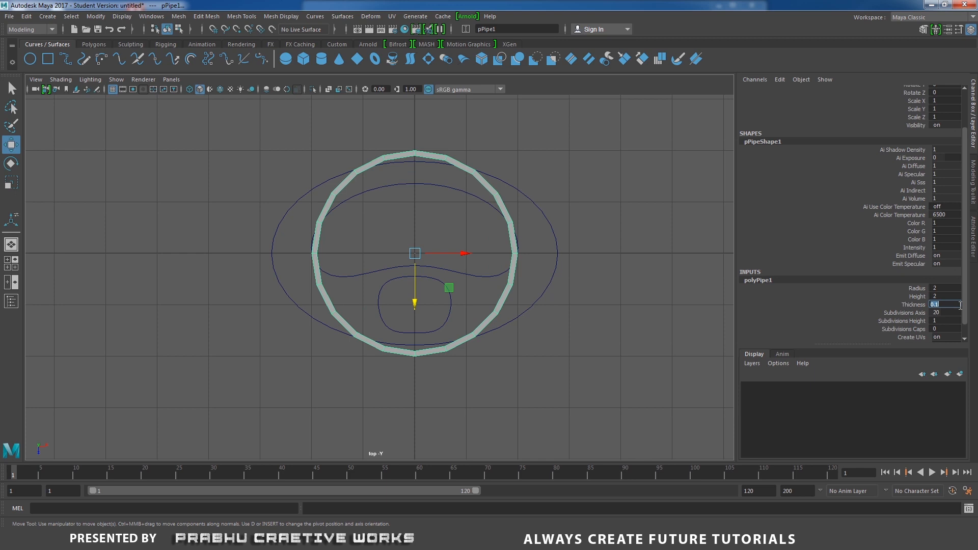
left_click(560, 261)
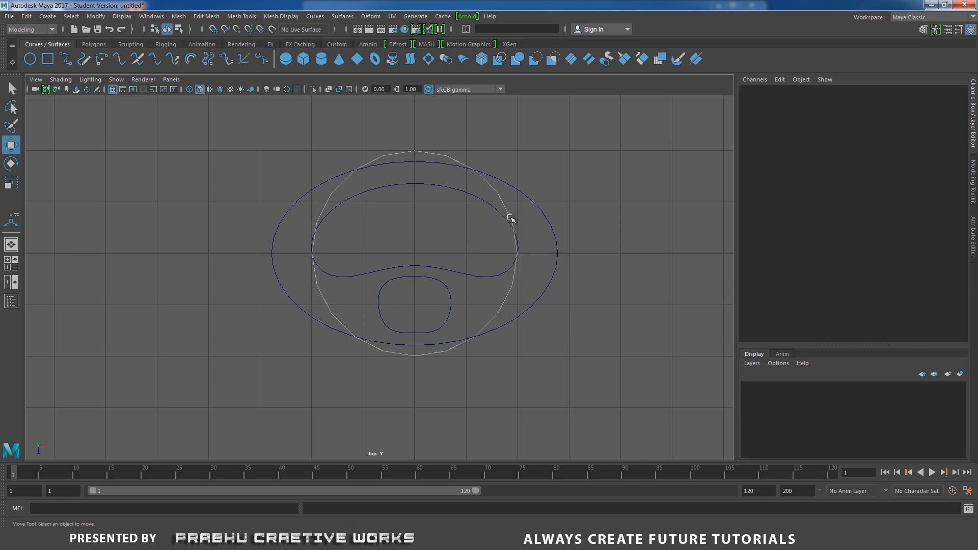
left_click(503, 204)
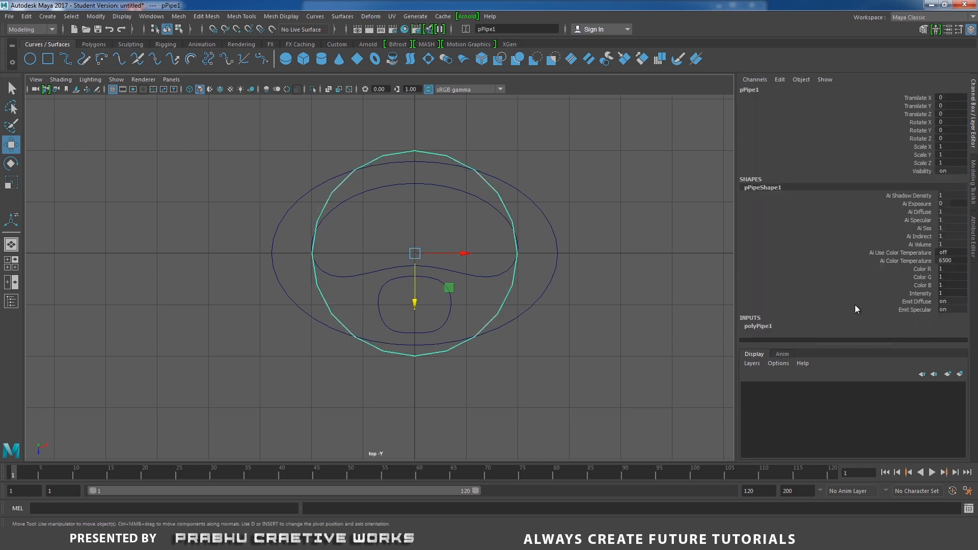
left_click(759, 326)
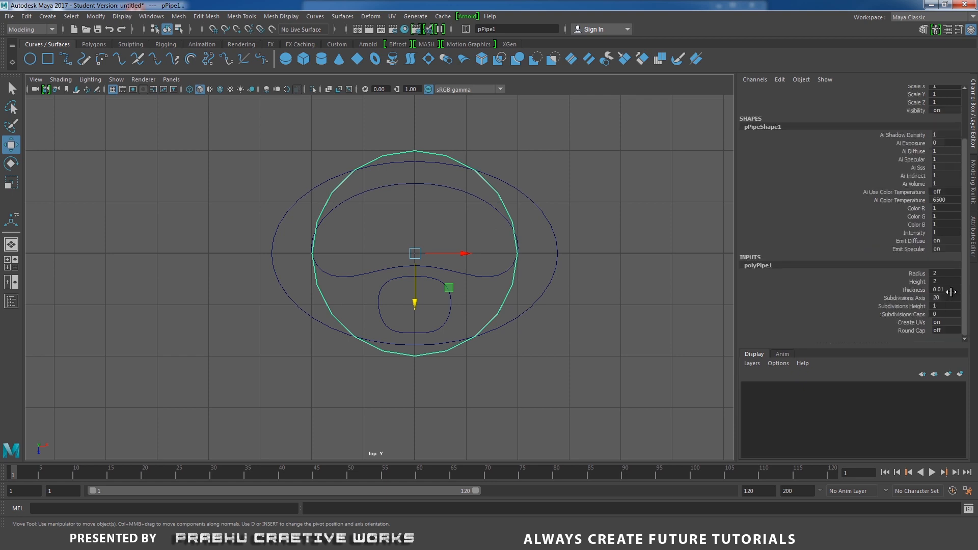
double_click(947, 290)
key("Return")
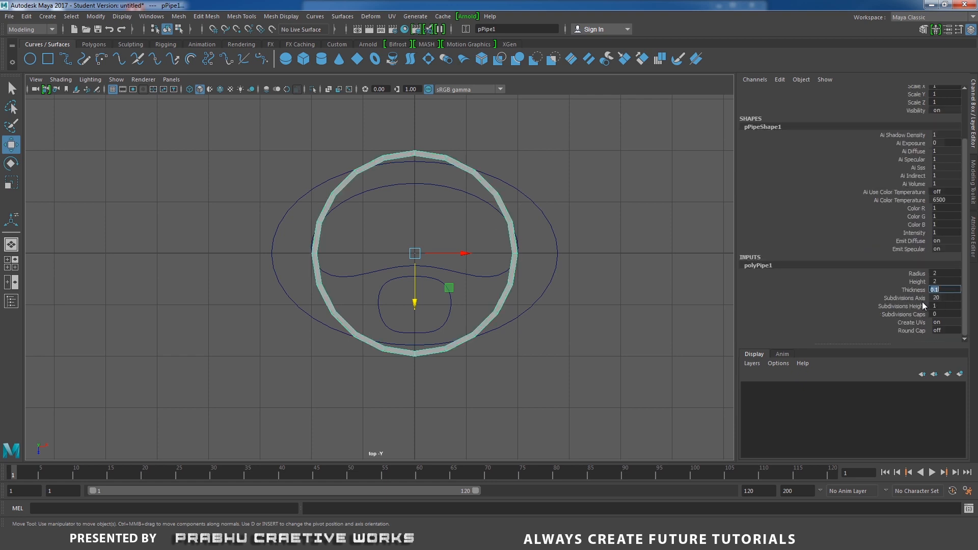
left_click(566, 258)
Step: Inspect the pipe from the side and from above in the perspective view and review its creation settings
key("space")
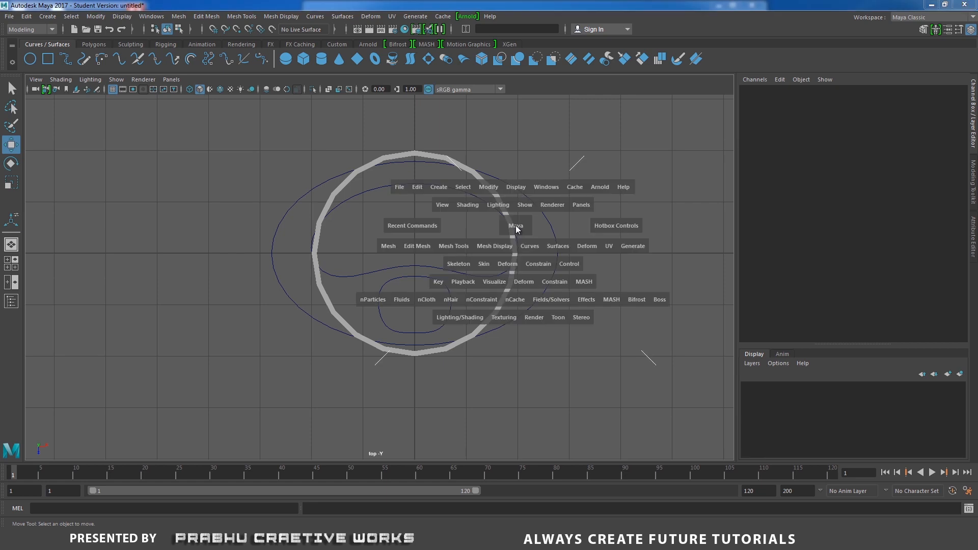
left_click_drag(516, 228, 502, 230)
right_click_drag(450, 253, 512, 327, "alt")
left_click_drag(513, 327, 583, 332, "alt")
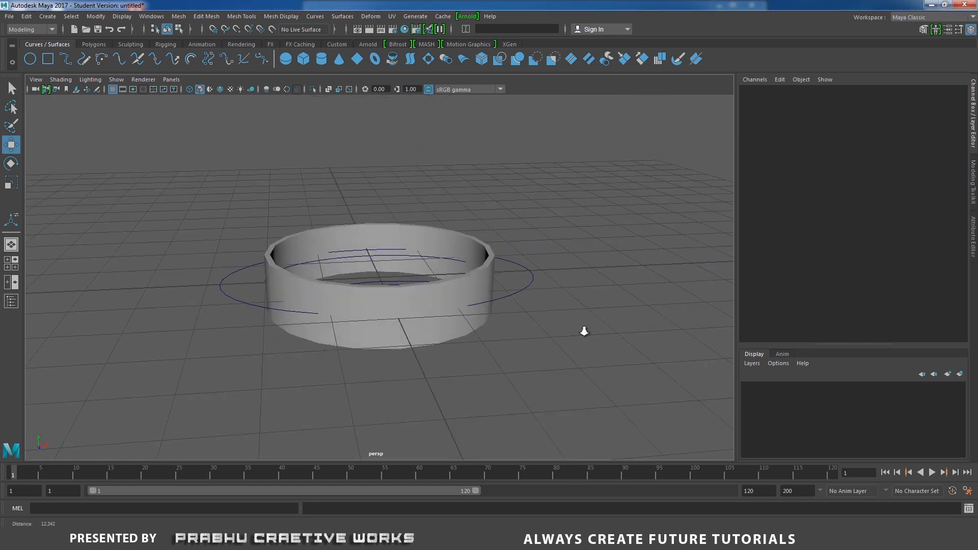
right_click_drag(583, 332, 610, 347, "alt")
left_click(534, 282)
mouse_move(597, 308)
left_mouse_down("alt")
mouse_move(596, 318)
mouse_move(585, 294)
left_mouse_up("alt")
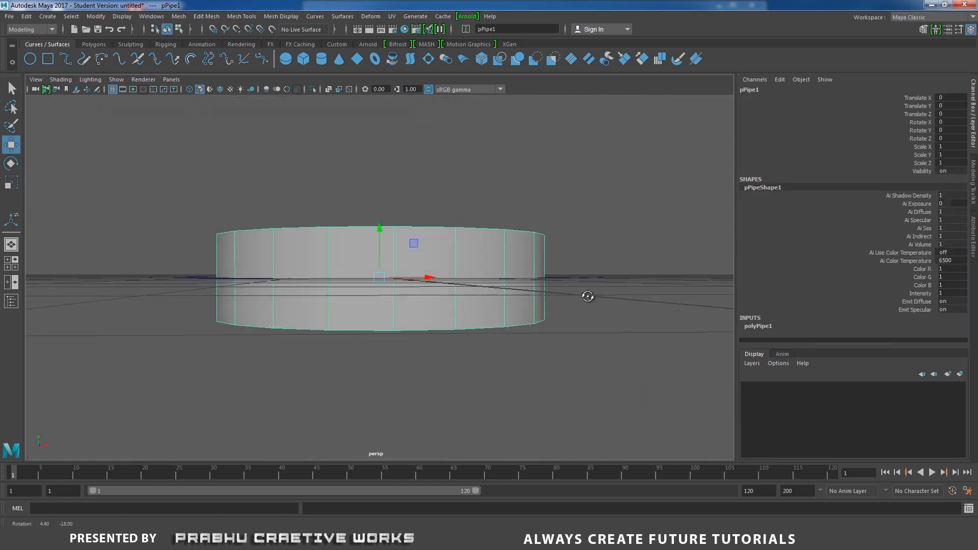
left_click_drag(638, 310, 655, 326, "alt")
left_click(761, 326)
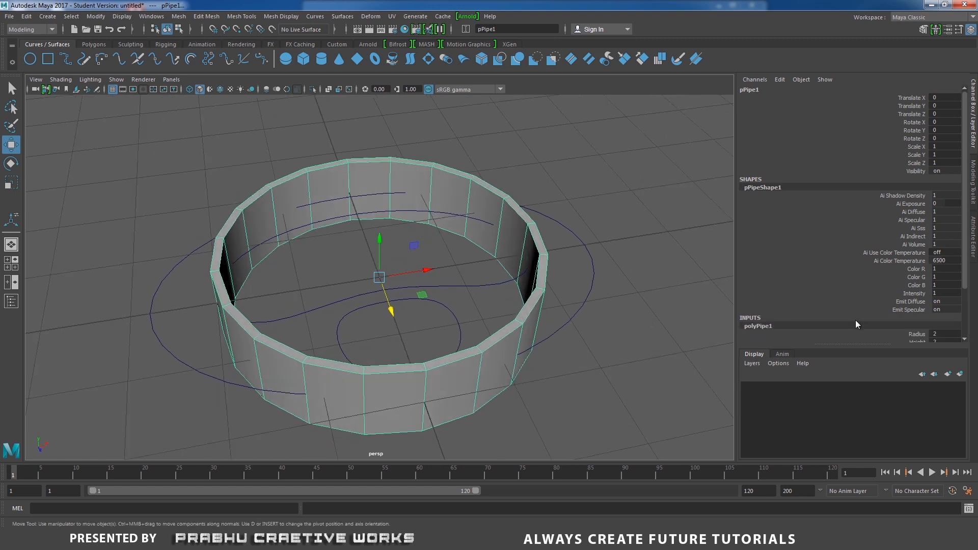
scroll(856, 319, "down", 2)
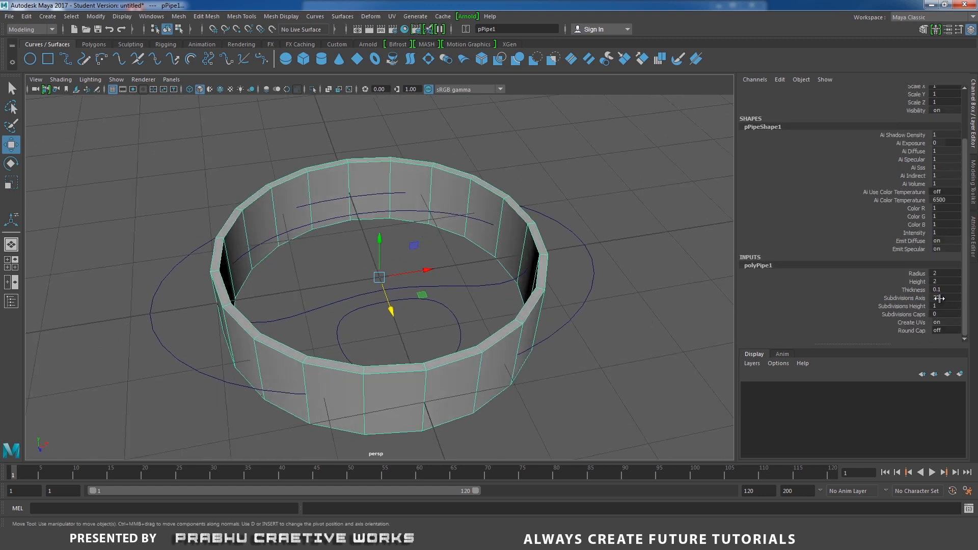
Step: Delete the pipe's side and bottom faces, keeping only the flat top ring, and return to object mode
left_click_drag(655, 304, 605, 266, "alt")
right_click_drag(584, 223, 580, 249)
left_click_drag(148, 295, 579, 370)
key("Delete")
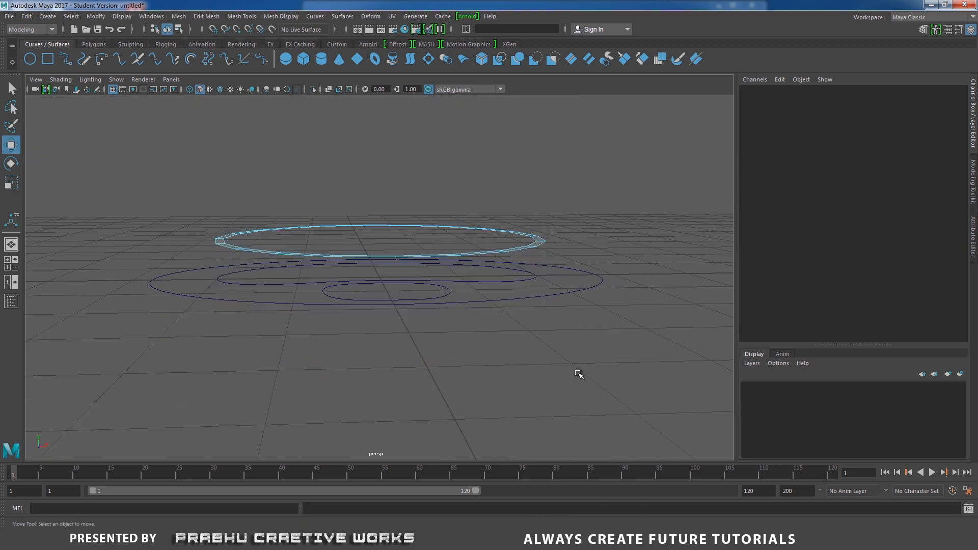
right_click_drag(539, 238, 574, 225)
Step: Center the pivot of the flat ring and check it from a low perspective angle
left_click_drag(573, 225, 402, 290, "alt")
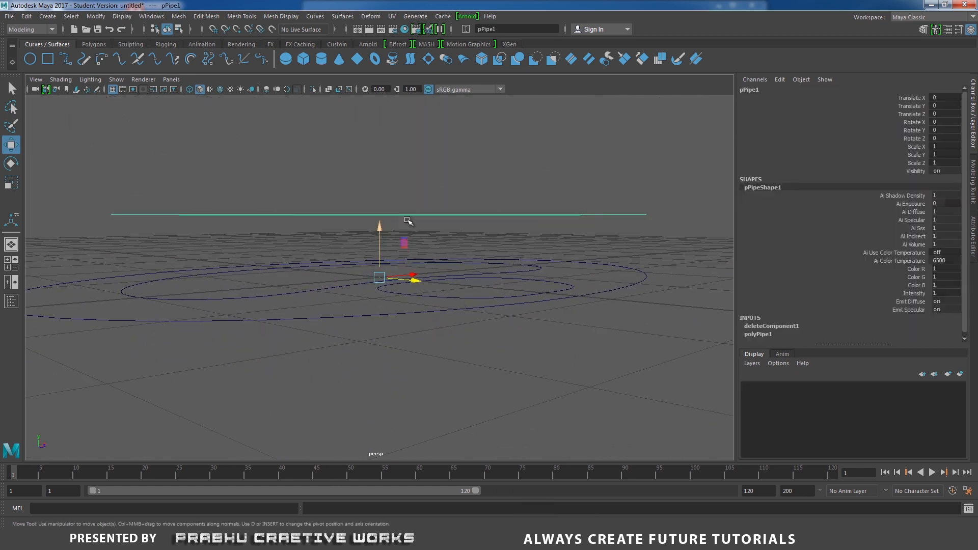
left_click_drag(511, 190, 555, 202, "alt")
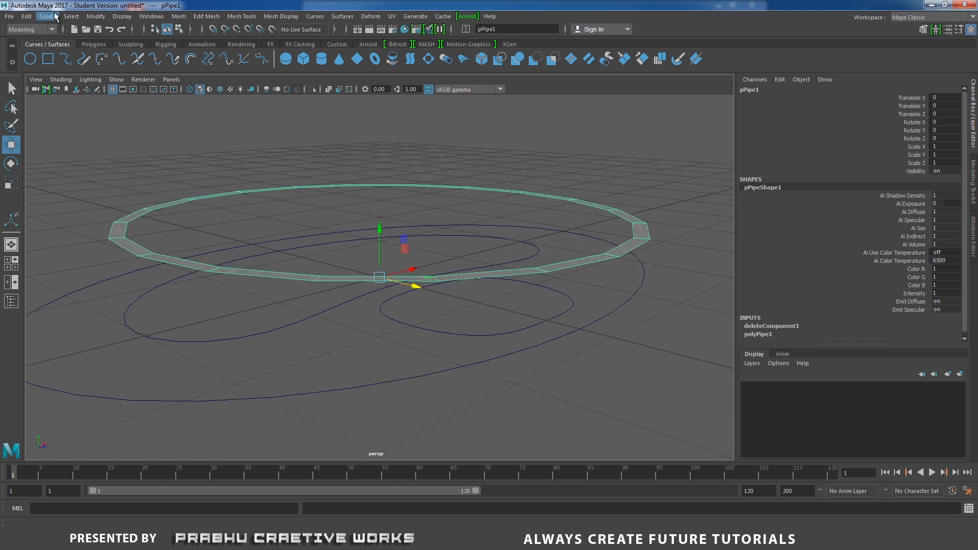
left_click(96, 16)
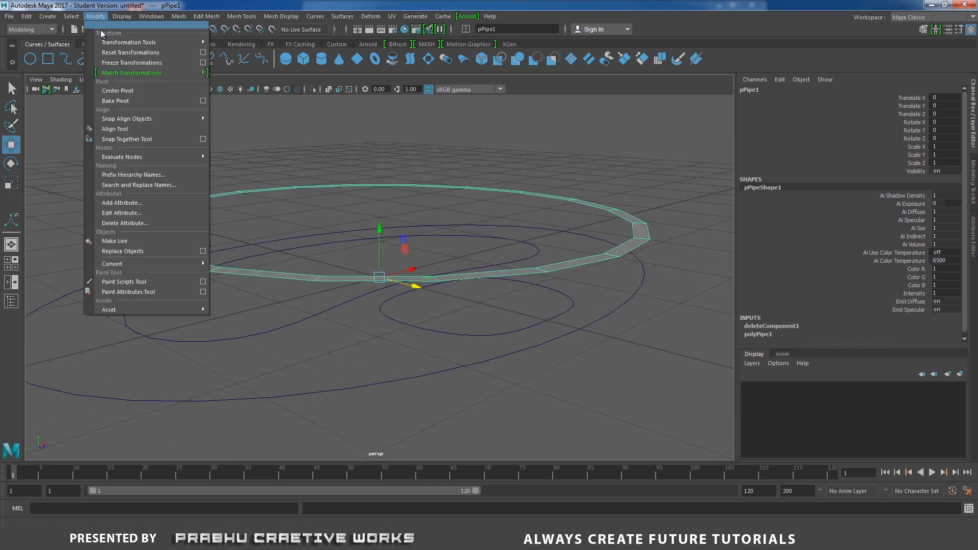
left_click(117, 91)
left_click_drag(316, 212, 264, 214, "alt")
Step: Lower the ring onto the plane of the curves in the front view, to about -0.501 in Translate Y
key("space")
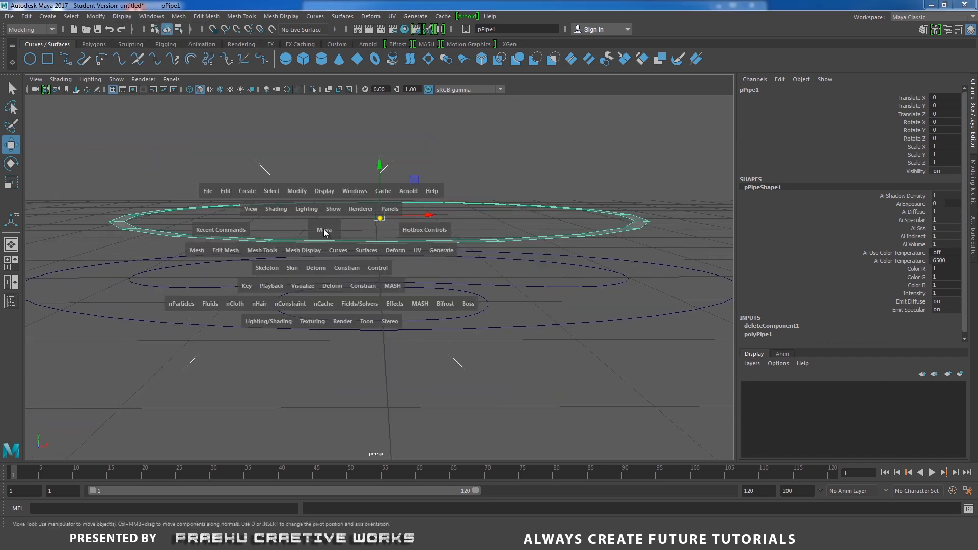
left_click_drag(323, 225, 325, 249)
scroll(557, 332, "up", 4)
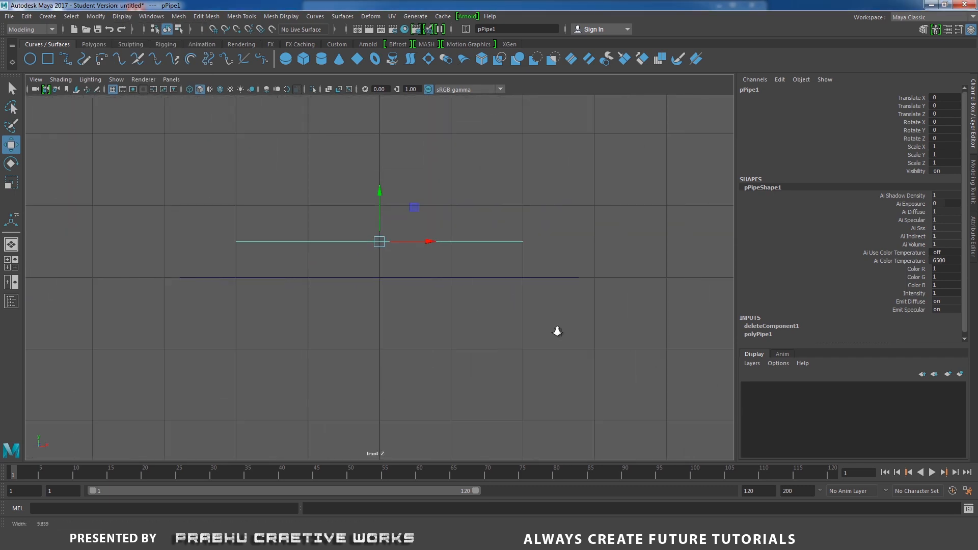
left_click_drag(382, 180, 375, 225)
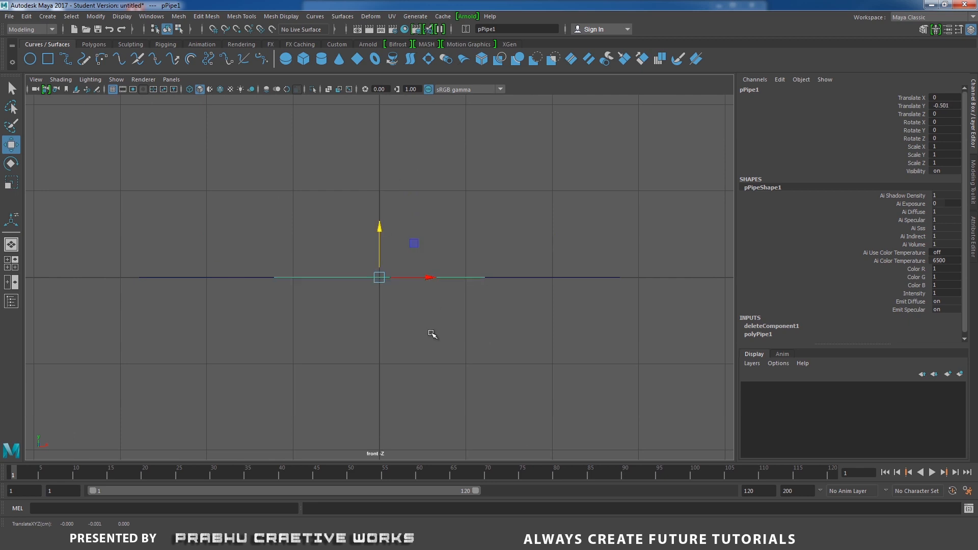
Step: In the top view, lower the ring's three uppermost vertex pairs onto the top arc of the inner bow curve
key("space")
left_click_drag(402, 345, 353, 340)
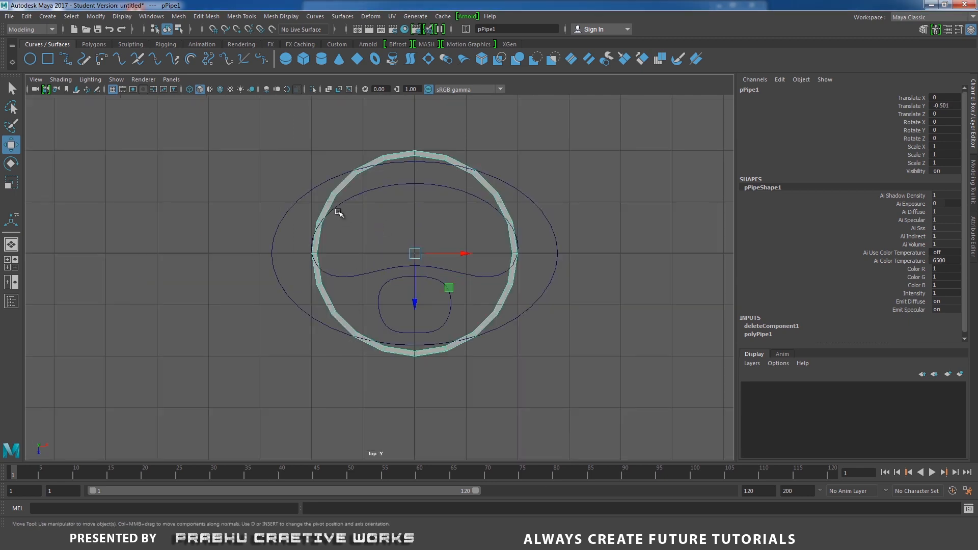
scroll(356, 245, "up", 3)
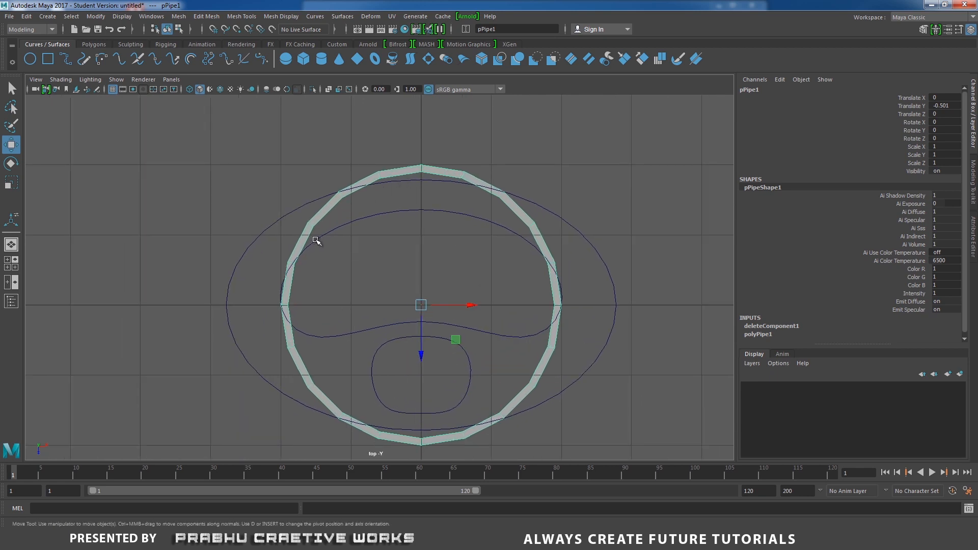
right_click_drag(340, 146, 298, 141)
scroll(441, 188, "up", 2)
middle_click_drag(441, 189, 437, 219, "alt")
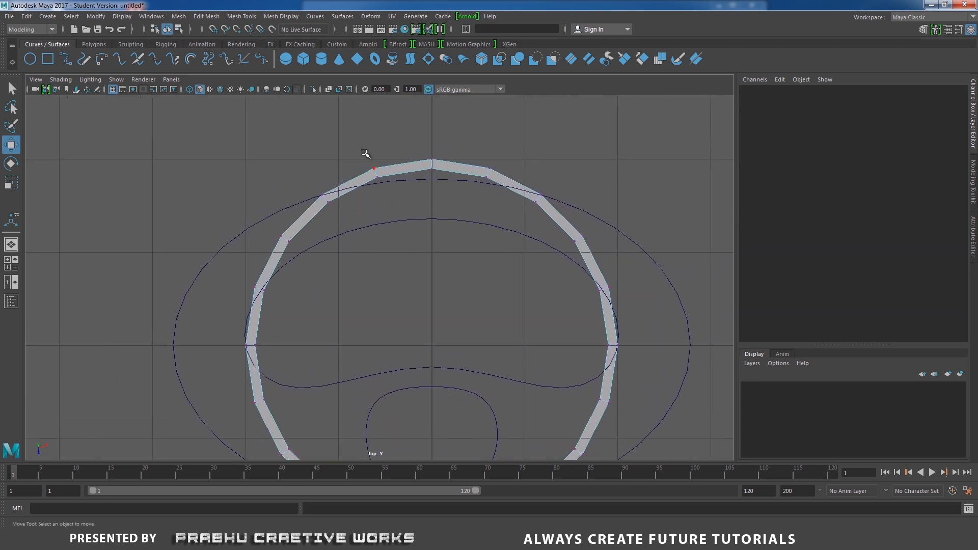
left_click_drag(369, 137, 498, 196)
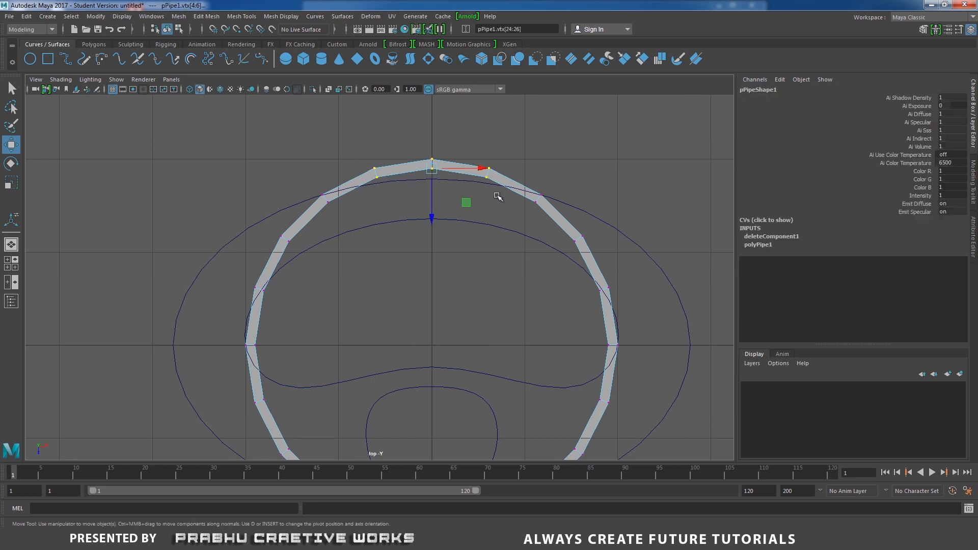
left_click_drag(434, 220, 434, 264)
left_click_drag(417, 182, 432, 264)
middle_click_drag(453, 207, 470, 189, "alt")
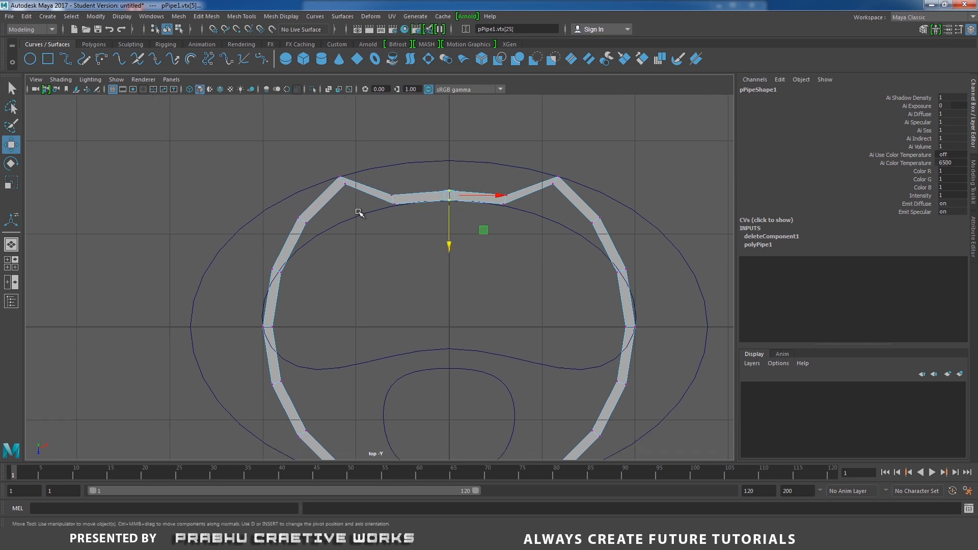
Step: Lower the next two symmetric sets of ring vertices on both sides onto the upper arc of the inner bow curve
left_click_drag(358, 212, 328, 171)
left_click_drag(535, 159, 573, 219, "shift")
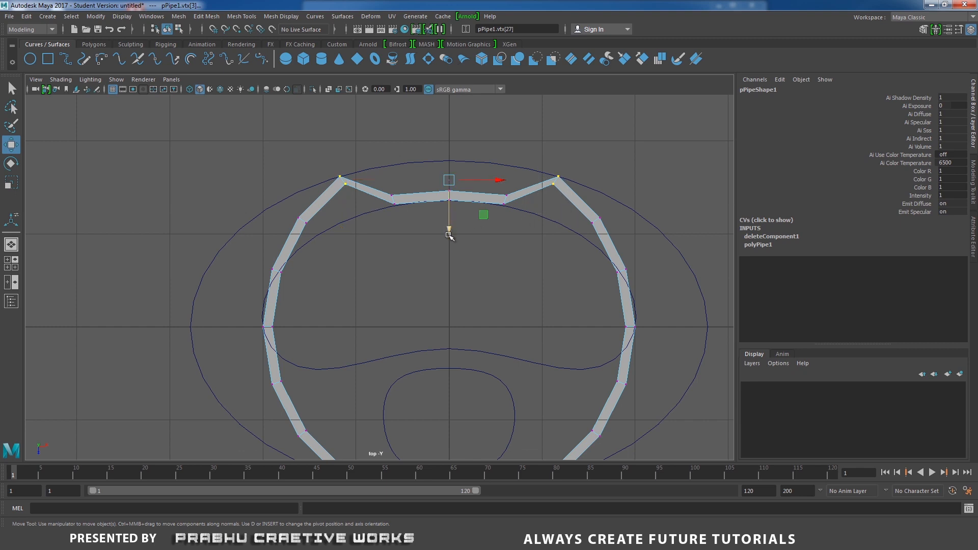
left_click_drag(449, 235, 452, 269)
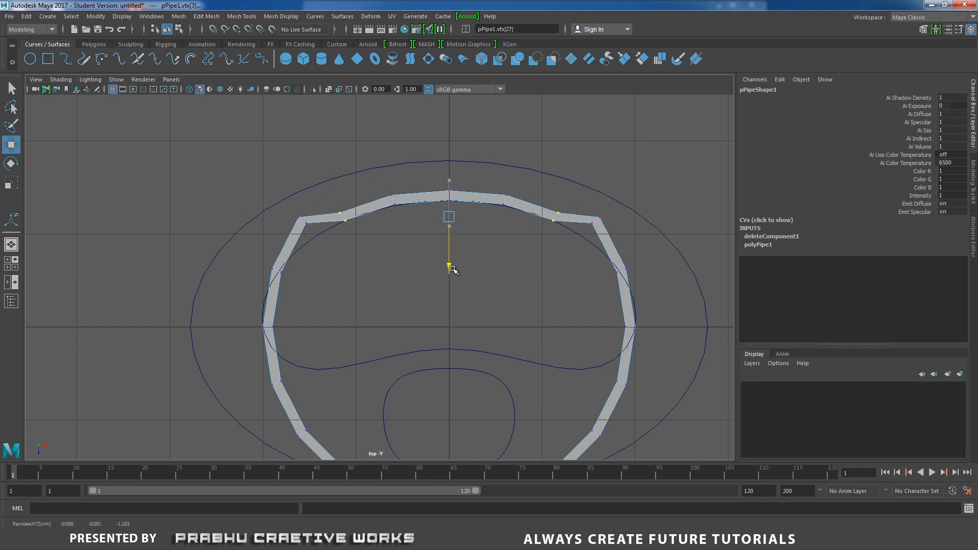
scroll(415, 204, "down", 3)
left_click_drag(303, 185, 338, 220)
left_click_drag(529, 186, 559, 229, "shift")
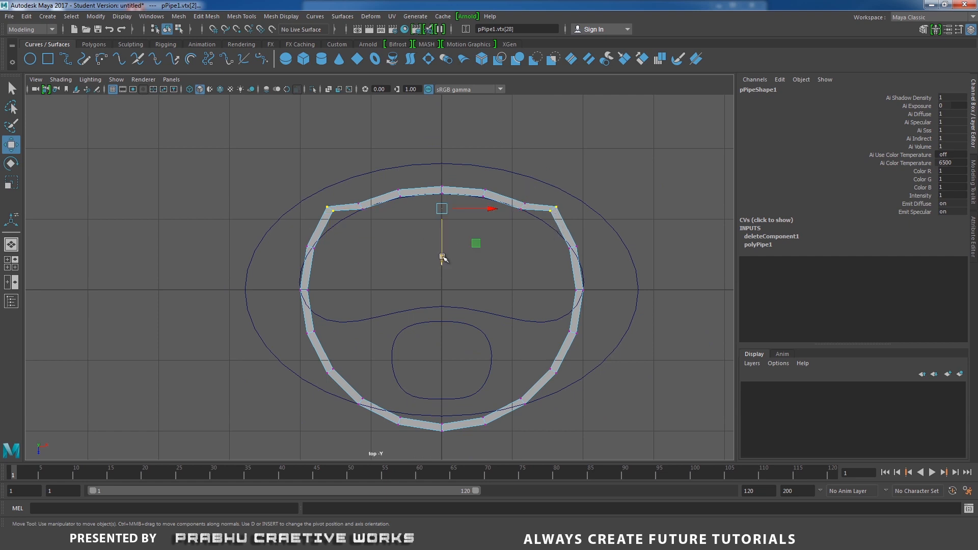
left_click_drag(442, 258, 444, 271)
Step: Scale the upper side vertices and the widest side vertices outward along X to fit the sides of the inner bow curve
middle_click_drag(320, 241, 322, 226, "alt")
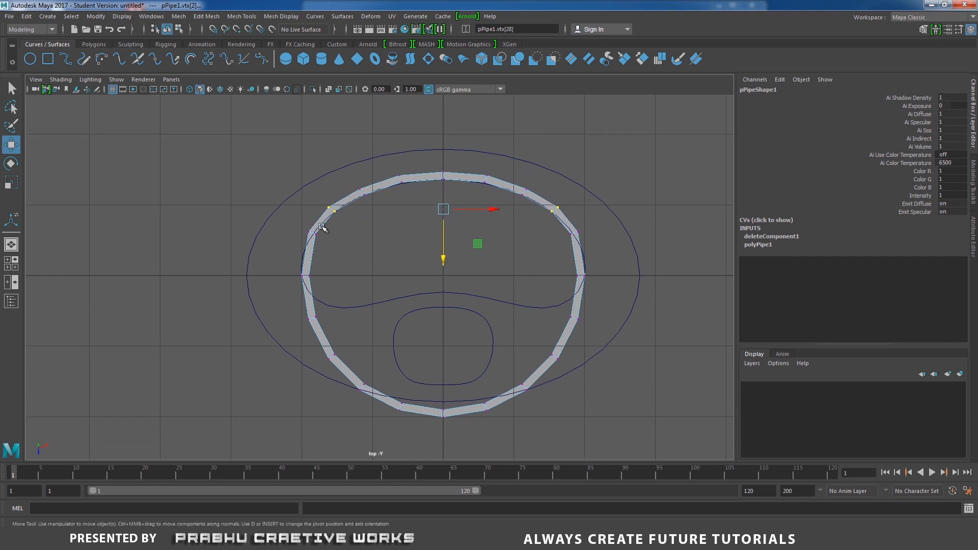
left_click_drag(284, 221, 328, 242)
left_click_drag(561, 228, 587, 247, "shift")
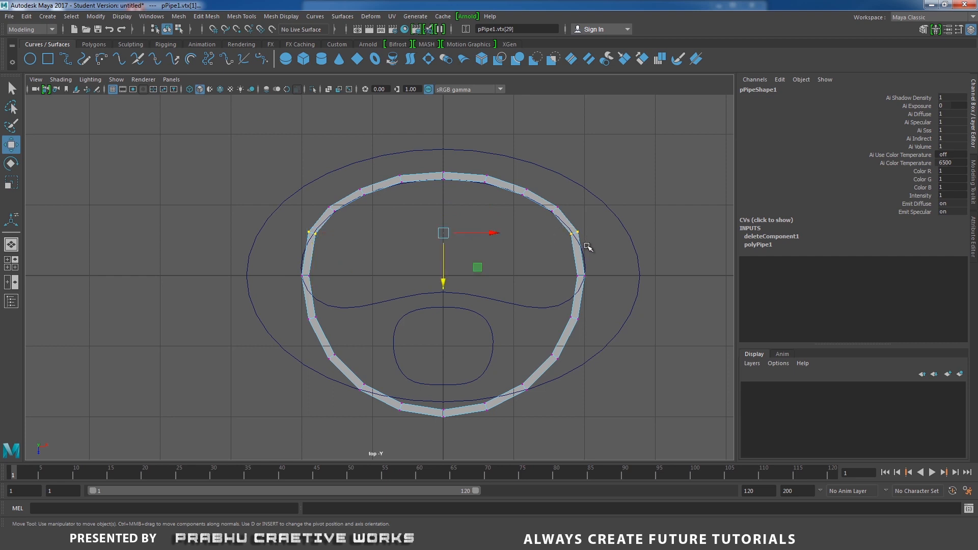
key("r")
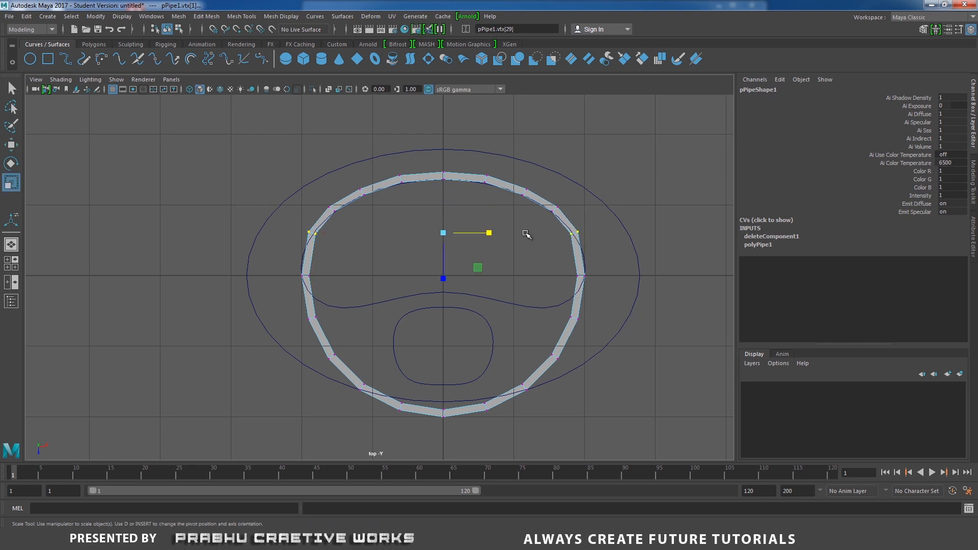
left_click_drag(491, 232, 491, 233)
middle_click_drag(433, 247, 451, 197, "alt")
left_click_drag(291, 203, 345, 245)
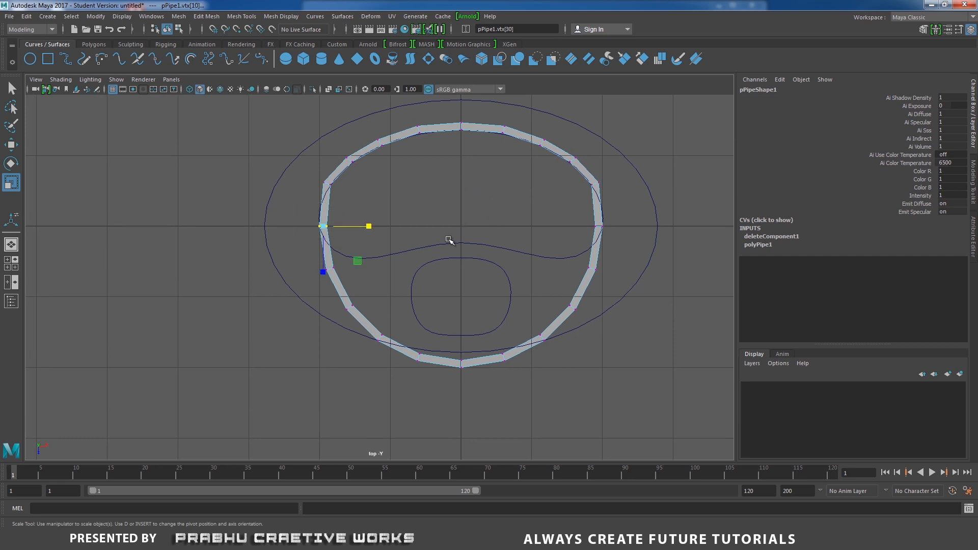
left_click_drag(559, 218, 614, 239, "shift")
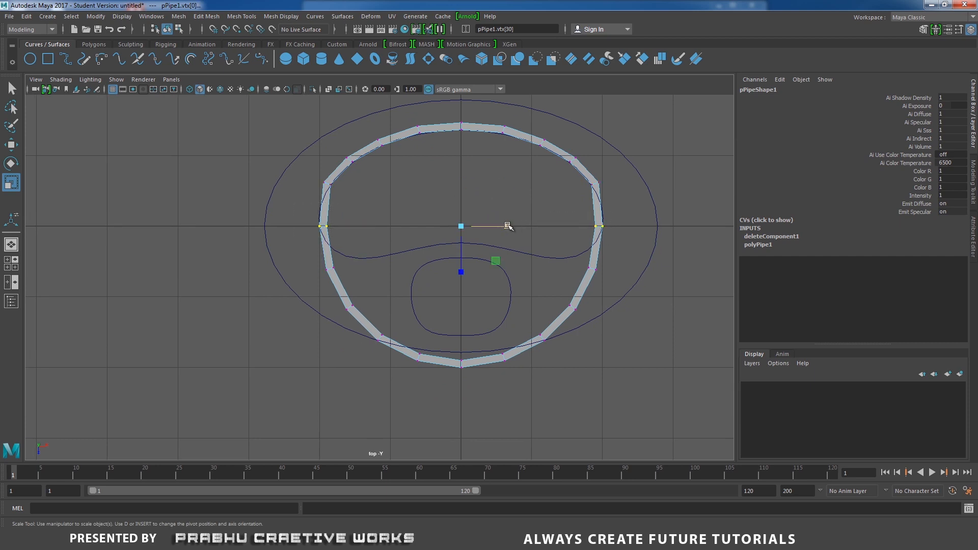
left_click_drag(506, 224, 511, 225)
Step: Raise the two symmetric sets of ring vertices below the widest points to the lower corners of the inner bow curve
scroll(457, 264, "up", 1)
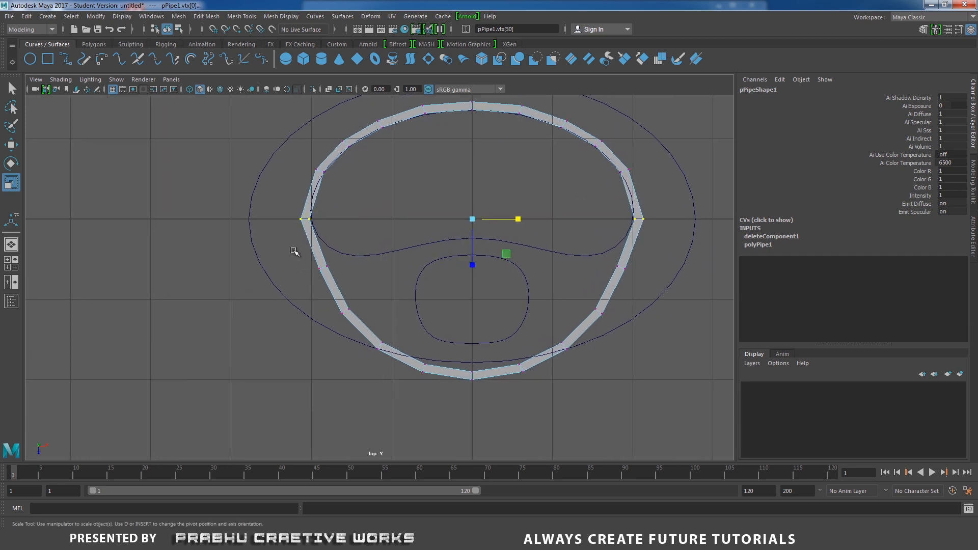
left_click_drag(293, 249, 366, 289)
left_click_drag(574, 249, 635, 281, "shift")
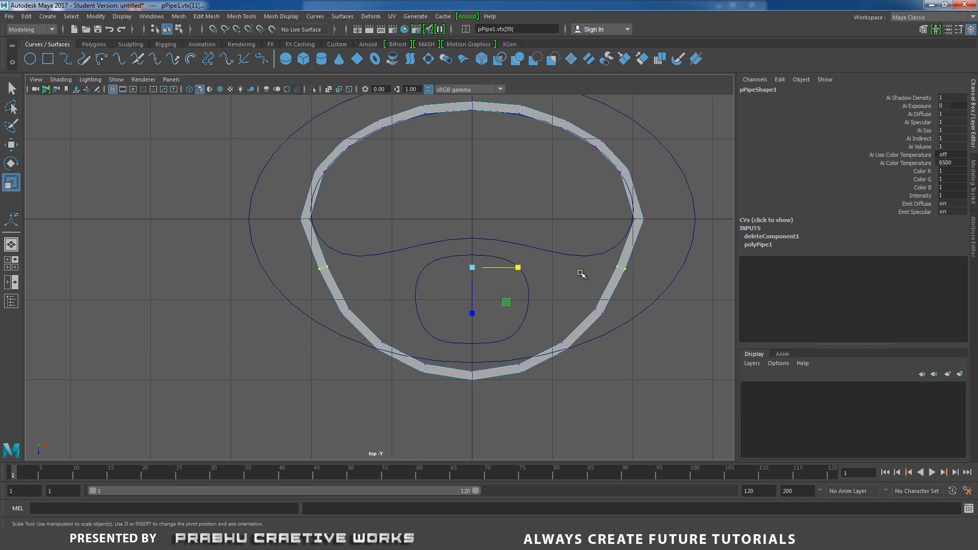
key("w")
left_click_drag(471, 312, 476, 300)
left_click_drag(328, 278, 371, 323)
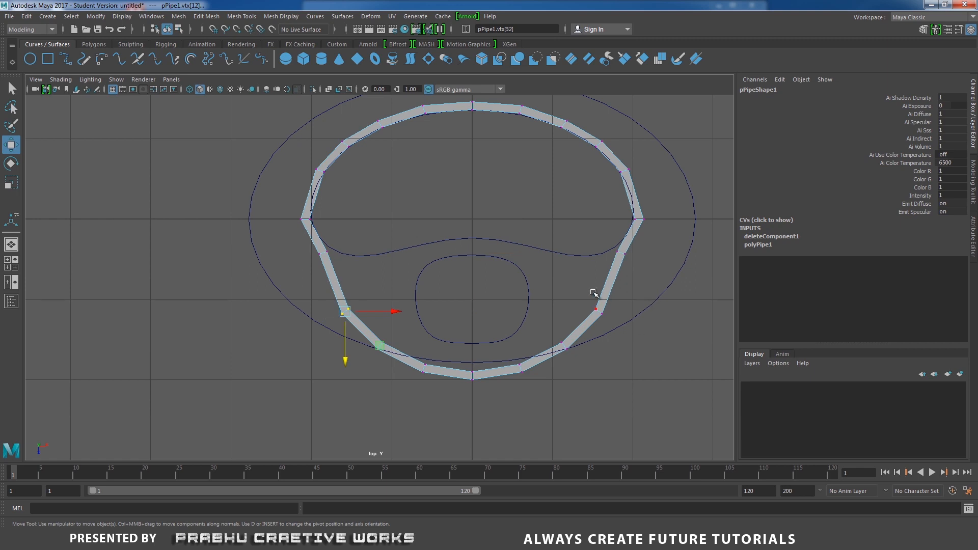
left_click_drag(579, 288, 611, 328)
left_click_drag(472, 363, 476, 323)
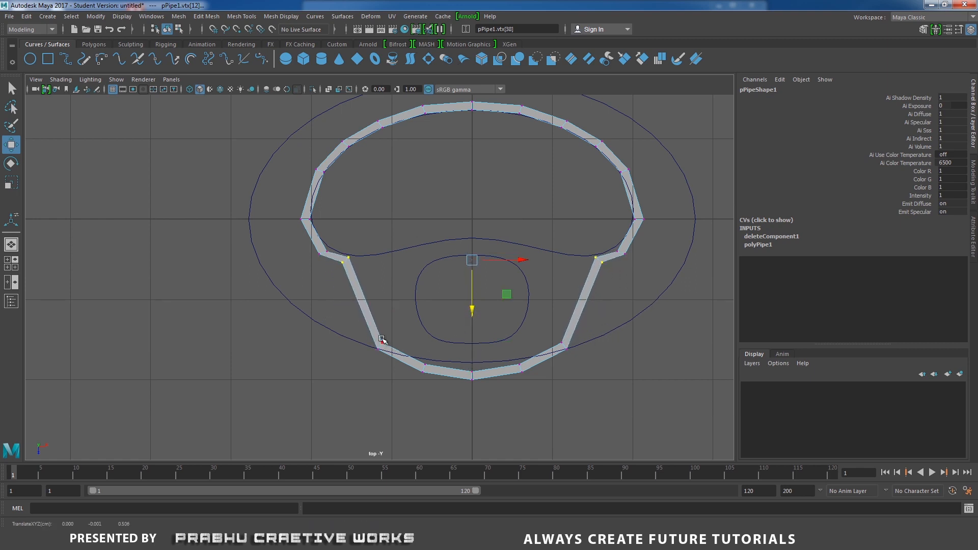
Step: Raise the ring's bottom vertices onto the curve's wavy lower edge, adjust both lower corners, and return to object mode
left_click_drag(349, 321, 610, 415)
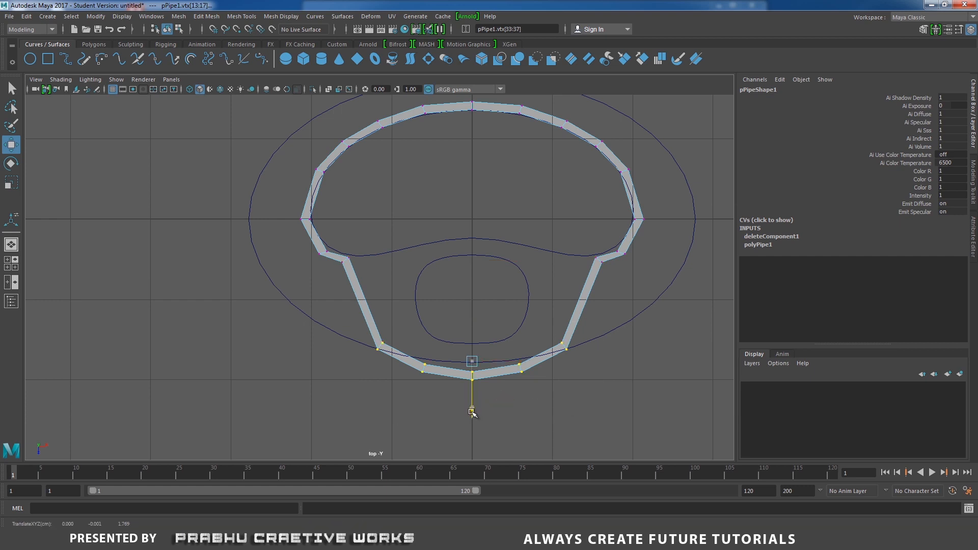
left_click_drag(472, 413, 461, 245)
left_click_drag(473, 306, 472, 292)
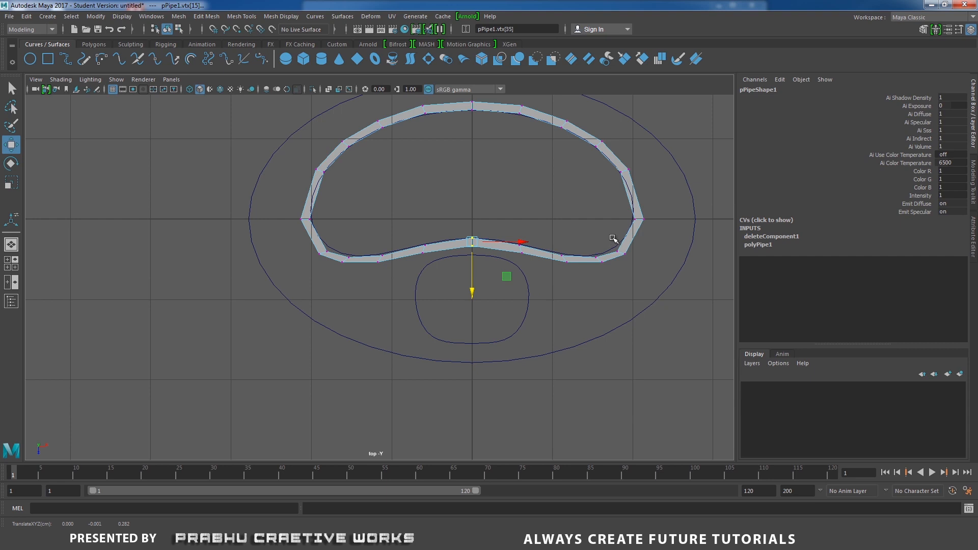
mouse_move(613, 238)
left_mouse_down()
mouse_move(640, 265)
mouse_move(620, 251)
left_mouse_up()
mouse_move(311, 242)
left_mouse_down()
mouse_move(330, 266)
mouse_move(321, 245)
left_mouse_up()
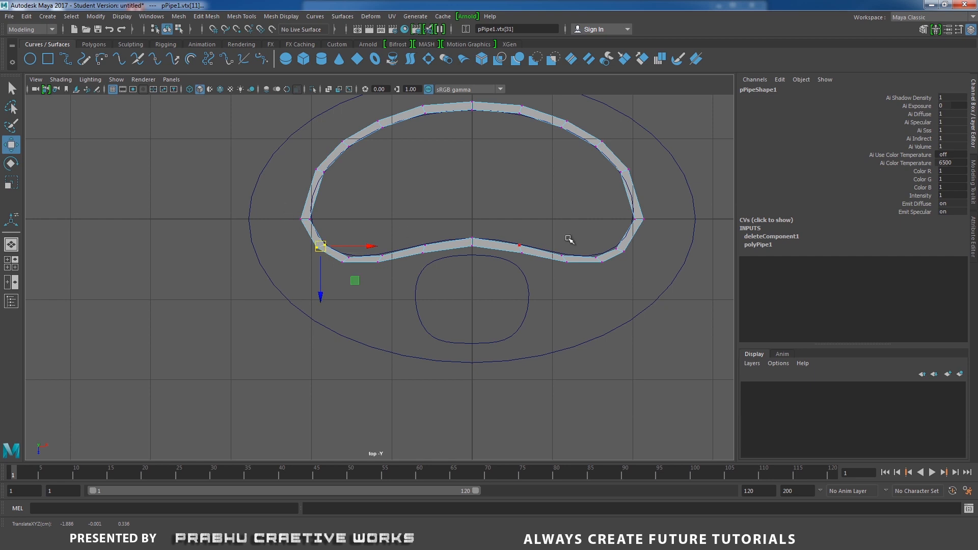
scroll(600, 239, "up", 2)
middle_click_drag(596, 235, 536, 331, "alt")
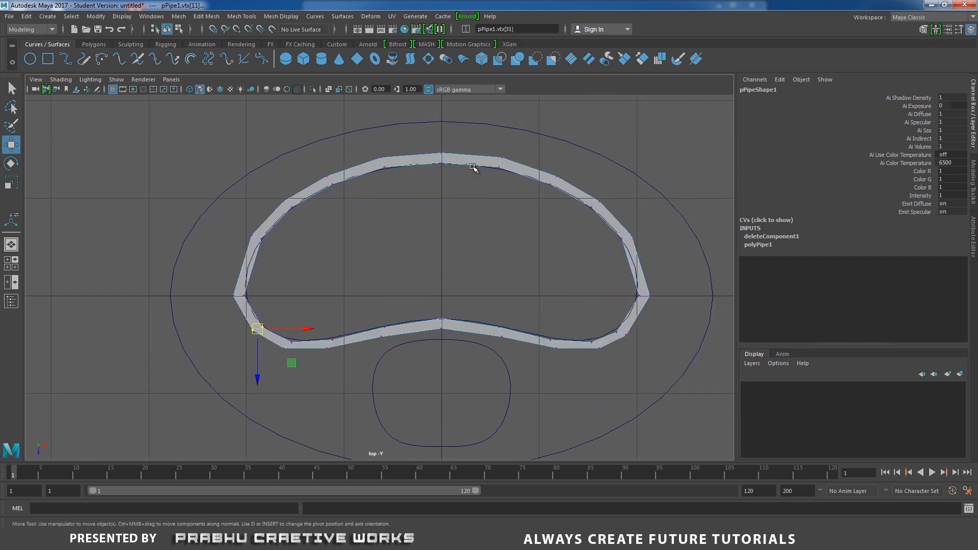
right_click_drag(473, 168, 478, 157)
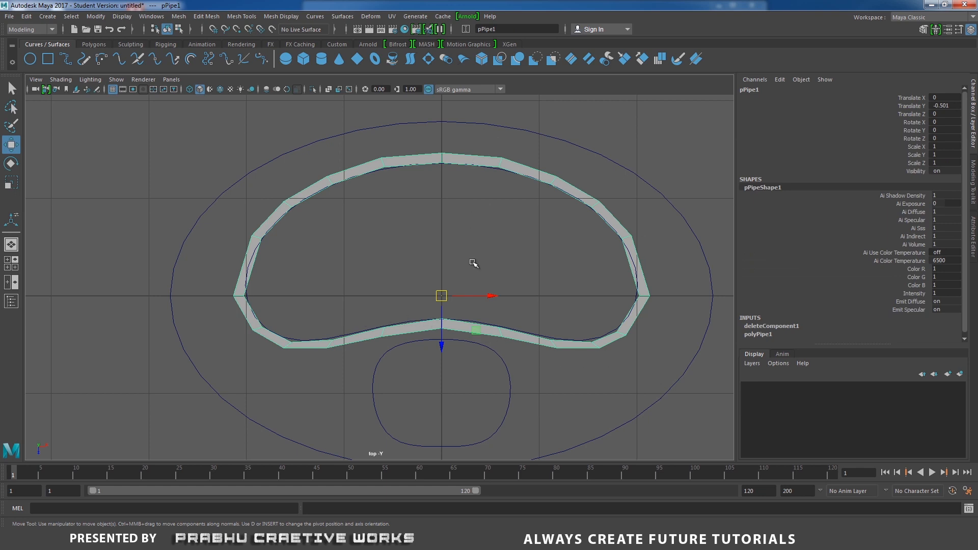
Step: Move the small rounded curve slightly away from the ring, to about 1.063 in Translate Z, and deselect it
middle_click_drag(474, 263, 484, 249, "alt")
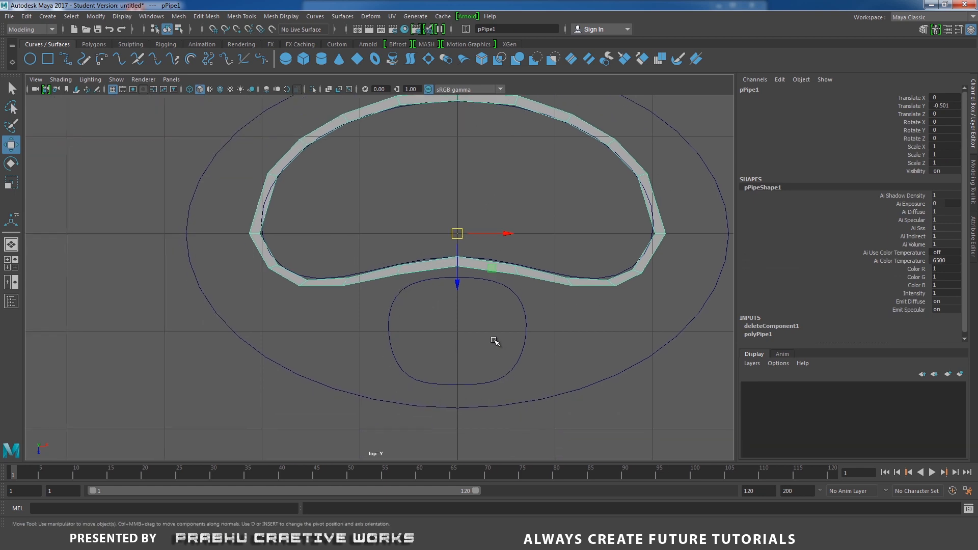
left_click(488, 280)
left_click_drag(457, 384, 457, 390)
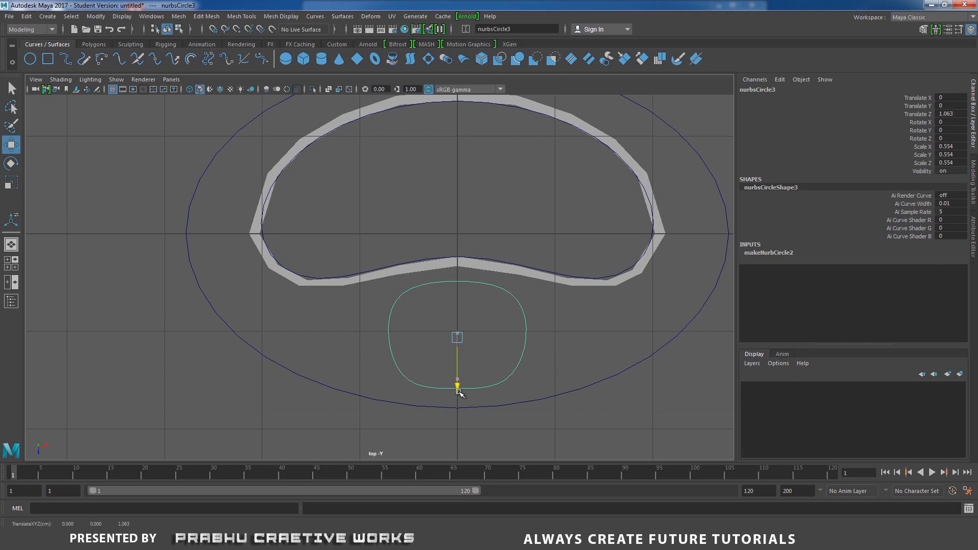
left_click(170, 326)
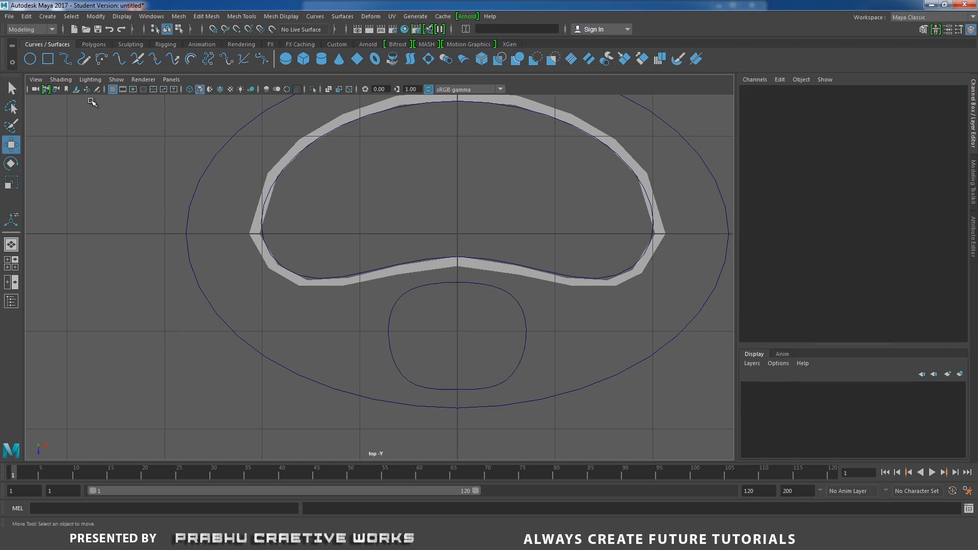
Step: Create a polygon pipe and move it over the small rounded curve, to about 1.075 in Translate Z
left_click(94, 44)
left_click(154, 59)
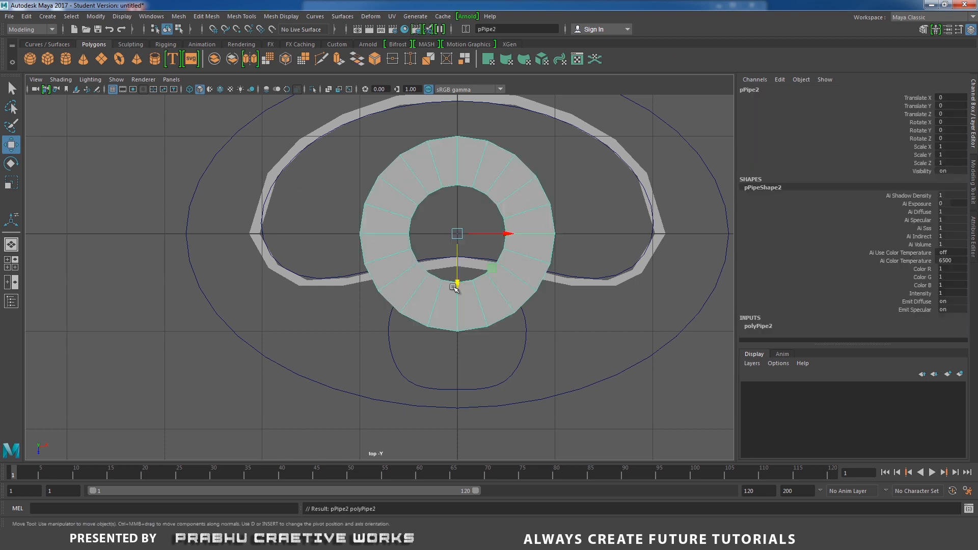
middle_click_drag(457, 279, 460, 251, "alt")
left_click_drag(460, 251, 460, 356)
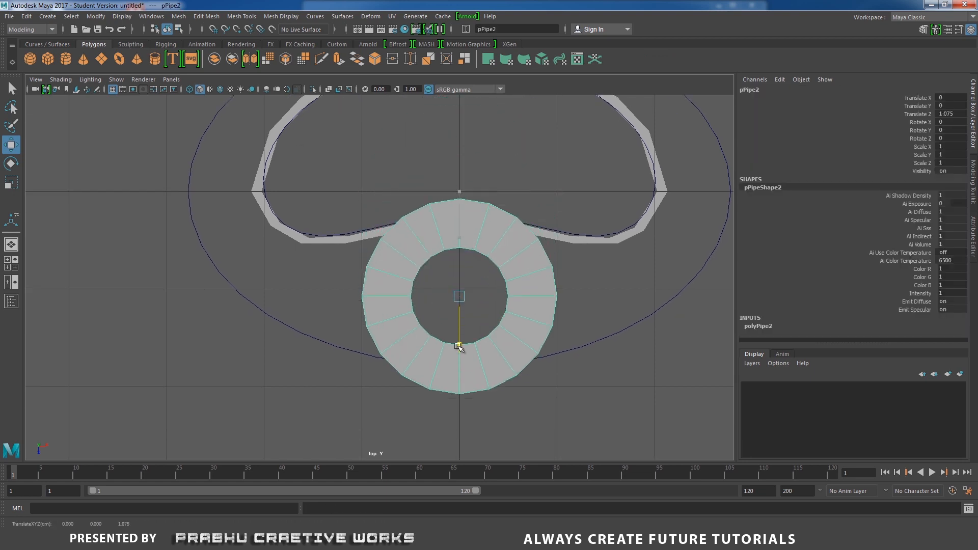
Step: Set the new pipe's radius to 0.7 and its thickness to 0.05 to match the small curve
left_click(788, 327)
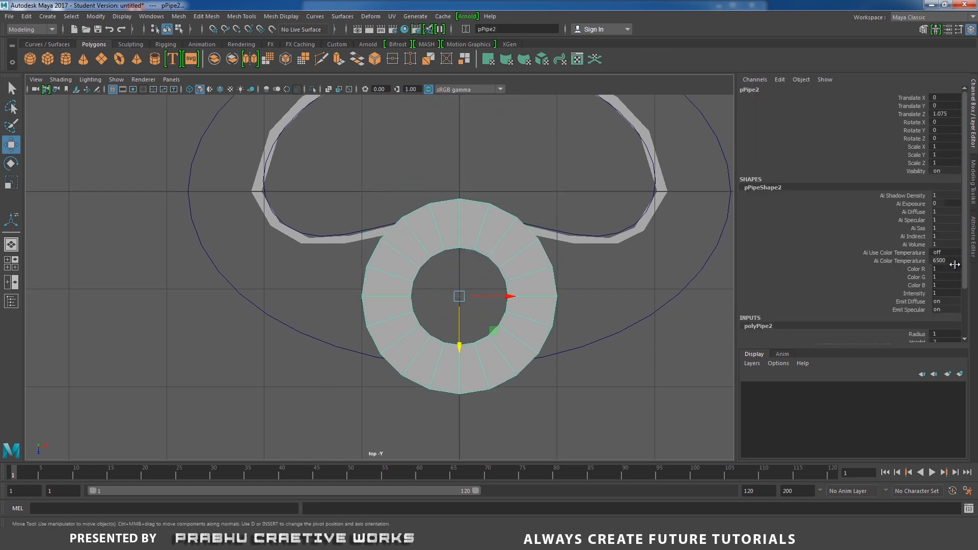
scroll(947, 315, "down", 3)
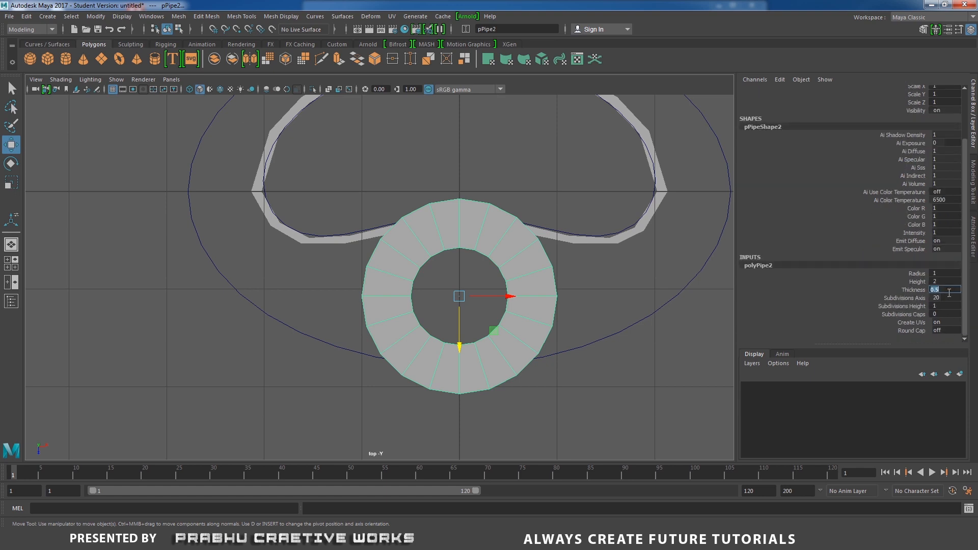
key("Return")
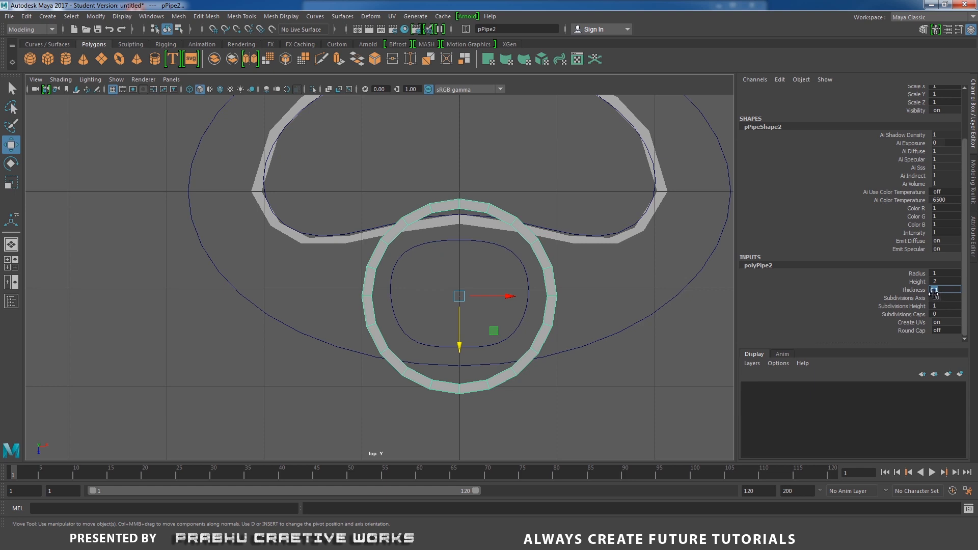
left_click(961, 274)
type("0.5")
key("Return")
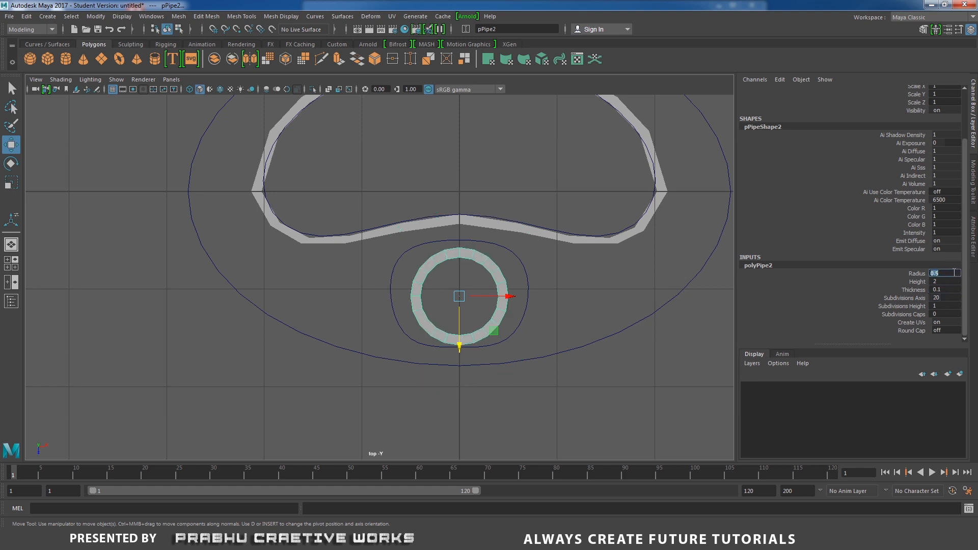
type("0.7")
key("Return")
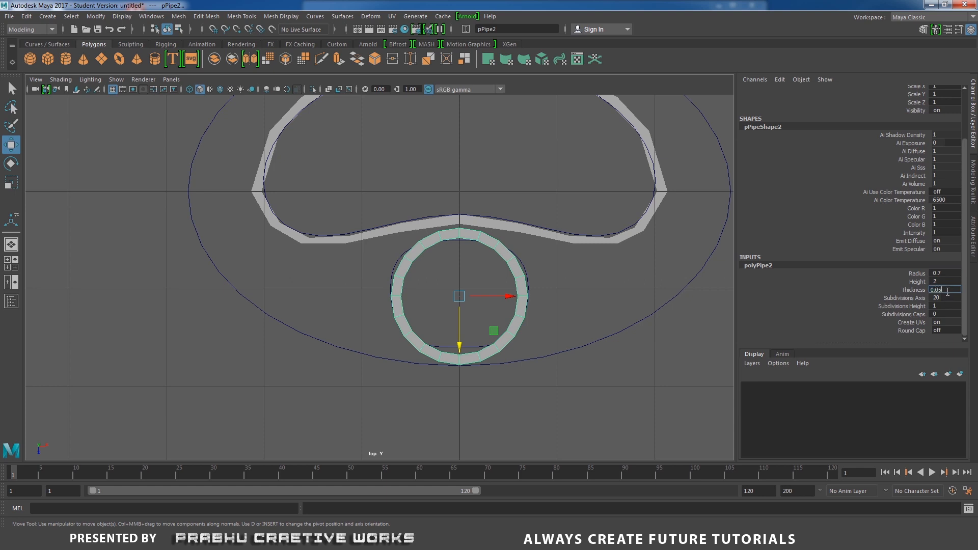
key("Return")
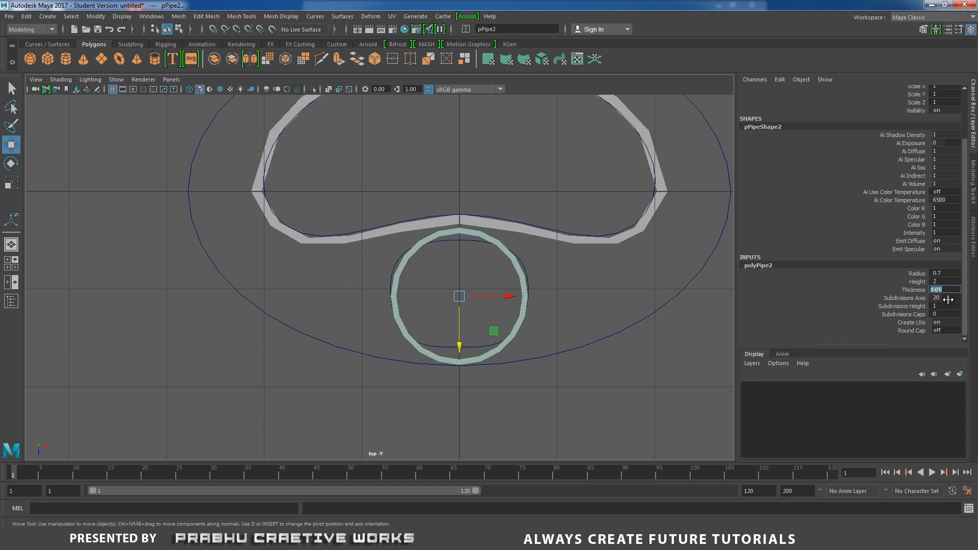
Step: Reduce the new pipe's axis subdivisions to 8
left_click(939, 299)
type("8")
key("Return")
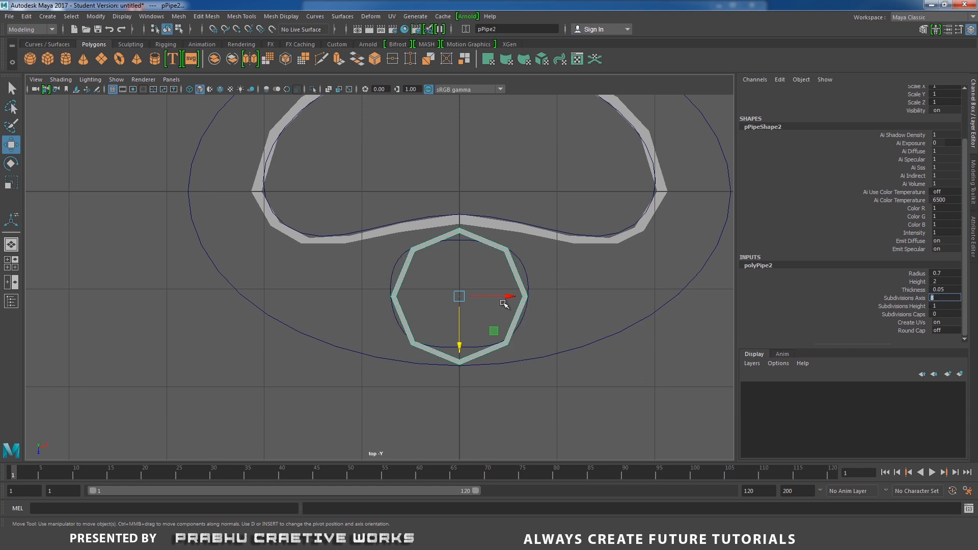
scroll(541, 291, "up", 3)
key("space")
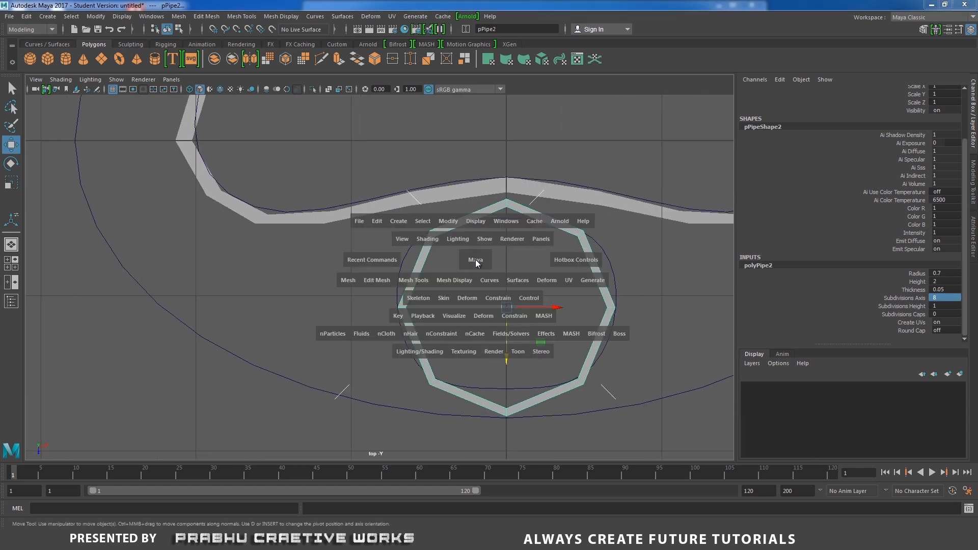
Step: Delete the new pipe's side and bottom faces in the perspective view, keeping only its flat top ring, and return to object mode
left_click_drag(476, 260, 540, 229)
right_click(600, 191)
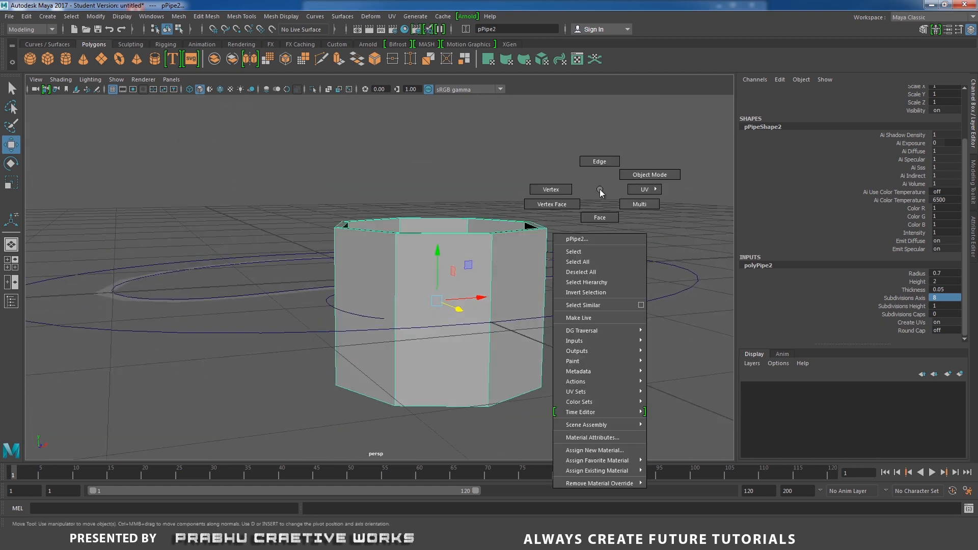
right_click_drag(600, 190, 600, 217)
left_click_drag(469, 291, 471, 274, "alt")
left_click_drag(285, 268, 610, 377)
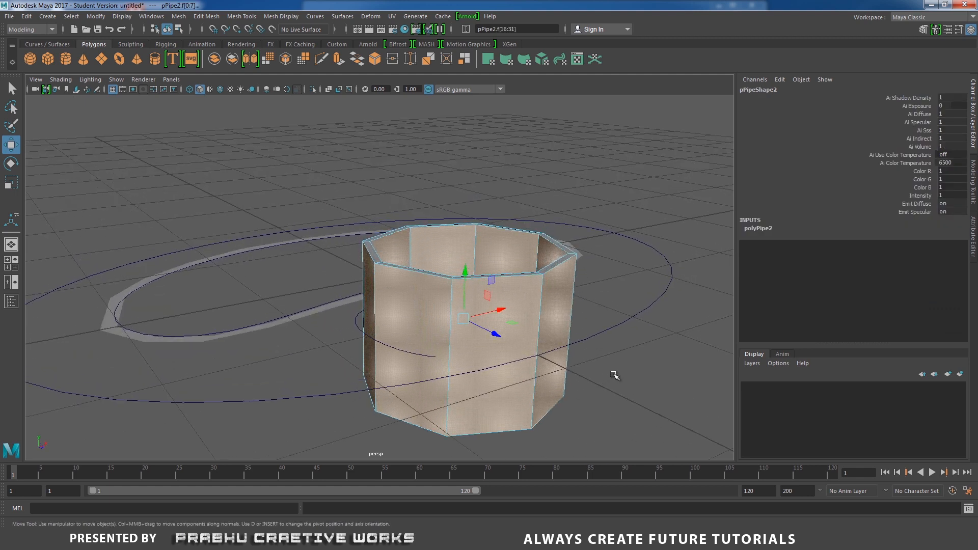
key("Delete")
right_click_drag(558, 263, 570, 229)
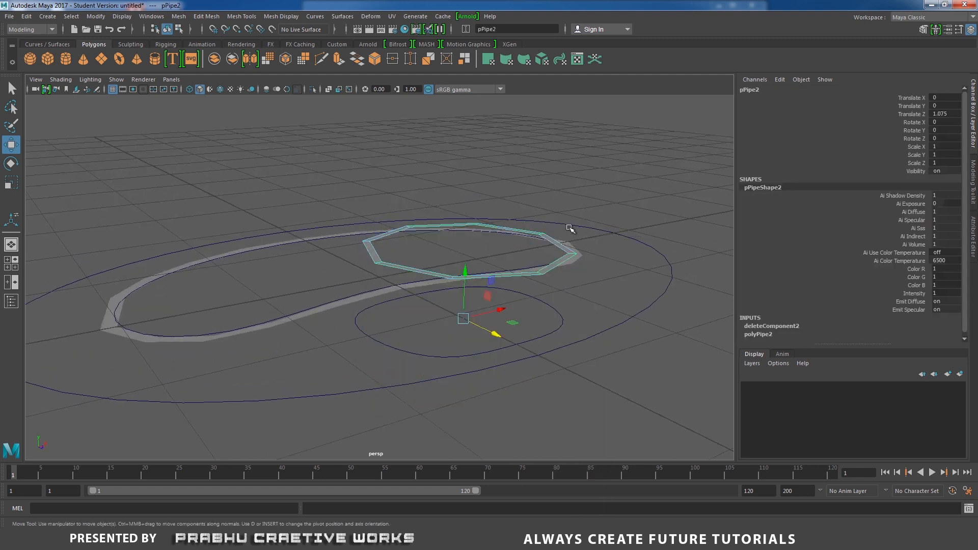
Step: Center the small ring's pivot and lower the ring to the level of the curves, to about -0.499 in Translate Y
left_click_drag(554, 268, 613, 244, "alt")
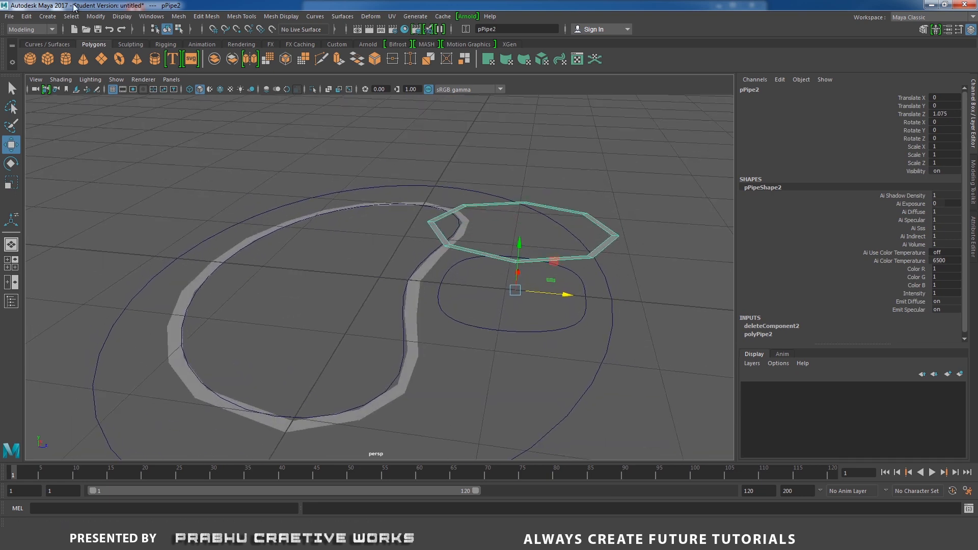
left_click(95, 17)
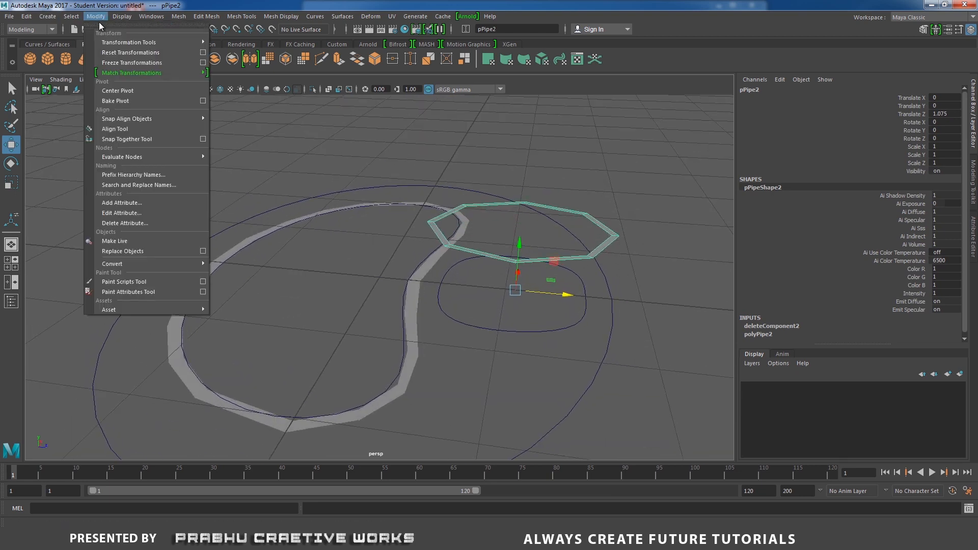
left_click(118, 91)
key("space")
left_click_drag(338, 196, 340, 219)
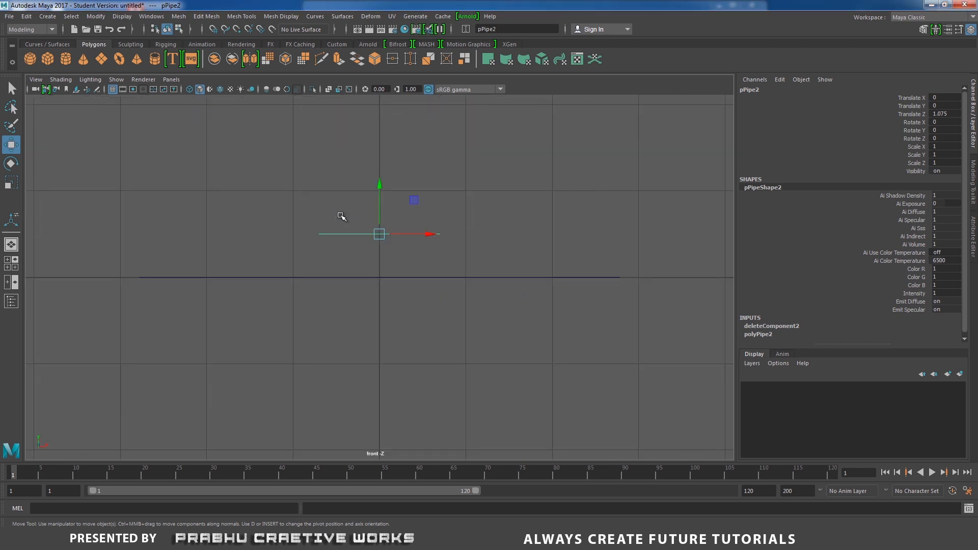
left_click_drag(379, 167, 358, 237)
Step: In the top view, move the small ring's top, upper-left, left and lower-left vertex pairs onto the rounded curve
key("space")
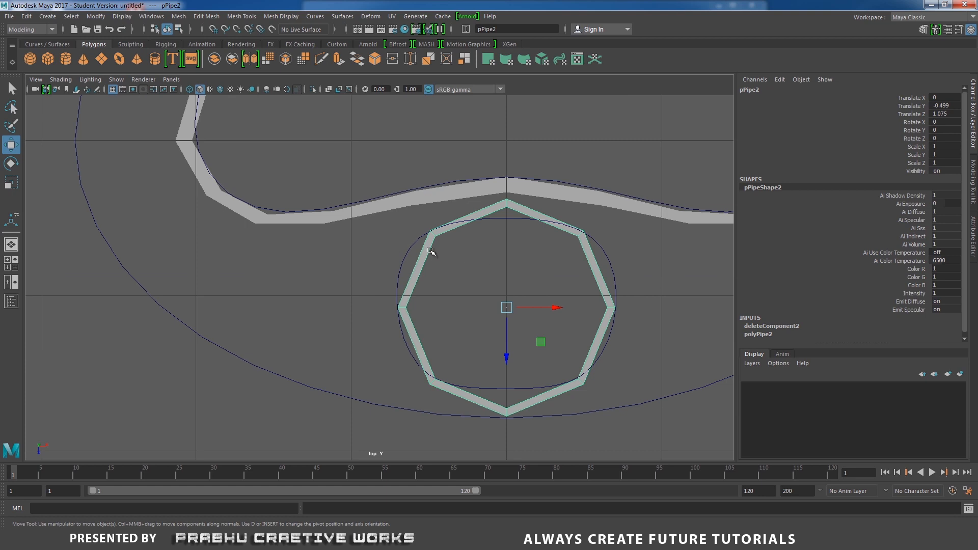
right_click_drag(430, 250, 380, 245)
middle_click_drag(451, 268, 406, 268, "alt")
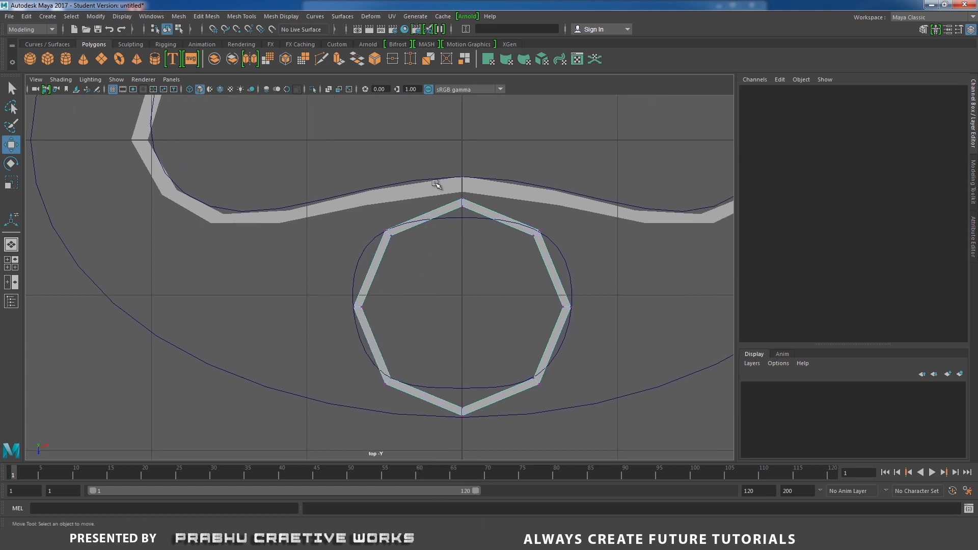
left_click_drag(437, 185, 463, 254)
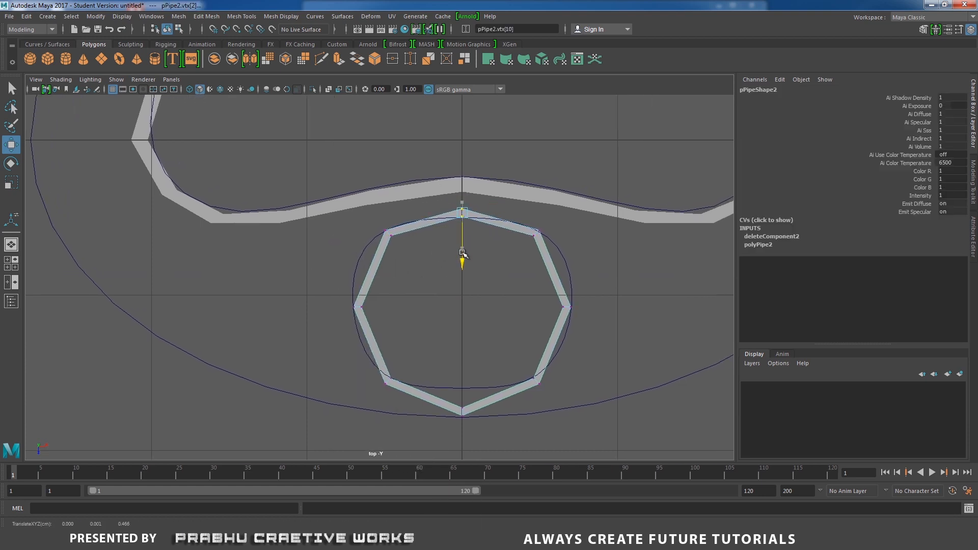
mouse_move(371, 219)
left_mouse_down()
mouse_move(411, 250)
mouse_move(371, 237)
left_mouse_up()
right_click_drag(448, 262, 386, 238, "alt")
right_click_drag(553, 329, 624, 336, "alt")
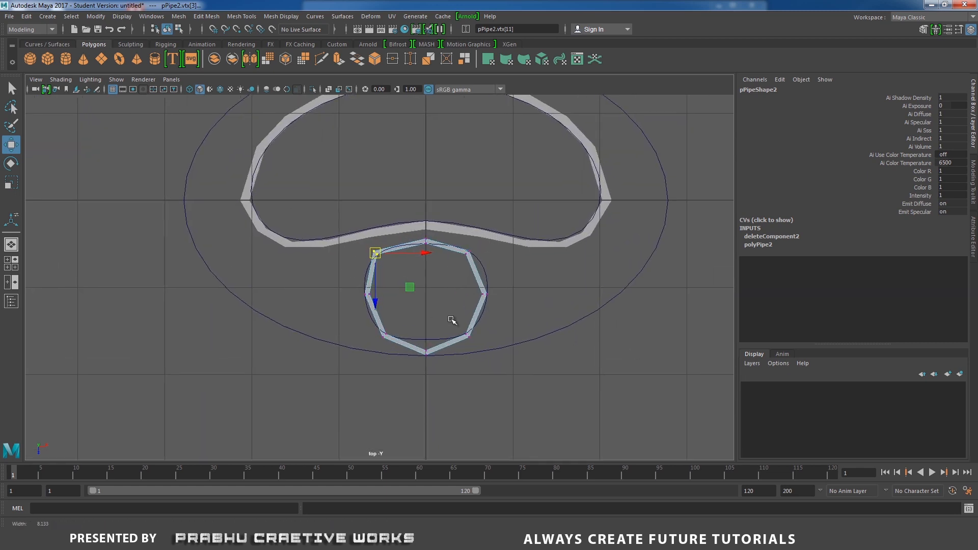
right_click_drag(285, 277, 319, 282, "alt")
left_click_drag(321, 280, 355, 289)
left_click_drag(330, 327, 376, 350)
Step: Fit the small ring's bottom and right-side vertex pairs to the rounded curve and return to object mode
left_click_drag(435, 365, 438, 398)
left_click_drag(486, 286, 520, 299)
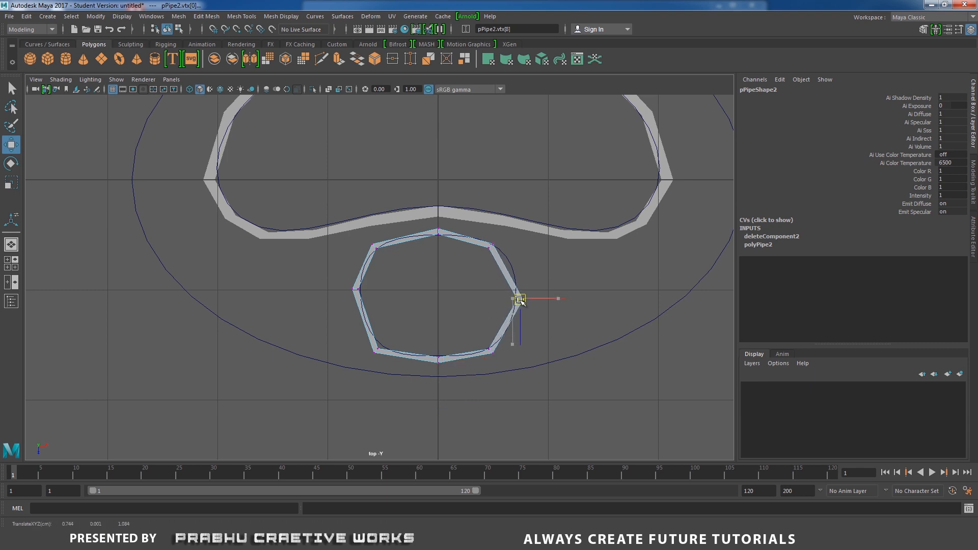
left_click_drag(489, 228, 520, 248)
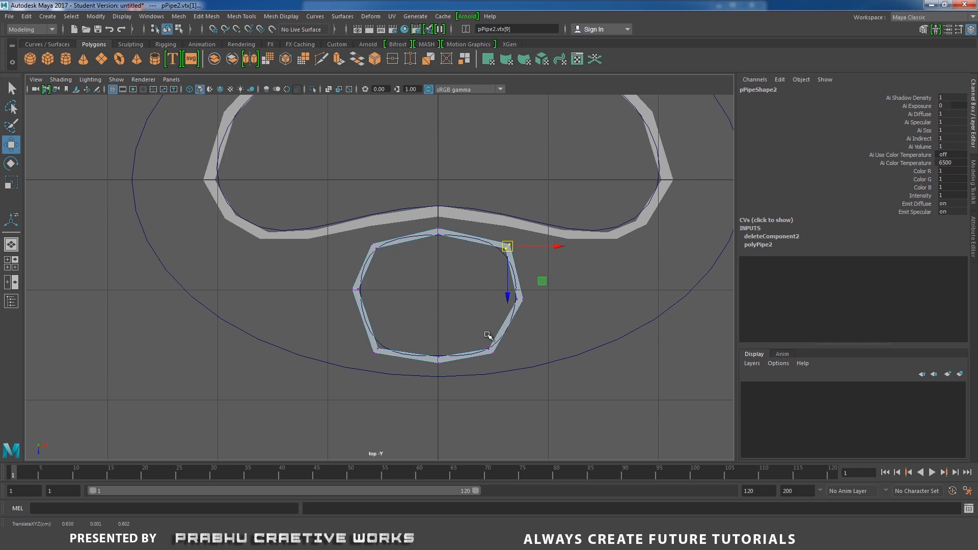
left_click_drag(483, 341, 502, 350)
scroll(437, 247, "down", 5)
scroll(454, 251, "up", 7)
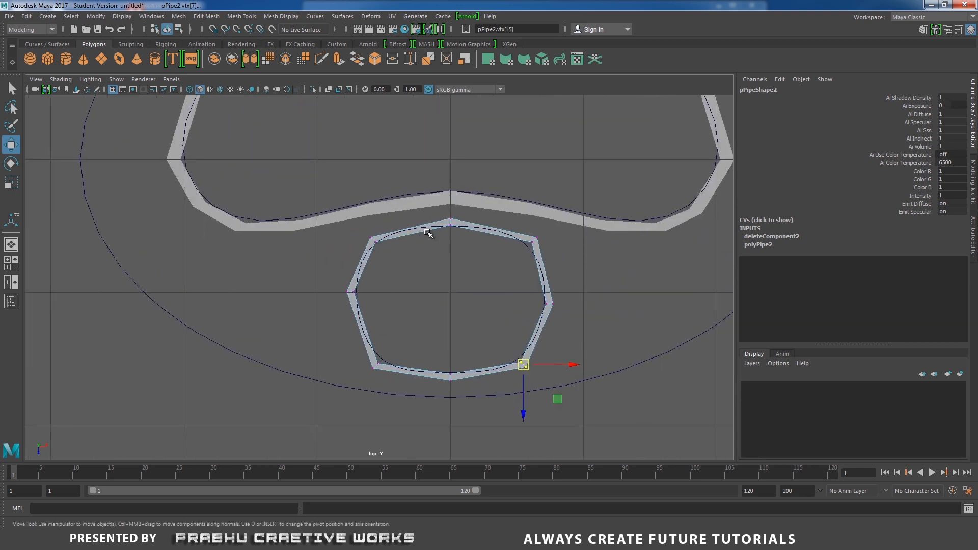
right_click_drag(428, 234, 415, 235)
middle_click_drag(447, 273, 402, 278, "alt")
Step: Open the Outliner and combine the two polygon rings, pPipe1 and pPipe2, into one mesh
left_click(377, 238)
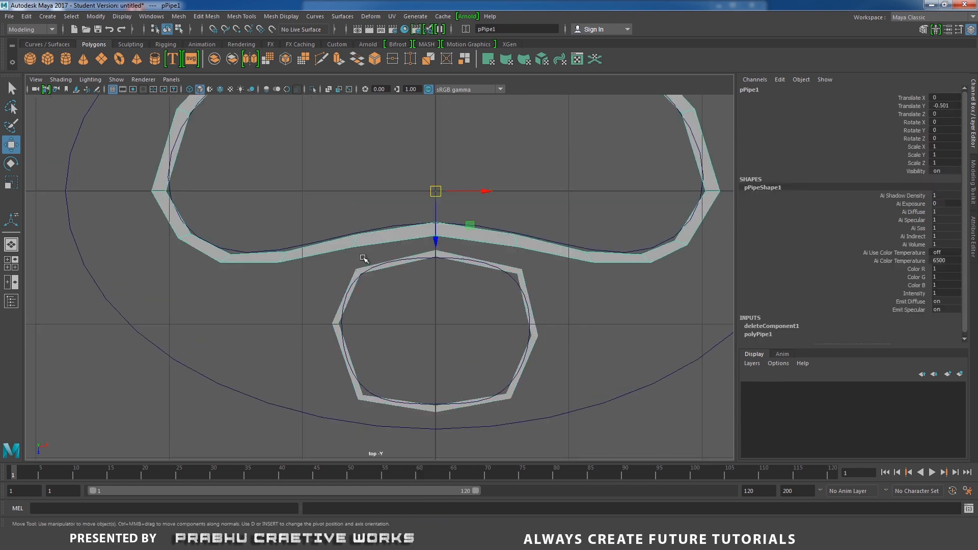
left_click(358, 268)
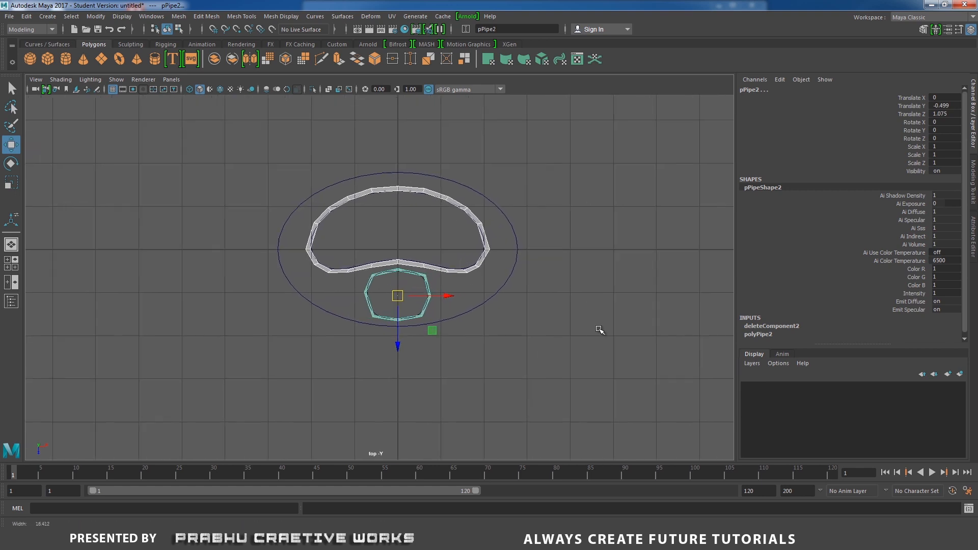
scroll(377, 267, "up", 2)
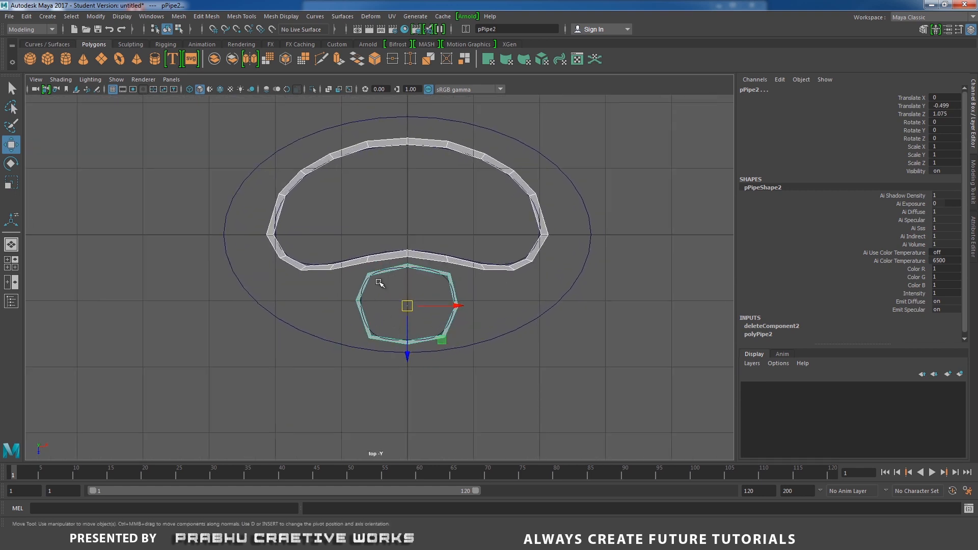
scroll(441, 293, "up", 2)
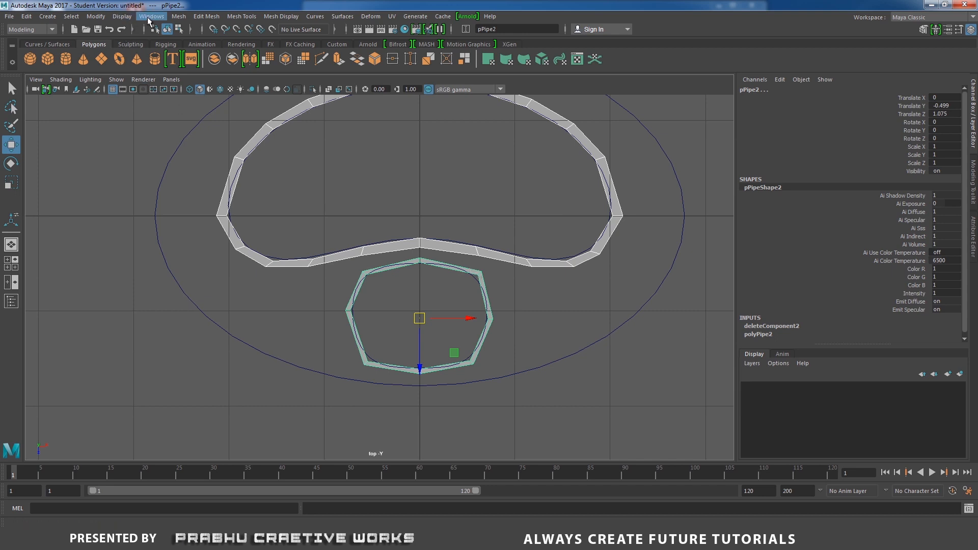
left_click(148, 17)
left_click(168, 127)
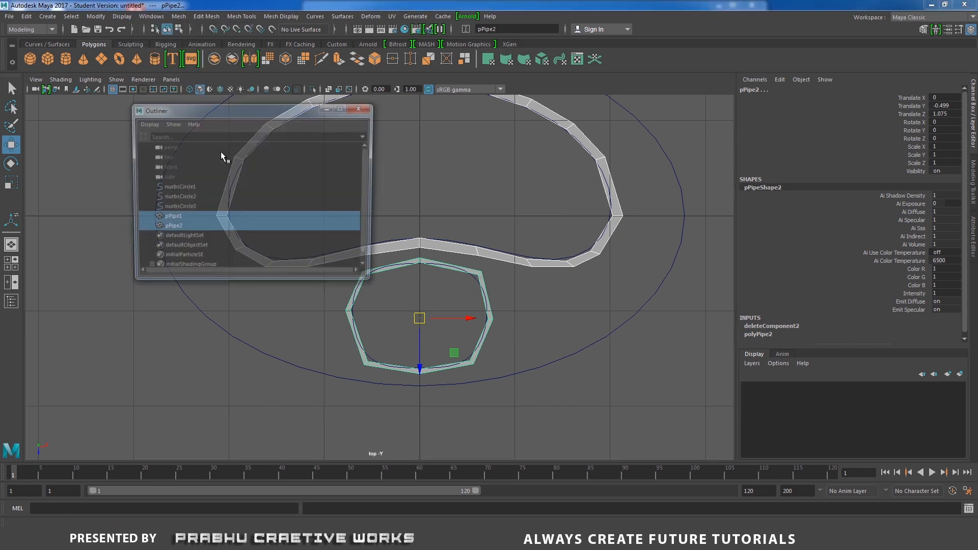
left_click_drag(245, 110, 133, 133)
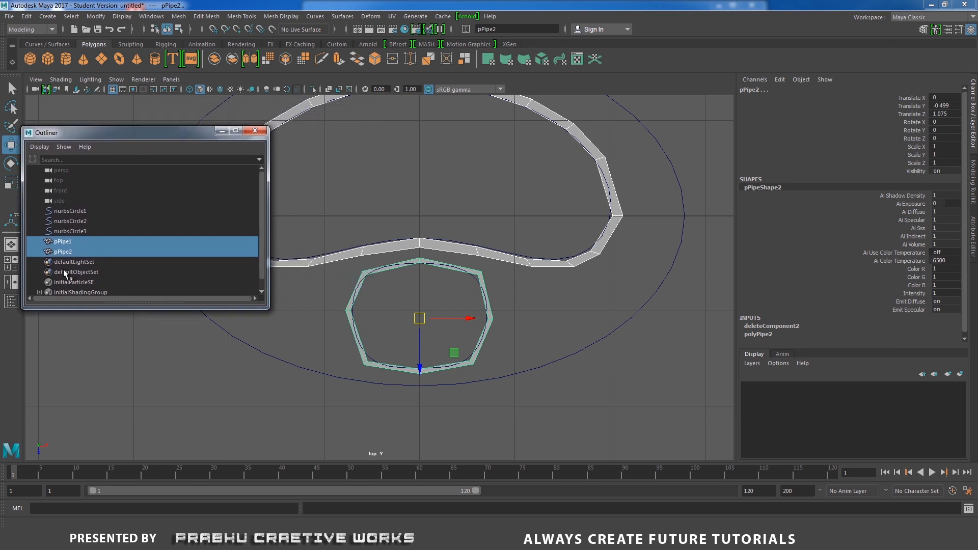
left_click(72, 243)
left_click(81, 250, "ctrl")
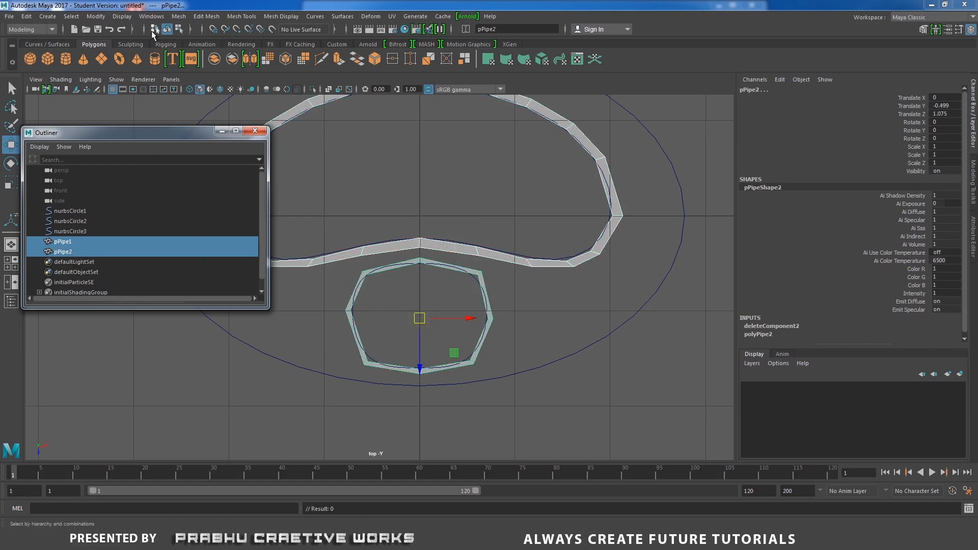
left_click(179, 16)
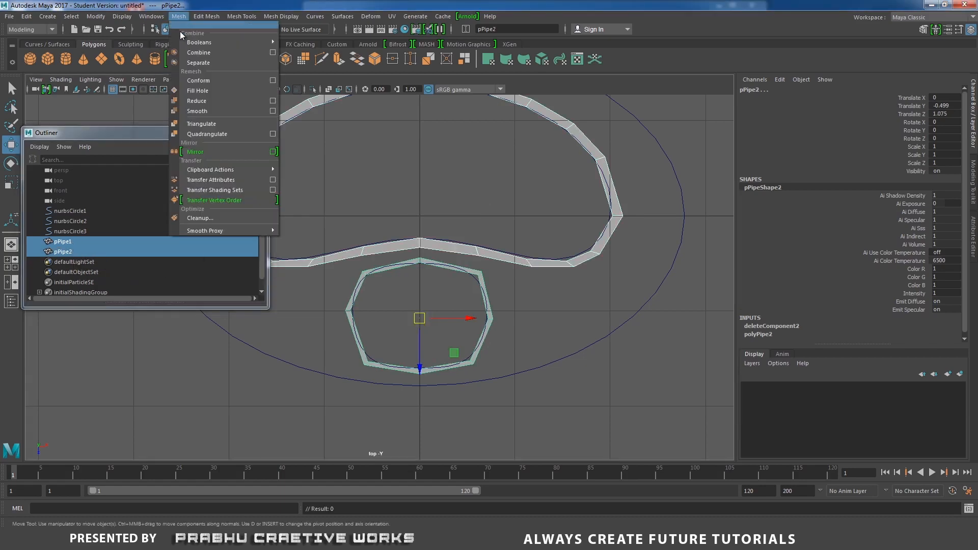
left_click(199, 53)
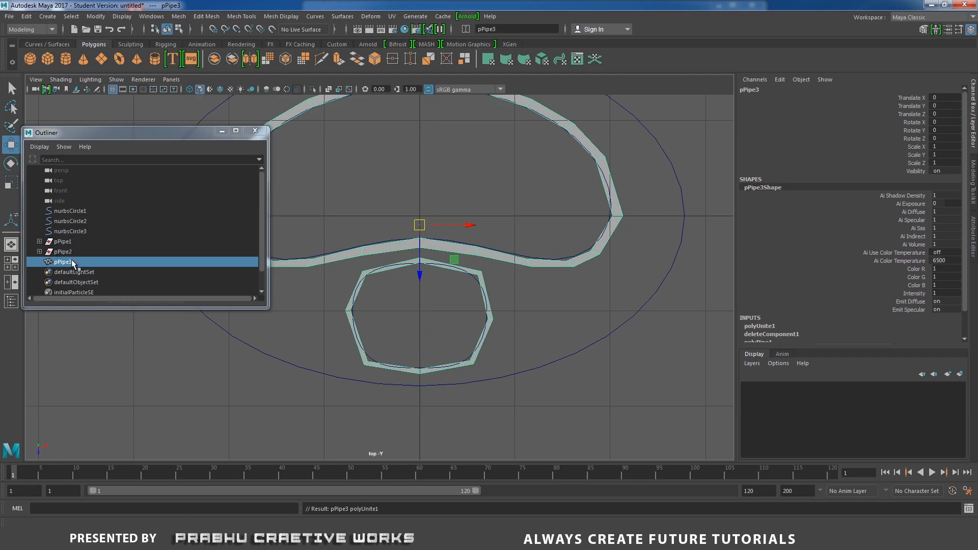
Step: Delete the construction history of the combined ring mesh
left_click(63, 263)
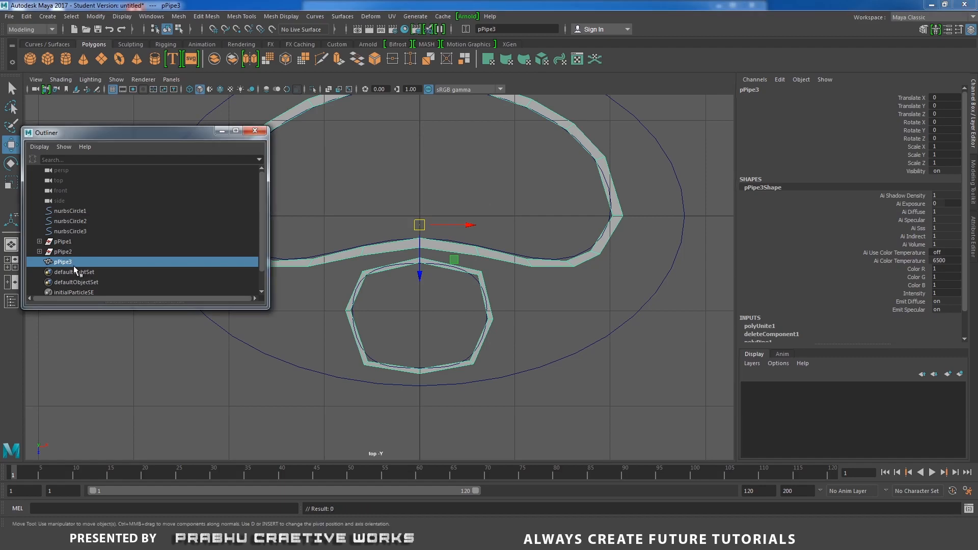
left_click(26, 16)
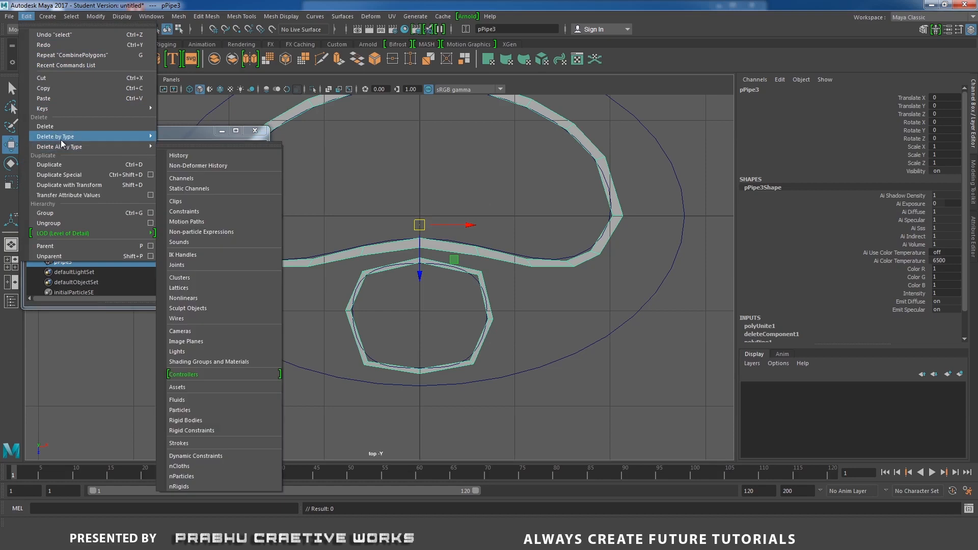
mouse_move(107, 139)
left_click(173, 146)
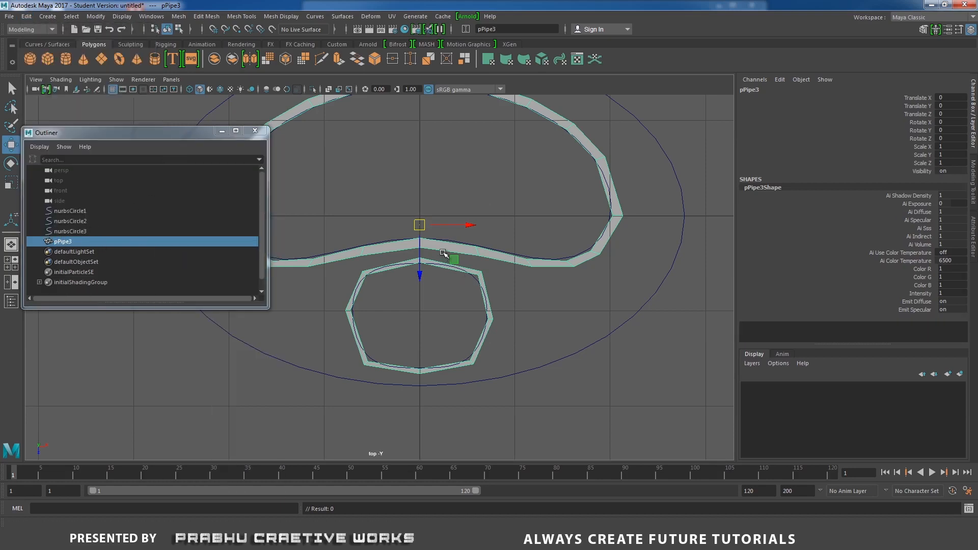
Step: Bridge the bean-shaped ring's four lower middle edges to the small ring's four facing upper edges, with 1 division
middle_click_drag(445, 255, 506, 240, "alt")
right_click_drag(559, 249, 646, 330, "alt")
right_click_drag(493, 232, 487, 205)
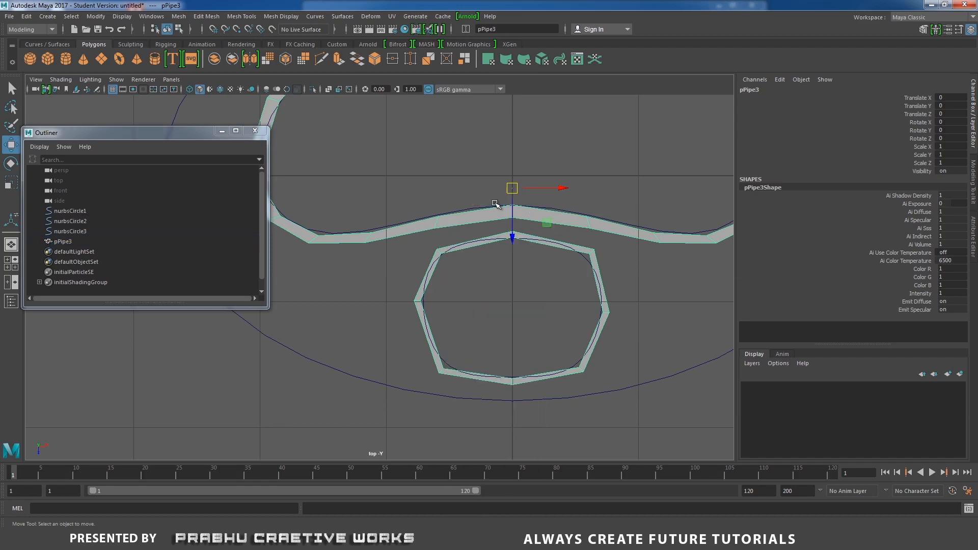
left_click(484, 229)
left_click(470, 238)
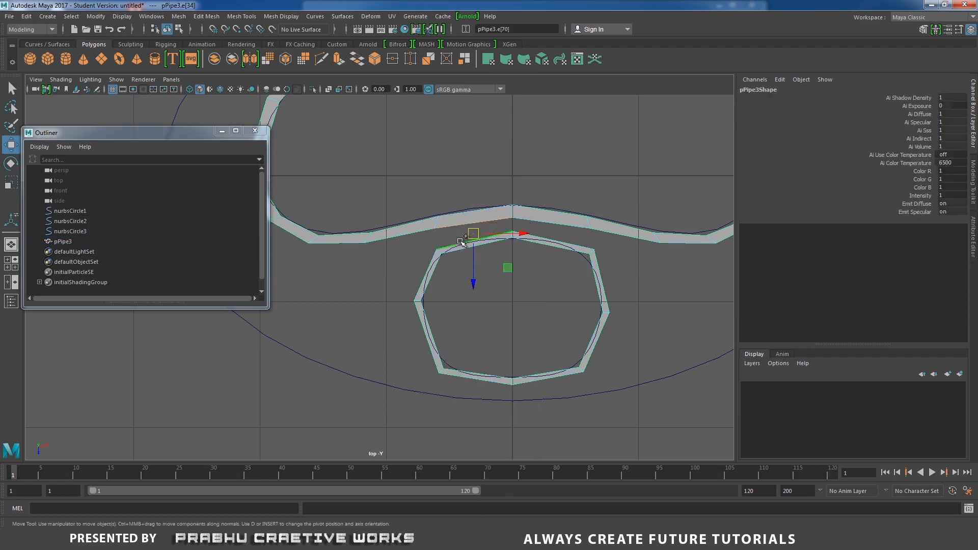
left_click(406, 230, "shift")
middle_click_drag(584, 265, 529, 258, "alt")
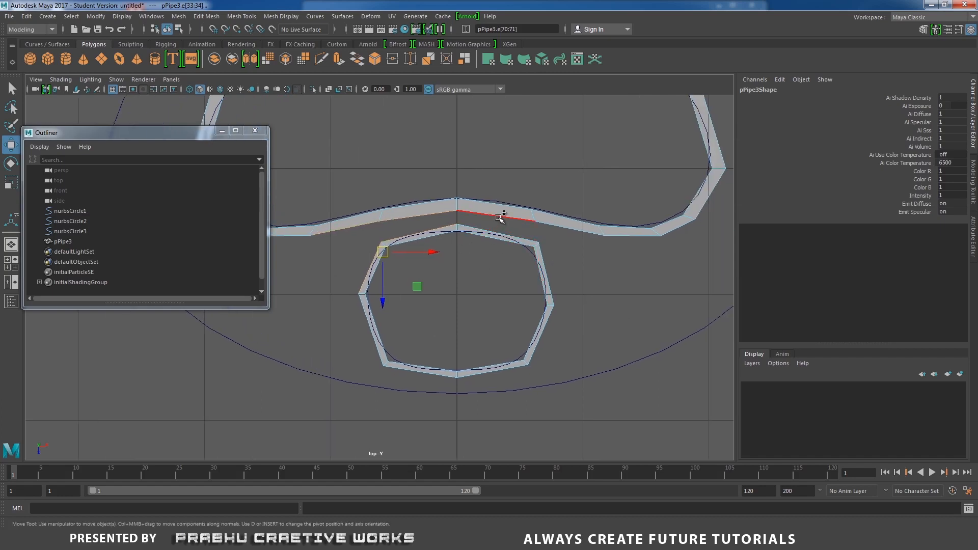
left_click(500, 218, "shift")
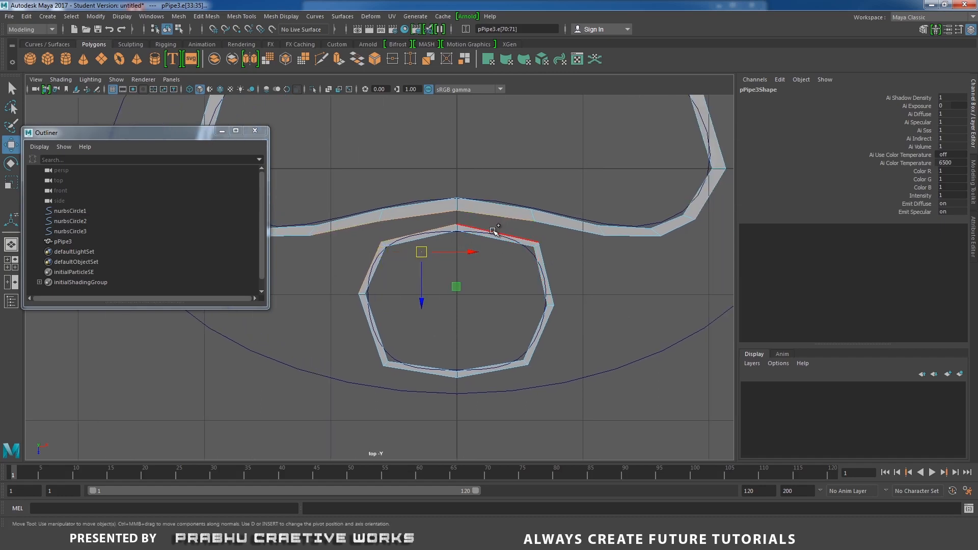
left_click(493, 231, "shift")
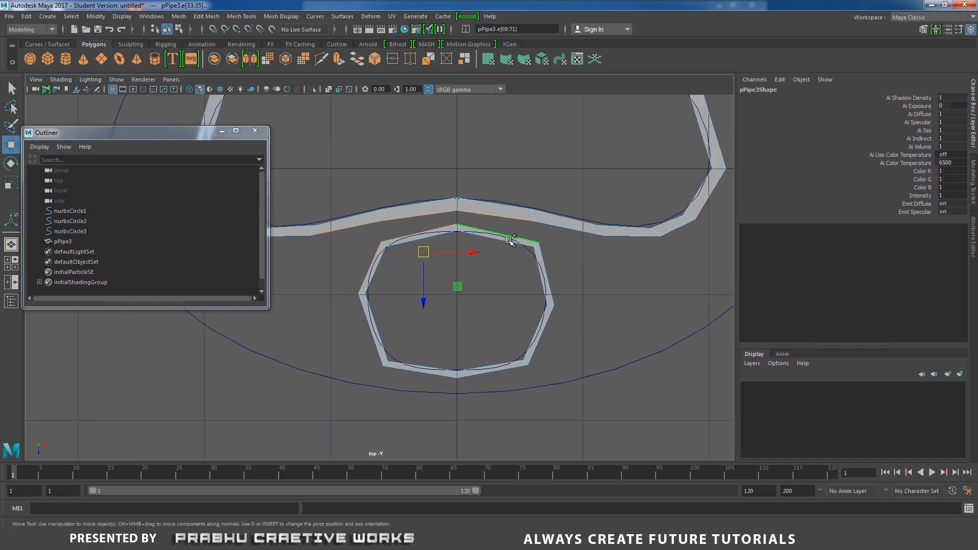
left_click(546, 273, "shift")
left_click(572, 225, "shift")
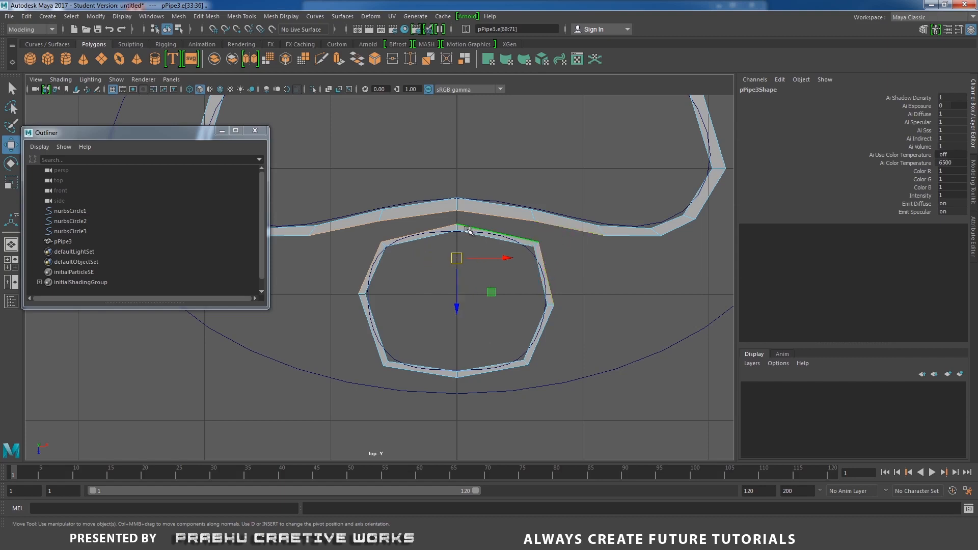
middle_click_drag(475, 226, 544, 216, "alt")
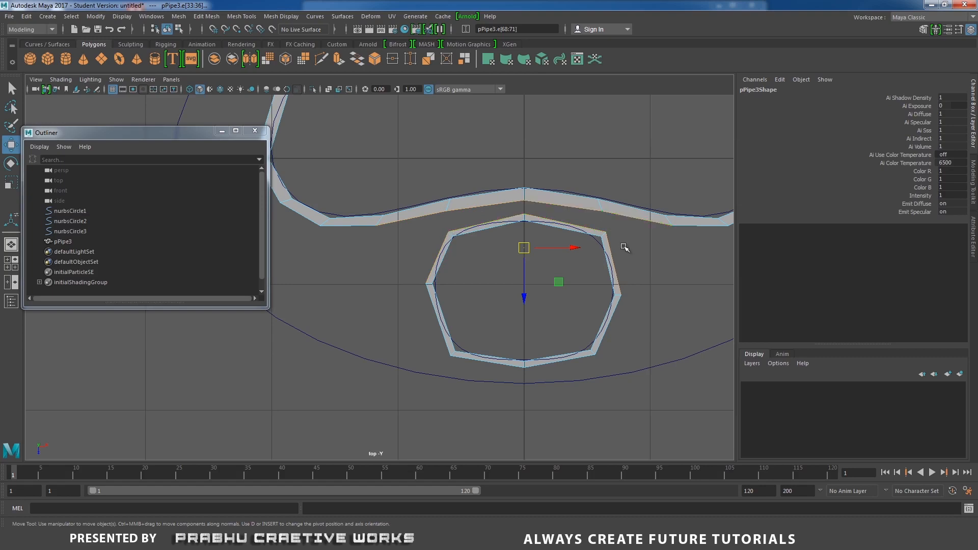
right_click(449, 221, "shift")
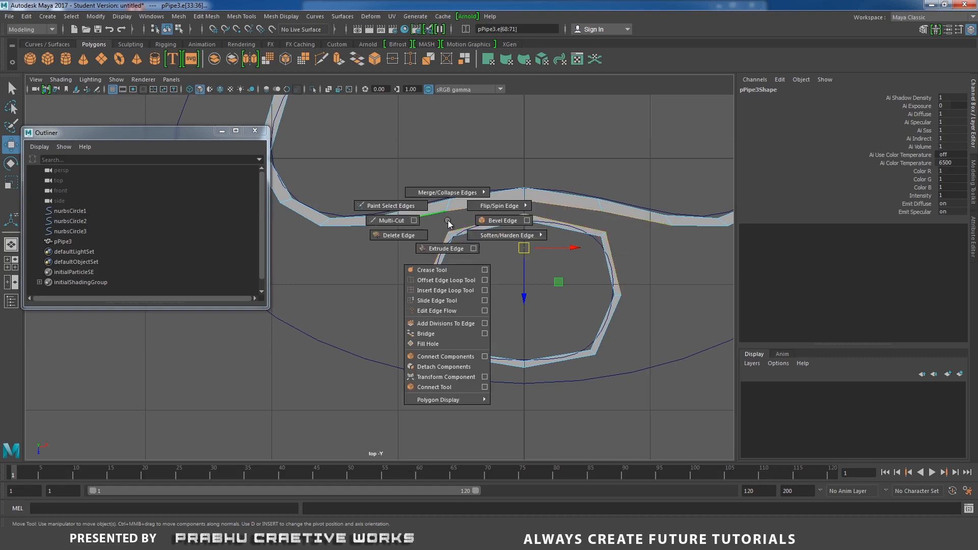
left_click(441, 335)
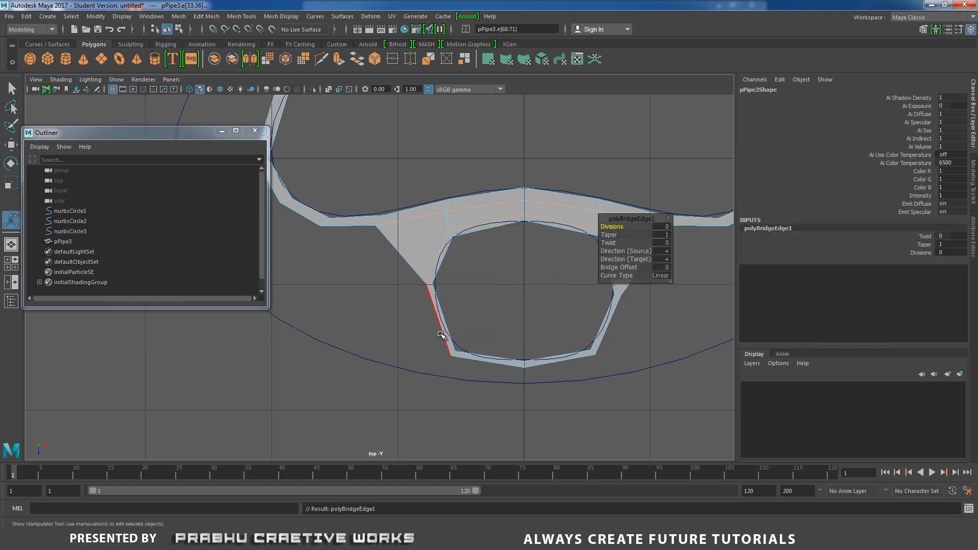
scroll(410, 262, "up", 4)
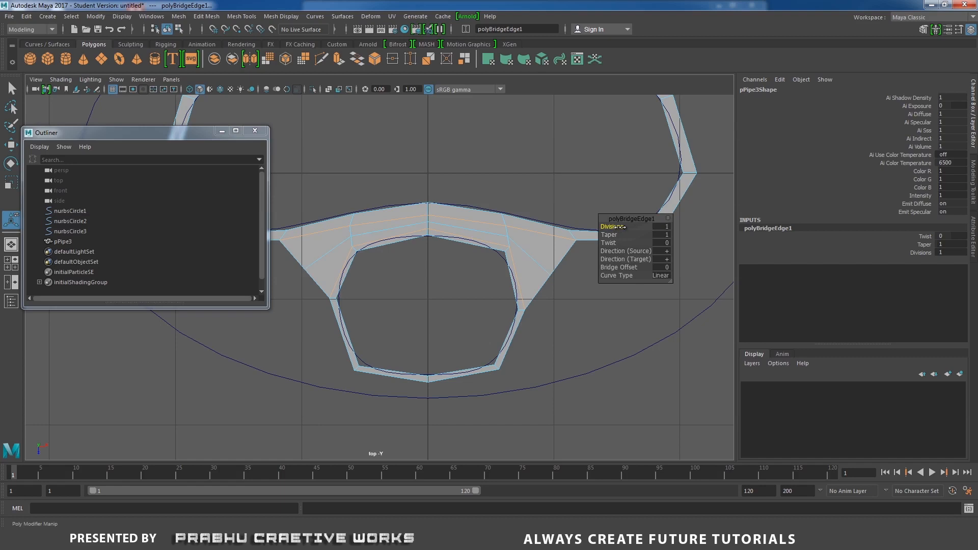
Step: Bridge the bean-shaped ring's lower-left outer edge to the small ring's left outer edge, with 0 divisions
middle_click_drag(456, 240, 577, 227, "alt")
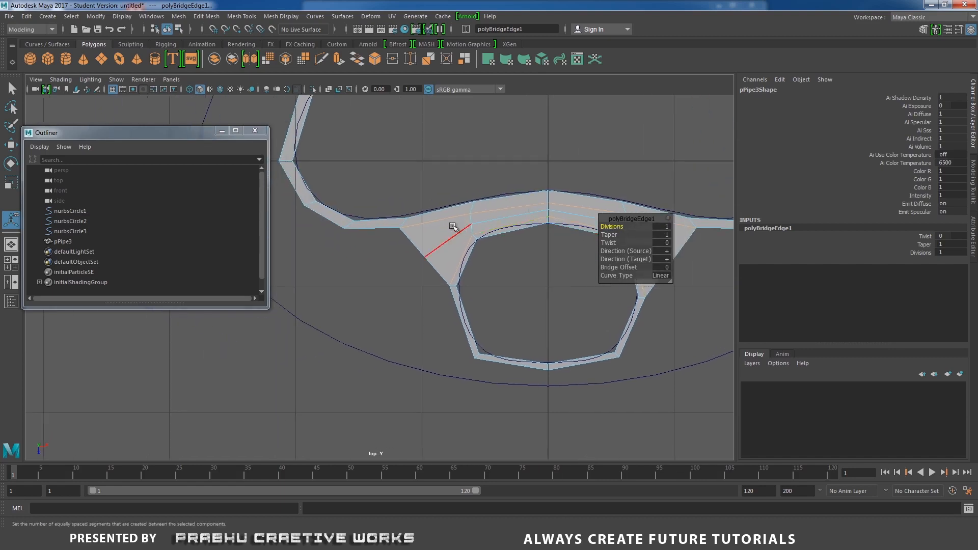
right_click(452, 226)
left_click(502, 211)
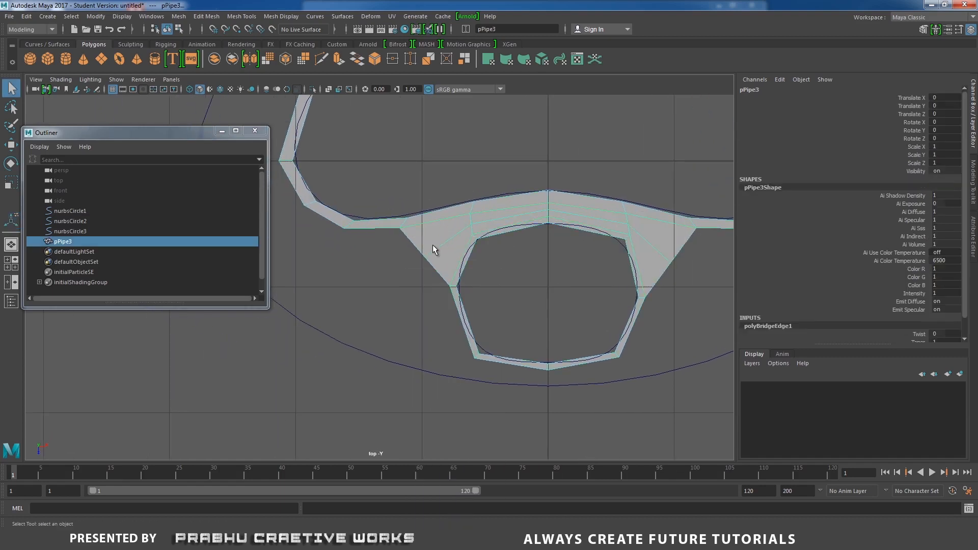
middle_click_drag(433, 245, 509, 234, "alt")
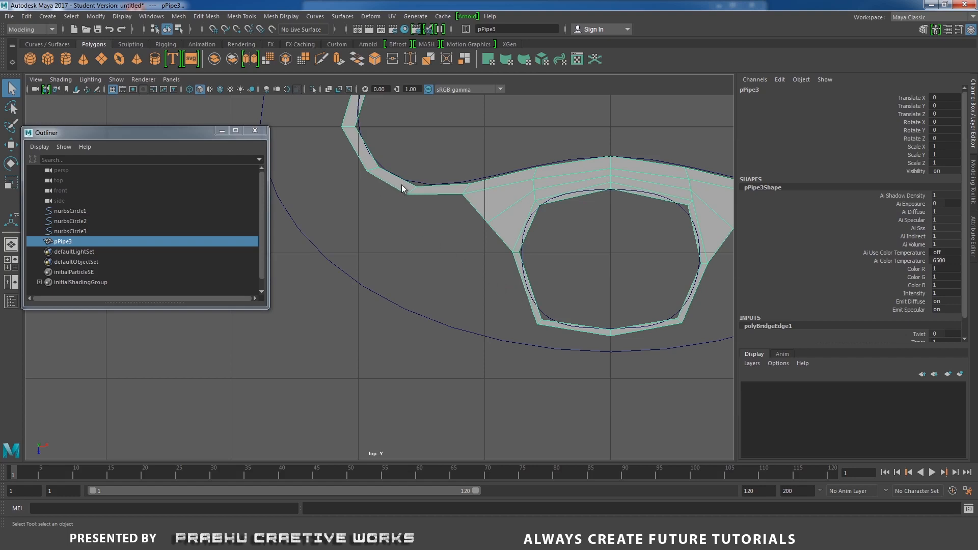
right_click_drag(402, 184, 404, 165)
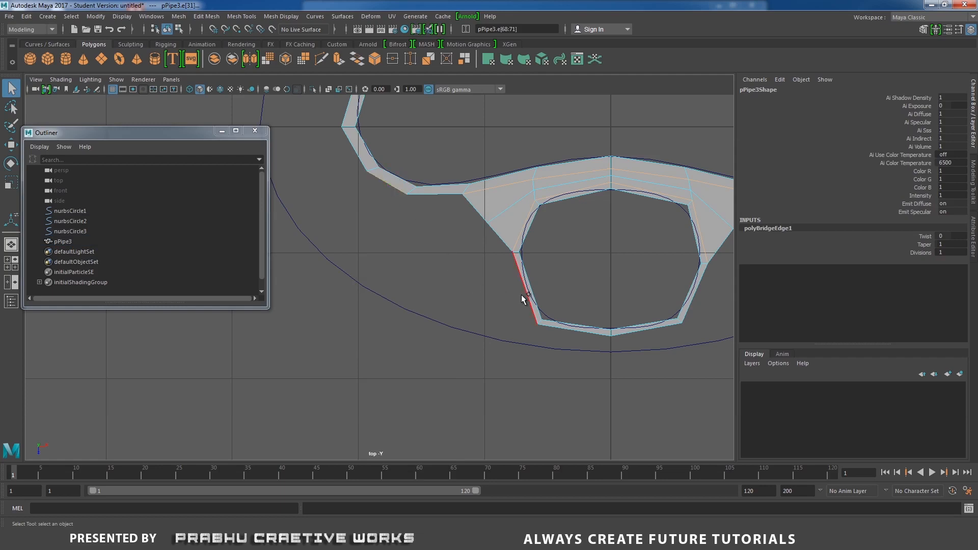
right_click_drag(447, 236, 438, 349, "shift")
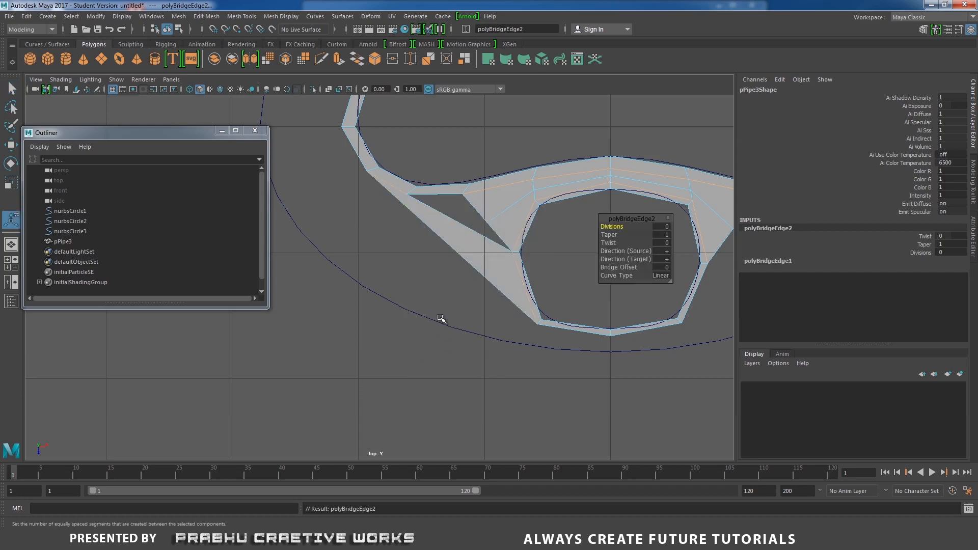
Step: Insert an edge loop across the new left bridge face and move its inner vertex into the triangular gap
scroll(466, 244, "up", 5)
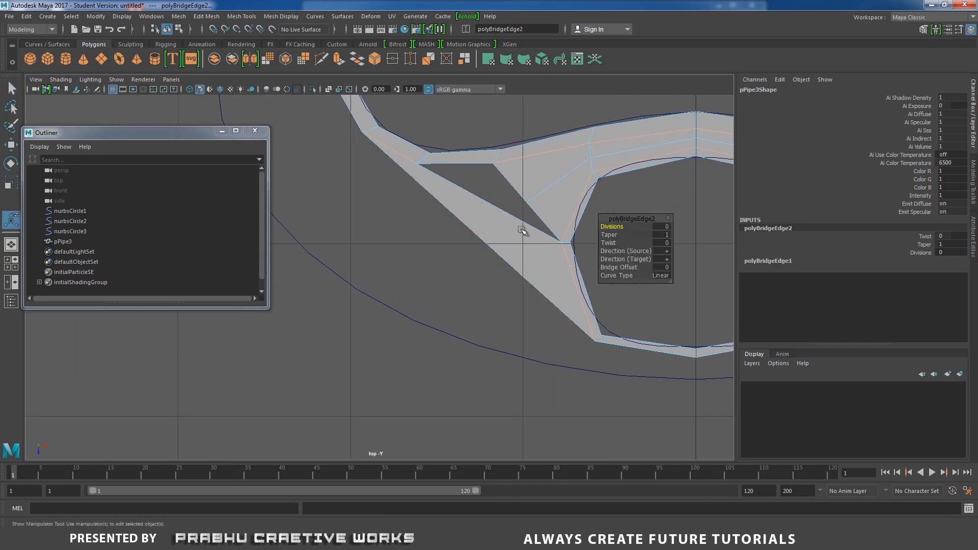
mouse_move(459, 246)
right_mouse_down()
mouse_move(474, 252)
mouse_move(497, 234)
mouse_move(447, 256)
right_mouse_up()
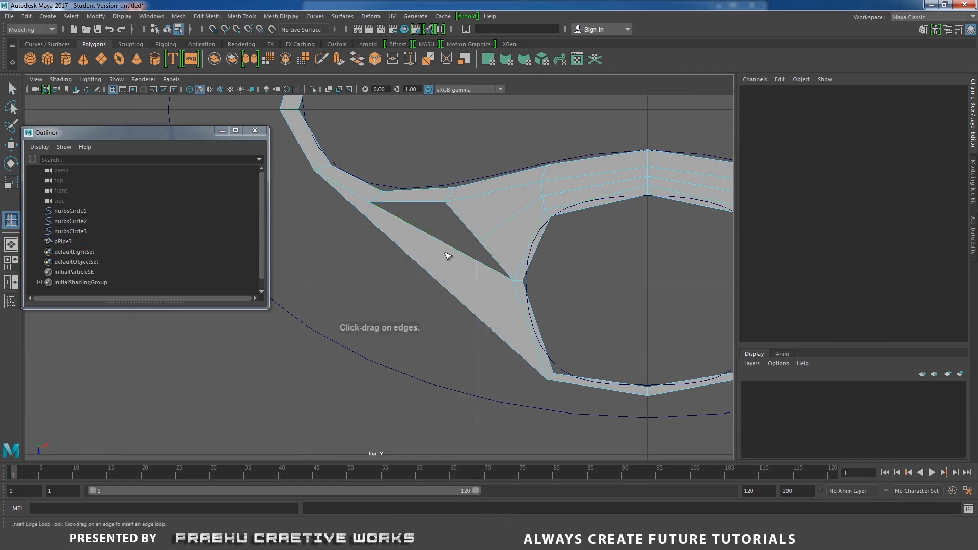
left_click(455, 250)
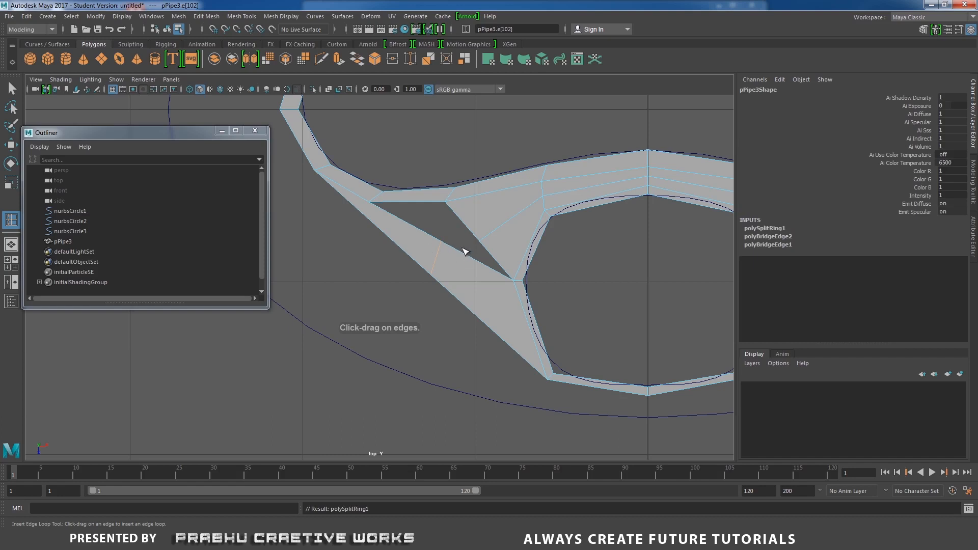
key("w")
right_click_drag(448, 252, 430, 245)
left_click(441, 240)
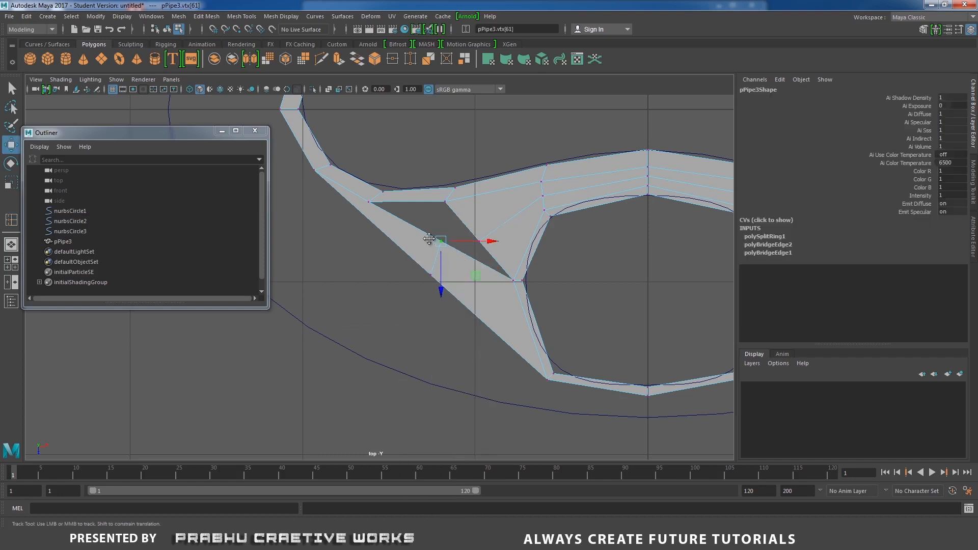
middle_click_drag(439, 240, 437, 232, "alt")
left_click_drag(439, 234, 453, 252)
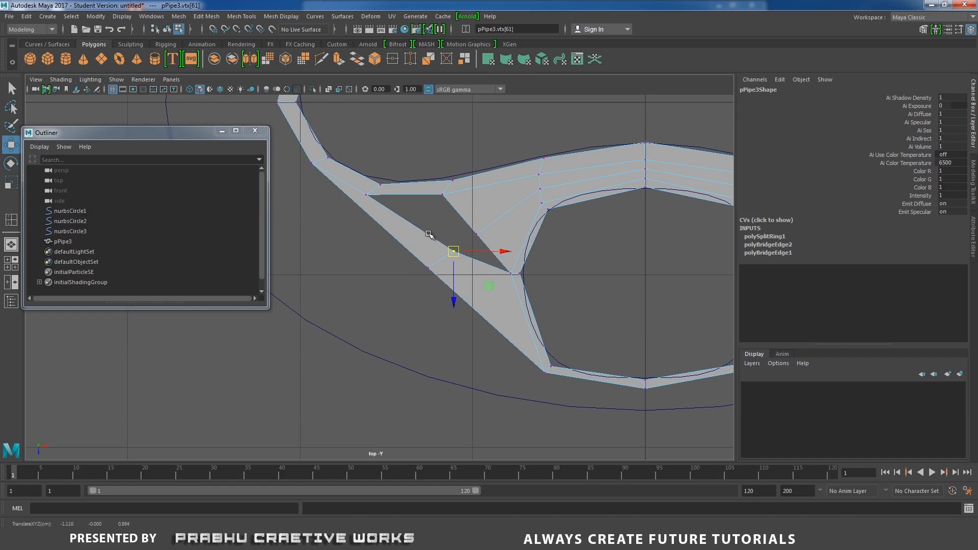
Step: Fill the triangular hole left of the small ring by selecting its border edges
right_click_drag(423, 238, 390, 352)
double_click(422, 195)
scroll(491, 278, "up", 2)
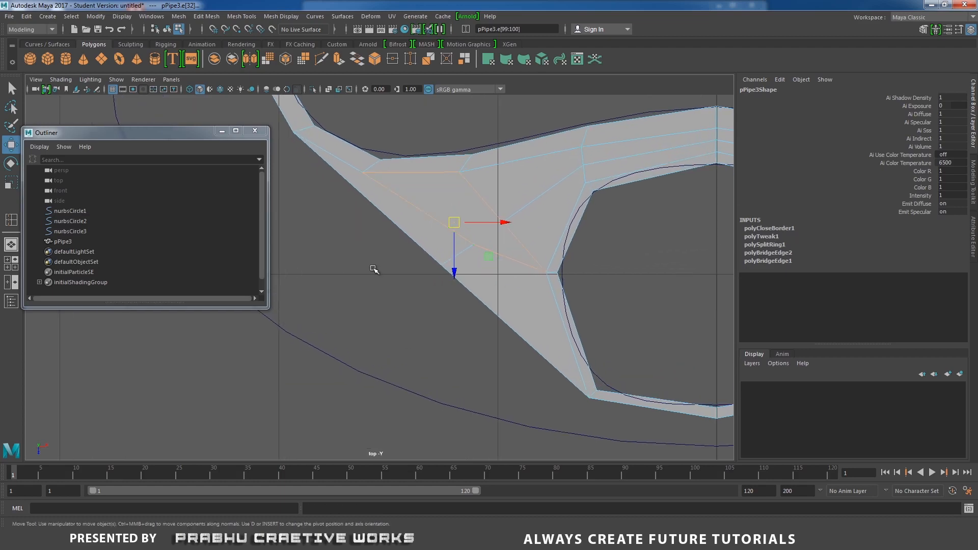
left_click(374, 269)
Step: Merge the filled patch's upper inner vertex with the bridge's facing inner vertex
right_click_drag(445, 264, 498, 267, "alt")
middle_click_drag(477, 268, 438, 293, "alt")
right_click_drag(428, 271, 468, 266, "alt")
middle_click_drag(469, 265, 475, 289, "alt")
right_click_drag(488, 247, 443, 247)
left_click(492, 260)
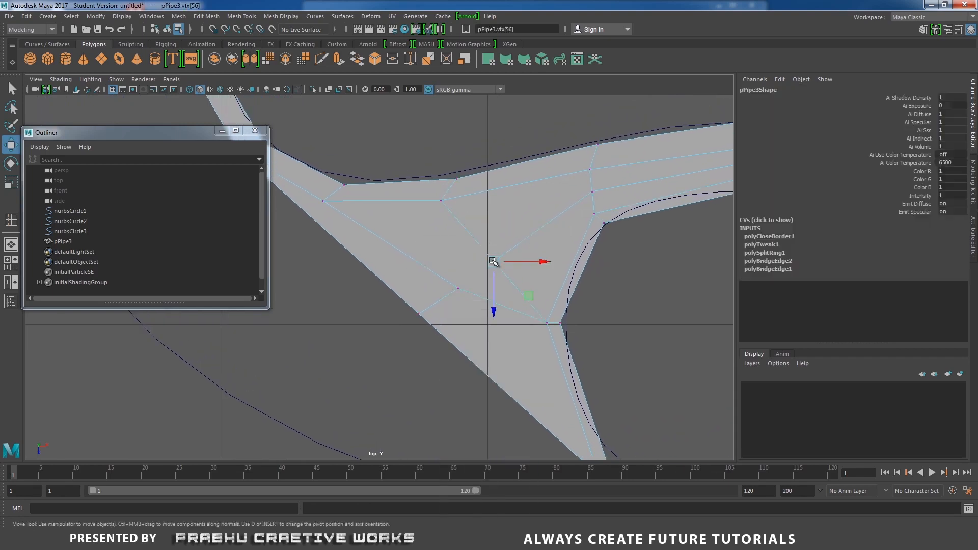
left_click(459, 289, "shift")
right_click_drag(466, 311, 486, 229, "shift")
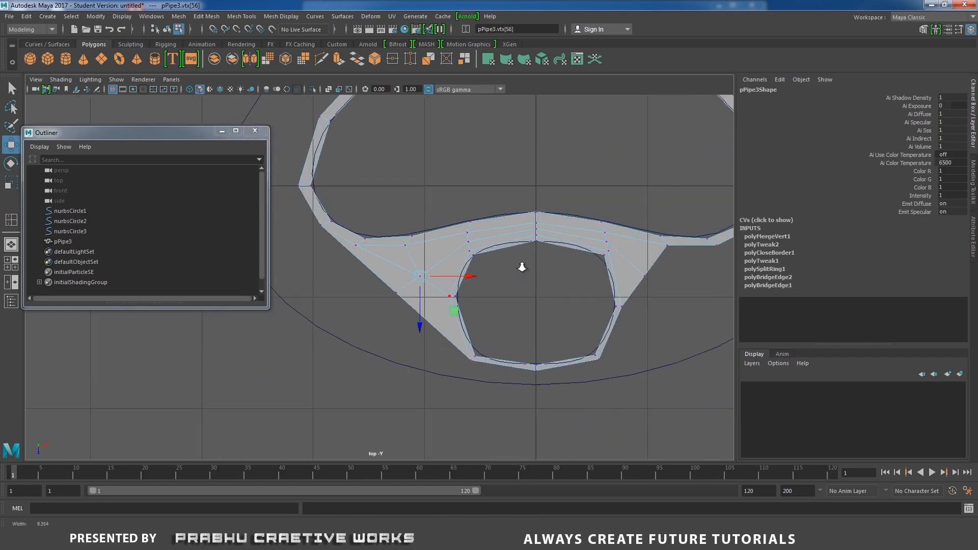
Step: Insert a second edge loop across the upper part of the left bridge, between the first loop and the bean-shaped ring
scroll(540, 267, "down", 3)
scroll(585, 287, "up", 3)
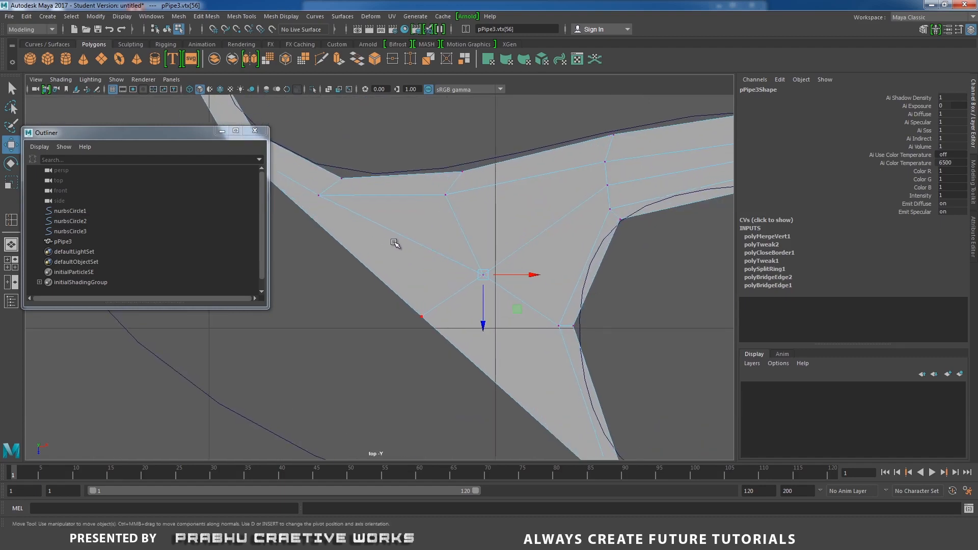
scroll(423, 253, "down", 2)
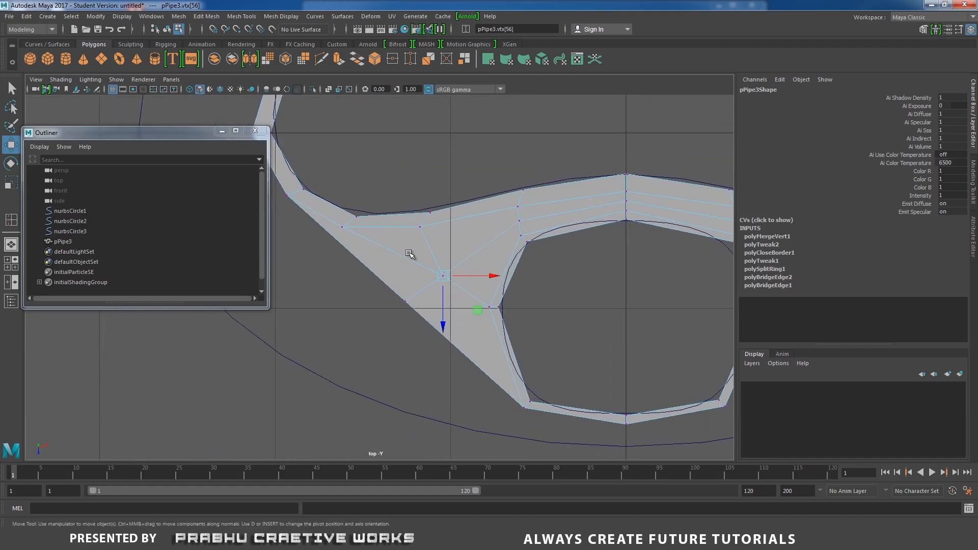
scroll(448, 246, "up", 3)
right_click_drag(441, 236, 446, 203)
left_click(497, 212)
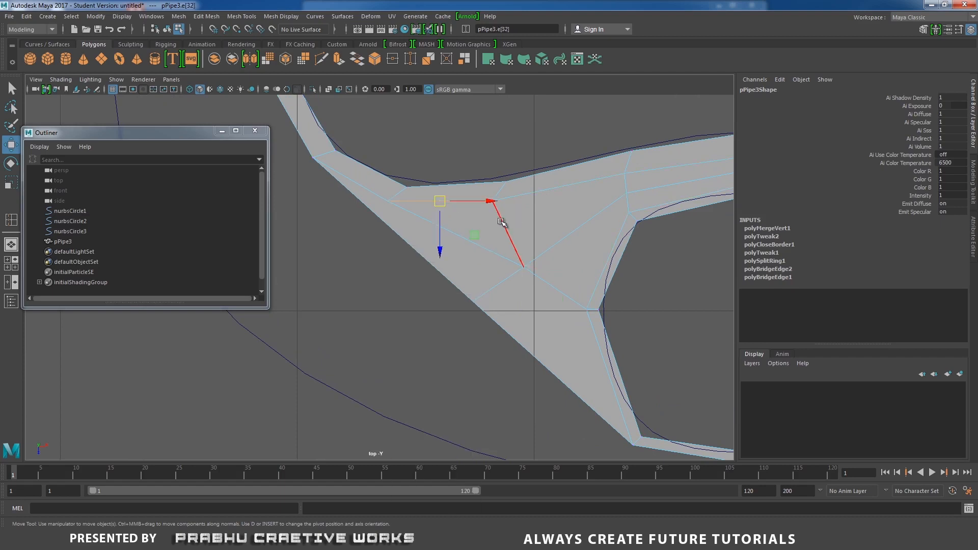
left_click(487, 242)
right_click_drag(420, 232, 474, 218)
right_click_drag(432, 241, 375, 250, "shift")
left_click(442, 229)
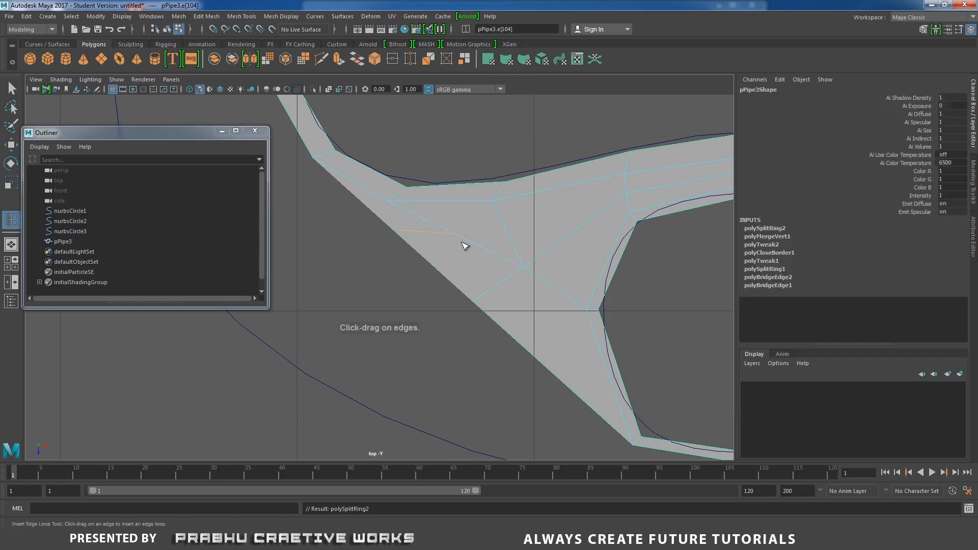
Step: Move the new loop edge and the outer vertex below it outward to round the left border
key("w")
left_click_drag(449, 239, 397, 241)
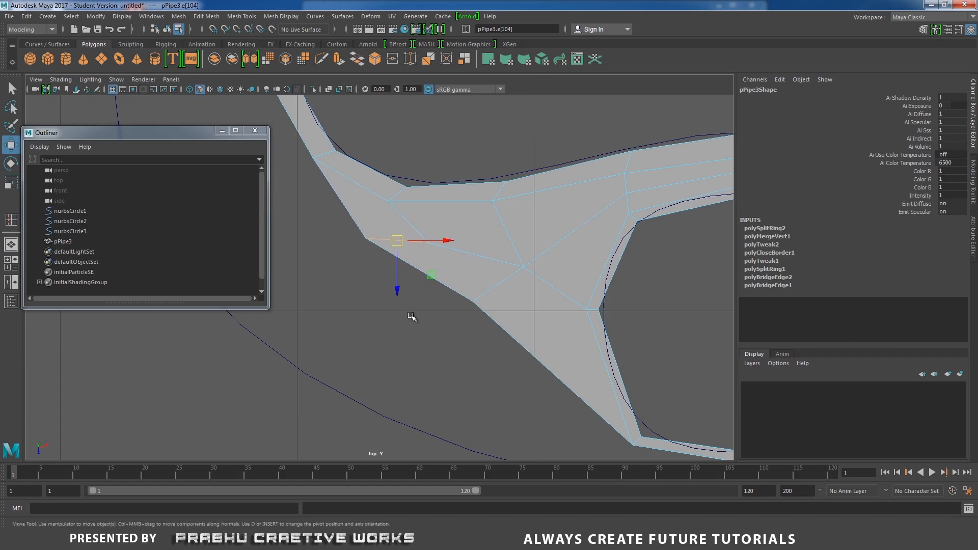
left_click(411, 317)
right_click_drag(505, 291, 461, 262)
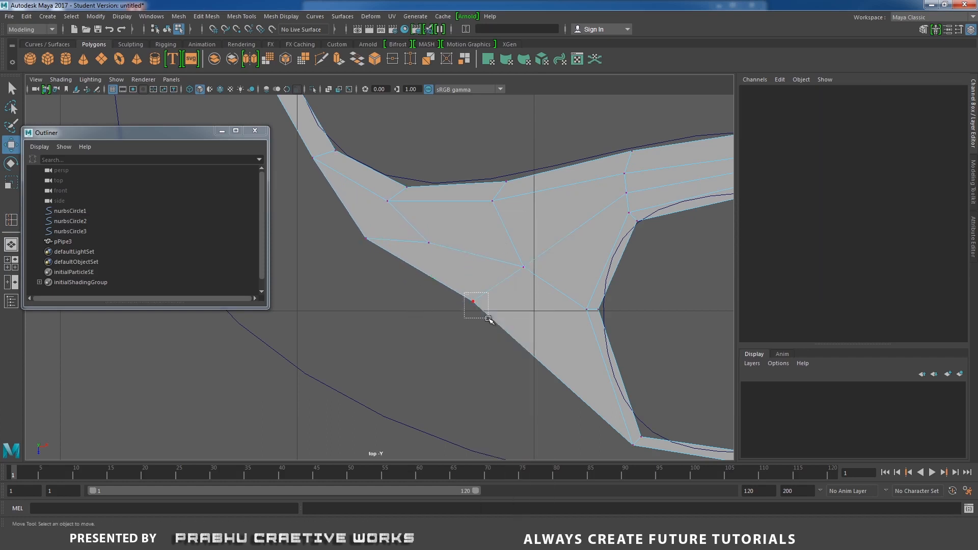
left_click(473, 301)
left_click_drag(474, 301, 459, 327)
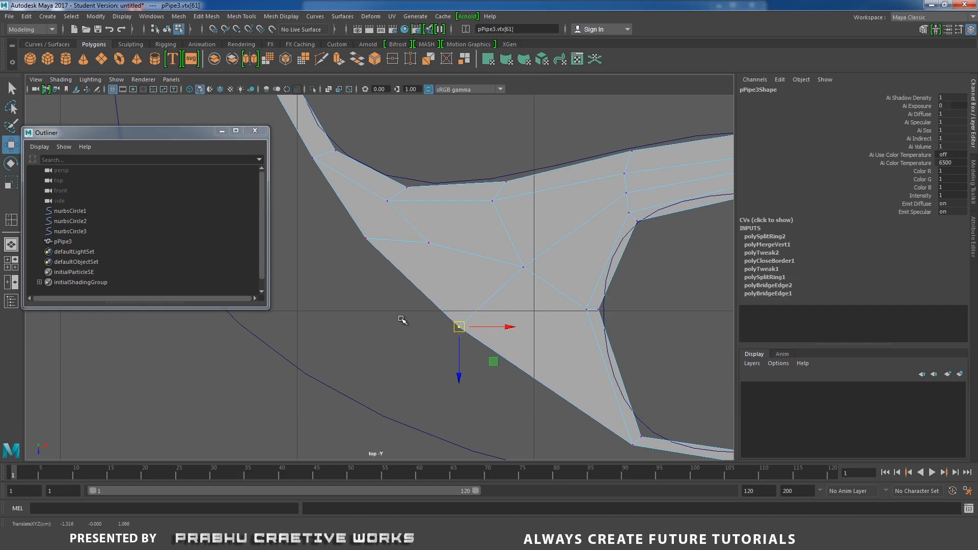
left_click(404, 321)
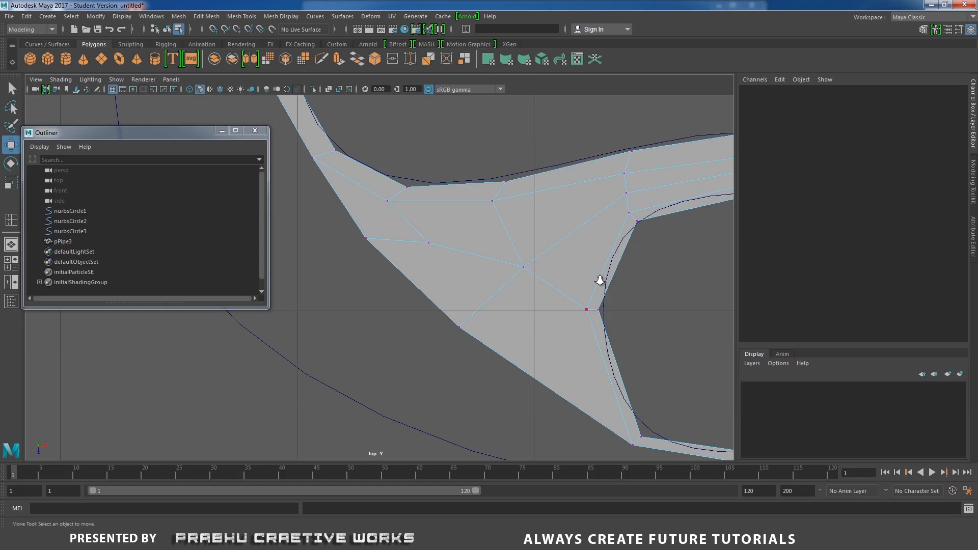
Step: Reposition the left border's two outer vertices down and to the right to even out its curve
right_click_drag(600, 280, 551, 287, "alt")
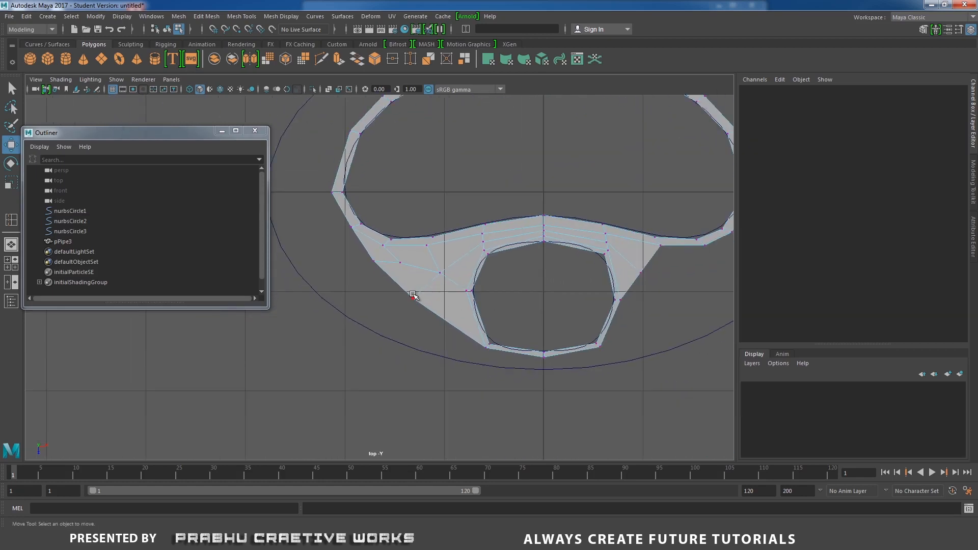
left_click_drag(408, 289, 426, 309)
left_click(369, 268)
left_click_drag(364, 254, 383, 272)
left_click_drag(376, 262, 383, 273)
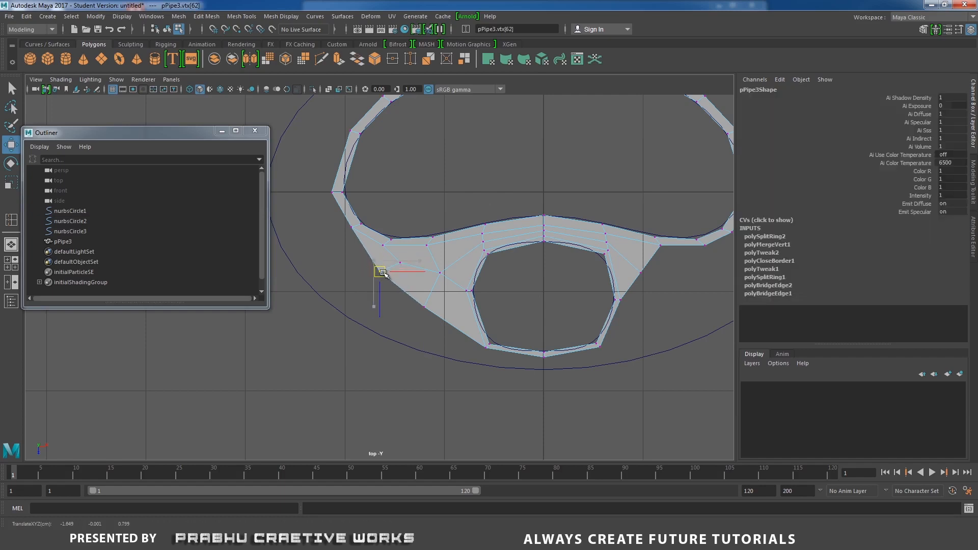
left_click_drag(410, 302, 433, 322)
left_click(357, 265)
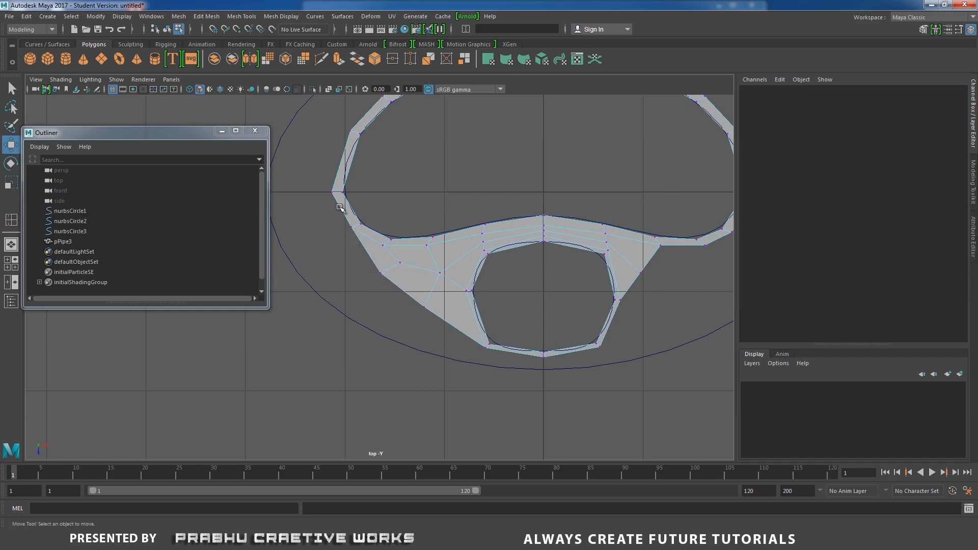
Step: Delete all faces on the right half of the bow mesh
scroll(463, 314, "down", 4)
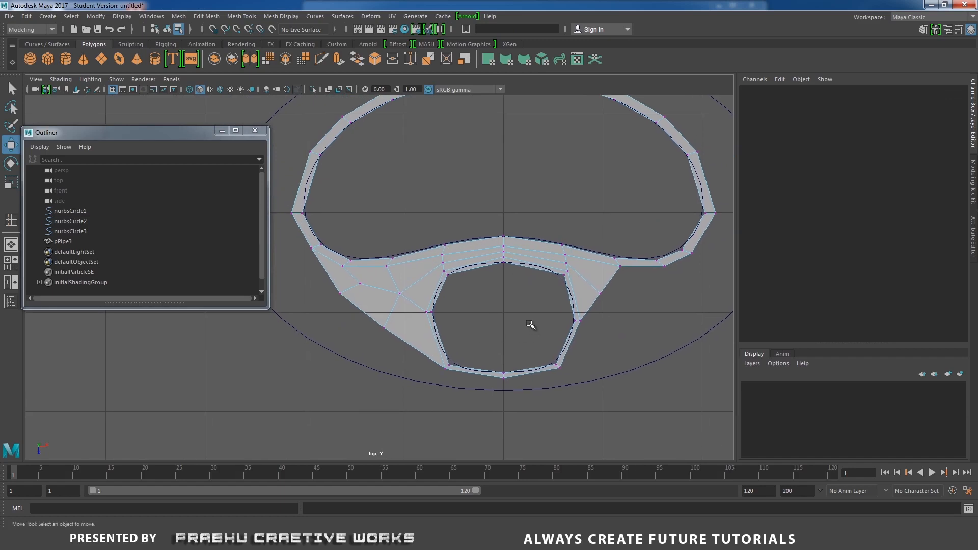
scroll(550, 296, "down", 2)
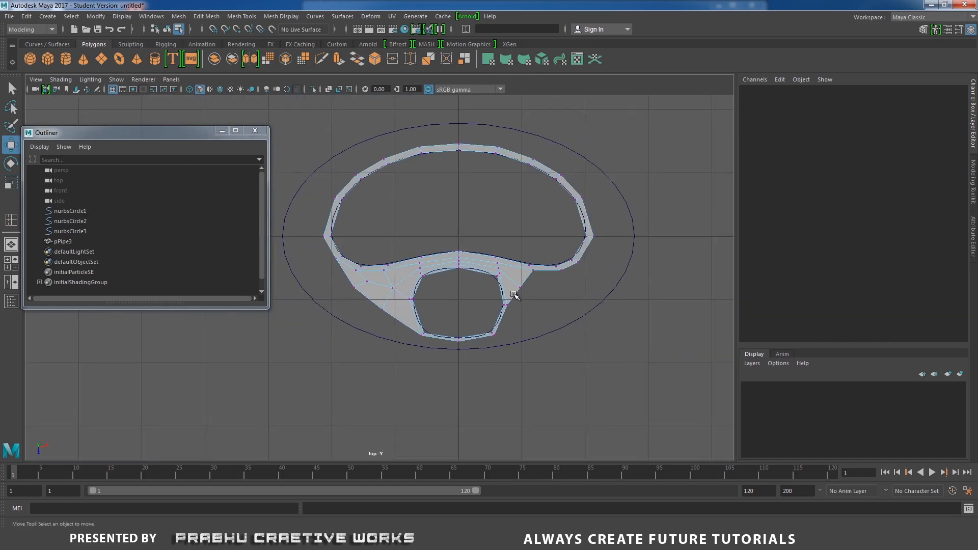
right_click_drag(498, 268, 501, 278)
left_click_drag(468, 135, 635, 381)
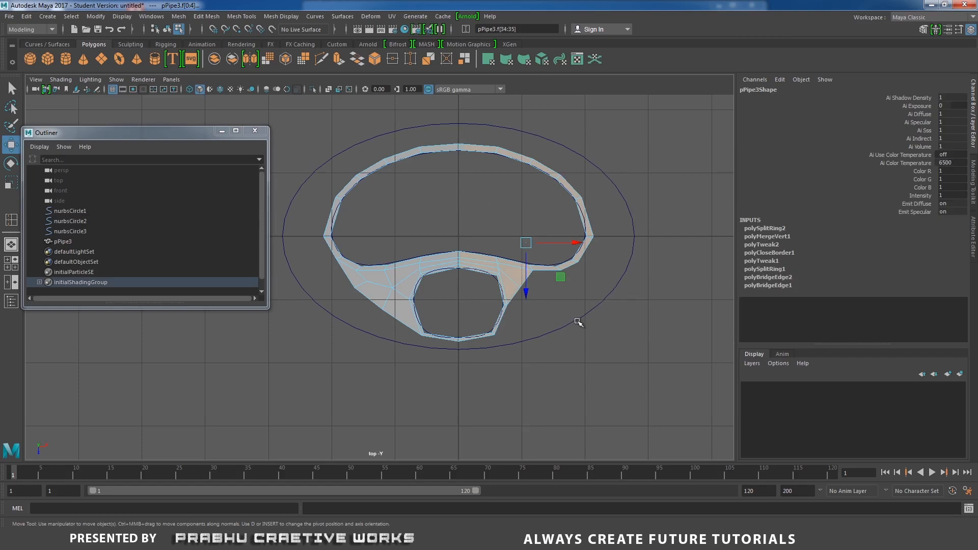
key("Delete")
Step: Mirror the left half across the world X axis in the + direction, merging the border with a 0.967 threshold
scroll(522, 301, "up", 5)
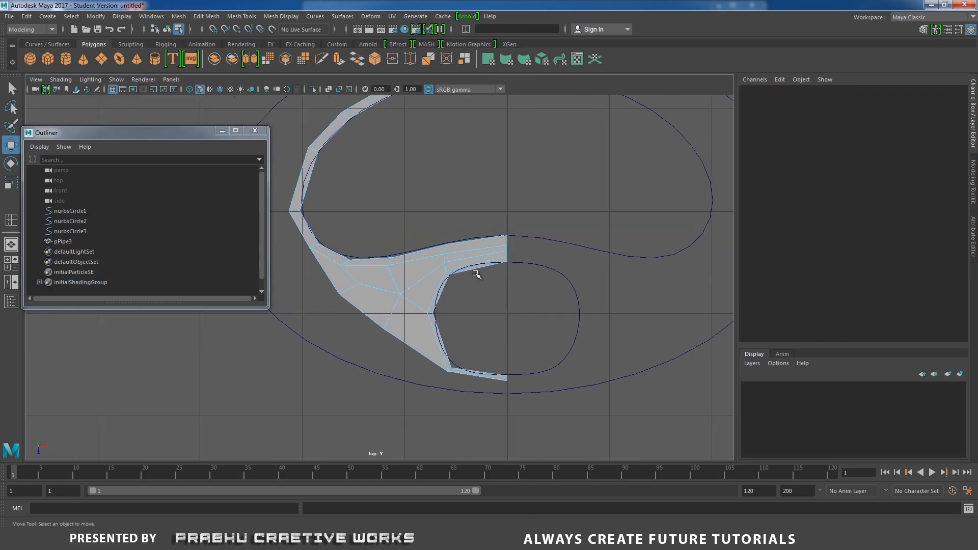
right_click_drag(471, 245, 531, 232)
scroll(484, 252, "down", 3)
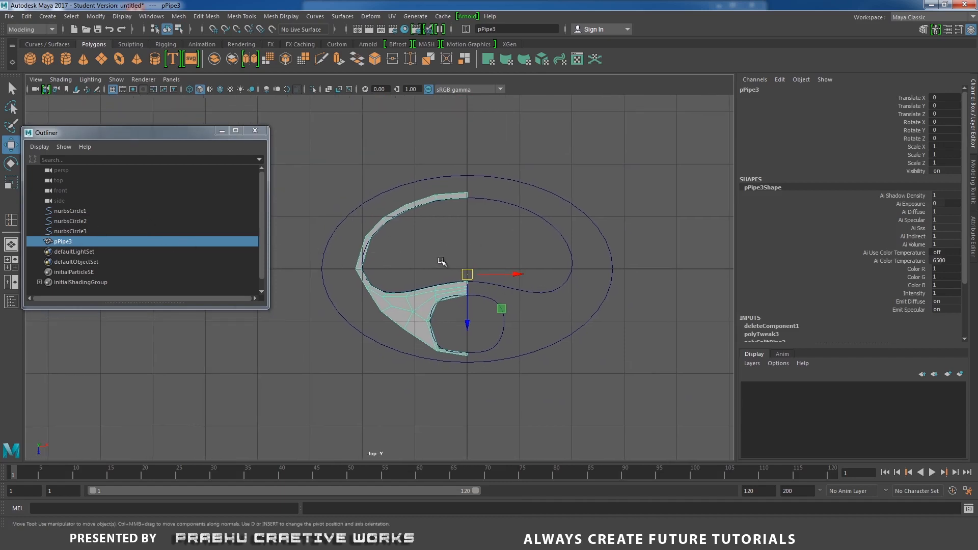
left_click(179, 16)
left_click(214, 152)
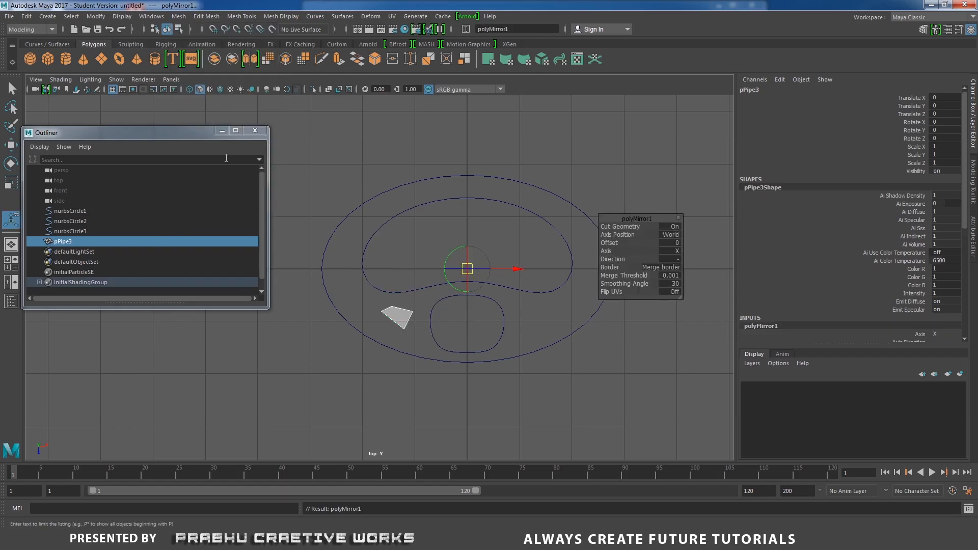
scroll(629, 356, "up", 3)
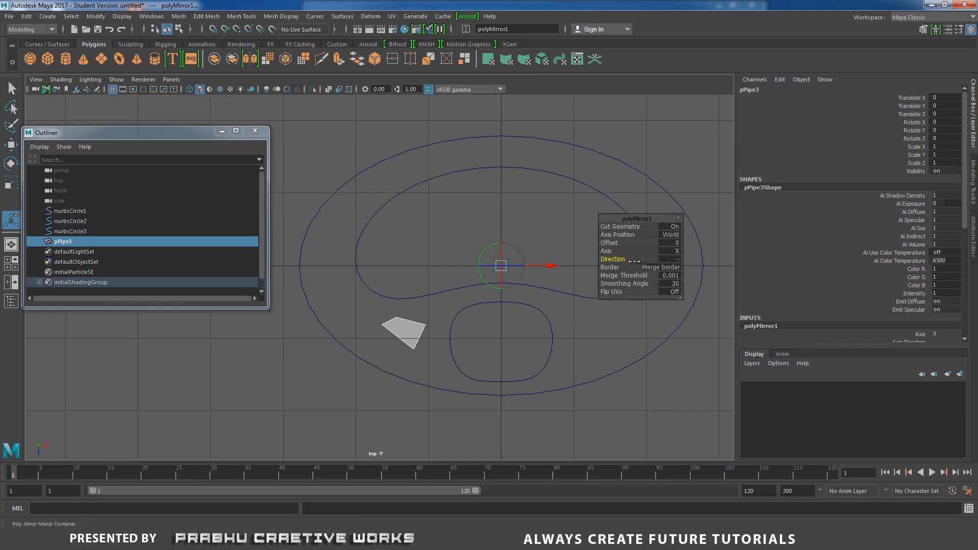
left_click_drag(612, 260, 578, 261)
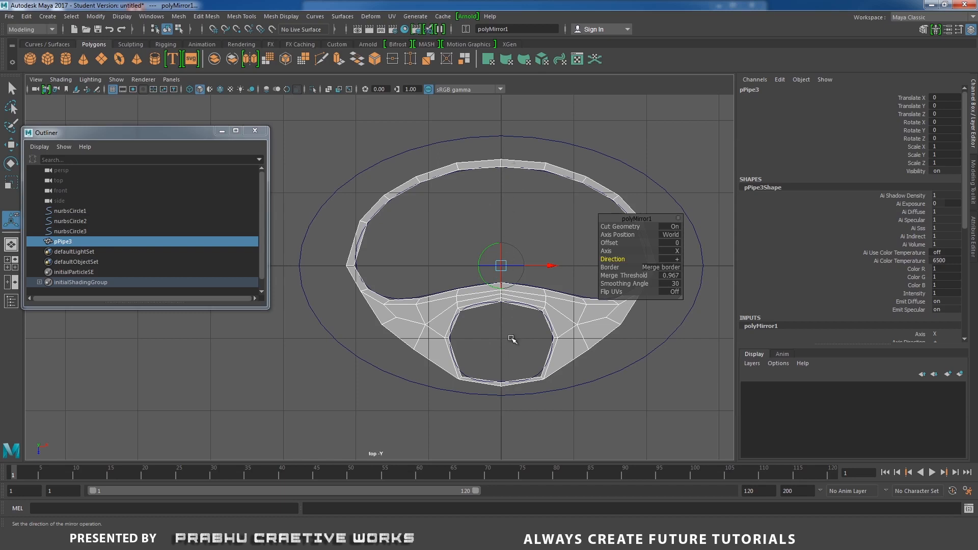
left_click(675, 143)
middle_click_drag(497, 281, 508, 244, "alt")
left_click(414, 283)
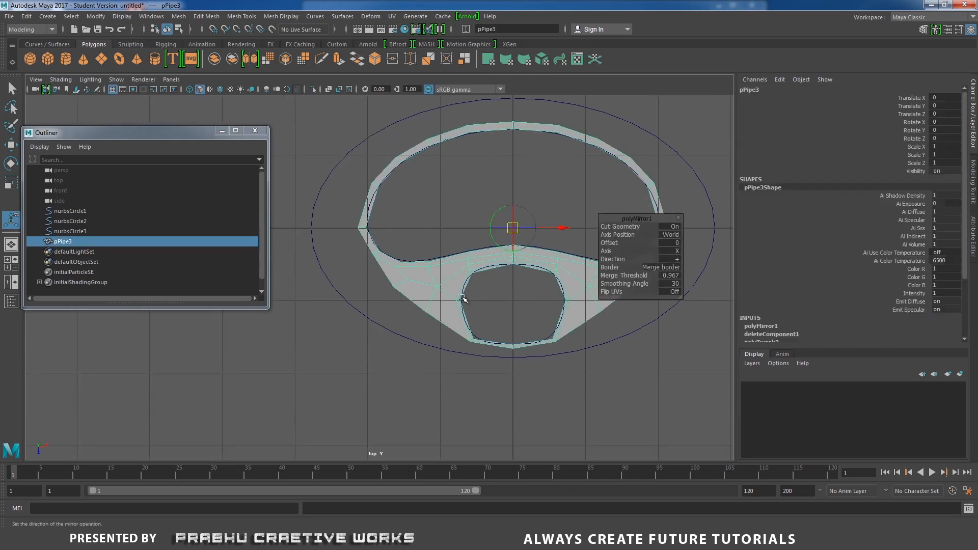
middle_click_drag(462, 298, 379, 336, "alt")
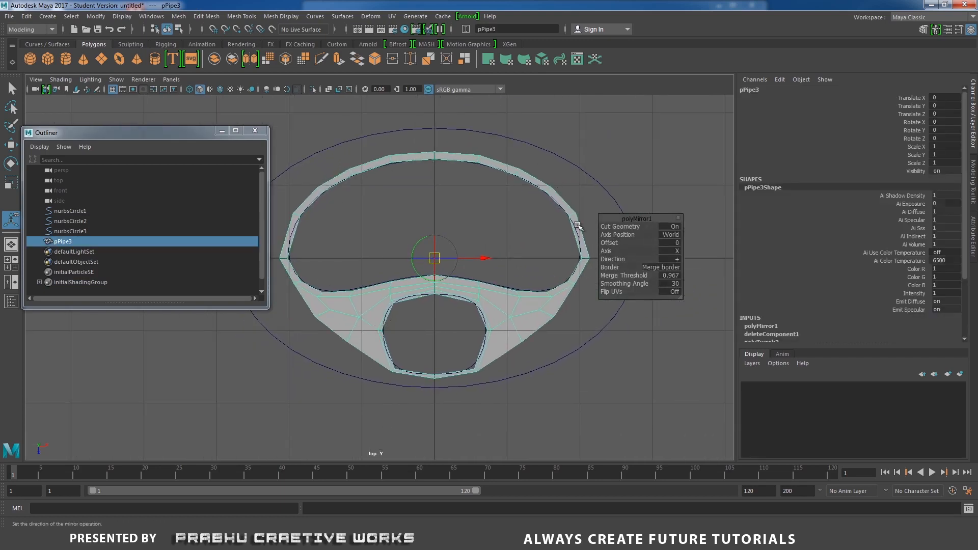
scroll(443, 306, "up", 5)
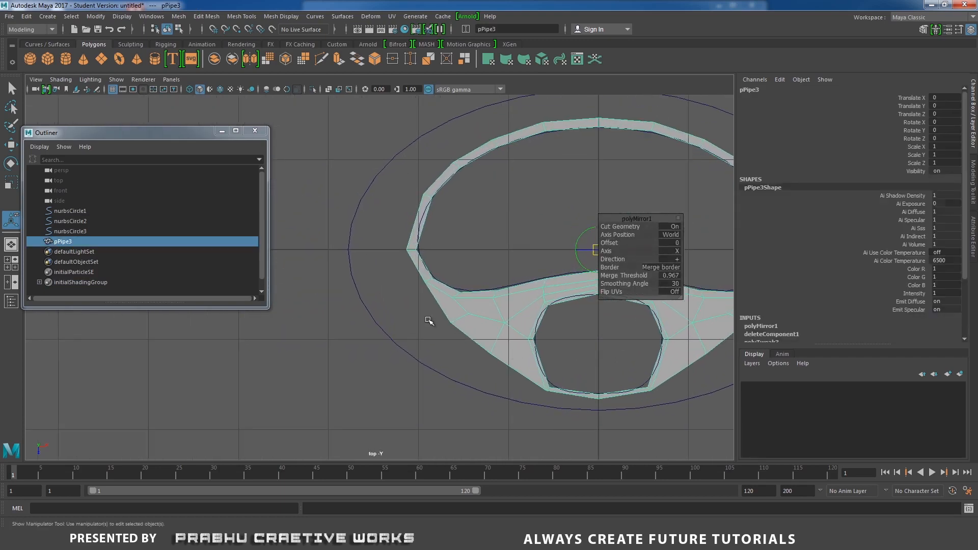
Step: Select the outer border edges all the way around the bow mesh, and return to object selection
left_click(431, 248)
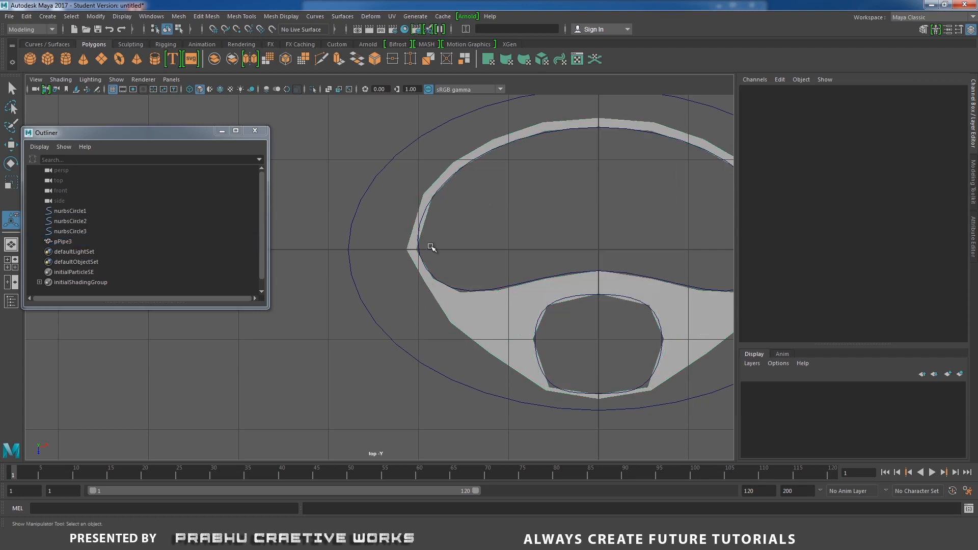
left_click(432, 292)
middle_click_drag(397, 301, 323, 376, "alt")
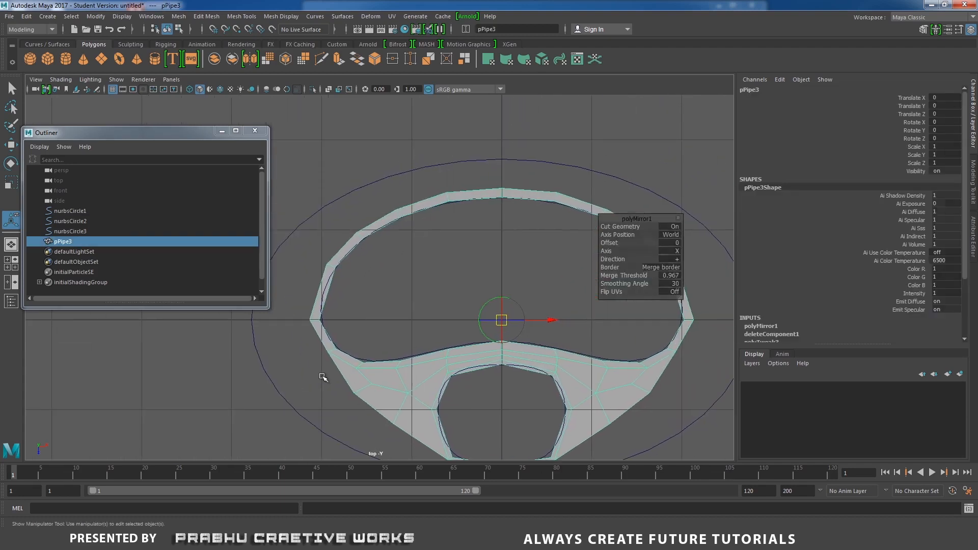
right_click_drag(417, 220, 425, 173)
key("q")
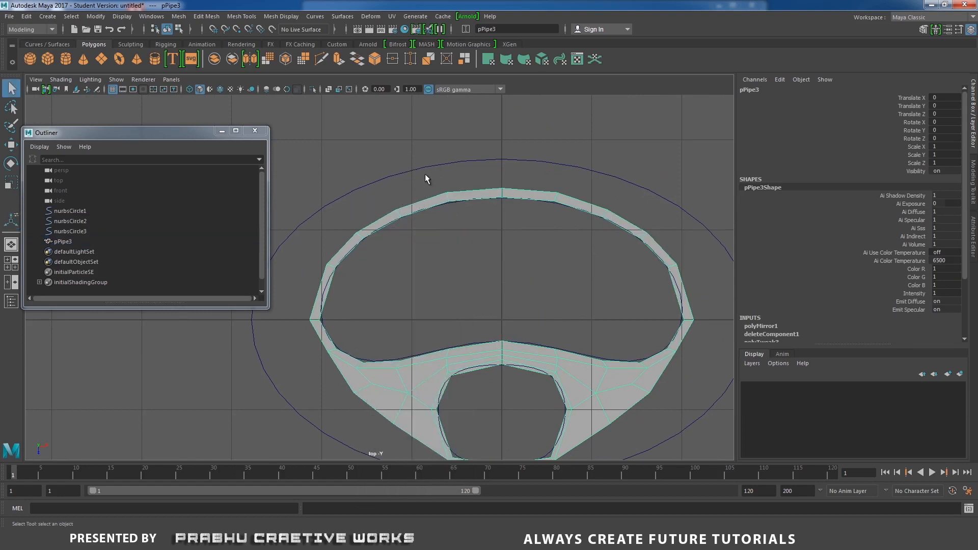
left_click(420, 196)
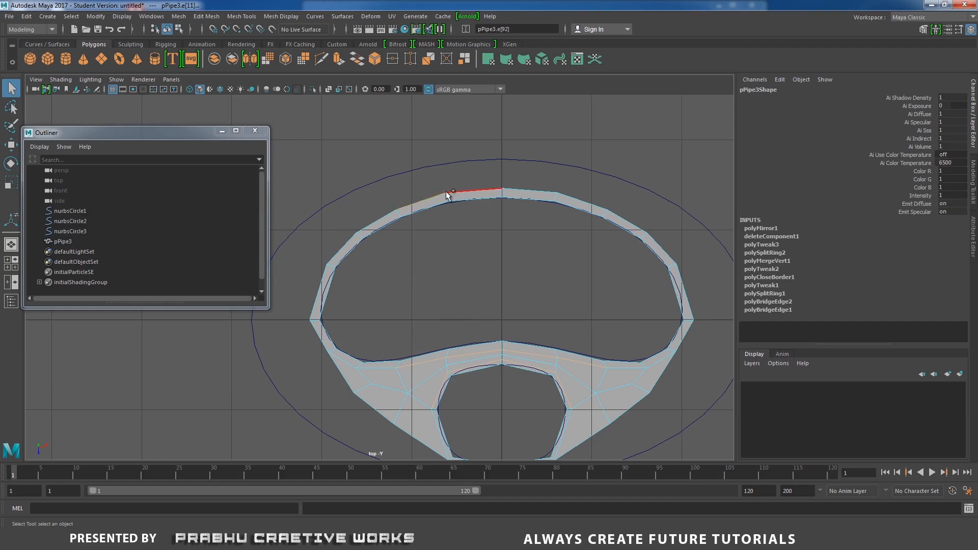
left_click(482, 189)
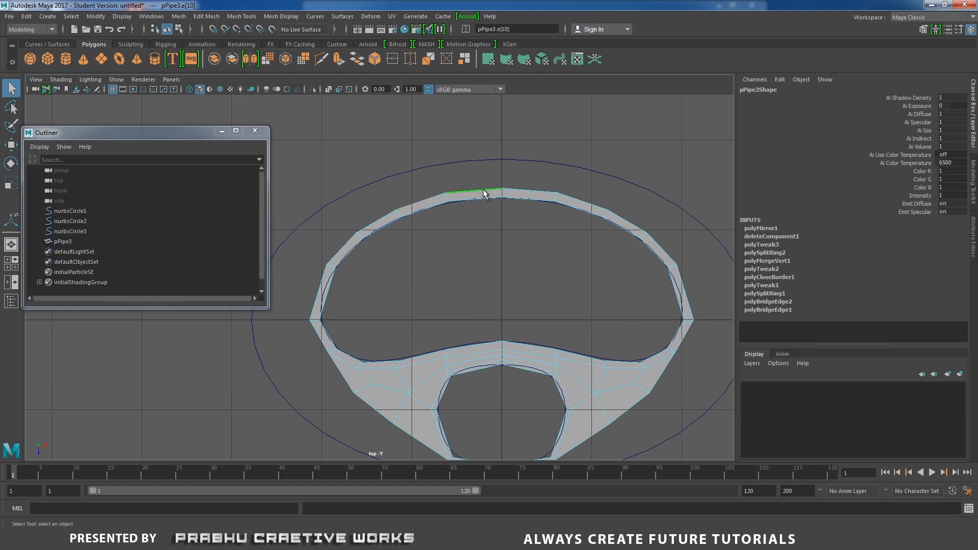
left_click(523, 190, "shift")
left_click(582, 204, "shift")
left_click(616, 215, "shift")
middle_click_drag(634, 260, 619, 188, "alt")
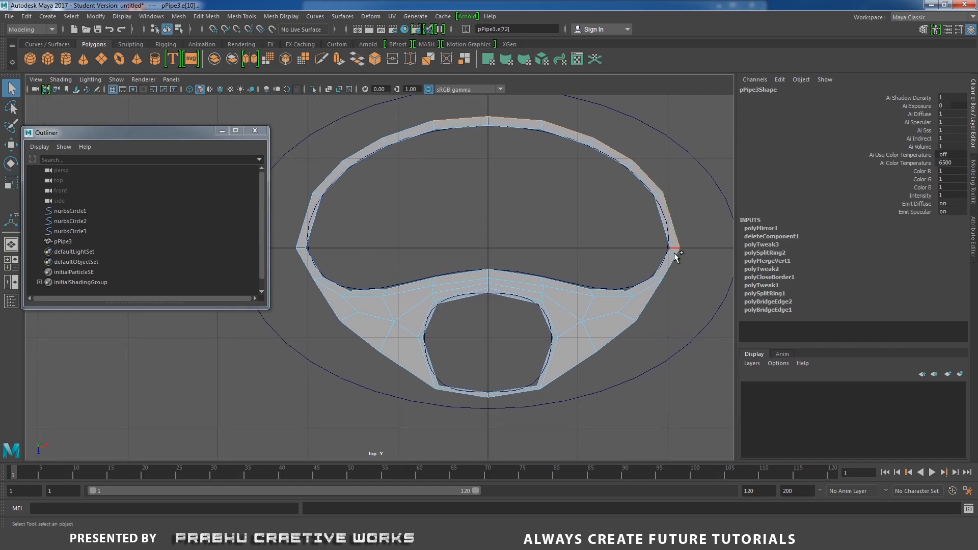
left_click(646, 299, "shift")
left_click(617, 335, "shift")
left_click(578, 364, "shift")
left_click(463, 394, "shift")
left_click(408, 375, "shift")
left_click(309, 269, "shift")
left_click(304, 222, "shift")
left_click(331, 173, "shift")
left_click(374, 144, "shift")
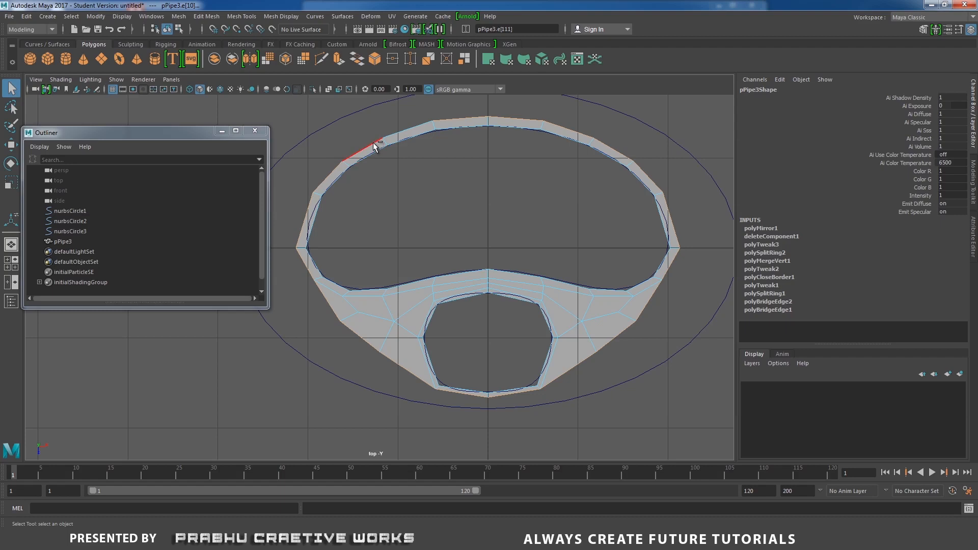
left_click(411, 130, "shift")
scroll(560, 228, "down", 3)
right_click_drag(435, 176, 481, 163)
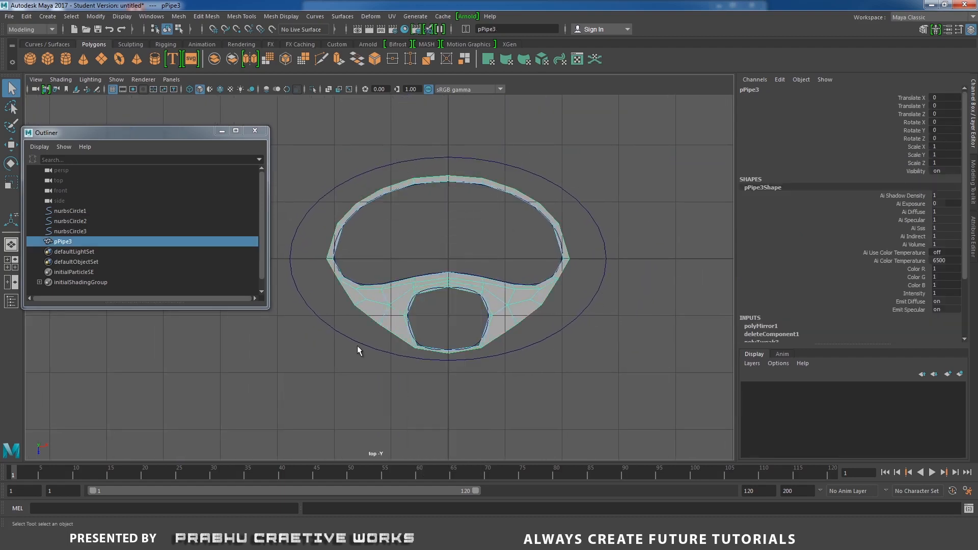
Step: Create a polygon pipe with radius 2 and thickness 0.1
middle_click_drag(498, 203, 555, 195, "alt")
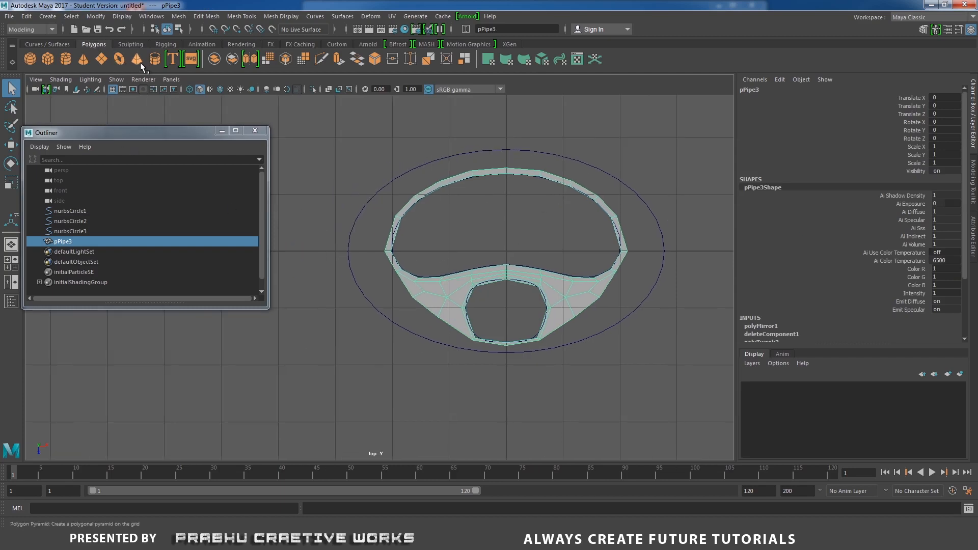
left_click(154, 59)
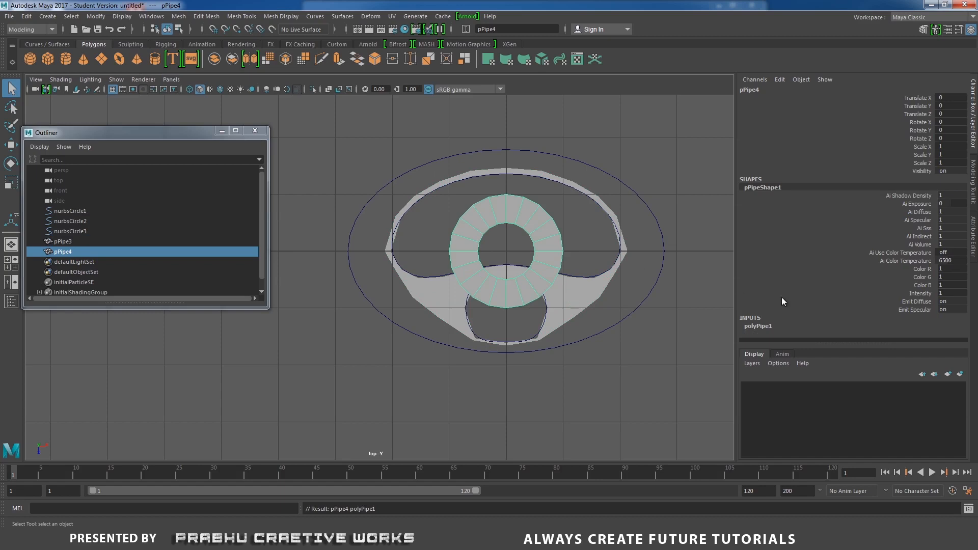
left_click(763, 325)
left_click(897, 289)
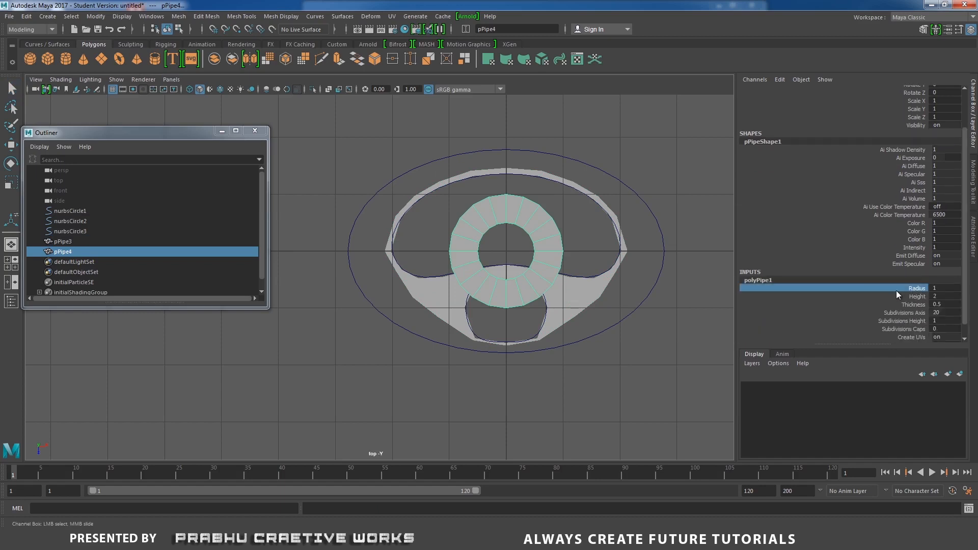
left_click(952, 290)
type("2")
key("Return")
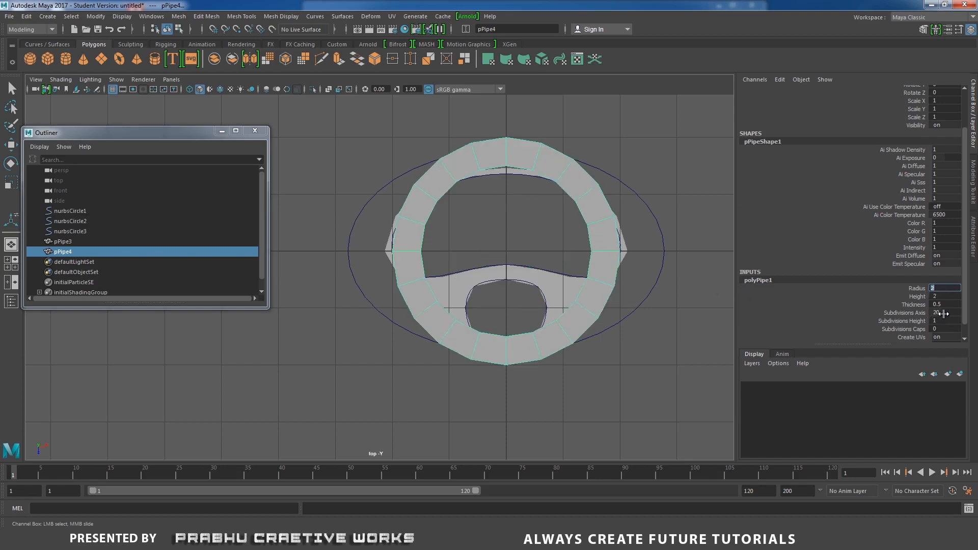
left_click(951, 305)
key("Return")
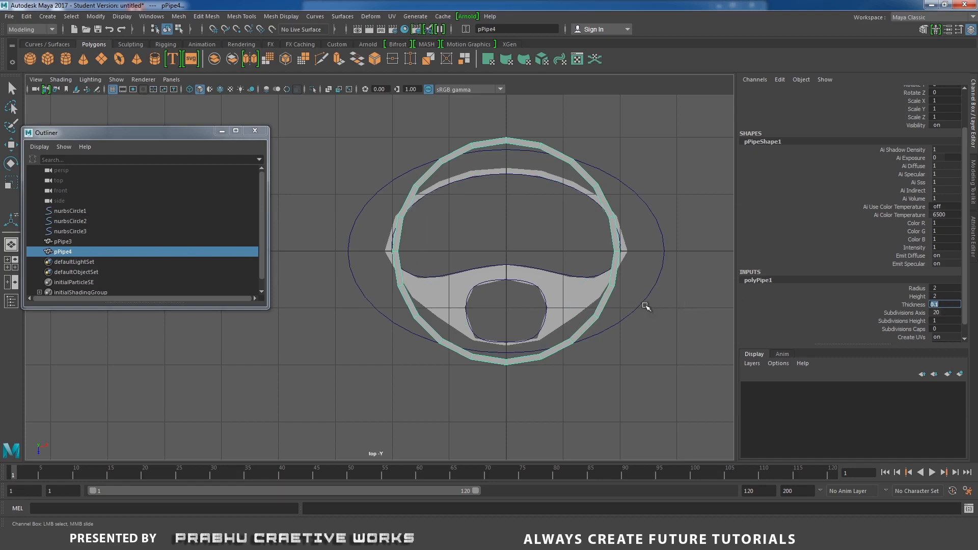
Step: Scale the new pipe to 1.4 along X to widen it toward the outer guide curve
type("r")
left_click(616, 248)
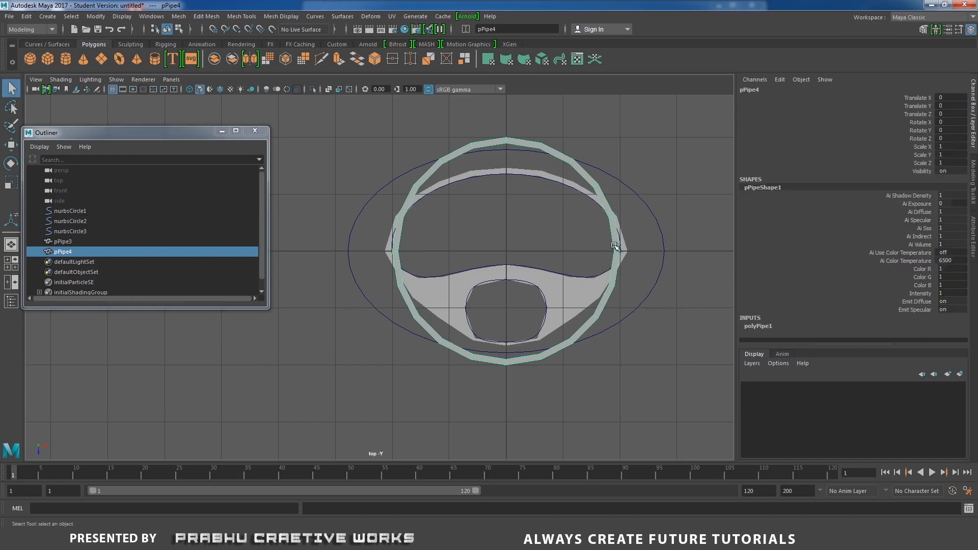
key("r")
left_click_drag(552, 251, 570, 252)
Step: Delete the pipe's bottom, inner and outer side faces in the perspective view, leaving only the flat top ring
key("space")
left_click_drag(596, 286, 594, 257)
scroll(627, 269, "down", 3)
scroll(628, 269, "down", 4)
middle_click_drag(558, 245, 713, 195, "alt")
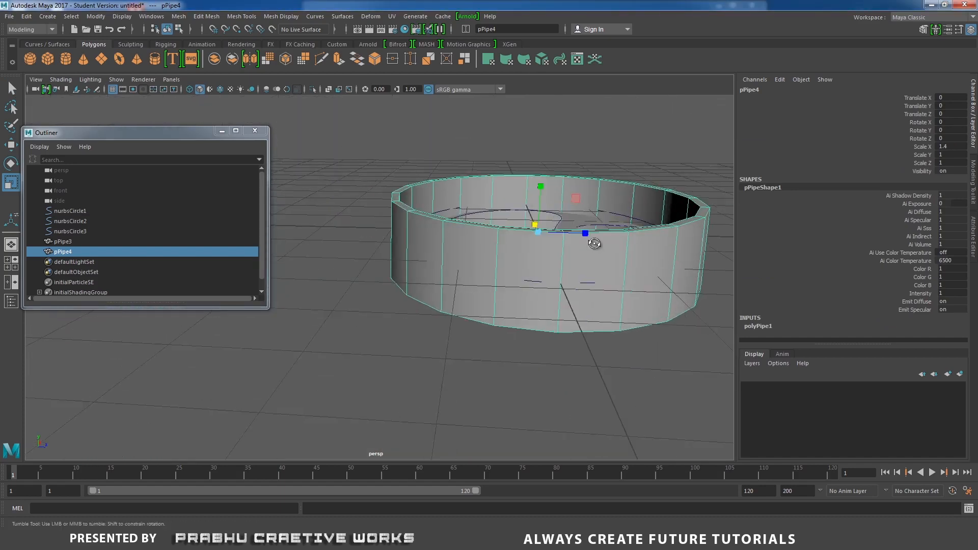
mouse_move(596, 242)
left_mouse_down("alt")
mouse_move(598, 234)
mouse_move(578, 236)
left_mouse_up("alt")
right_click_drag(417, 231, 416, 258)
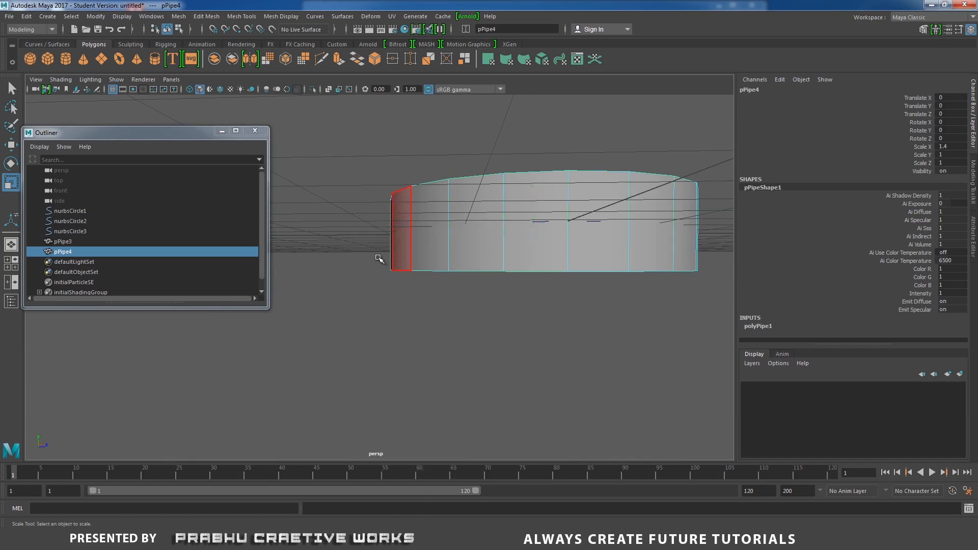
left_click_drag(360, 242, 633, 326)
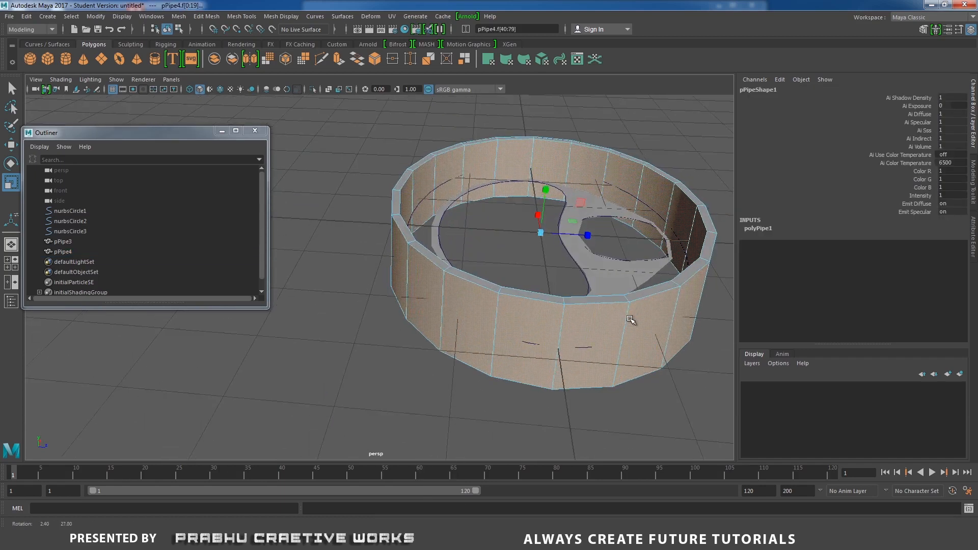
key("Delete")
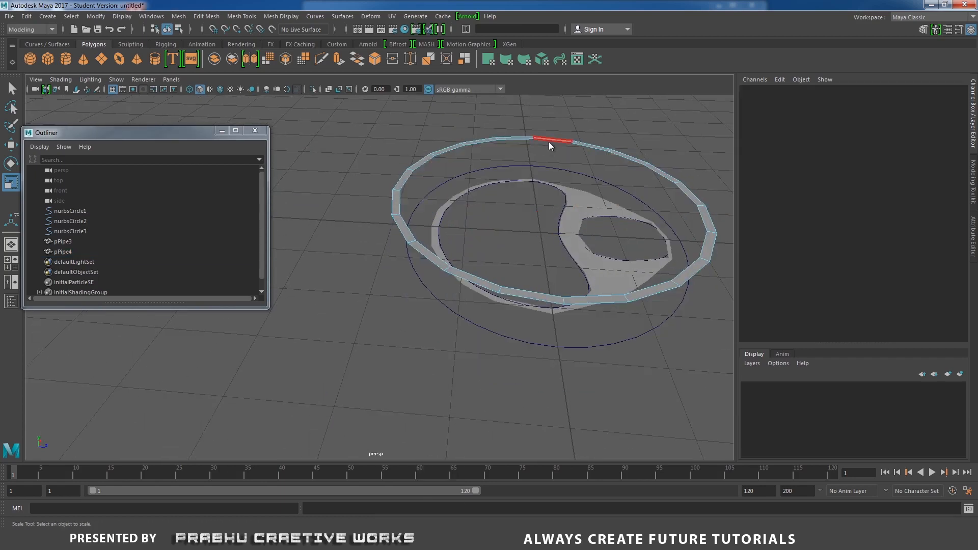
Step: Return the flat ring to object mode and center its pivot
right_click_drag(548, 142, 587, 124)
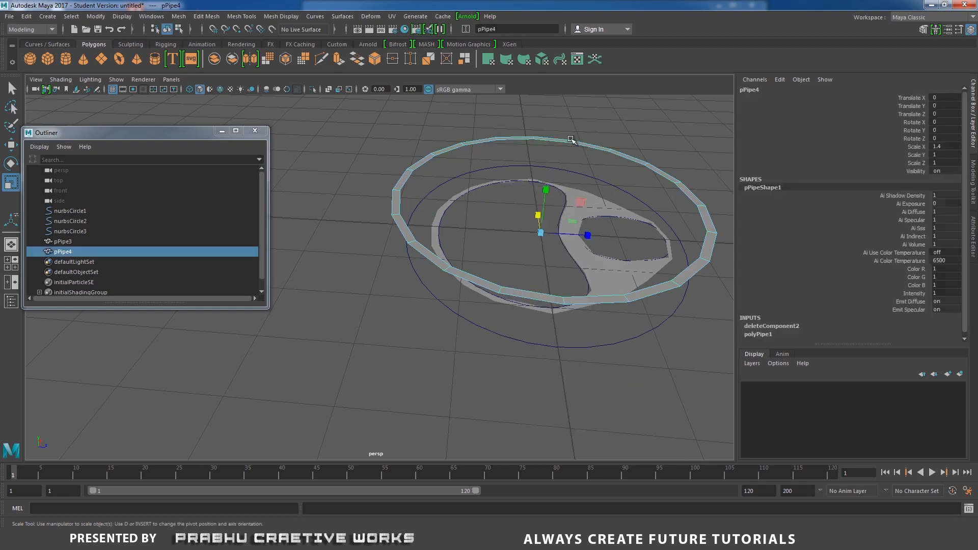
left_click_drag(571, 140, 576, 184, "alt")
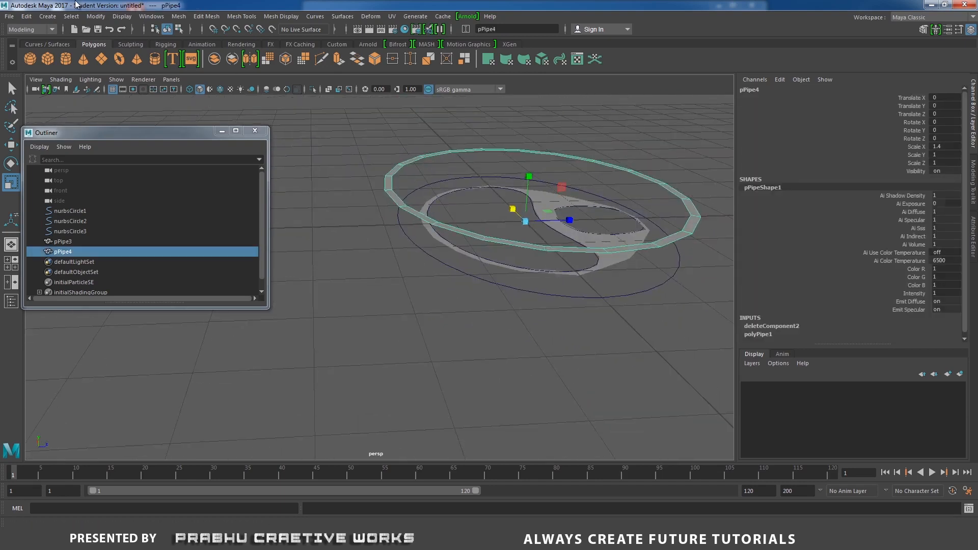
left_click(96, 16)
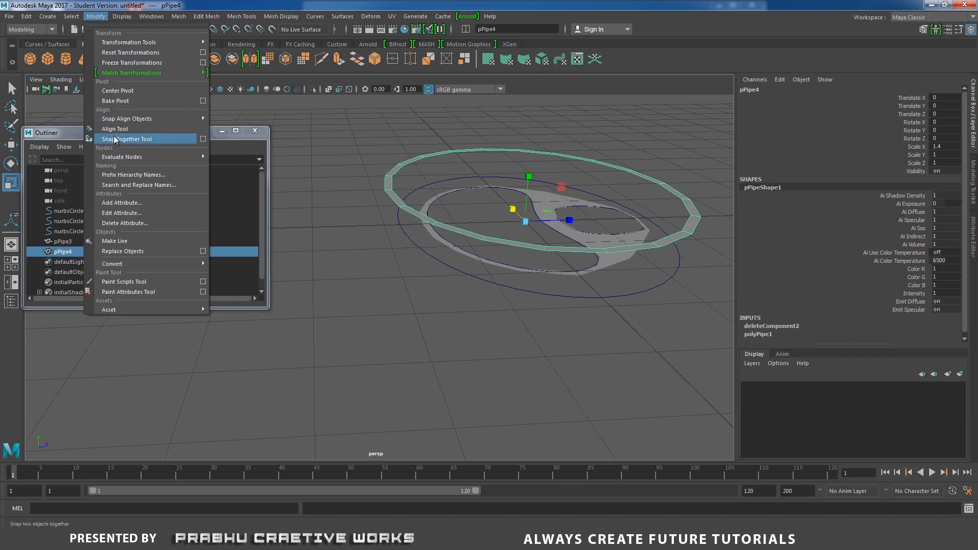
left_click(118, 91)
Step: Move the flat ring down to the bow mesh's level in the front view, at Translate Y -0.51
key("space")
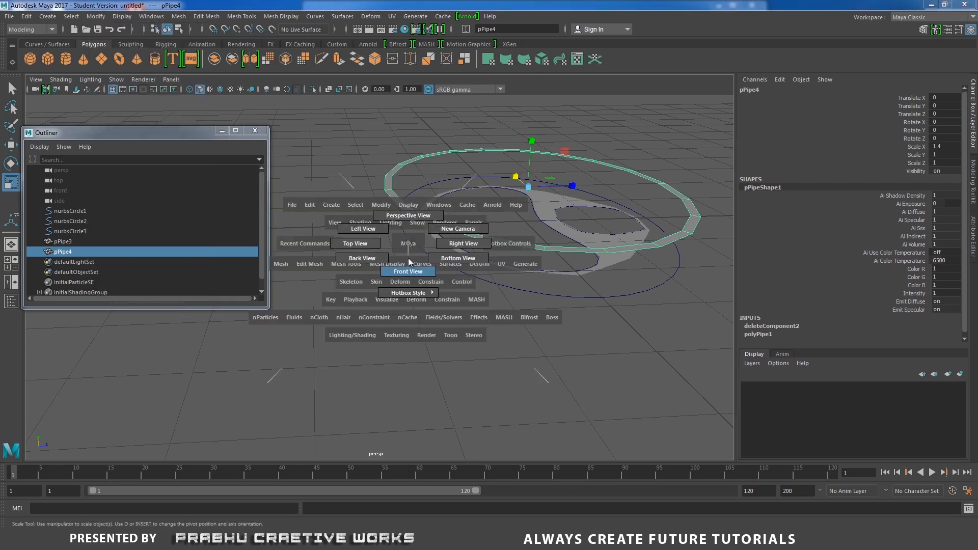
left_click_drag(408, 259, 408, 261)
middle_click_drag(420, 269, 632, 245, "alt")
right_click_drag(631, 245, 696, 329, "alt")
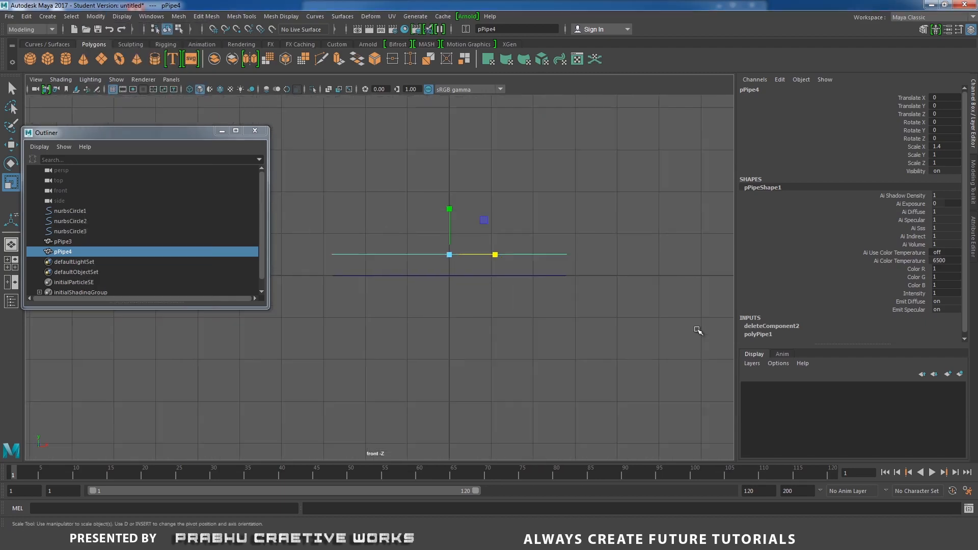
key("w")
left_click_drag(449, 209, 452, 224)
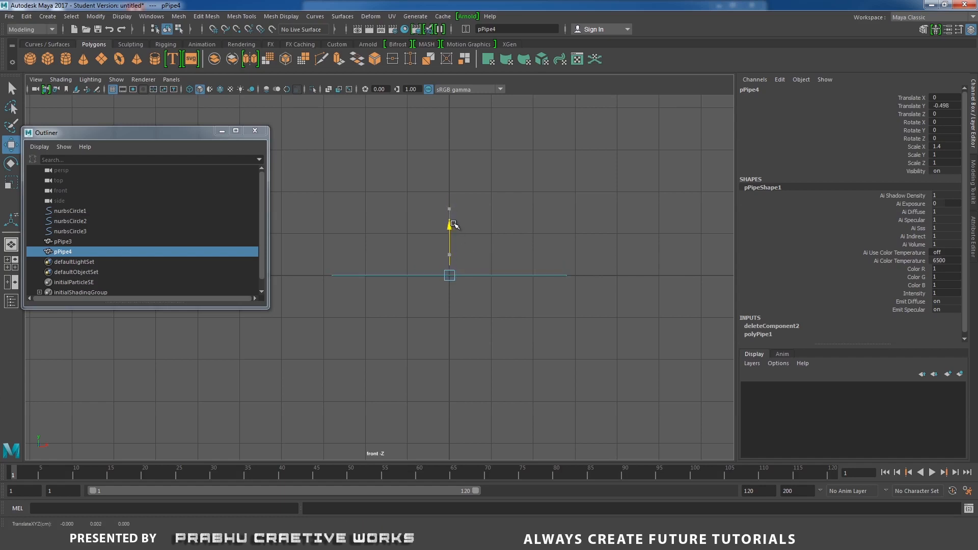
key("ctrl+z")
Step: In the top view, move the flat ring's left-end vertices and upper-left vertex pair outward to fit the outer guide curve
key("space")
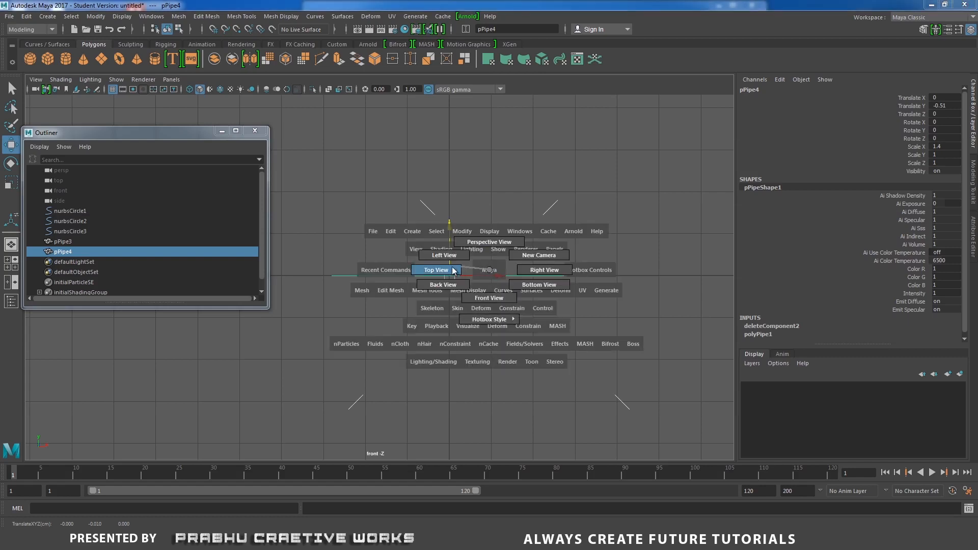
left_click(453, 270)
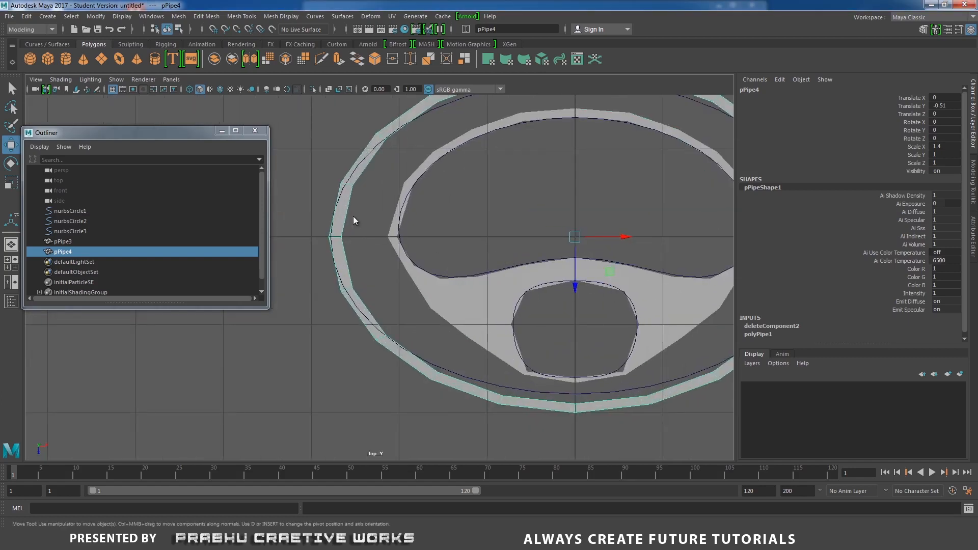
right_click_drag(355, 220, 308, 216)
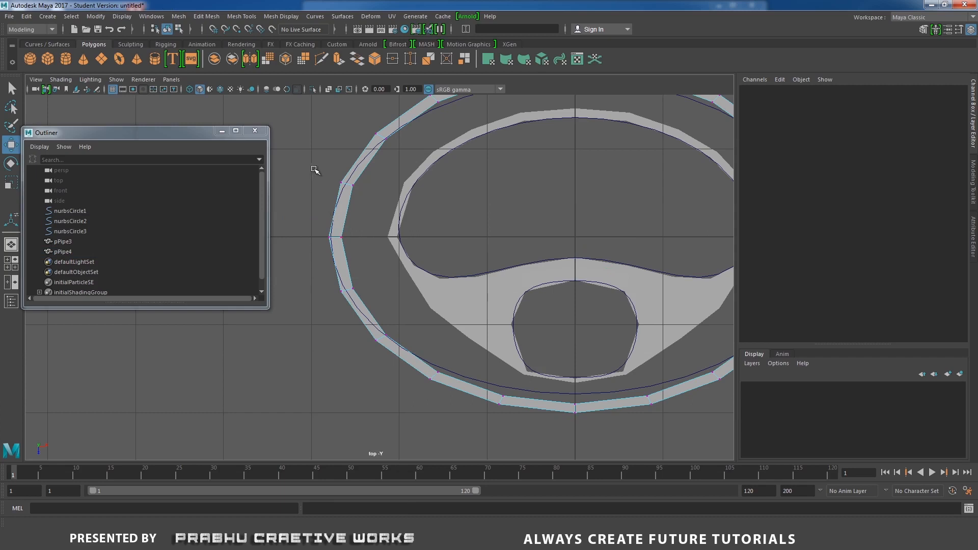
left_click_drag(314, 170, 360, 295)
left_click_drag(391, 236, 380, 237)
middle_click_drag(344, 107, 333, 180, "alt")
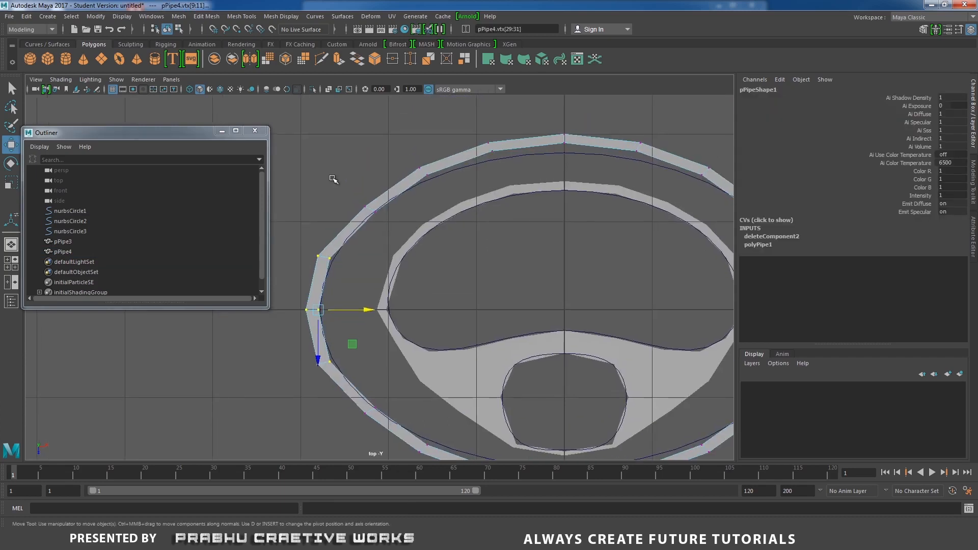
left_click_drag(332, 178, 410, 210)
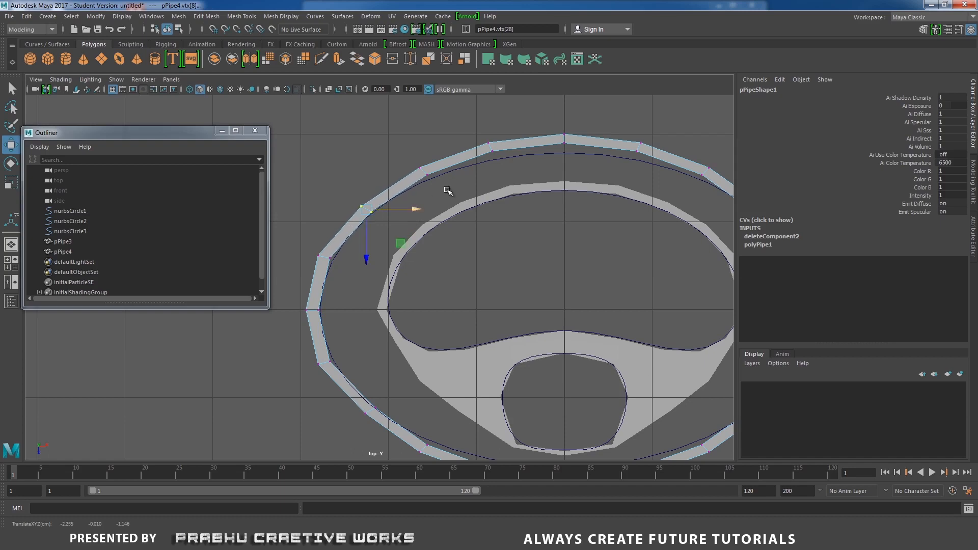
Step: Lower the flat ring's top vertices and the neighbouring vertex pairs on both sides to follow the outer guide curve
middle_click_drag(448, 191, 368, 227, "alt")
left_click_drag(395, 140, 566, 207)
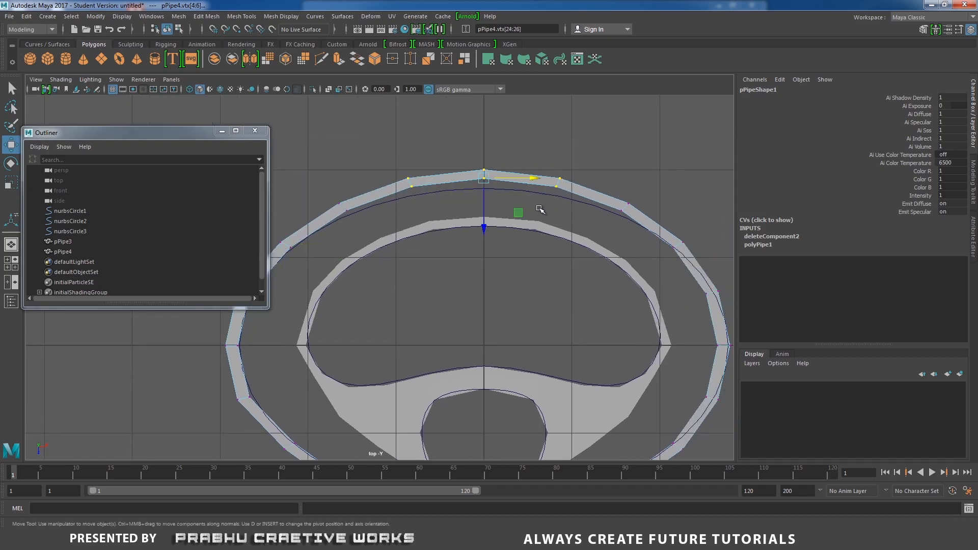
left_click_drag(484, 227, 486, 234)
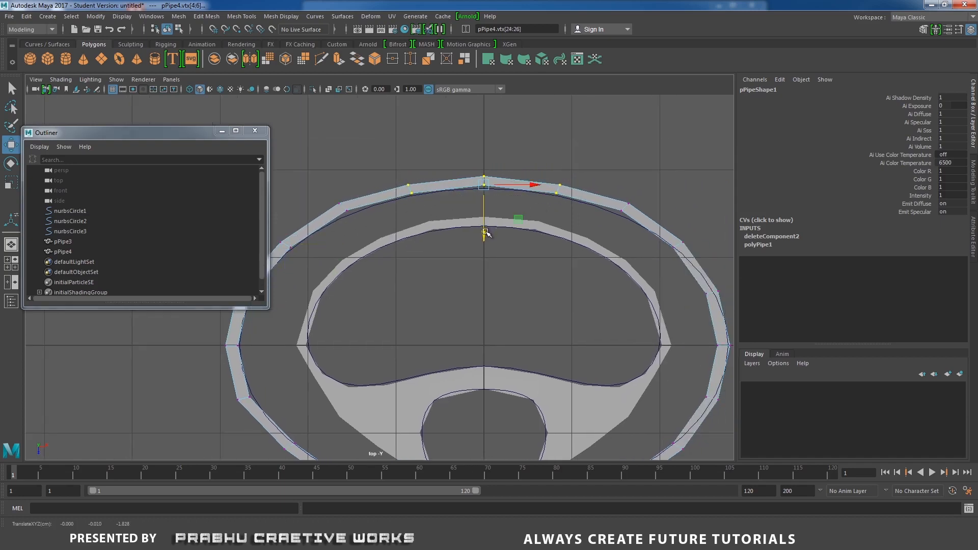
left_click_drag(336, 190, 364, 217)
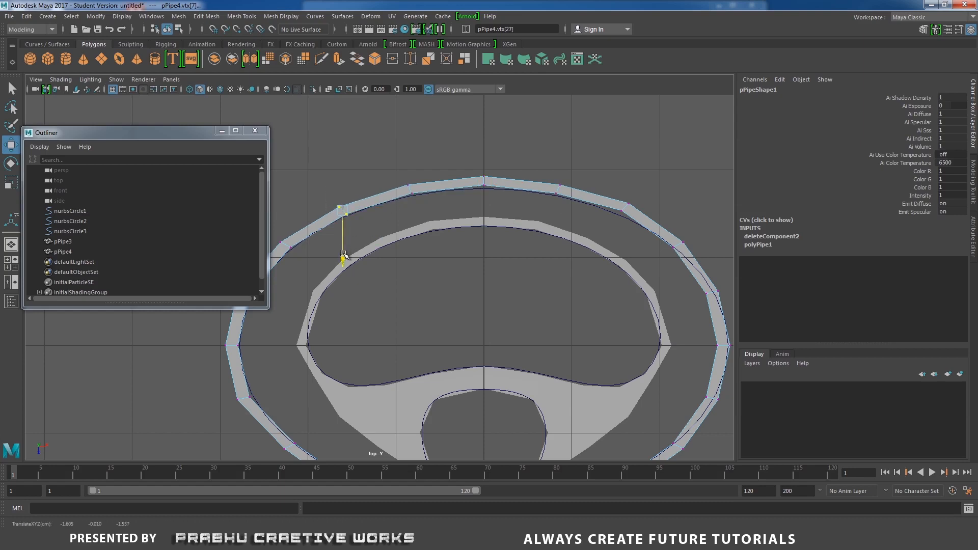
left_click_drag(611, 184, 628, 239)
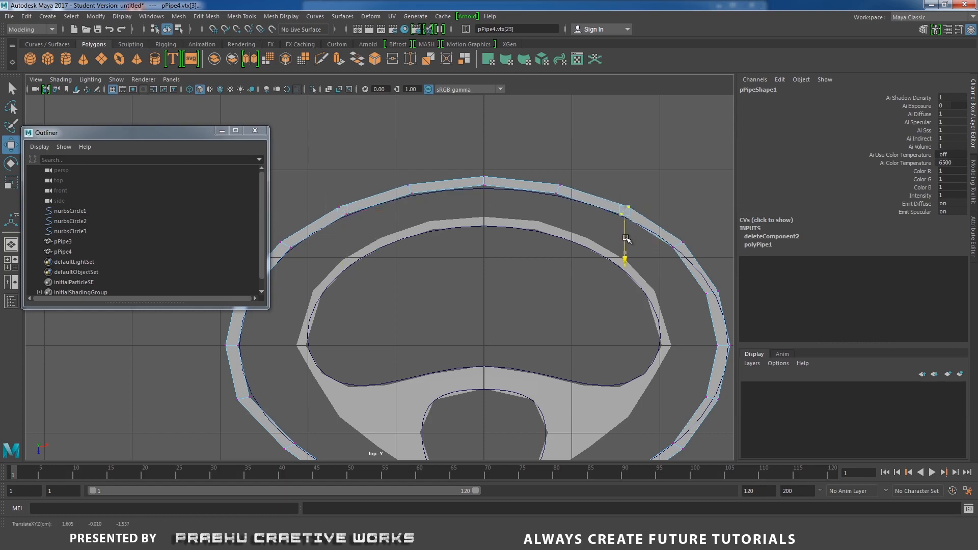
Step: Move the flat ring's right-end vertices outward along X to fit the outer guide curve
middle_click_drag(684, 257, 555, 164, "alt")
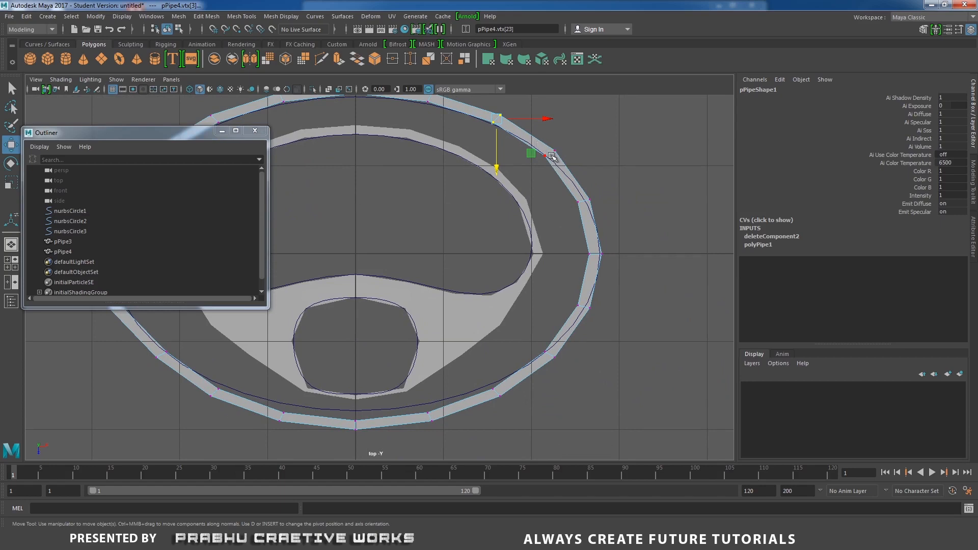
left_click_drag(538, 147, 578, 194)
left_click(634, 329)
left_click_drag(644, 254, 658, 254)
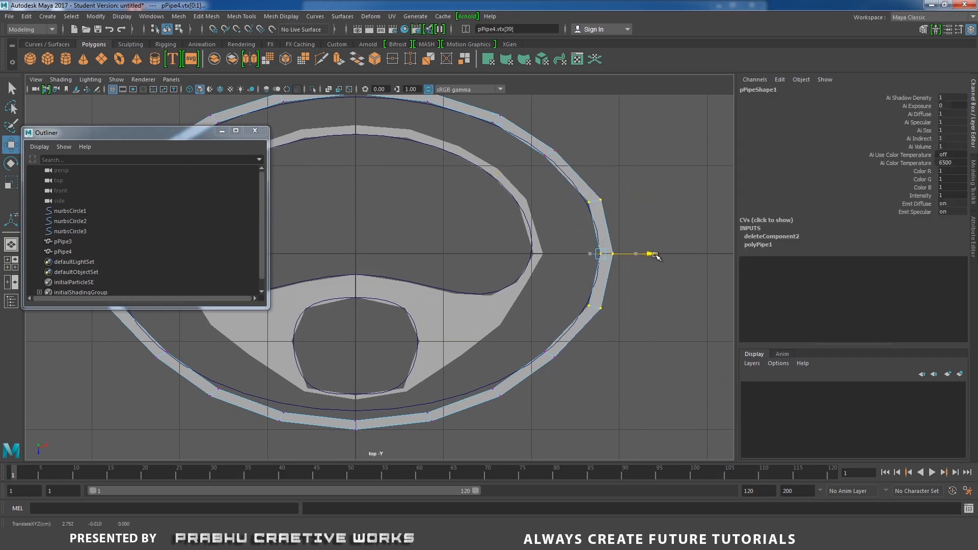
Step: Adjust the flat ring's upper-right vertex pair, raise its bottom vertices, and fit the lower-right pairs to the outer guide curve
left_click_drag(541, 140, 570, 168)
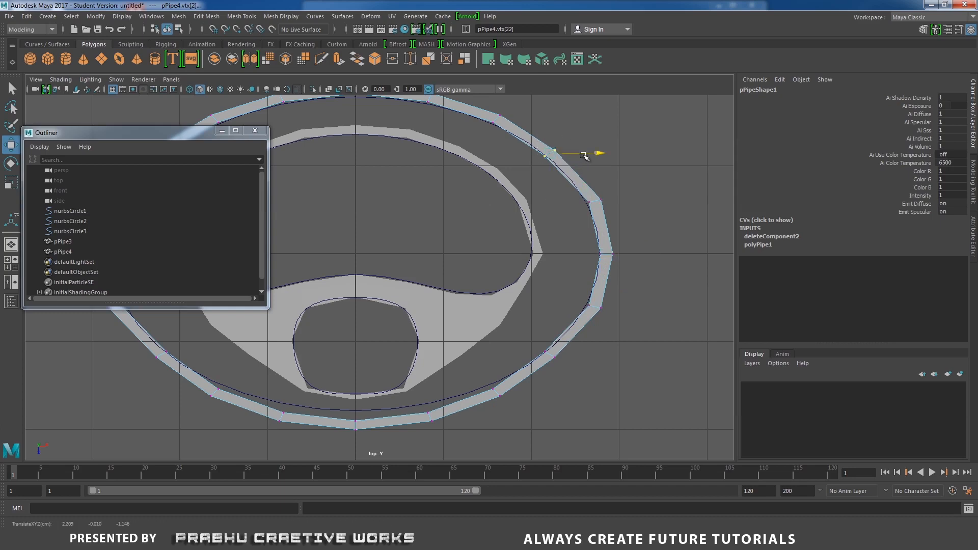
middle_click_drag(597, 175, 688, 104, "alt")
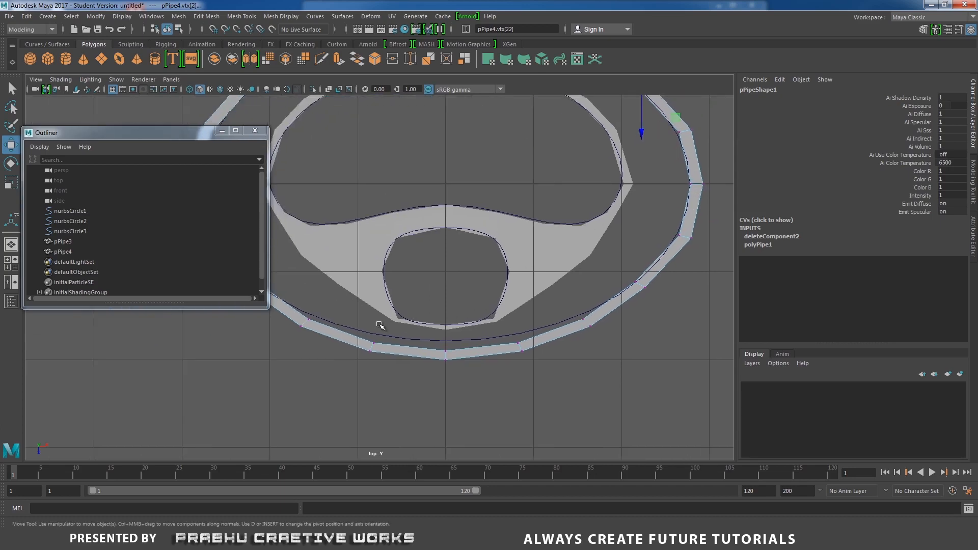
left_click_drag(363, 322, 358, 301)
left_click_drag(479, 393, 481, 381)
left_click_drag(583, 278, 589, 355)
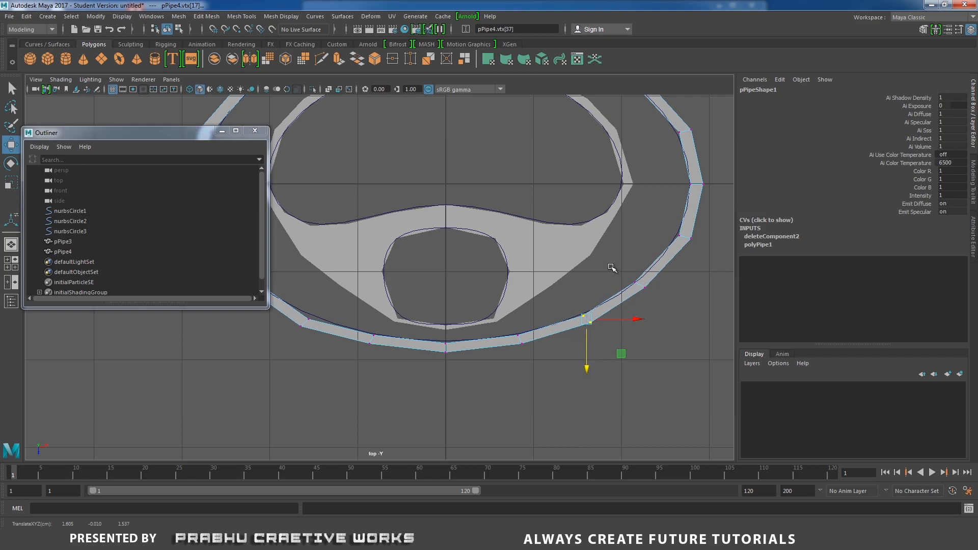
left_click_drag(610, 261, 688, 284)
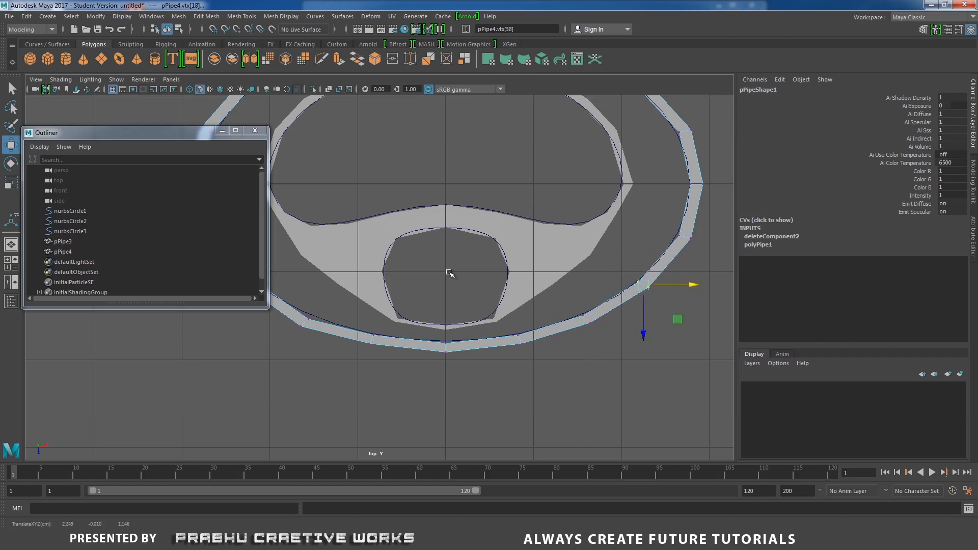
Step: Fit the flat ring's lower-left vertex pairs to the outer guide curve and return to object mode
middle_click_drag(510, 279, 673, 279, "alt")
left_click_drag(448, 310, 468, 321)
left_click_drag(344, 234, 371, 237)
middle_click_drag(432, 300, 345, 409, "alt")
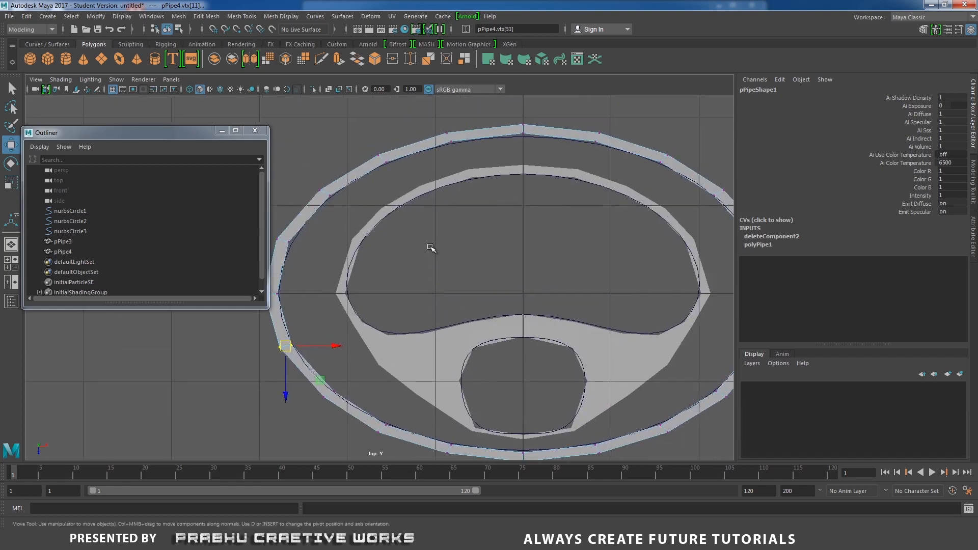
right_click_drag(444, 143, 465, 132)
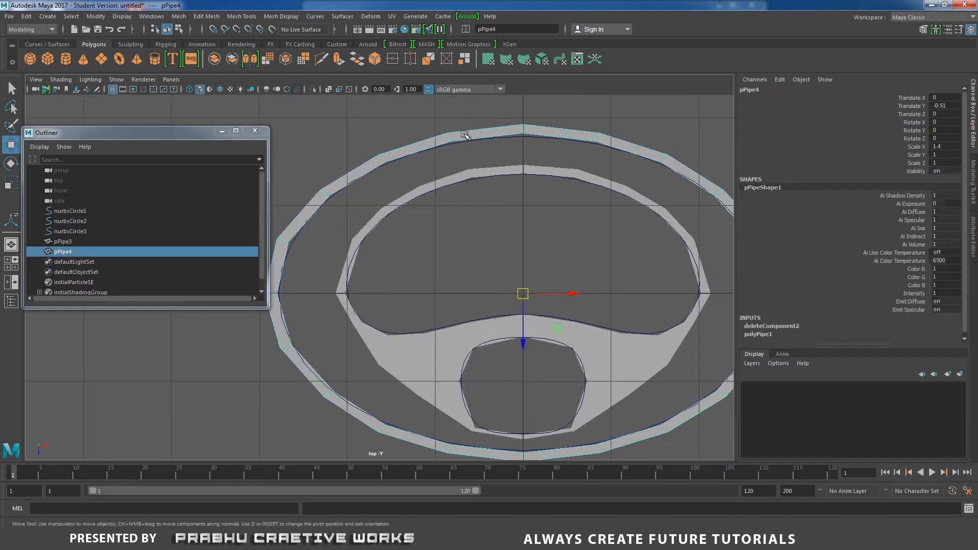
Step: Check the ring's polyPipe1 construction settings and examine its fit around the bow mesh from several angles in perspective
left_click(750, 332)
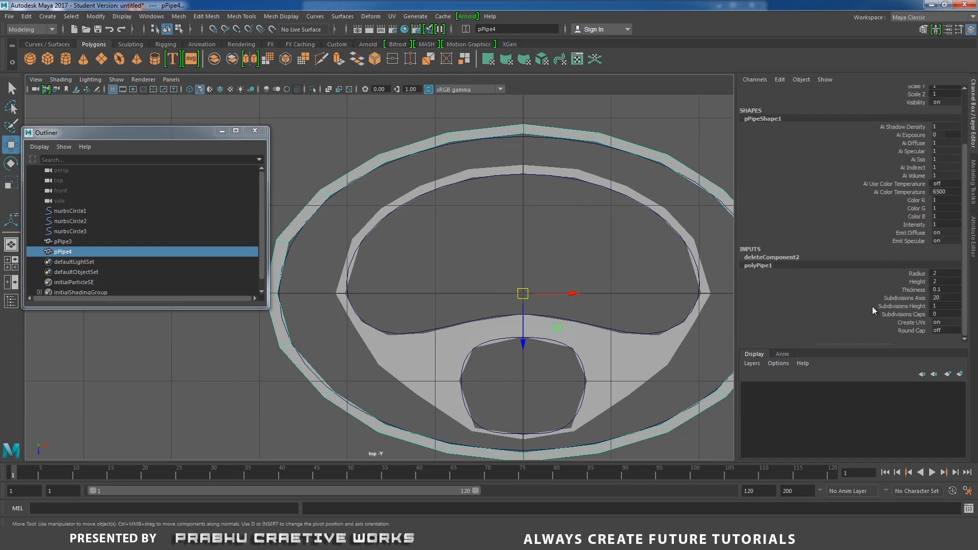
key("space")
left_click_drag(576, 242, 578, 203)
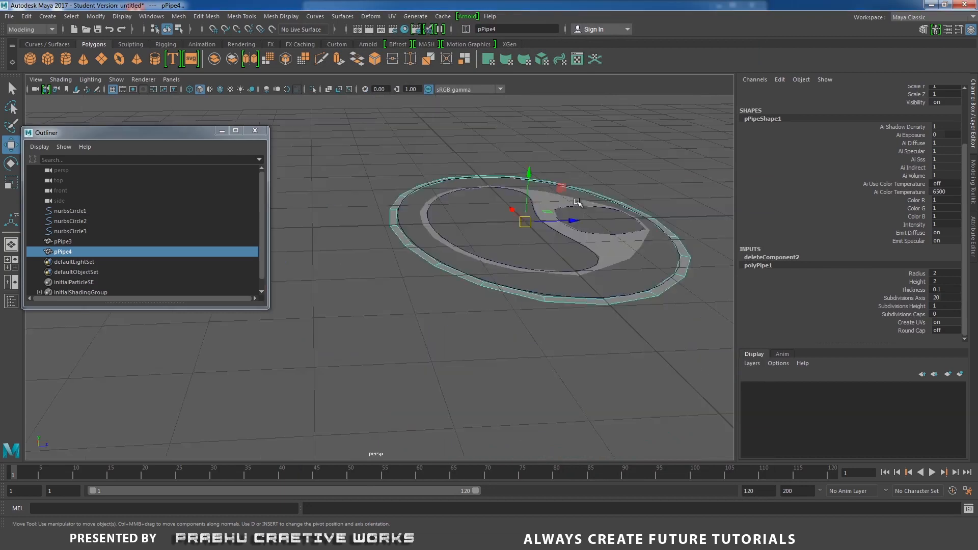
left_click_drag(514, 218, 637, 246, "alt")
middle_click_drag(442, 190, 673, 259, "alt")
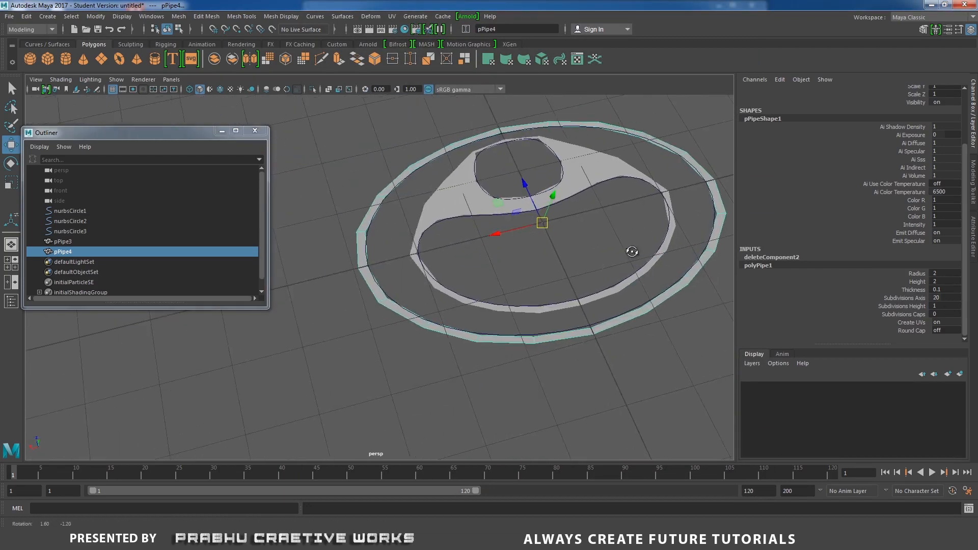
left_click_drag(631, 251, 624, 219, "alt")
right_click_drag(662, 285, 719, 323, "alt")
left_click_drag(510, 239, 552, 279, "alt")
middle_click_drag(488, 258, 467, 297, "alt")
left_click_drag(366, 293, 567, 279, "alt")
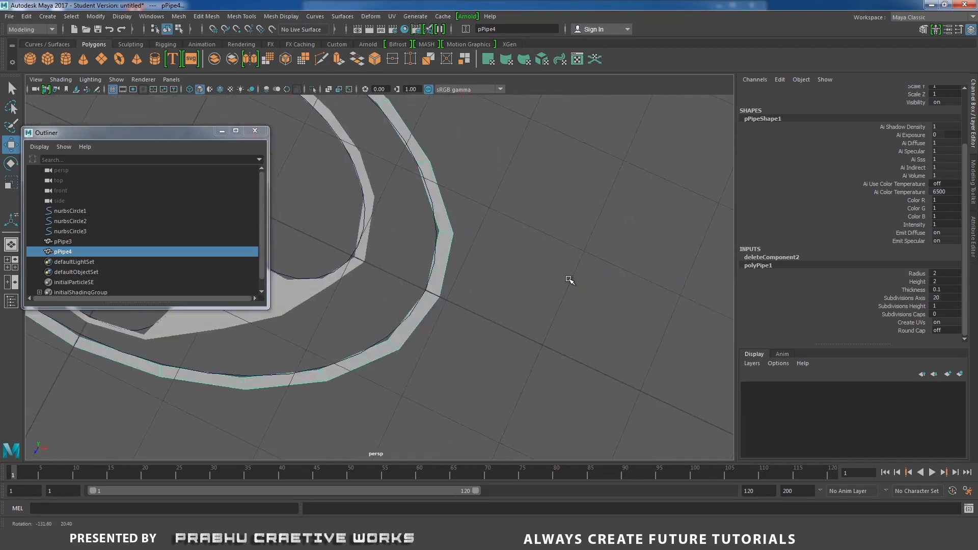
right_click_drag(568, 279, 463, 245, "alt")
middle_click_drag(393, 238, 665, 241, "alt")
left_click_drag(418, 247, 485, 234, "alt")
middle_click_drag(368, 291, 491, 282, "alt")
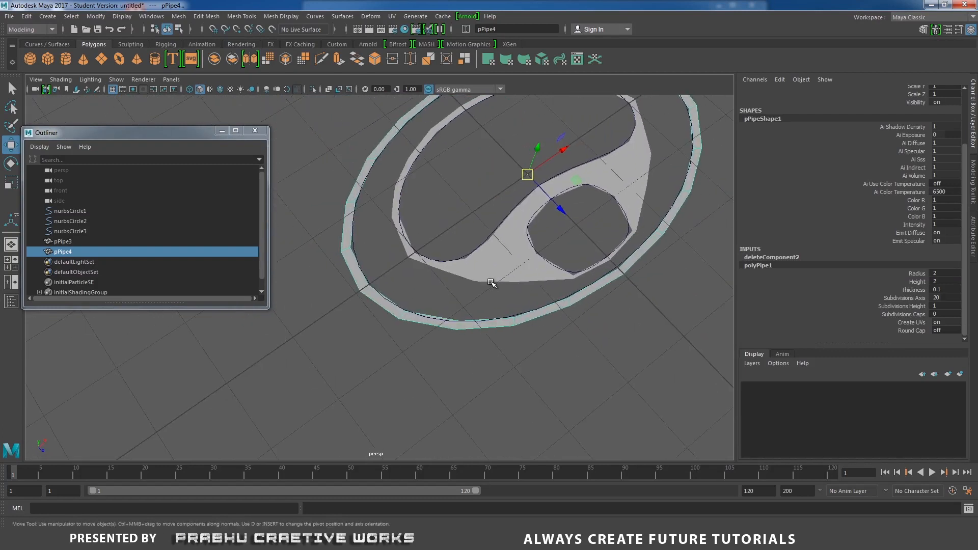
Step: Combine the flat outer ring and the bow mesh into a single polygon object
left_click(430, 344)
left_click(415, 322)
left_click(481, 279, "shift")
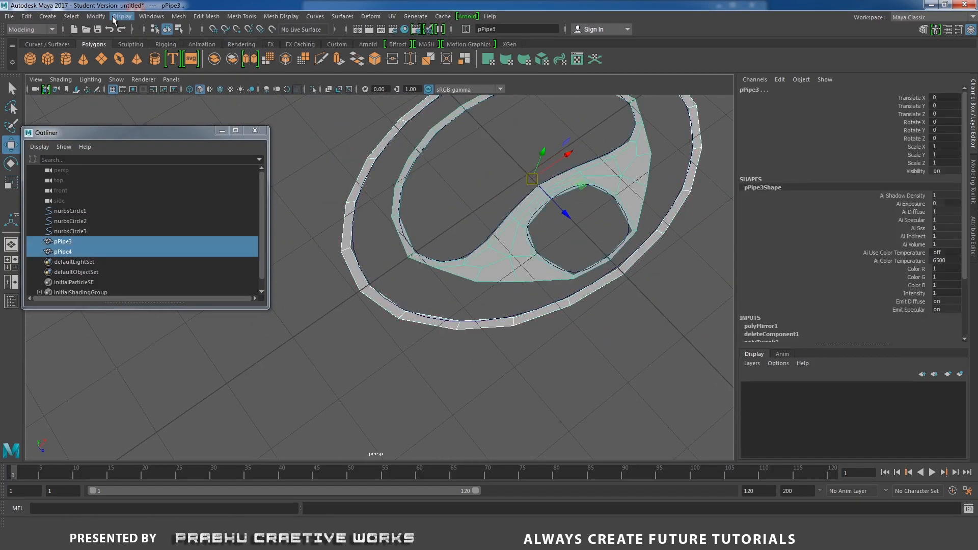
left_click(178, 15)
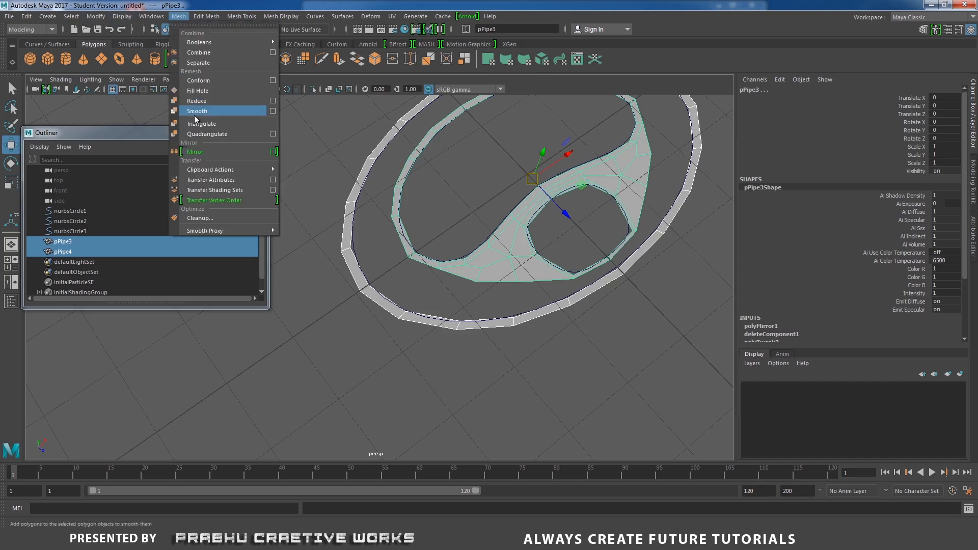
left_click(198, 52)
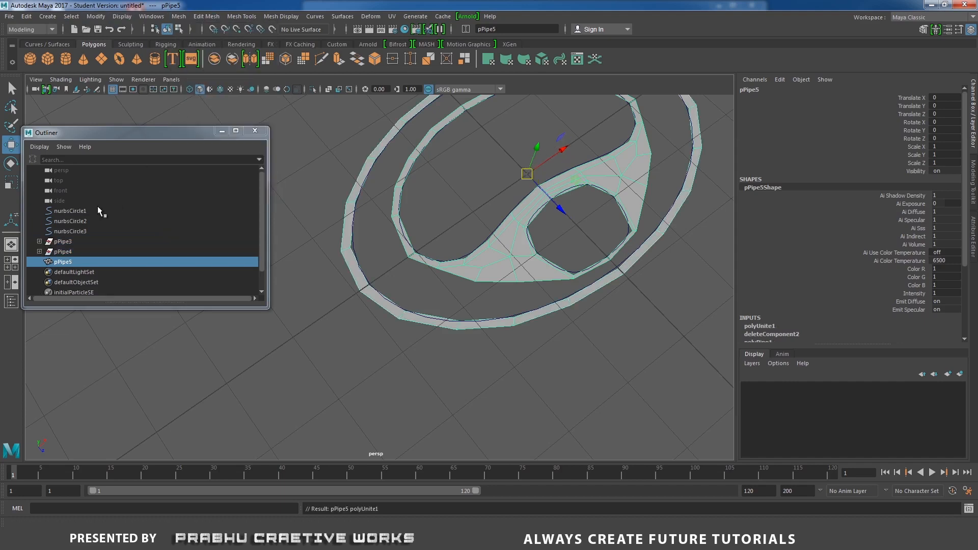
Step: Delete the construction history of the combined mesh
left_click(75, 264)
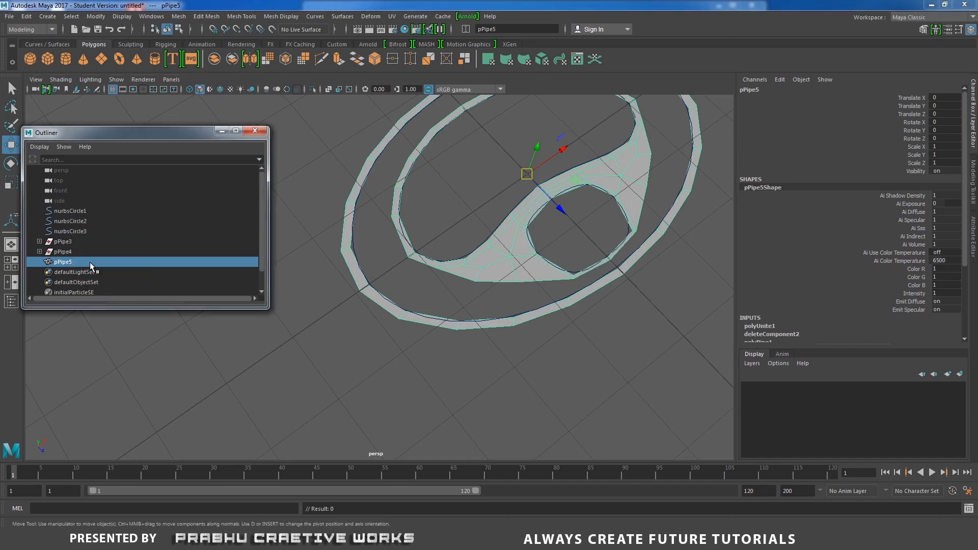
left_click(26, 15)
mouse_move(56, 137)
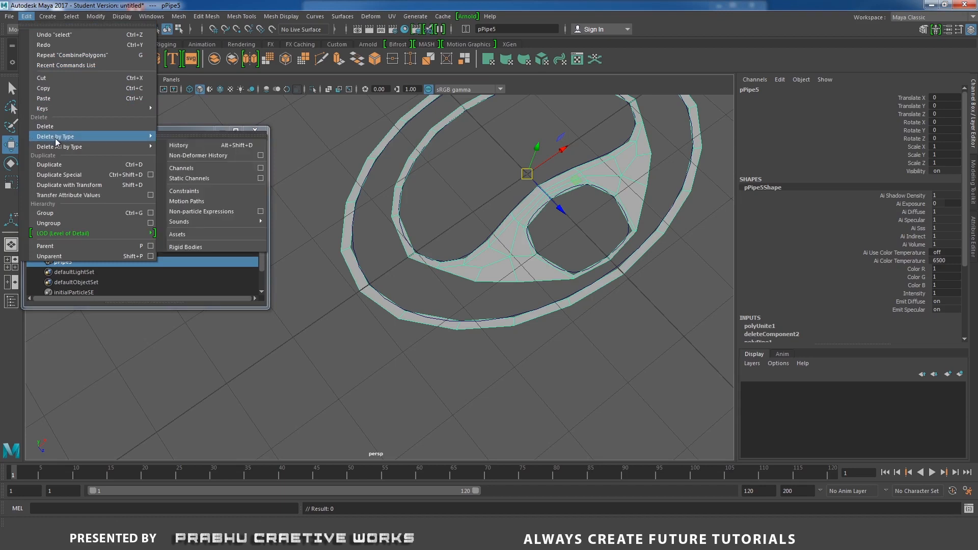
left_click(227, 146)
Step: Bridge the outer ring's inner border edge loop to the bow mesh's outer border edge loop
left_click_drag(306, 257, 398, 260, "alt")
right_click_drag(377, 232, 375, 209)
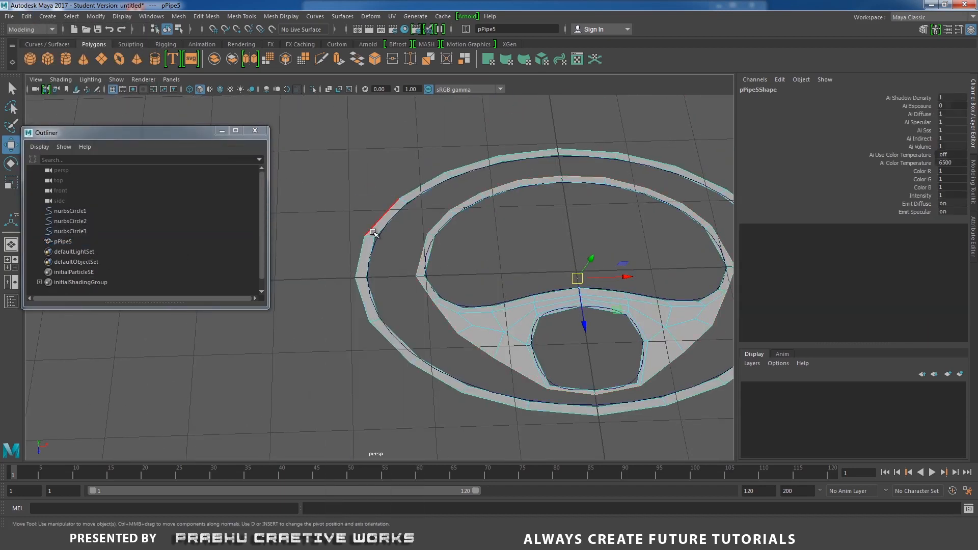
double_click(375, 251)
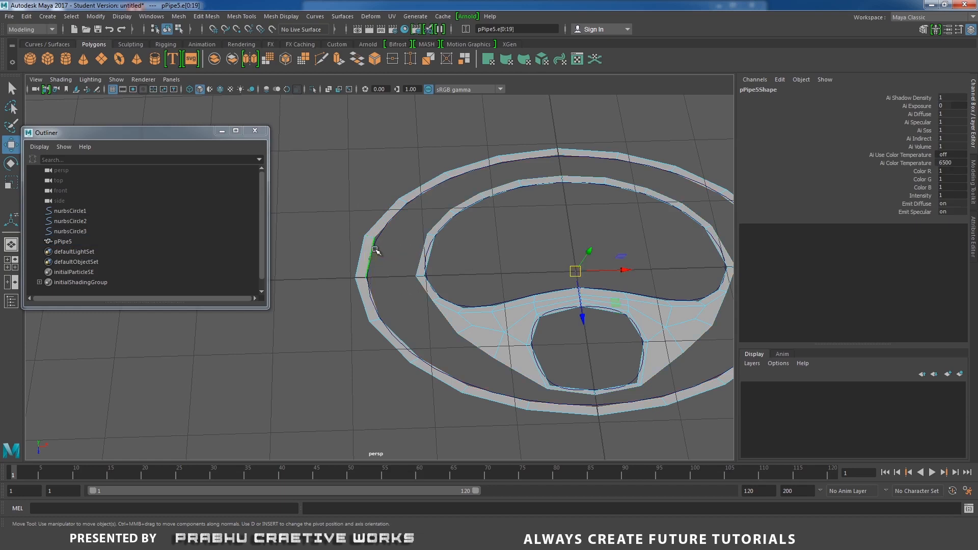
double_click(424, 283, "shift")
middle_click_drag(516, 232, 512, 224, "alt")
left_click_drag(512, 224, 375, 247, "alt")
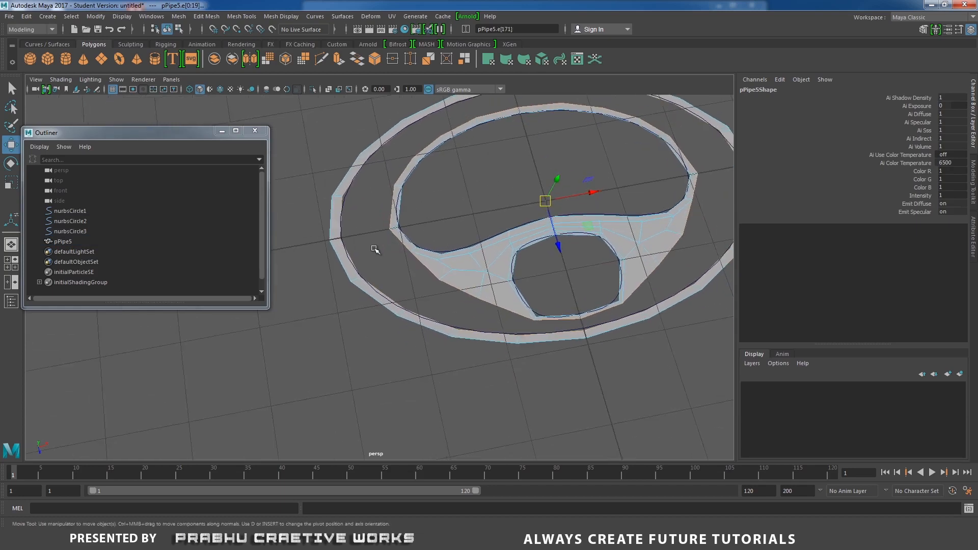
right_click_drag(375, 248, 375, 359, "shift")
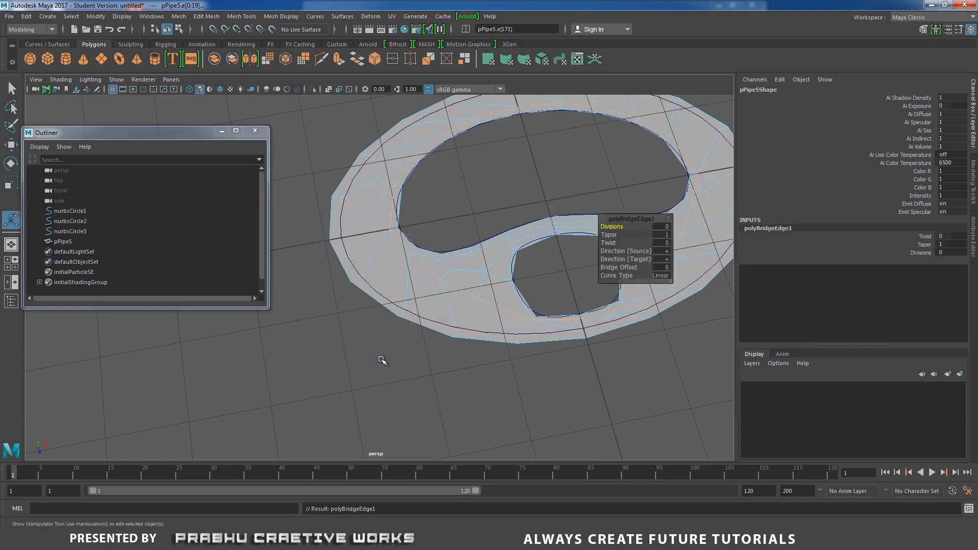
Step: Set the bridge's offset to 20 and its divisions to 1, and return the mesh to object mode
middle_click_drag(554, 208, 500, 291, "alt")
left_click_drag(500, 291, 461, 300, "alt")
middle_click_drag(542, 227, 542, 206, "alt")
left_click_drag(538, 243, 521, 258, "alt")
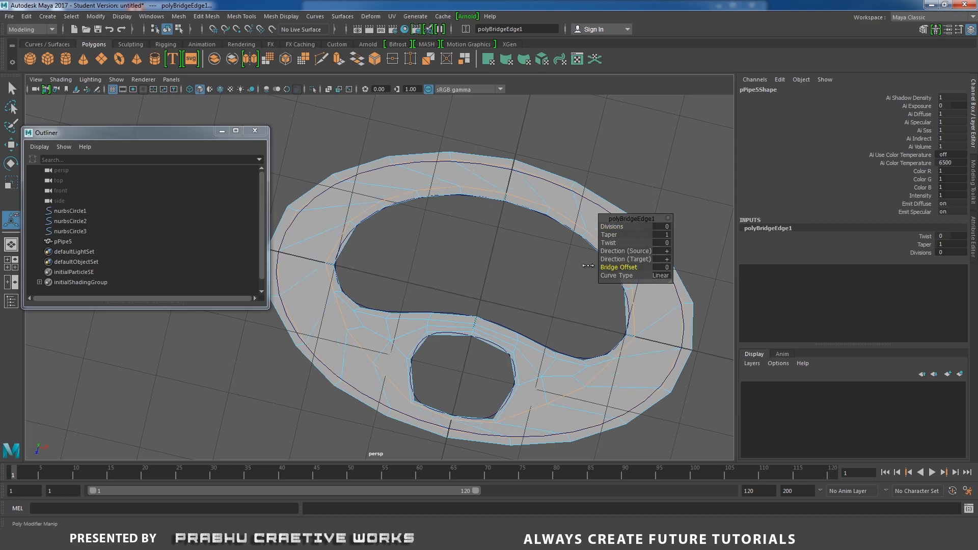
left_click_drag(621, 261, 720, 266)
left_click_drag(504, 213, 365, 320, "alt")
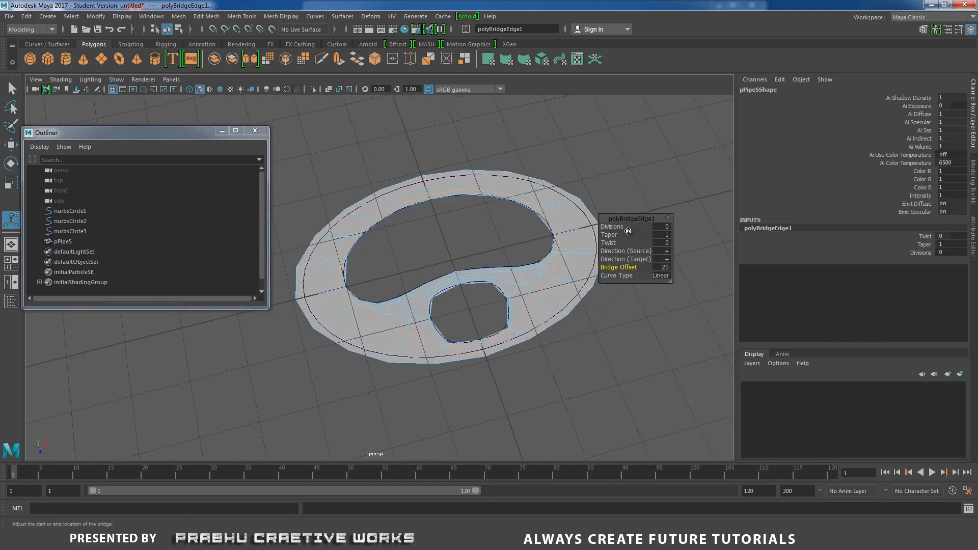
left_click_drag(621, 226, 628, 227)
left_click_drag(445, 233, 432, 315, "alt")
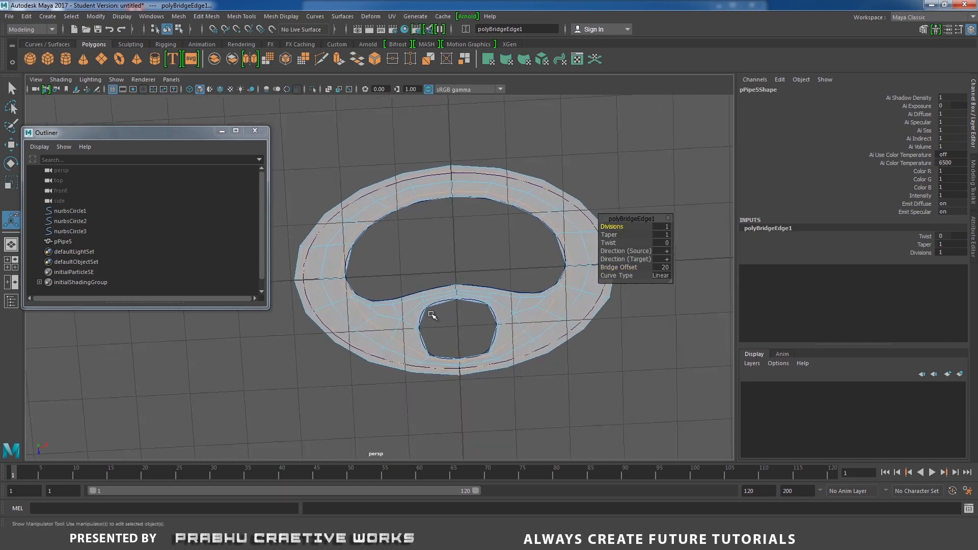
right_click_drag(327, 251, 367, 222)
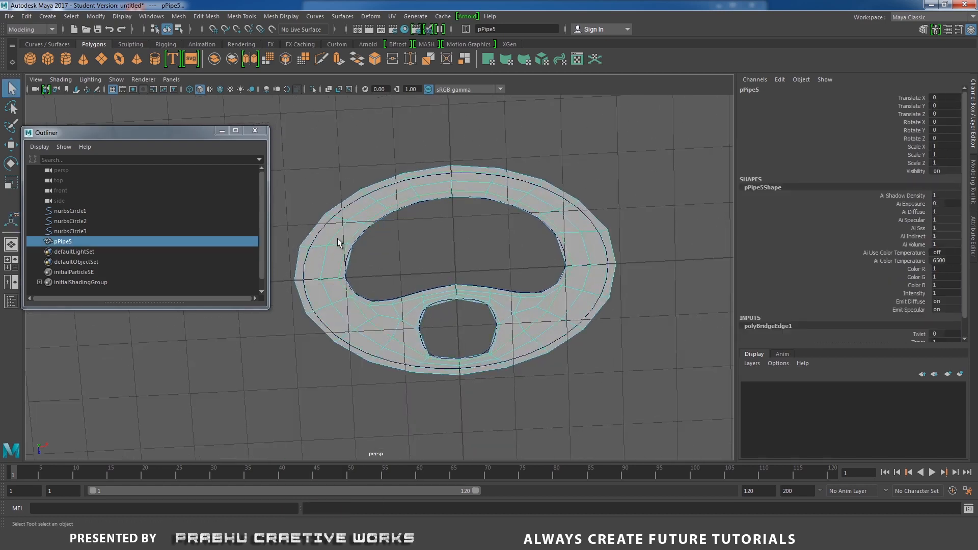
left_click_drag(304, 352, 337, 381, "alt")
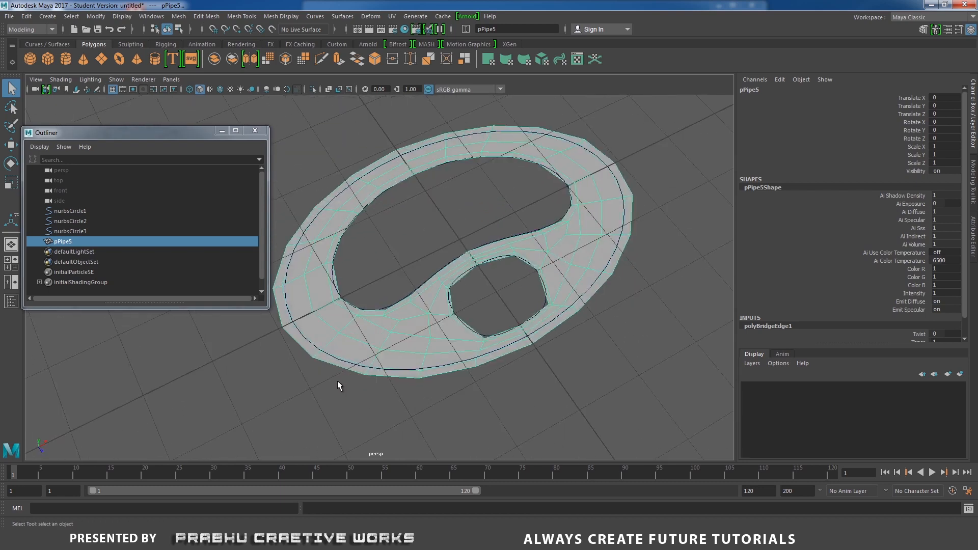
Step: Identify the three guide curves nurbsCircle1, nurbsCircle2 and nurbsCircle3 and delete them together
left_click(338, 381)
left_click(84, 212)
left_click(86, 228)
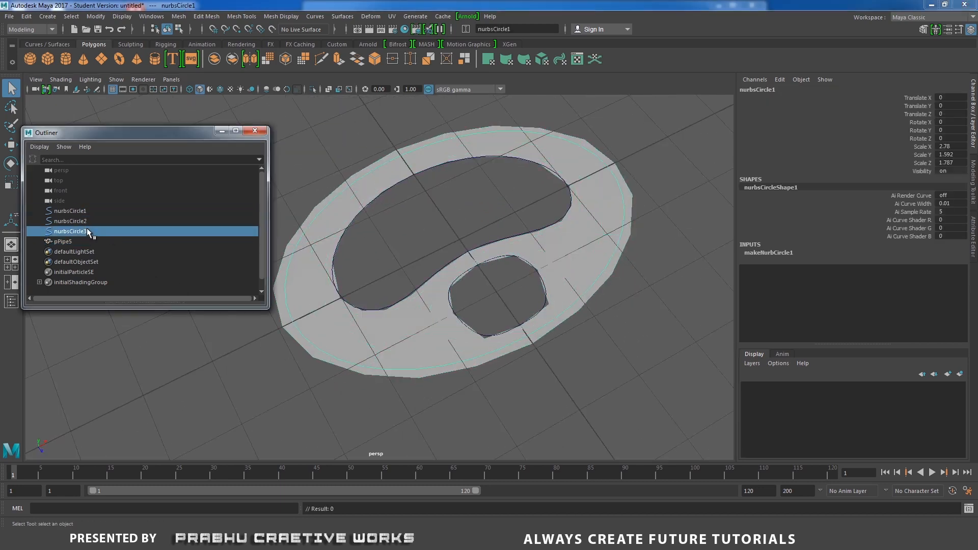
left_click(82, 219)
left_click(85, 210)
left_click(84, 229)
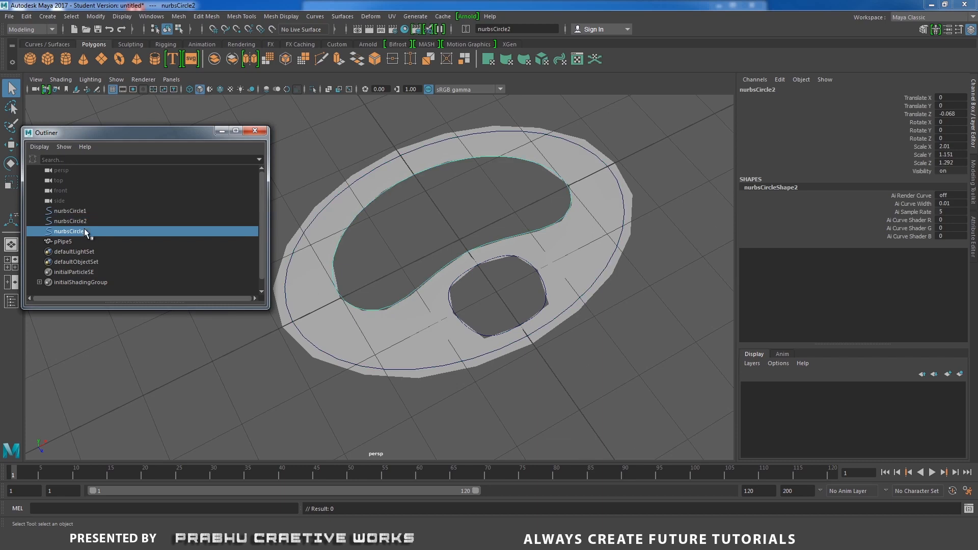
left_click(81, 208)
left_click(84, 221)
left_click(84, 230)
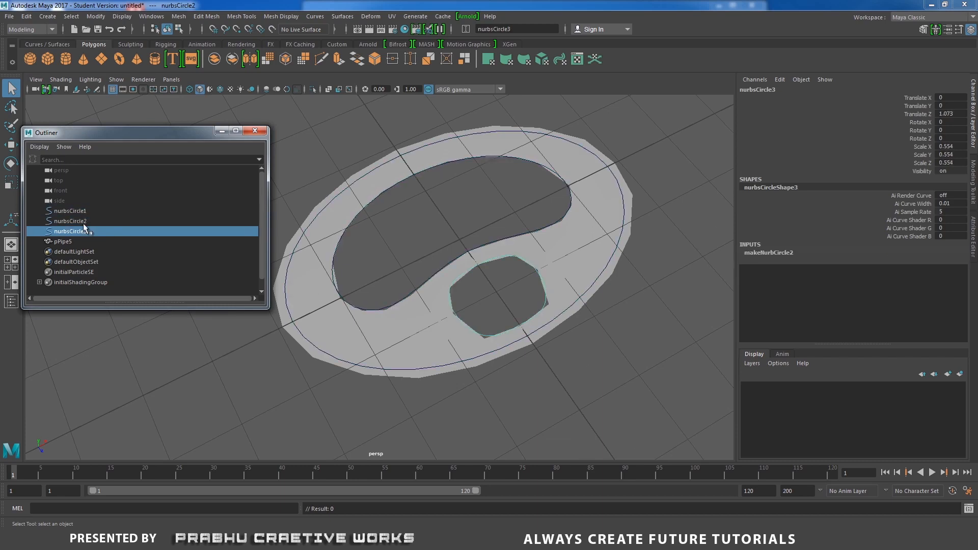
left_click(80, 213)
left_click(79, 222)
left_click(80, 212)
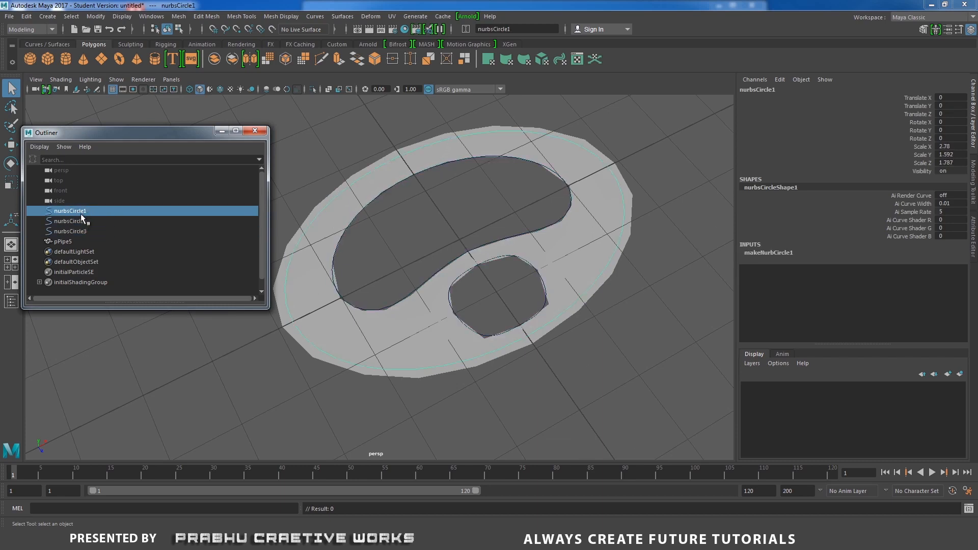
left_click(83, 222, "shift")
left_click(85, 231, "shift")
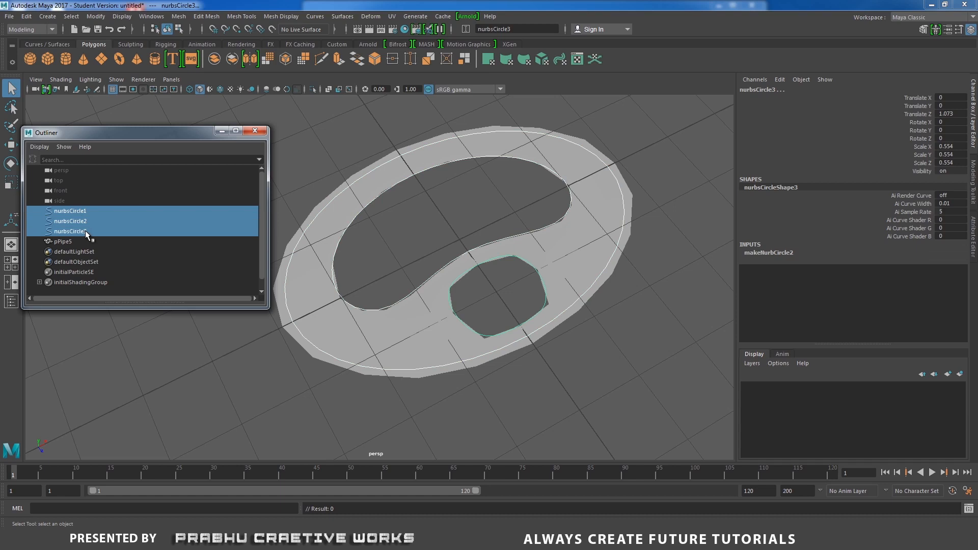
key("Delete")
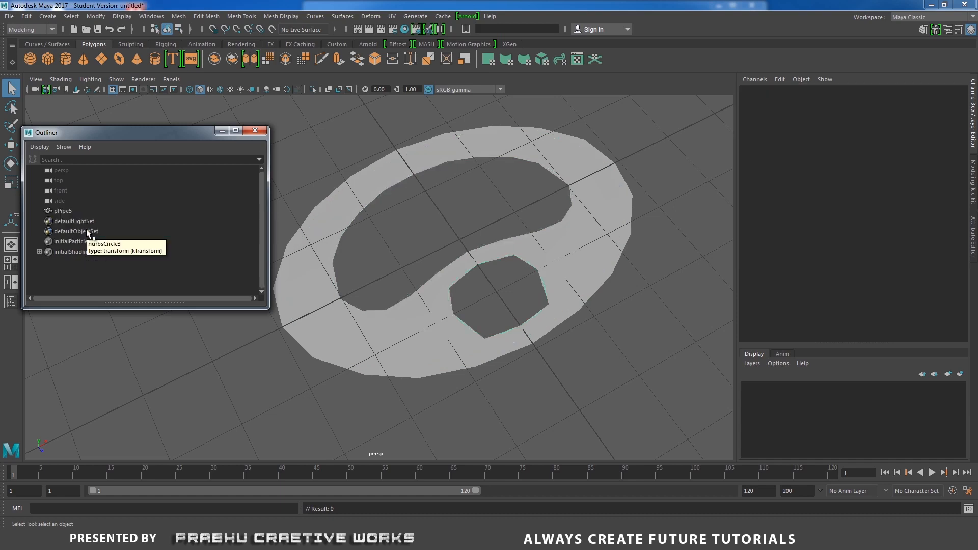
Step: Select the bridged bow mesh, examine it from several angles in perspective, and view it from the front
scroll(433, 232, "down", 5)
left_click(383, 301)
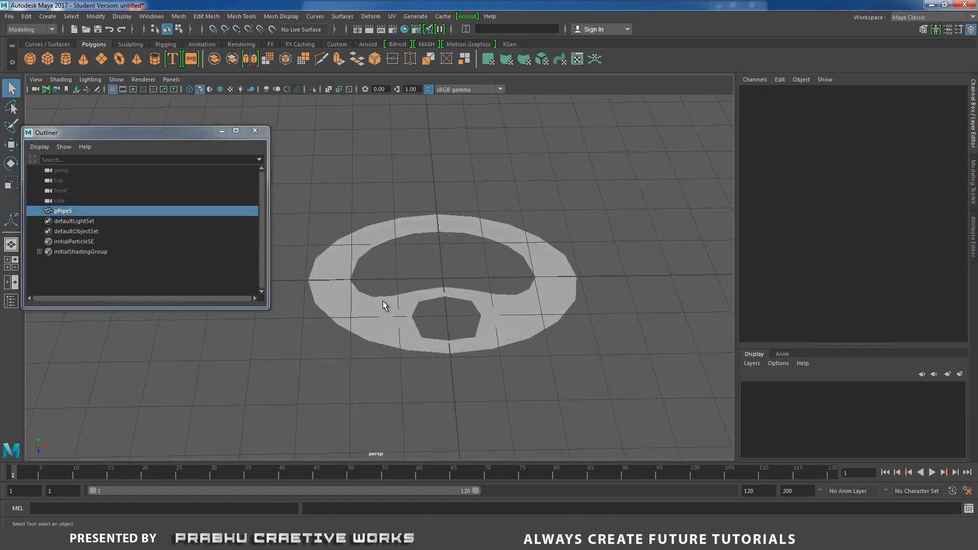
left_click_drag(383, 301, 387, 275, "alt")
right_click_drag(387, 275, 484, 323, "alt")
left_click_drag(485, 323, 419, 310, "alt")
right_click_drag(419, 311, 353, 253, "alt")
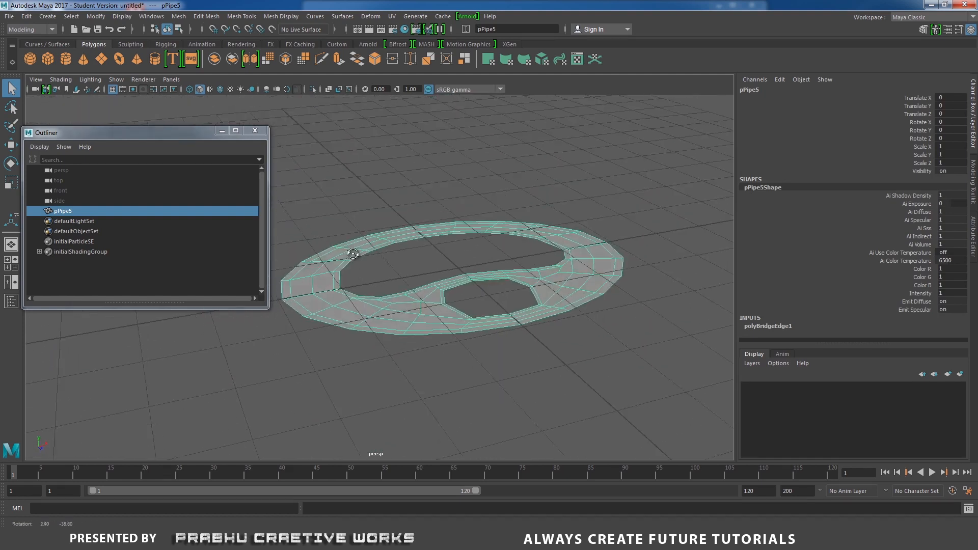
mouse_move(353, 254)
left_mouse_down("alt")
mouse_move(362, 274)
mouse_move(349, 310)
mouse_move(356, 253)
left_mouse_up("alt")
key("space")
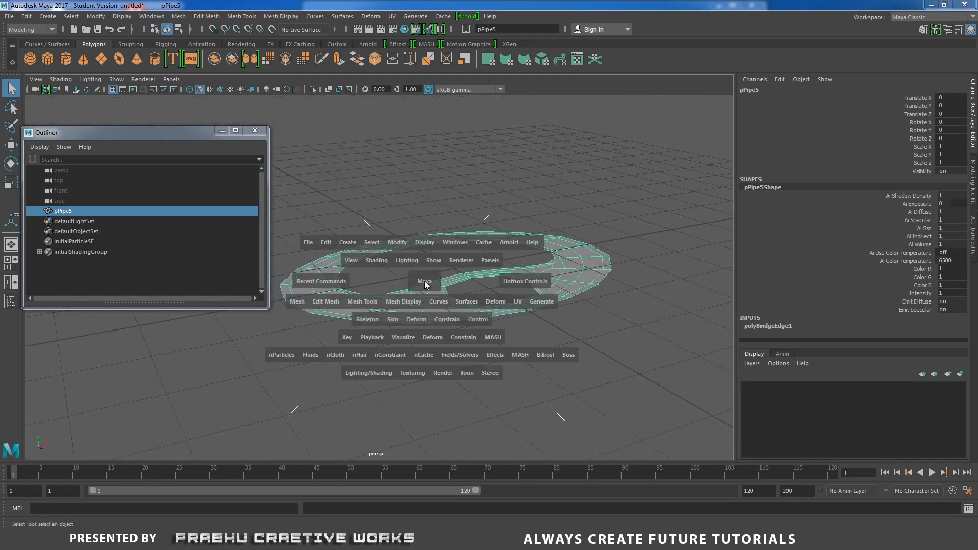
left_click_drag(426, 292, 424, 309)
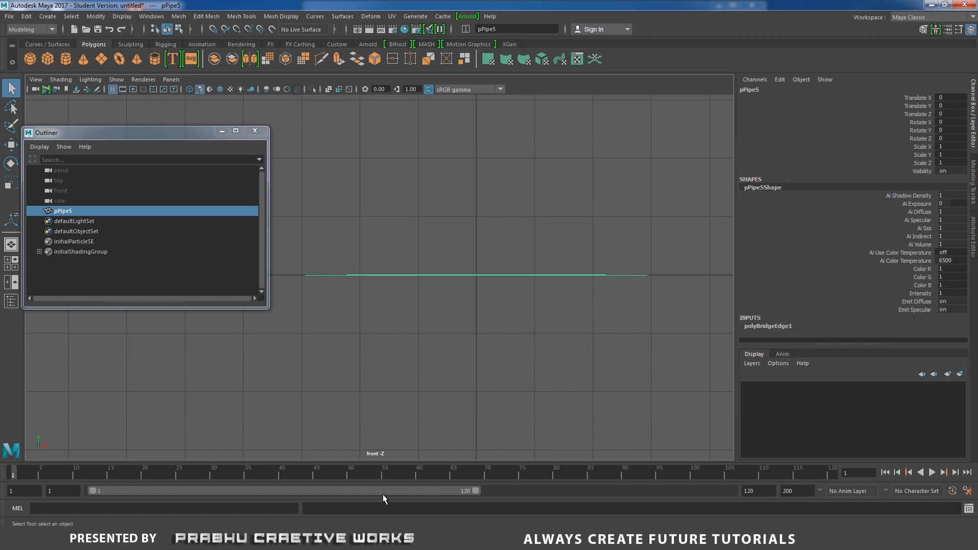
Step: Check the key's reference photo and raise the bow mesh about 0.516 units along Y in the front view
left_click(316, 539)
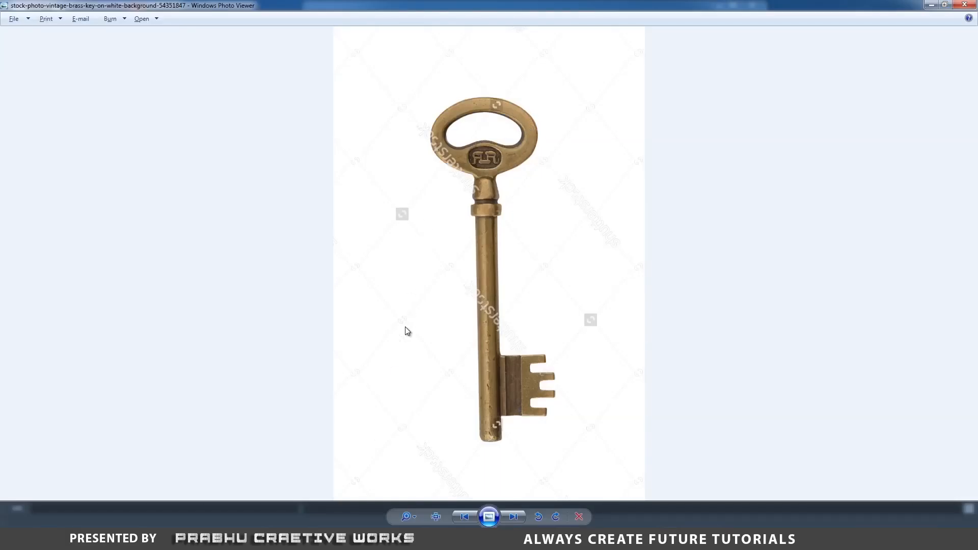
left_click(315, 539)
left_click_drag(485, 315, 502, 305, "alt")
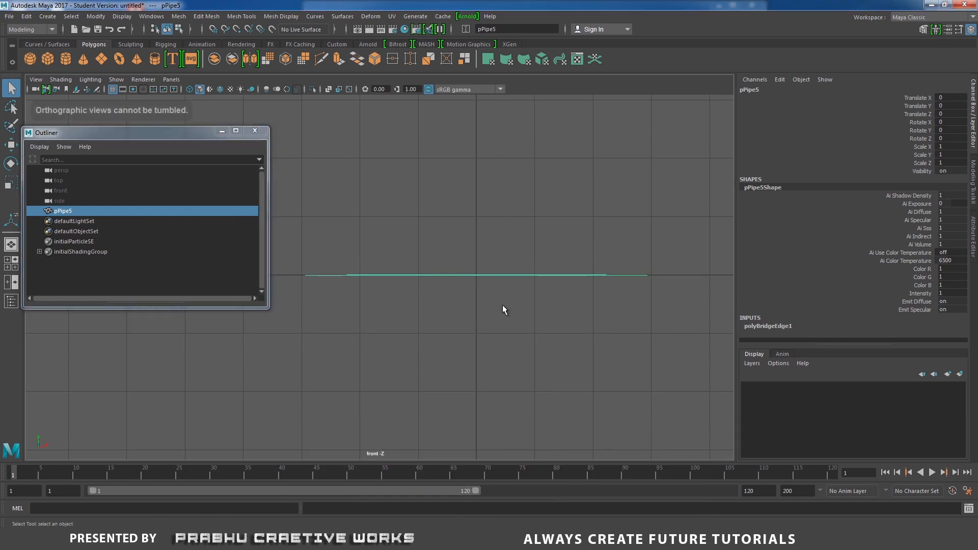
key("w")
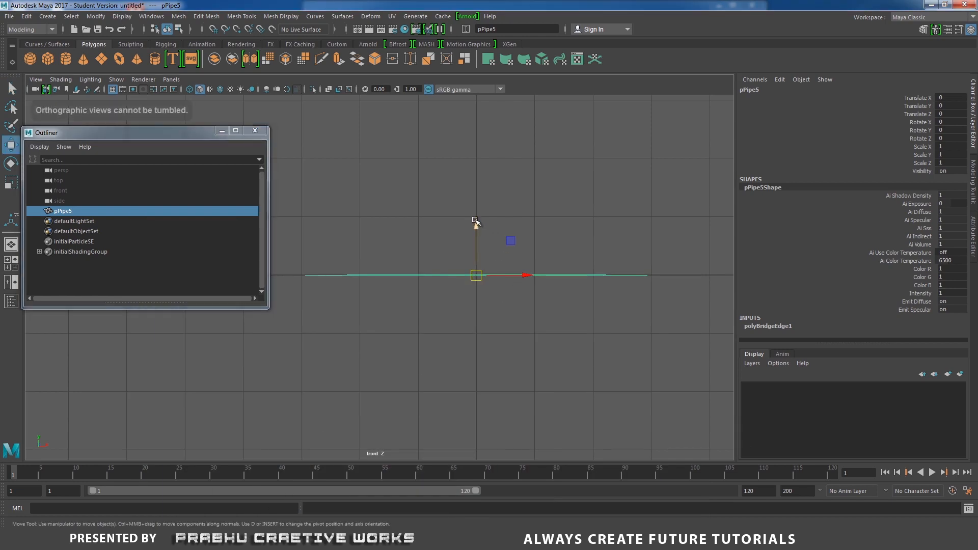
left_click_drag(474, 221, 475, 191)
Step: Select the border edge loop of the bow's large opening together with the bow's outer border edge loop
key("space")
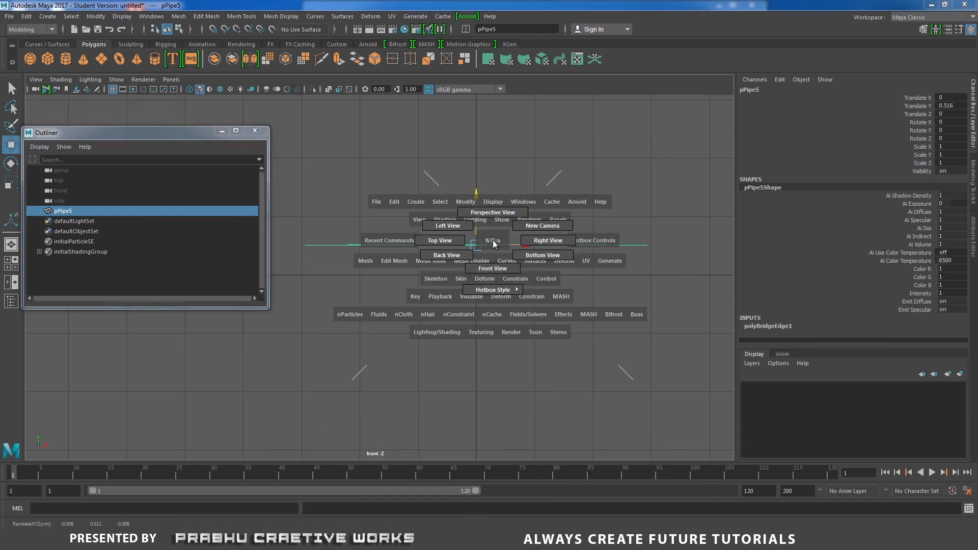
mouse_move(493, 241)
left_mouse_down()
mouse_move(492, 213)
mouse_move(475, 244)
left_mouse_up()
middle_click_drag(424, 246, 490, 246, "alt")
left_click_drag(489, 247, 566, 301, "alt")
right_click_drag(566, 301, 611, 326, "alt")
right_click_drag(449, 259, 450, 220)
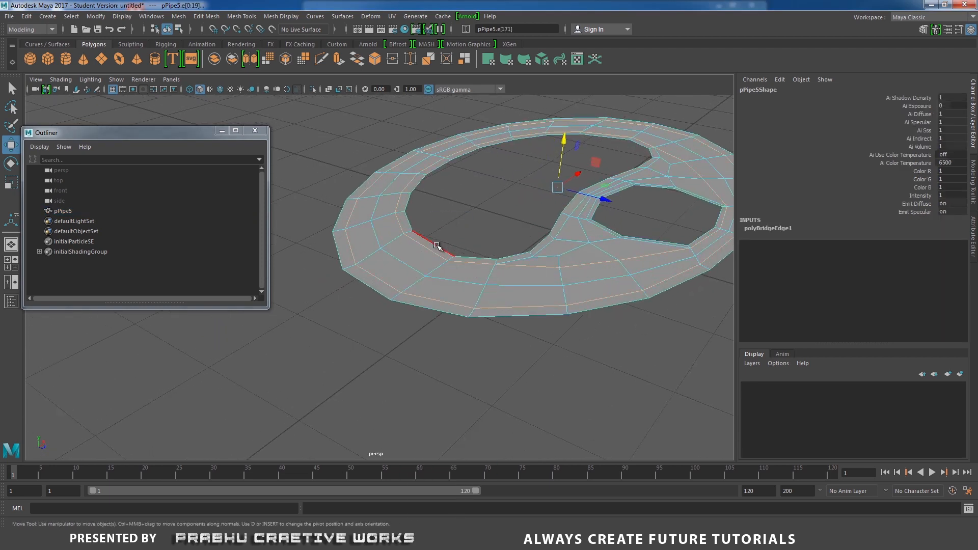
double_click(437, 246)
double_click(388, 294)
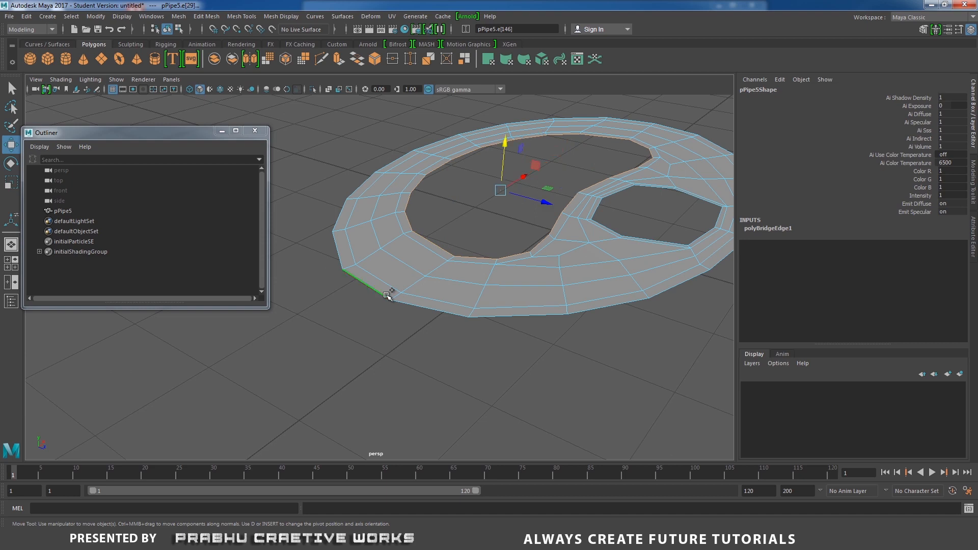
Step: Extrude the selected border edges straight down to the ground line in the front view and return to object mode
right_click_drag(511, 310, 417, 297, "alt")
key("space")
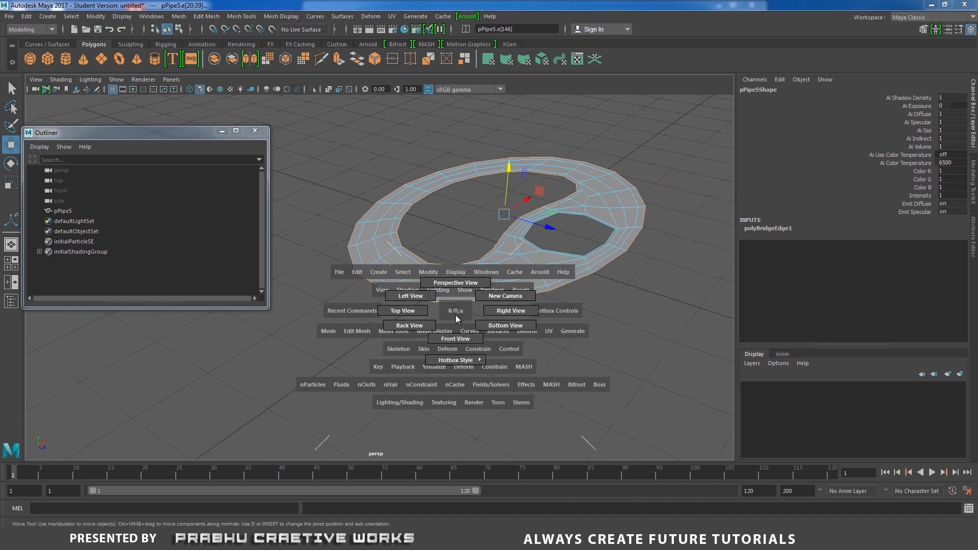
left_click_drag(456, 315, 459, 328)
right_click_drag(497, 280, 497, 293, "shift")
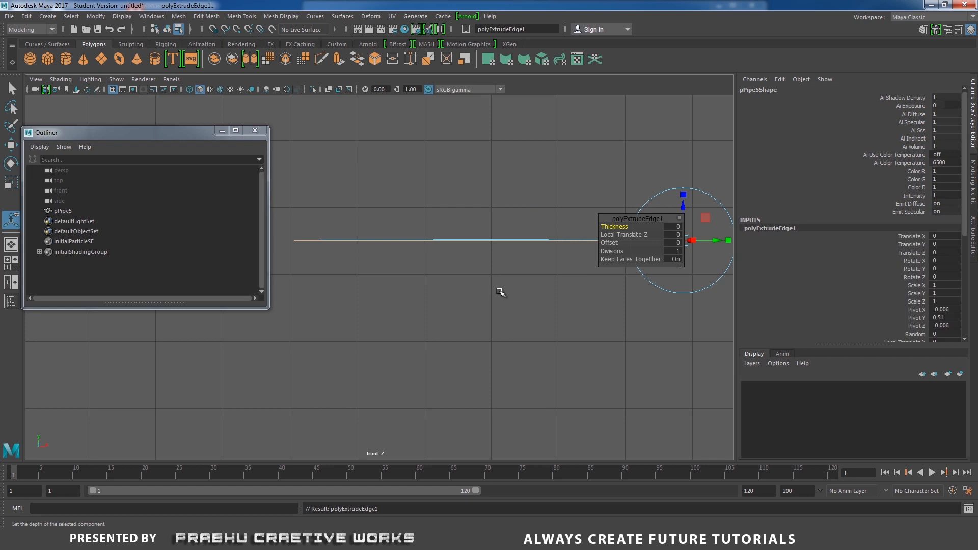
key("w")
left_click_drag(492, 192, 492, 226)
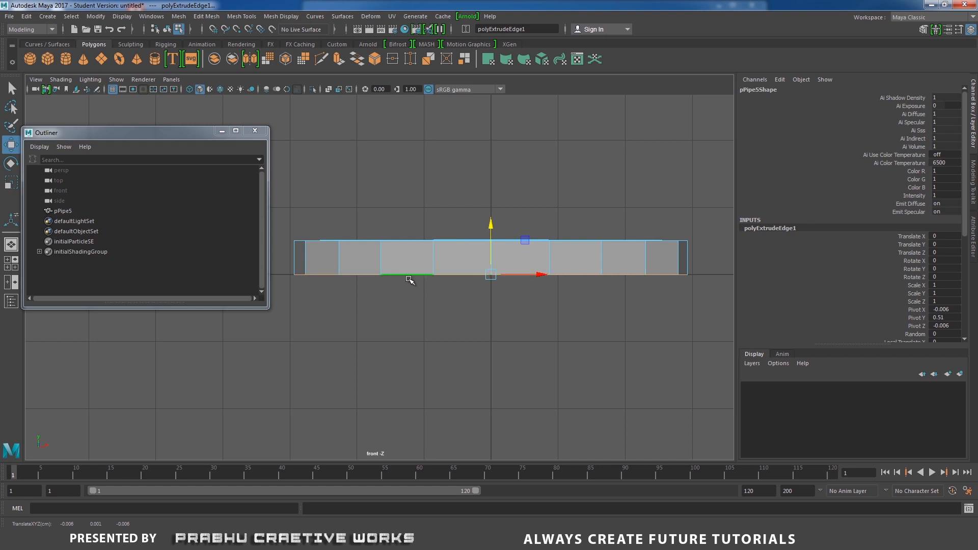
right_click(424, 243)
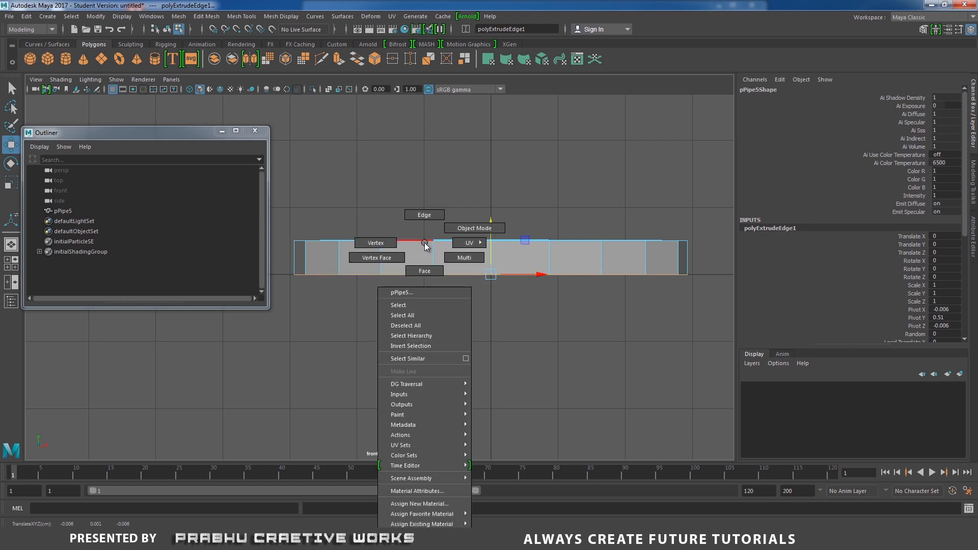
left_click(464, 228)
Step: Select the border edge loop of the bow's small emblem opening in perspective
key("space")
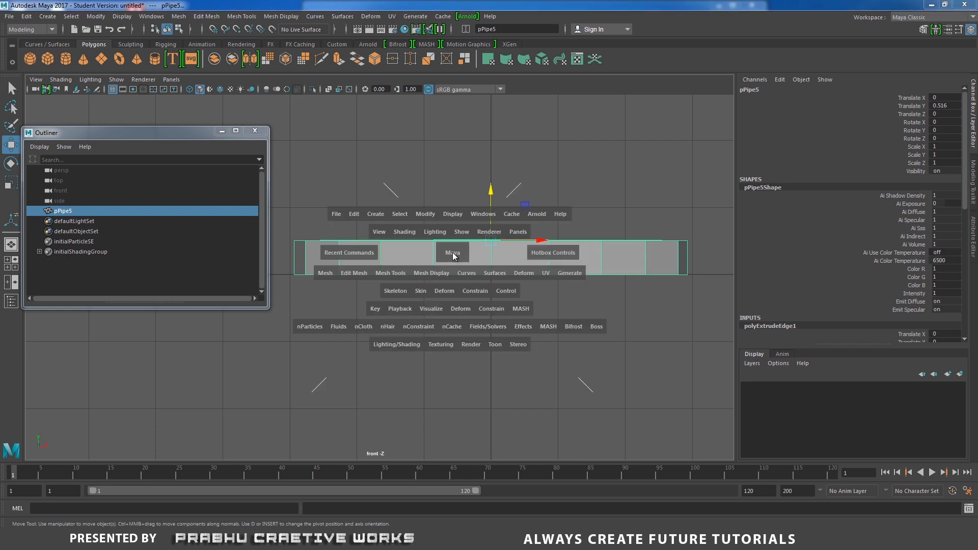
left_click_drag(453, 256, 442, 324)
middle_click_drag(443, 324, 454, 226, "alt")
right_click_drag(454, 226, 467, 278, "alt")
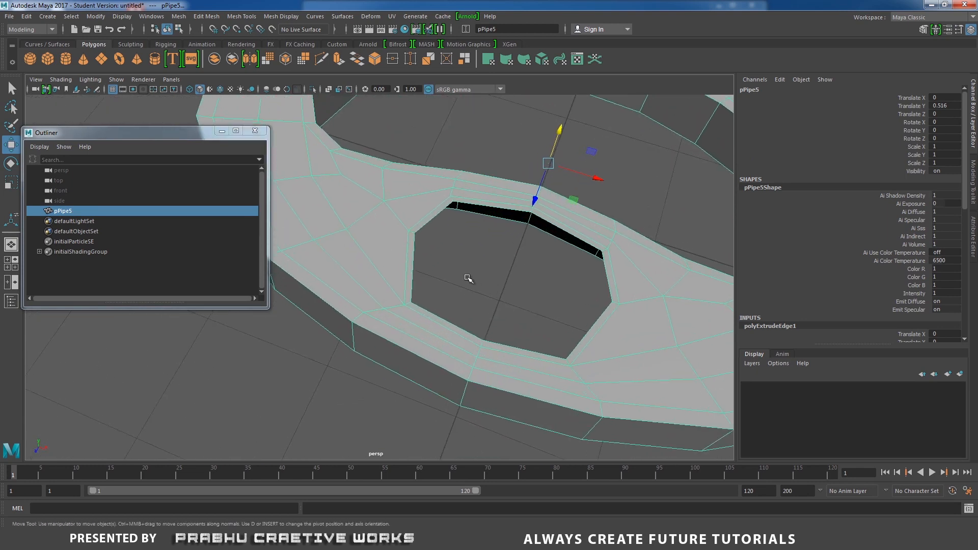
left_click_drag(467, 278, 411, 253, "alt")
right_click(366, 223)
left_click(366, 195)
left_click(373, 232)
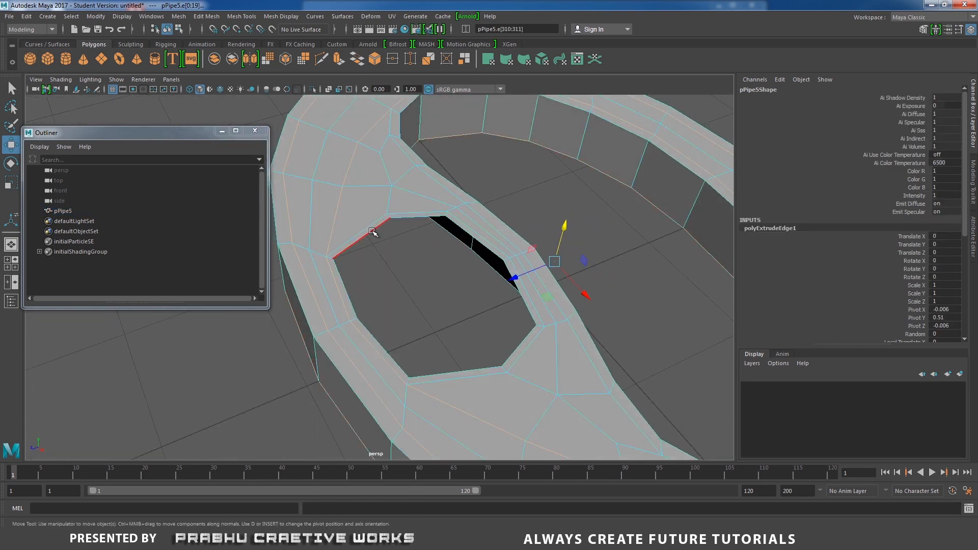
double_click(372, 232)
left_click_drag(411, 263, 445, 292, "alt")
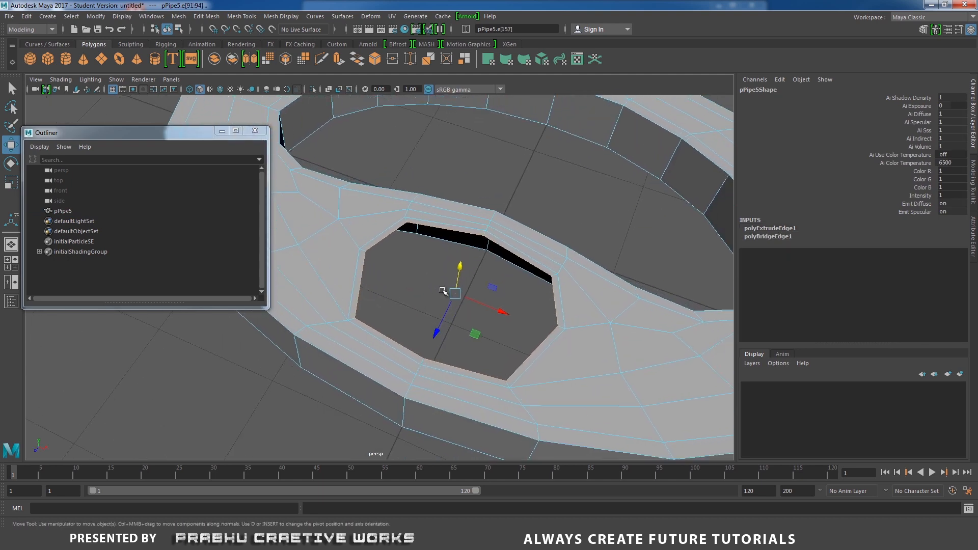
Step: Check the emblem recess in the reference photo and extrude the small opening's border about 0.1 units downward
left_click(376, 537)
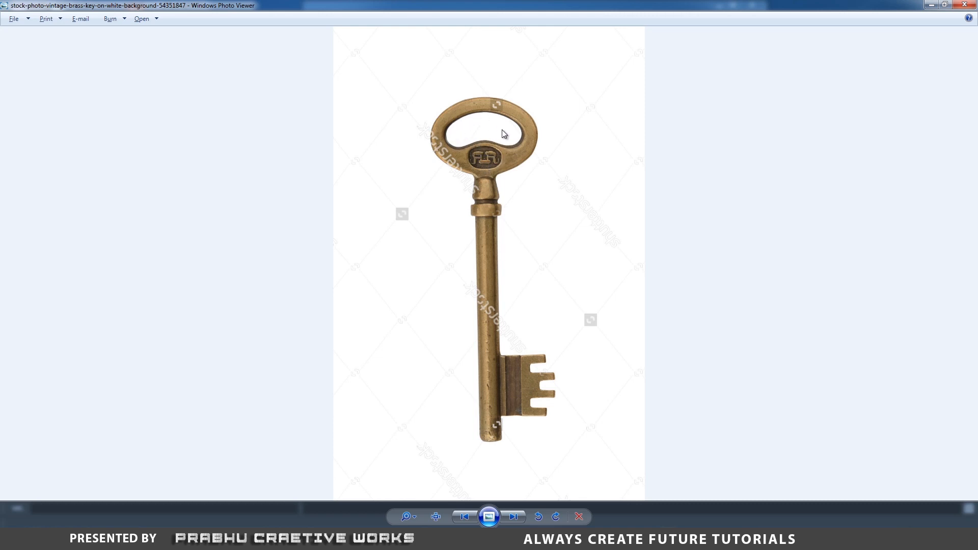
left_click(368, 538)
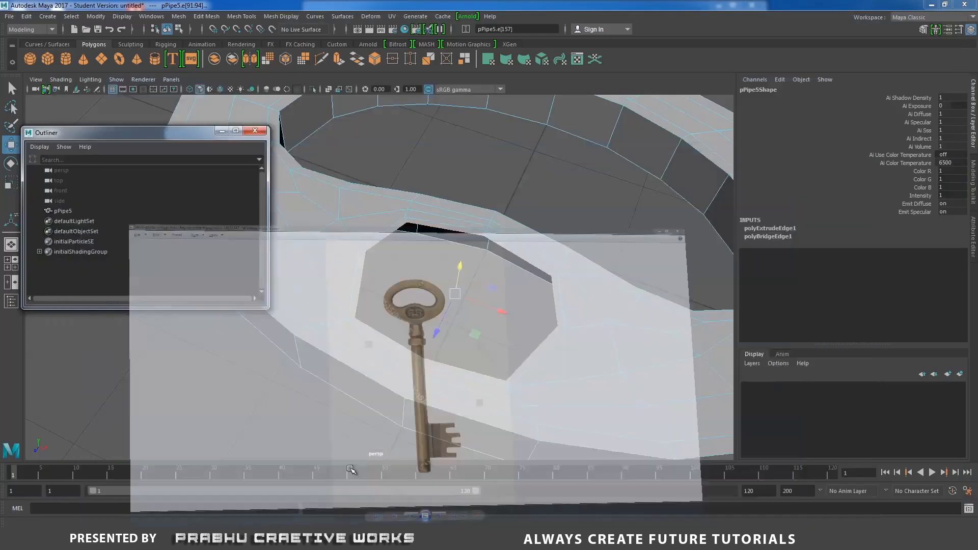
left_click_drag(433, 367, 443, 323, "alt")
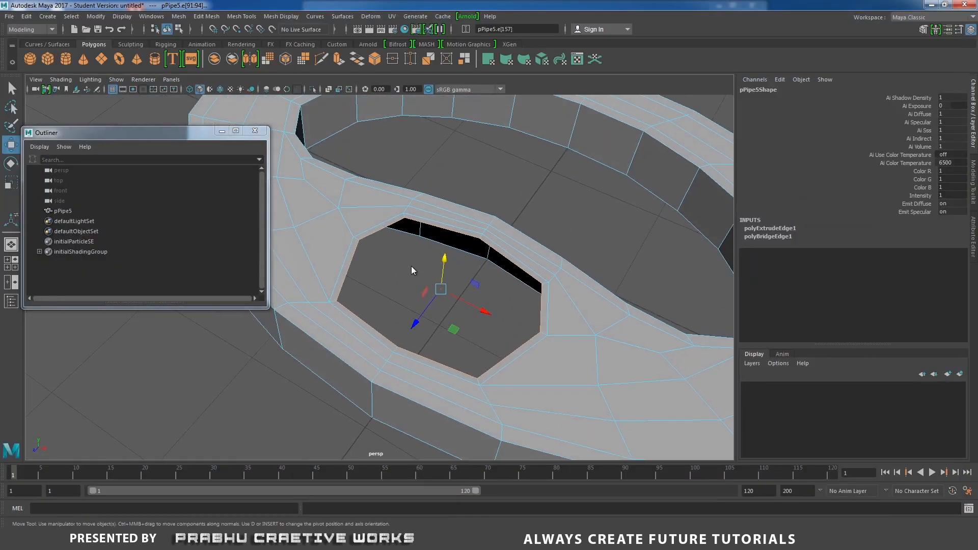
right_click_drag(412, 270, 412, 286, "shift")
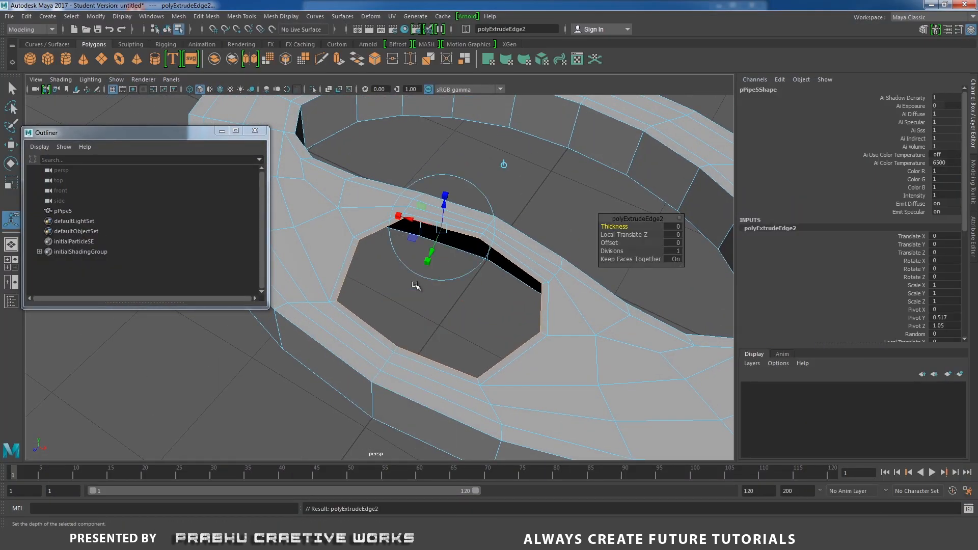
key("w")
left_click_drag(441, 256, 516, 286)
Step: Extrude the recess's lower border again and scale it inward uniformly to form a floor rim
right_click_drag(516, 286, 510, 306, "shift")
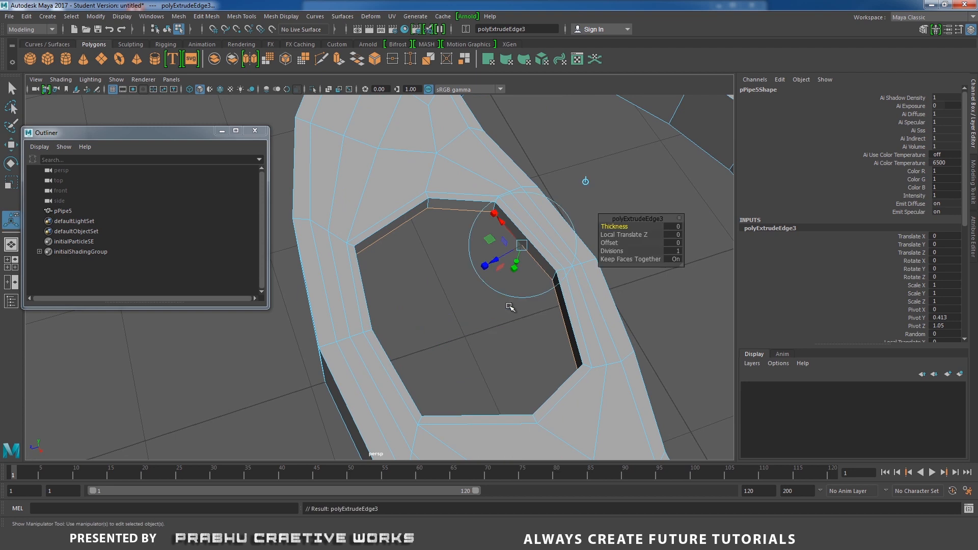
key("r")
left_click_drag(468, 308, 536, 218)
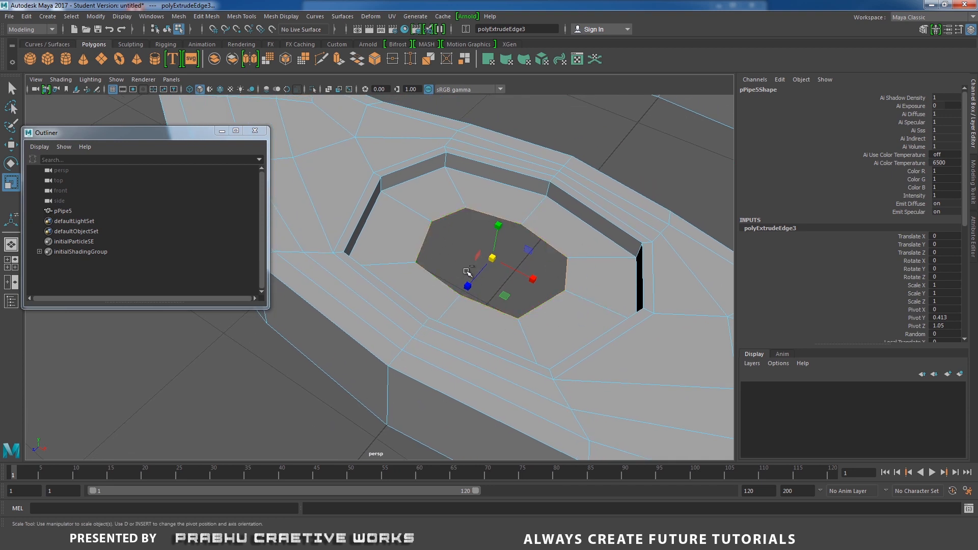
Step: Convert the inner border selection to vertices and merge them to the center to close the recess floor
key("ctrl+F9")
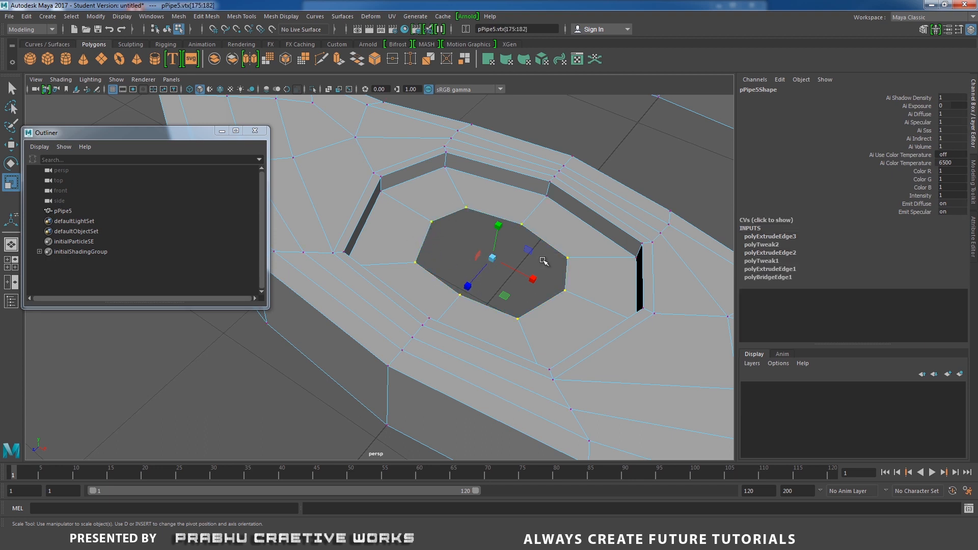
right_click(512, 290, "shift")
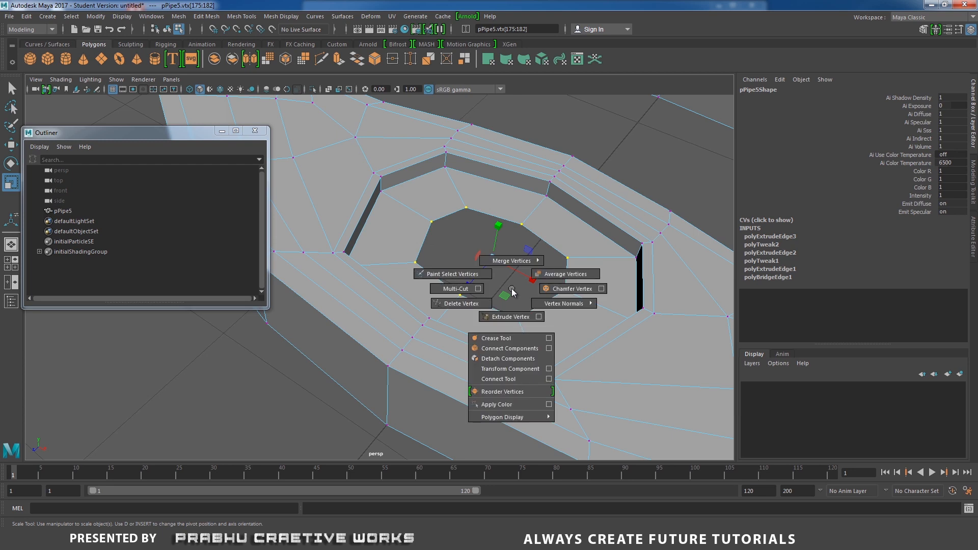
mouse_move(515, 259)
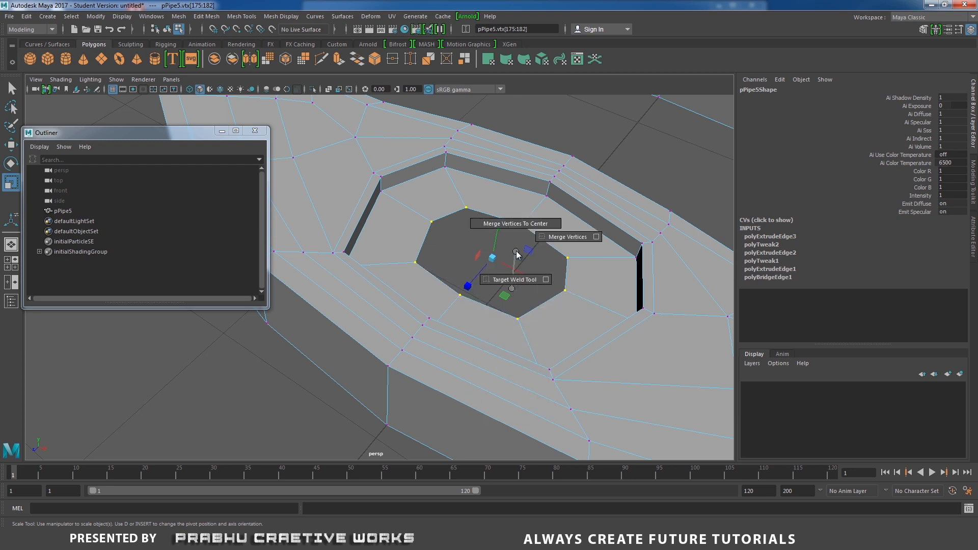
left_click(522, 224)
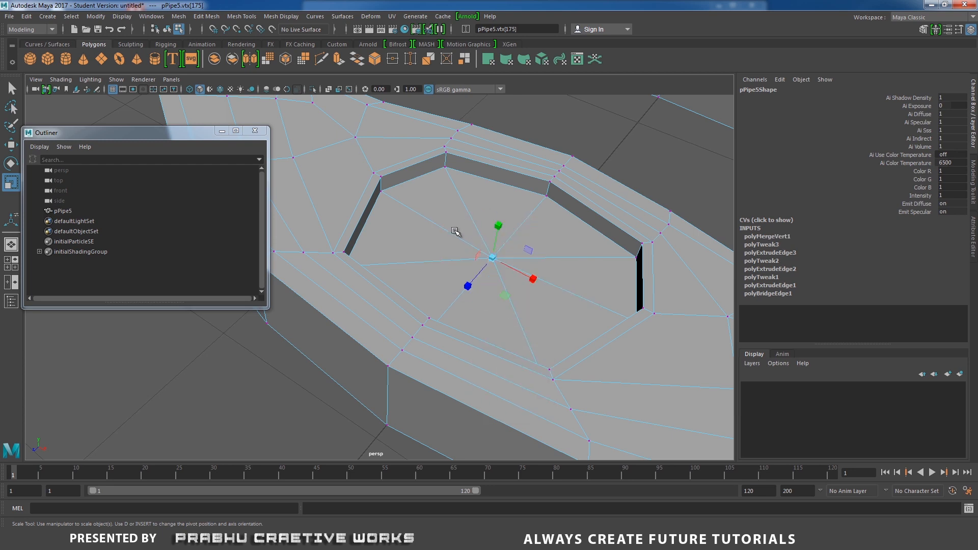
left_click_drag(482, 290, 385, 286, "alt")
middle_click_drag(466, 264, 564, 265, "alt")
left_click_drag(477, 277, 399, 288, "alt")
right_click_drag(400, 288, 487, 296, "alt")
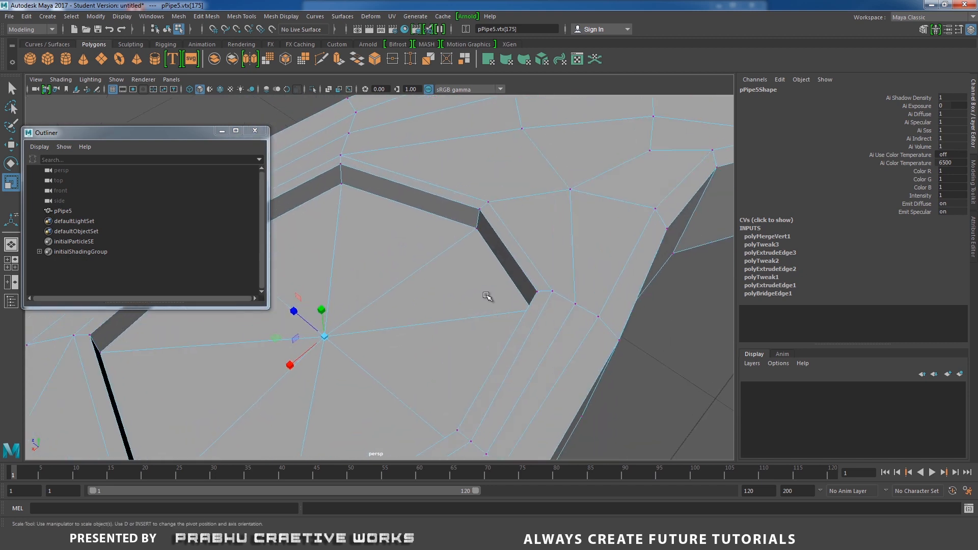
middle_click_drag(444, 252, 527, 270, "alt")
right_click_drag(442, 230, 444, 197)
double_click(465, 197)
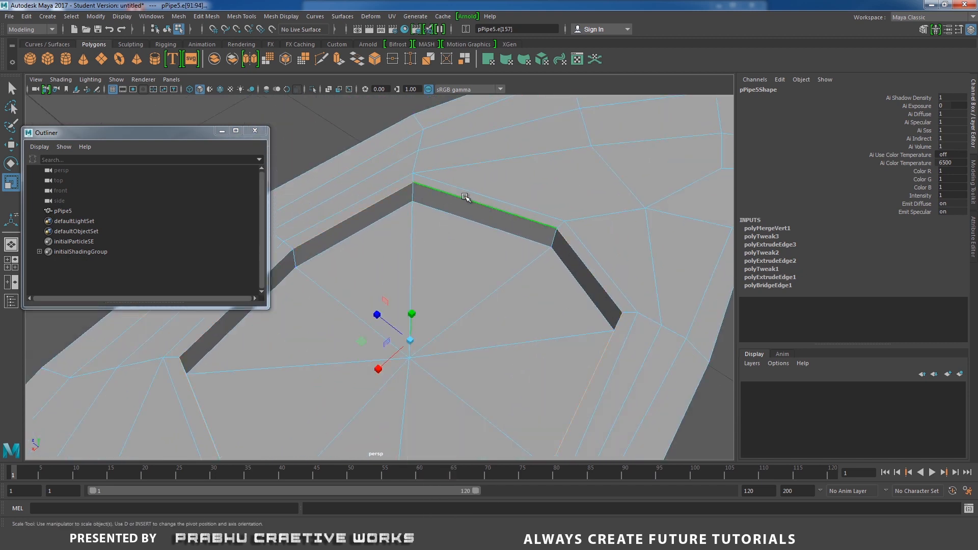
middle_click_drag(482, 204, 528, 197, "alt")
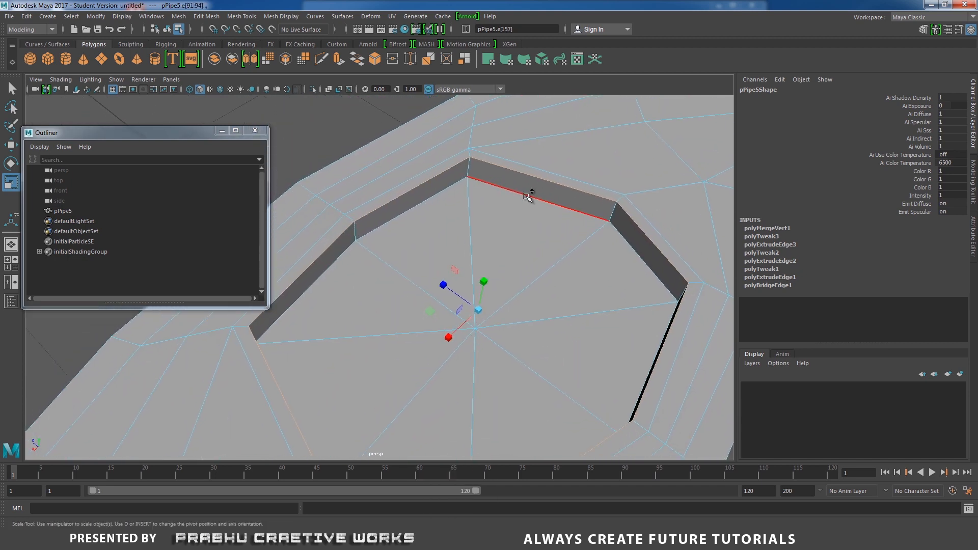
double_click(527, 196, "shift")
double_click(551, 173, "shift")
right_click_drag(612, 242, 465, 234, "alt")
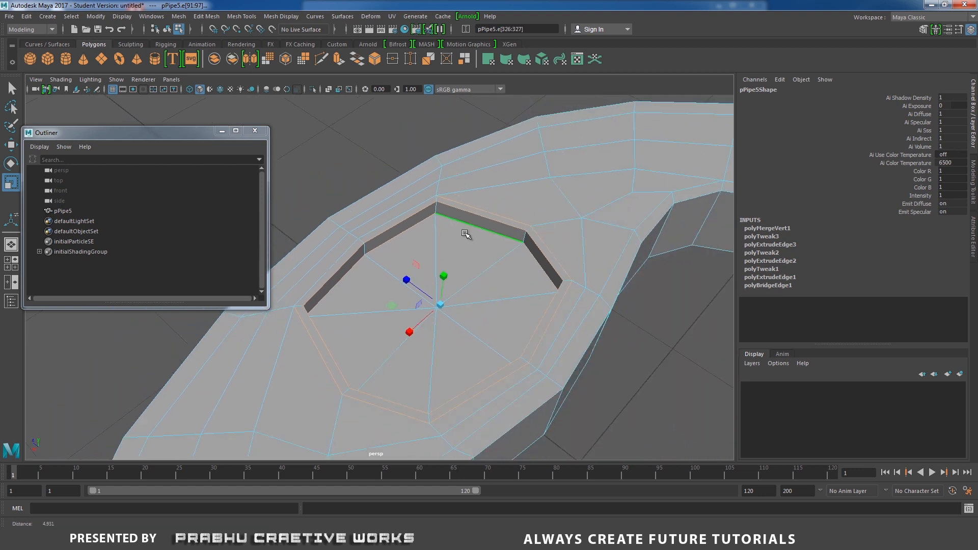
left_click_drag(467, 235, 572, 227, "alt")
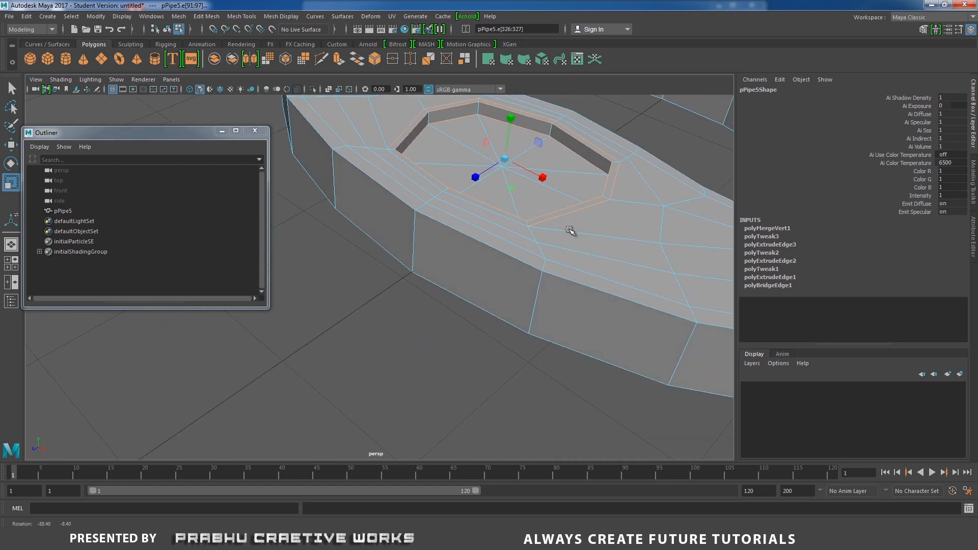
double_click(486, 243, "shift")
left_click_drag(546, 266, 419, 259, "alt")
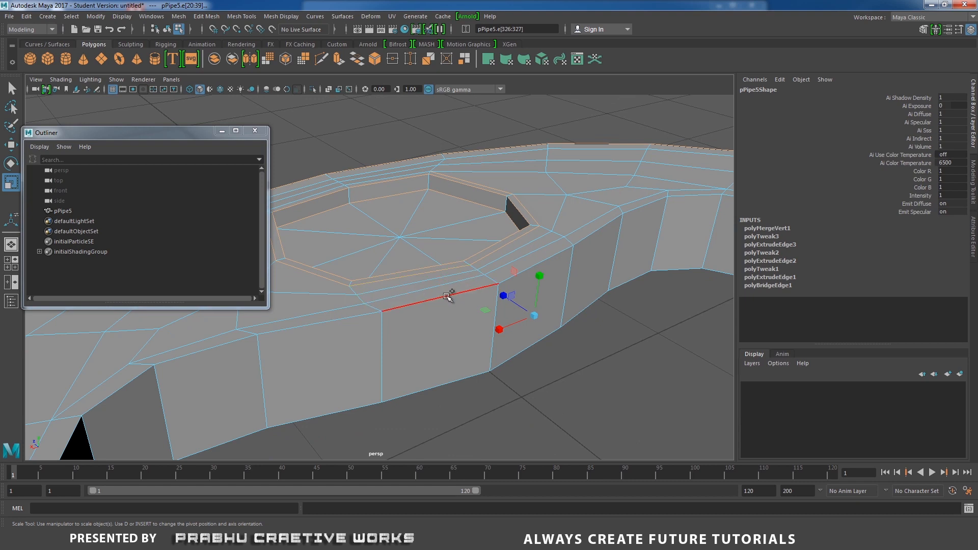
left_click_drag(444, 298, 560, 314, "alt")
left_click(482, 321)
Step: Bevel the emblem recess's rim and floor edge loops together with the loop surrounding its rim
left_click_drag(482, 321, 418, 325, "alt")
right_click_drag(418, 325, 500, 288, "alt")
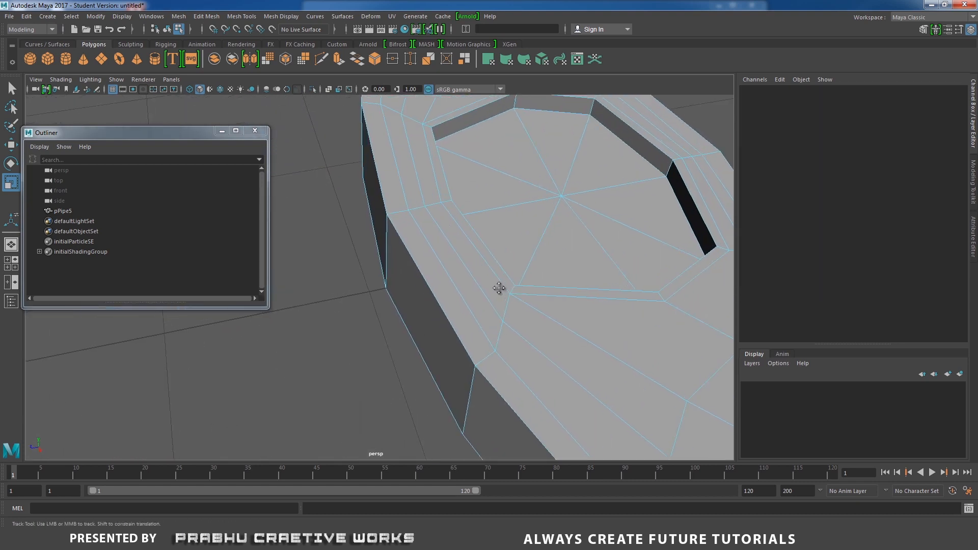
middle_click_drag(500, 288, 442, 344, "alt")
left_click(430, 178)
double_click(430, 178)
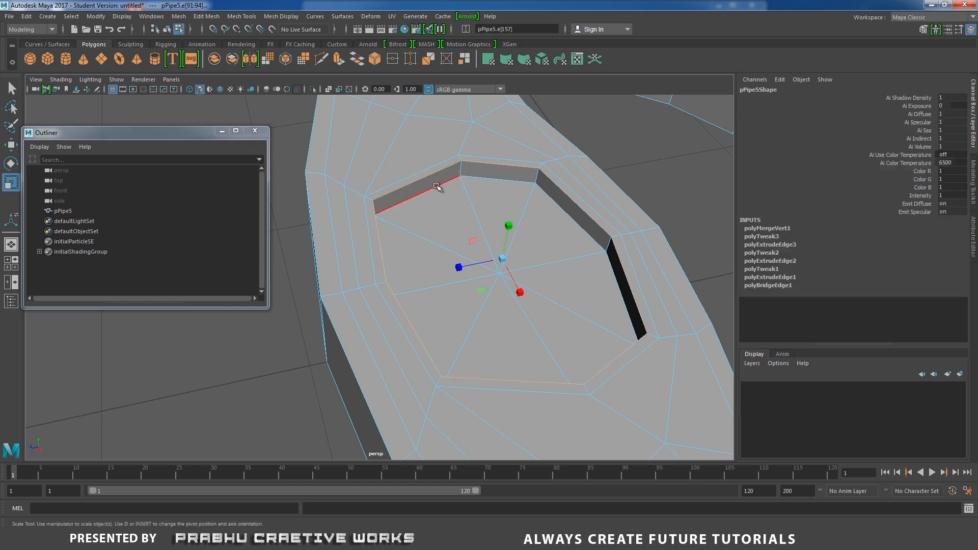
double_click(438, 165, "shift")
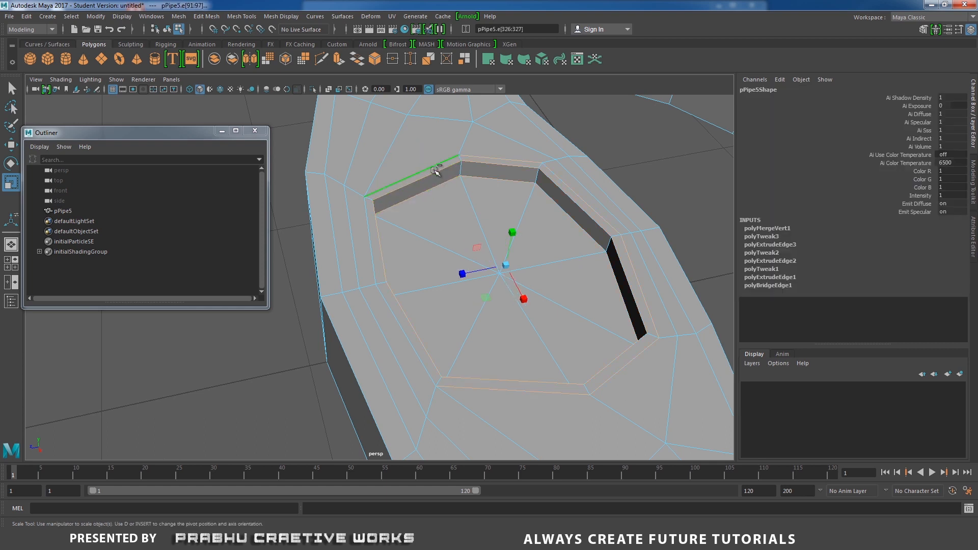
right_click_drag(479, 190, 539, 193, "shift")
right_click_drag(529, 236, 544, 258, "alt")
middle_click_drag(503, 237, 481, 254, "alt")
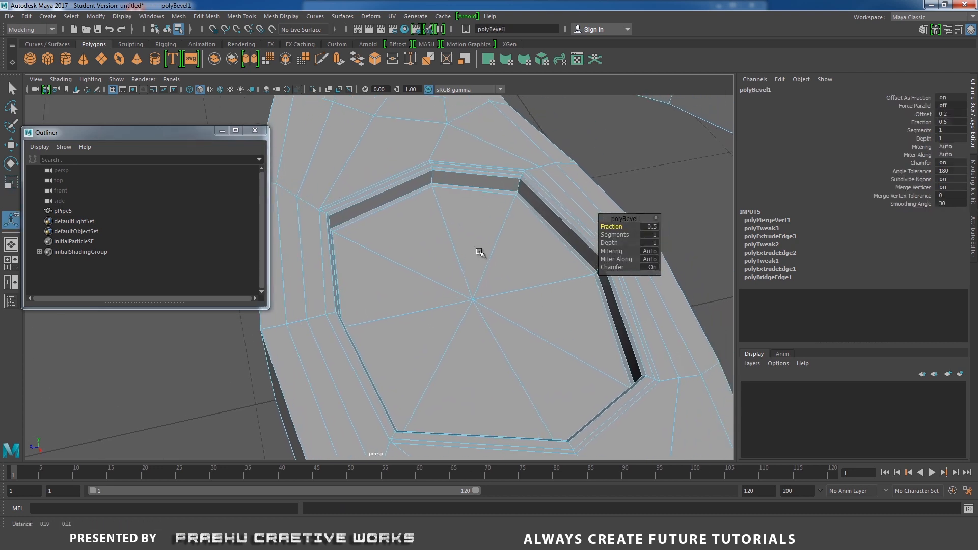
right_click_drag(481, 253, 575, 277, "alt")
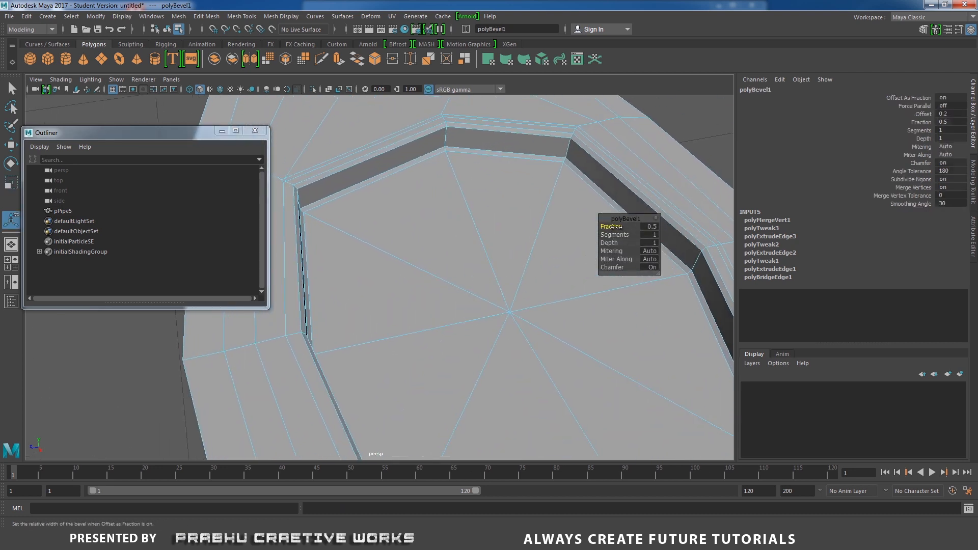
Step: Bevel the bow's outer and inner top border edges with a fraction of 0.6 and 2 segments
left_click_drag(617, 226, 625, 234)
right_click_drag(509, 213, 415, 240, "alt")
left_click_drag(415, 240, 499, 305, "alt")
double_click(315, 295)
left_click(528, 292)
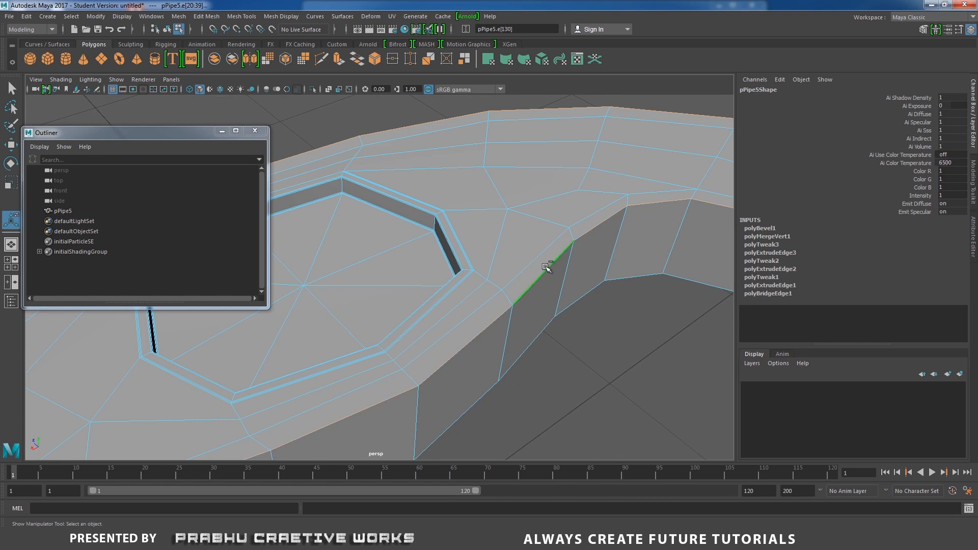
right_click_drag(558, 259, 574, 269, "shift")
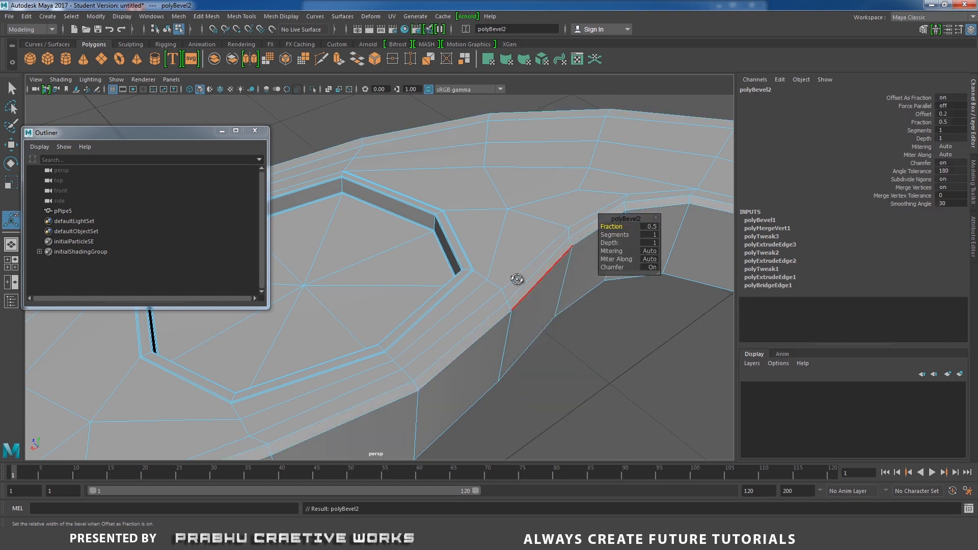
mouse_move(518, 280)
left_mouse_down("alt")
mouse_move(563, 285)
mouse_move(527, 271)
mouse_move(509, 278)
left_mouse_up("alt")
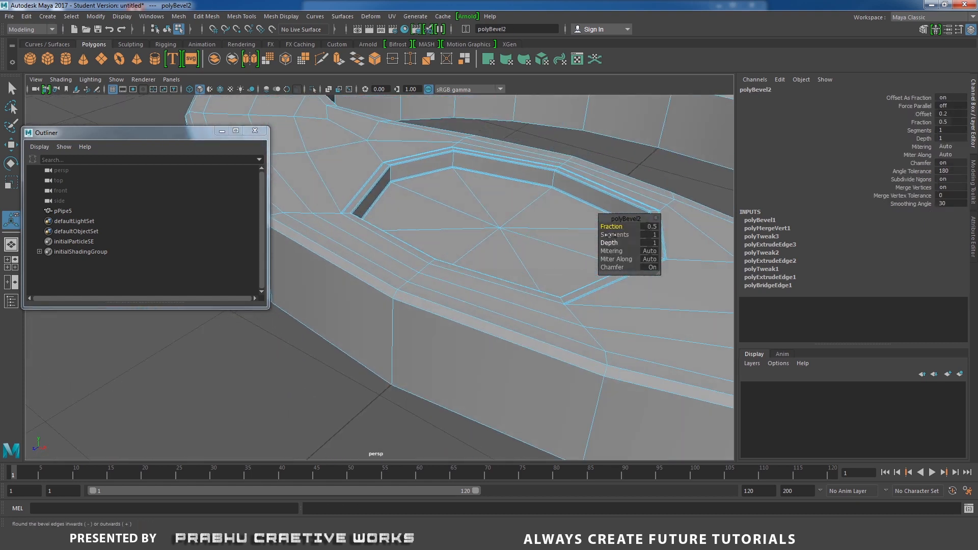
mouse_move(613, 226)
left_mouse_down()
mouse_move(632, 228)
mouse_move(619, 227)
mouse_move(625, 236)
left_mouse_up()
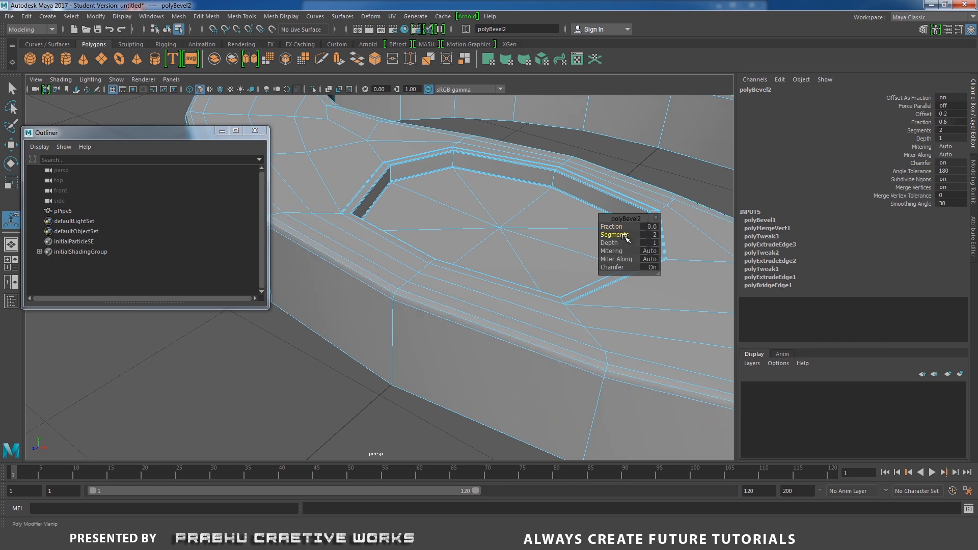
right_click_drag(449, 242, 397, 262, "alt")
right_click_drag(343, 188, 394, 169)
left_click(483, 150)
Step: Mirror the bow across the world Y axis so that its underside matches the detailed upper half
right_click_drag(591, 249, 394, 218, "alt")
left_click_drag(393, 218, 496, 279, "alt")
left_click(458, 282)
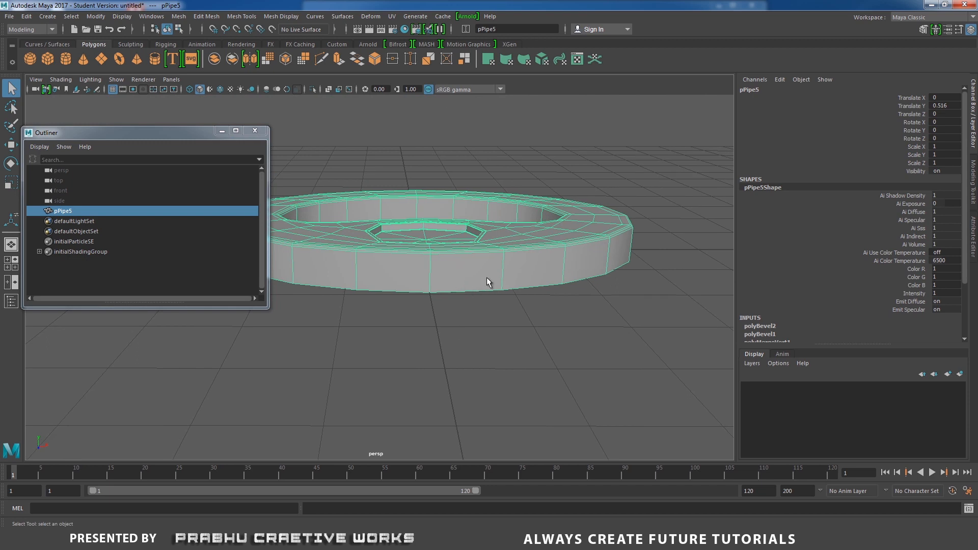
key("space")
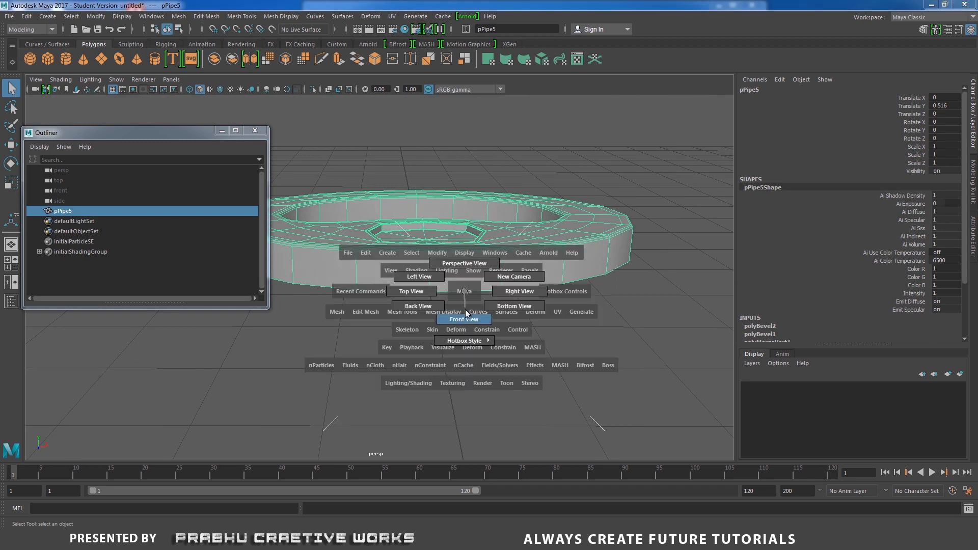
left_click_drag(466, 311, 466, 311)
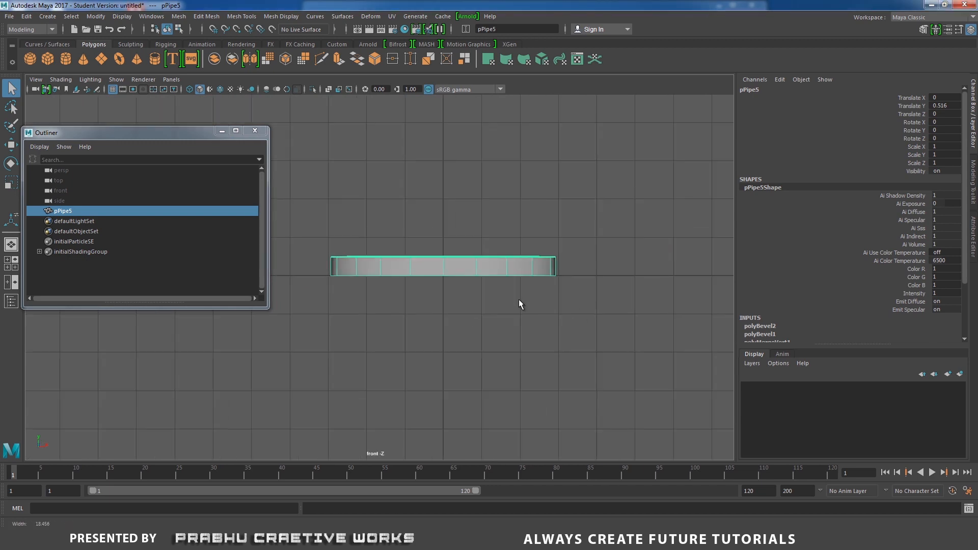
right_click_drag(518, 299, 635, 335, "alt")
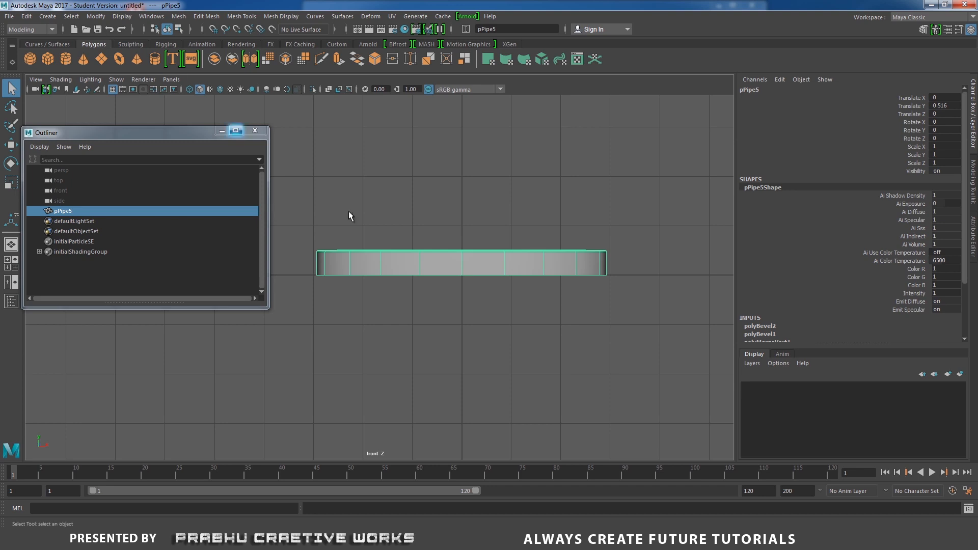
left_click(178, 16)
left_click(194, 149)
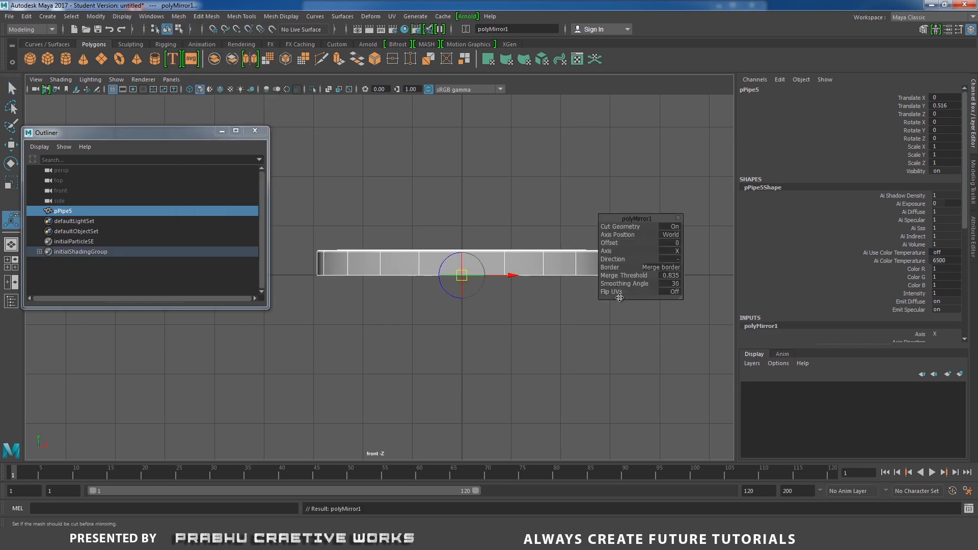
left_click(610, 252)
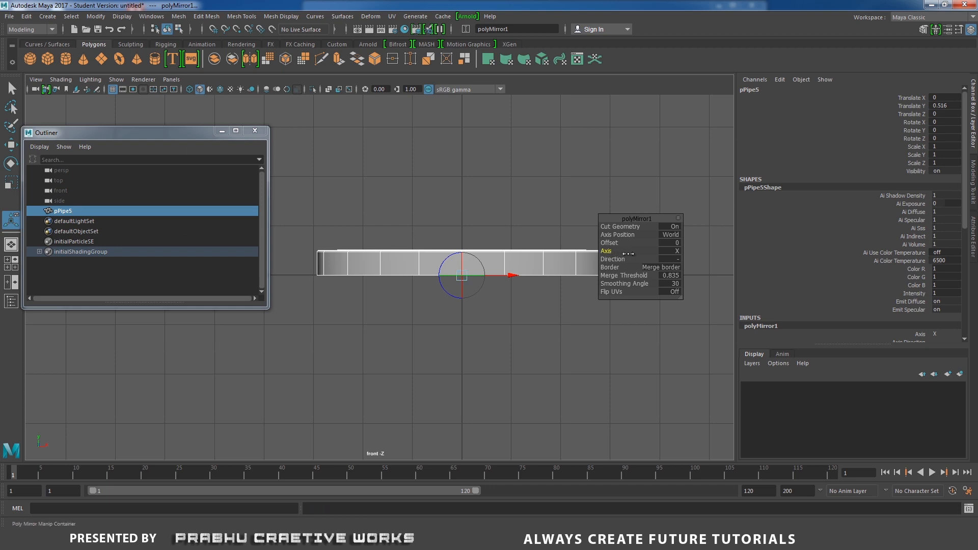
left_click_drag(628, 253, 647, 253)
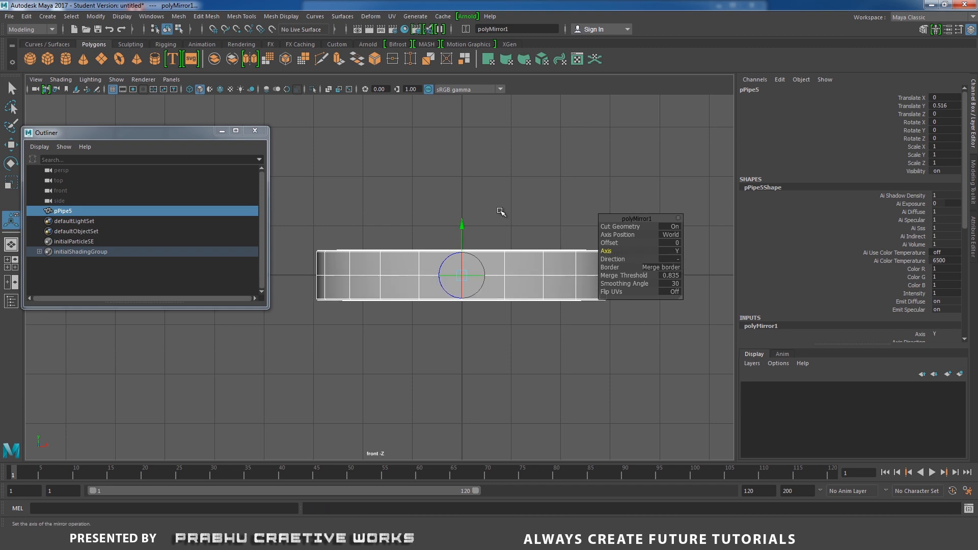
right_click_drag(543, 259, 592, 228)
Step: Examine the mirrored bow in the perspective view from several angles before shaping the shank connection
key("space")
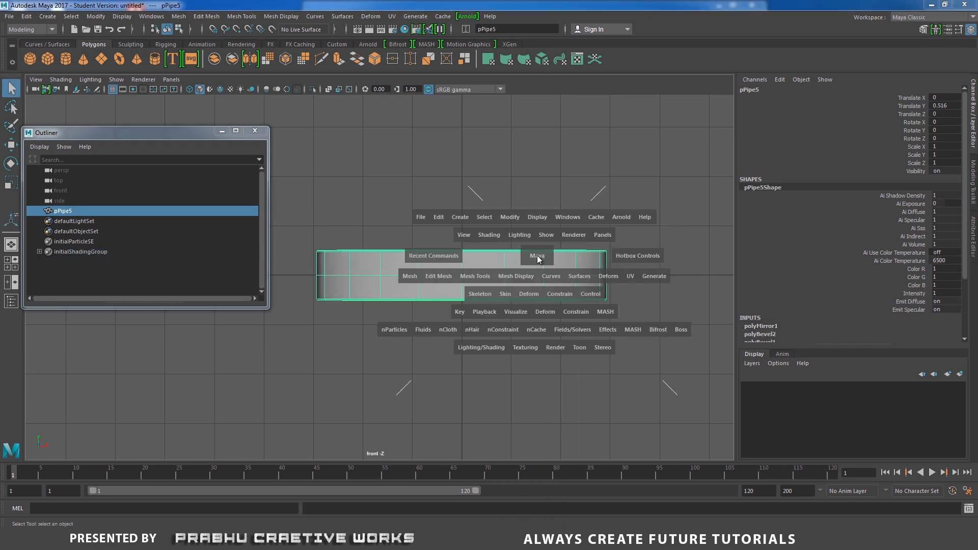
left_click_drag(537, 255, 579, 280)
right_click_drag(579, 280, 423, 228, "alt")
left_click_drag(423, 231, 330, 232, "alt")
left_click(550, 264)
left_click(515, 286)
right_click_drag(330, 232, 476, 330, "alt")
left_click(364, 540)
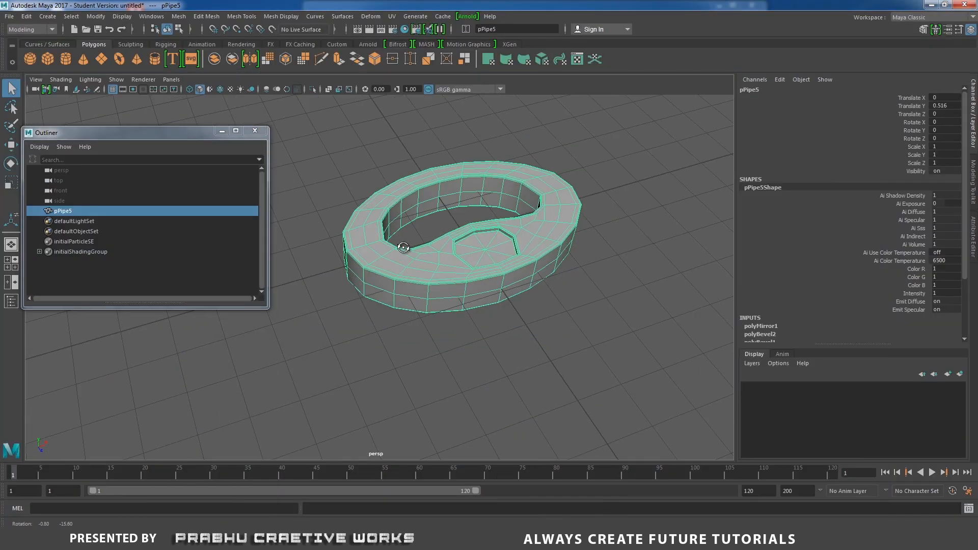
Step: Extrude the four outer side faces beside the emblem recess and move them outward along Z to form a stub
left_click_drag(400, 245, 507, 277, "alt")
right_click_drag(572, 264, 569, 278)
left_click_drag(576, 278, 572, 316, "alt")
middle_click_drag(519, 330, 461, 297, "alt")
left_click_drag(463, 301, 568, 284, "alt")
left_click(468, 252)
right_click(568, 285, "shift")
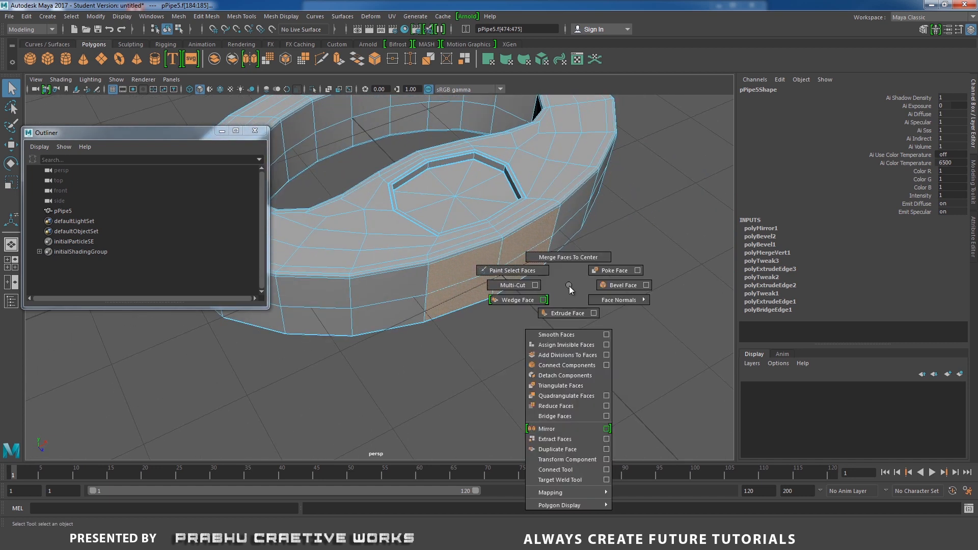
right_click_drag(569, 286, 571, 305, "shift")
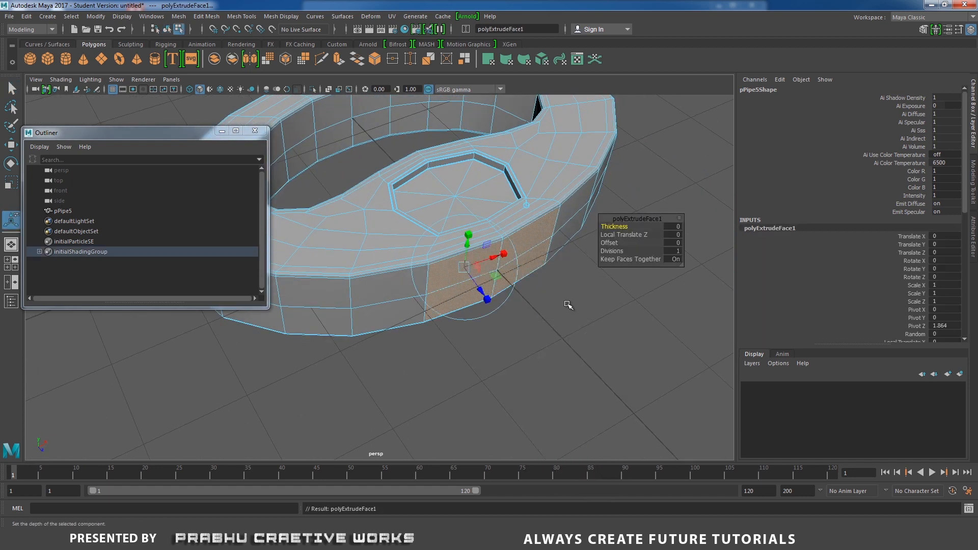
key("w")
left_click_drag(528, 301, 507, 382)
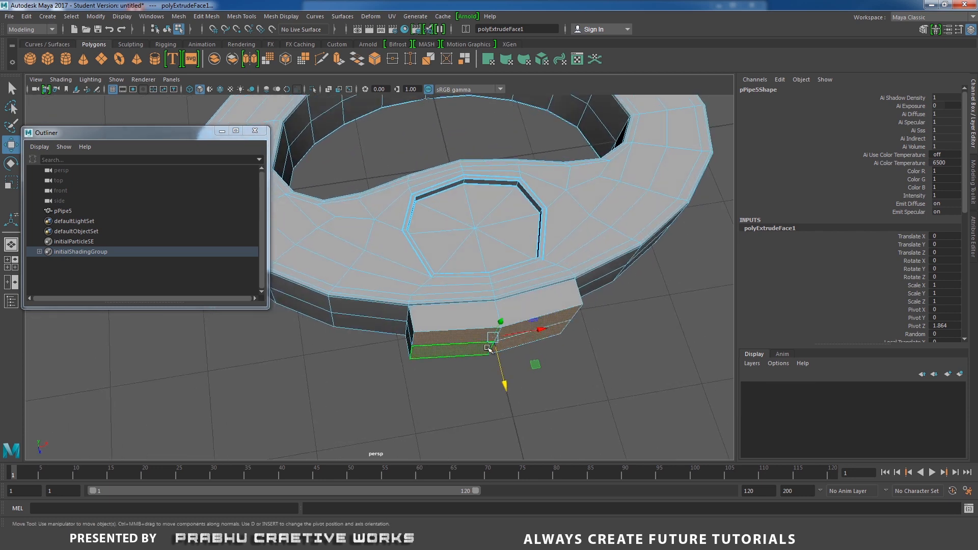
Step: Narrow the stub's end faces along X and move them back toward the bow to shorten the stub
key("r")
left_click_drag(537, 330, 546, 354)
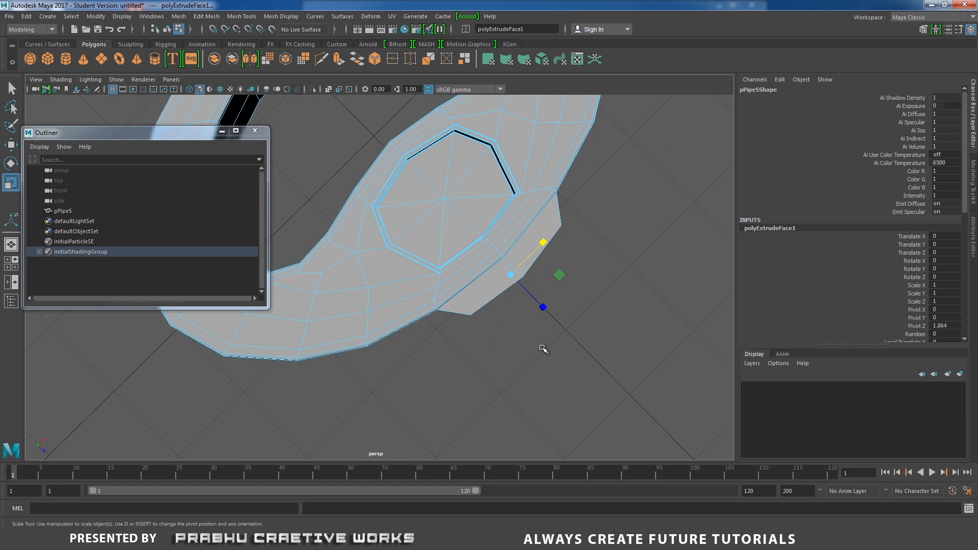
key("w")
left_click_drag(547, 315, 496, 273)
left_click(574, 338)
Step: Move the middle column of vertices on the stub's end along Z to reshape the end face
right_click_drag(495, 246, 457, 249)
left_click_drag(513, 321, 497, 343, "alt")
left_click_drag(497, 343, 505, 268, "alt")
left_click_drag(494, 334, 468, 264, "alt")
left_click(460, 241)
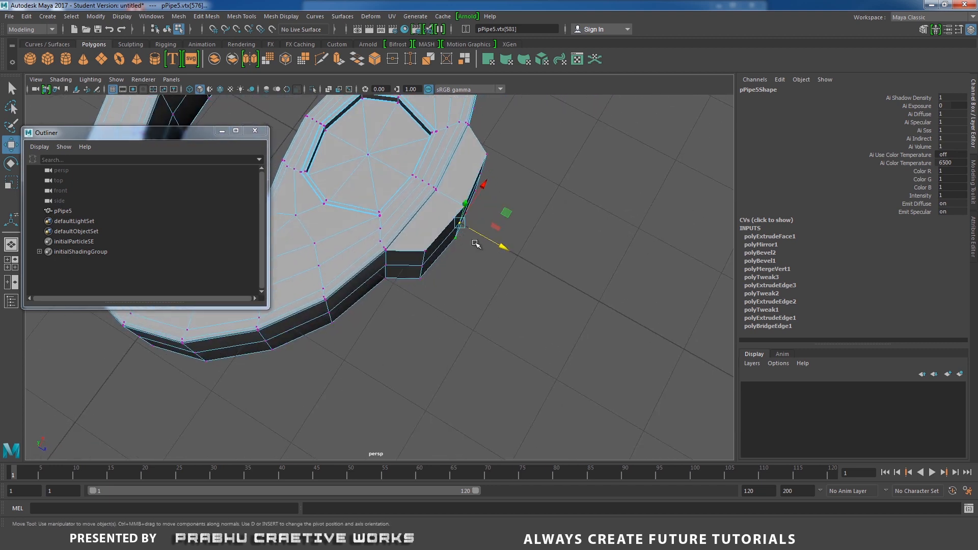
left_click_drag(500, 291, 414, 273, "alt")
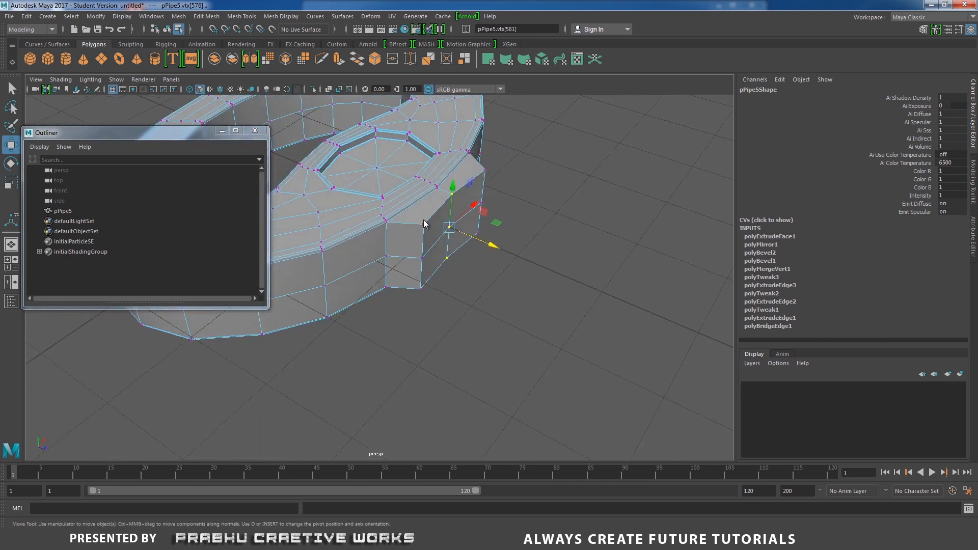
right_click_drag(423, 220, 448, 200)
Step: Select the top and corner edges around the stub's end face
left_click_drag(479, 275, 508, 304, "alt")
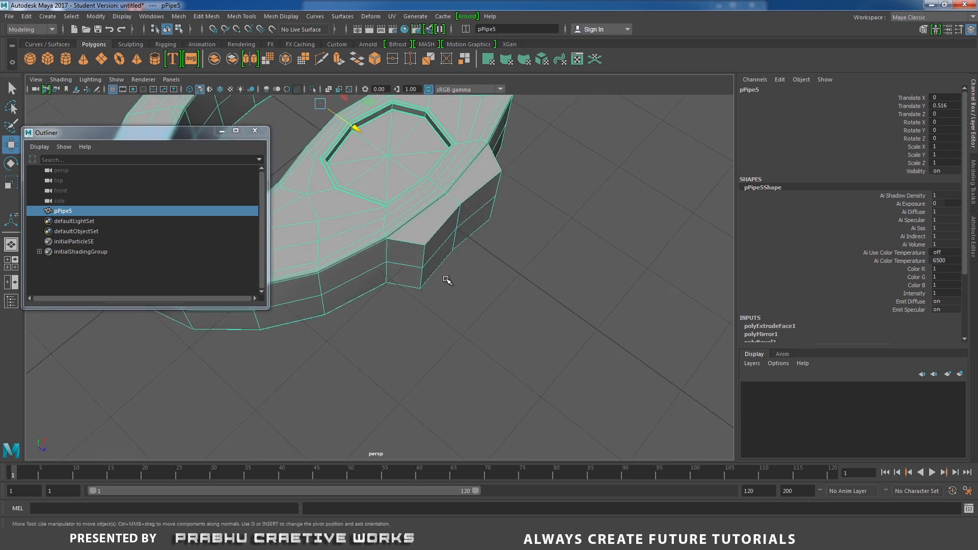
left_click_drag(447, 280, 426, 255, "alt")
right_click_drag(438, 242, 435, 214)
left_click(480, 203)
left_click(493, 202)
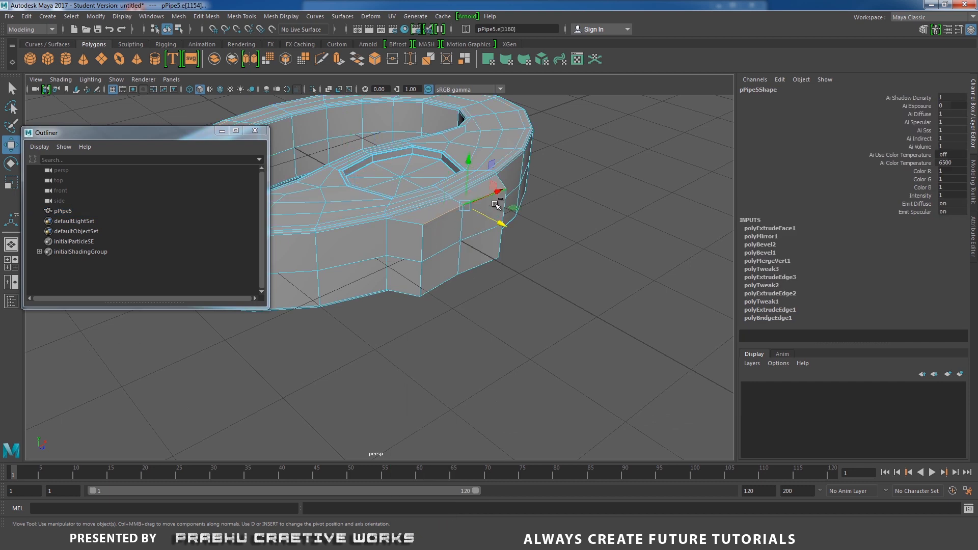
left_click(426, 249)
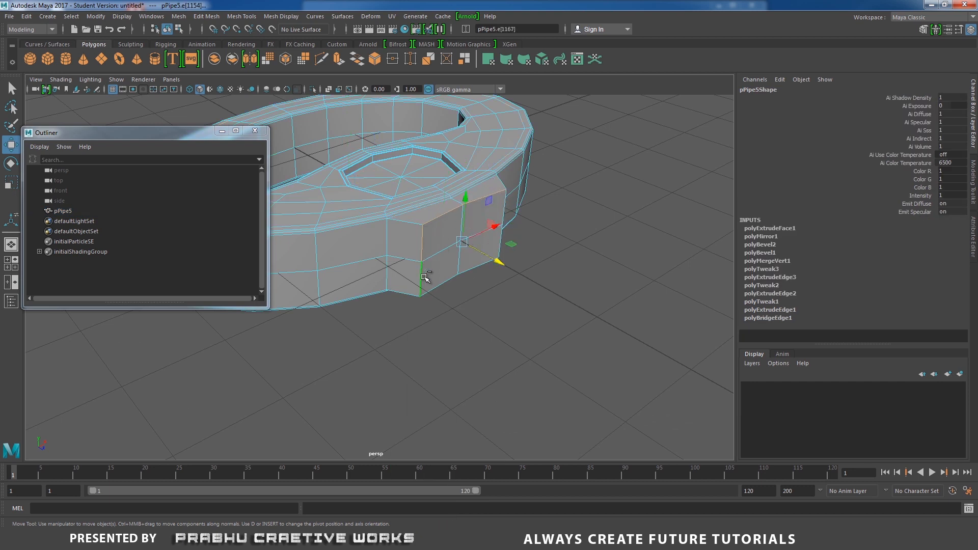
left_click_drag(439, 302, 544, 321, "alt")
left_click(492, 347)
left_click(493, 304, "shift")
scroll(530, 311, "up", 2)
right_click_drag(448, 222, 484, 205)
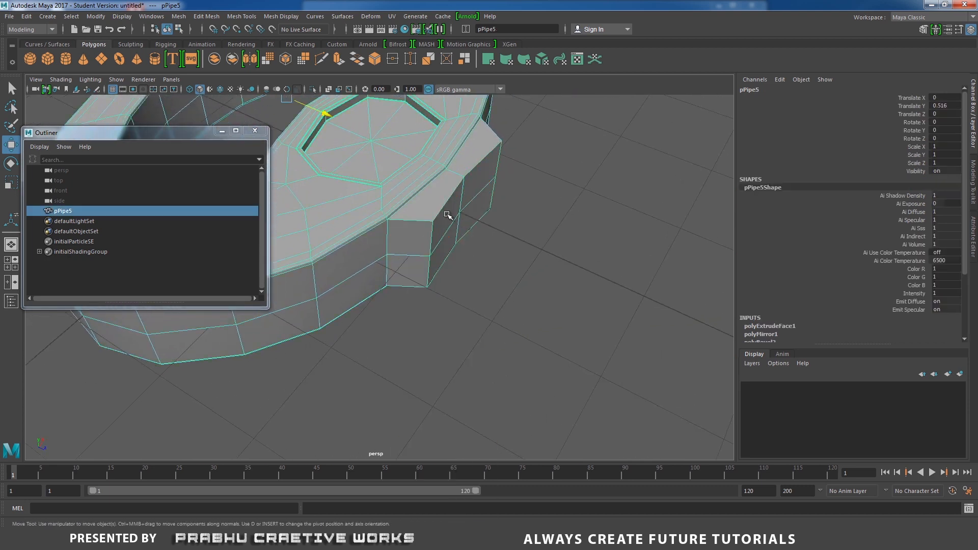
Step: Create a polygon cylinder, move it about 5 units along Z beyond the stub, and set its X rotation to -90
right_click_drag(585, 269, 404, 228, "alt")
mouse_move(528, 239)
middle_mouse_down("alt")
mouse_move(566, 242)
mouse_move(547, 245)
middle_mouse_up("alt")
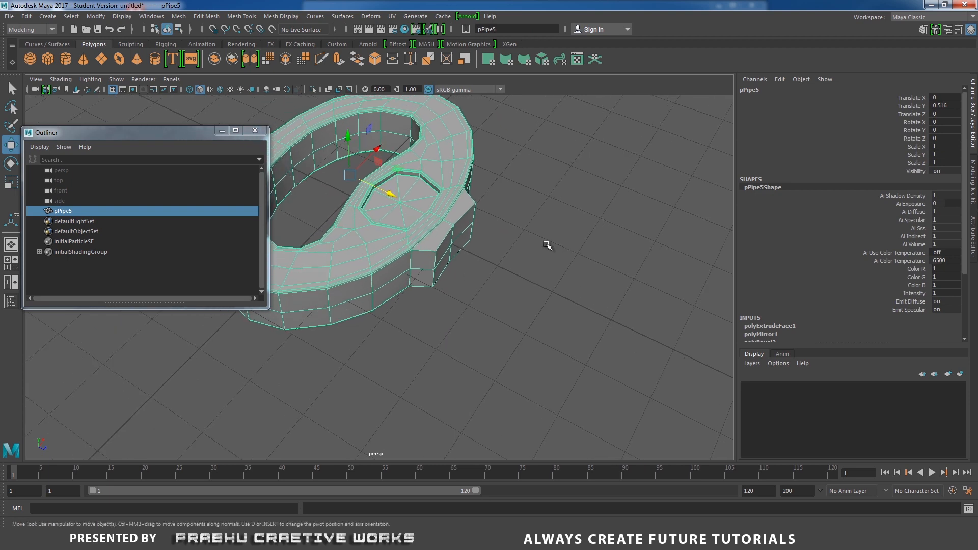
left_click(61, 60)
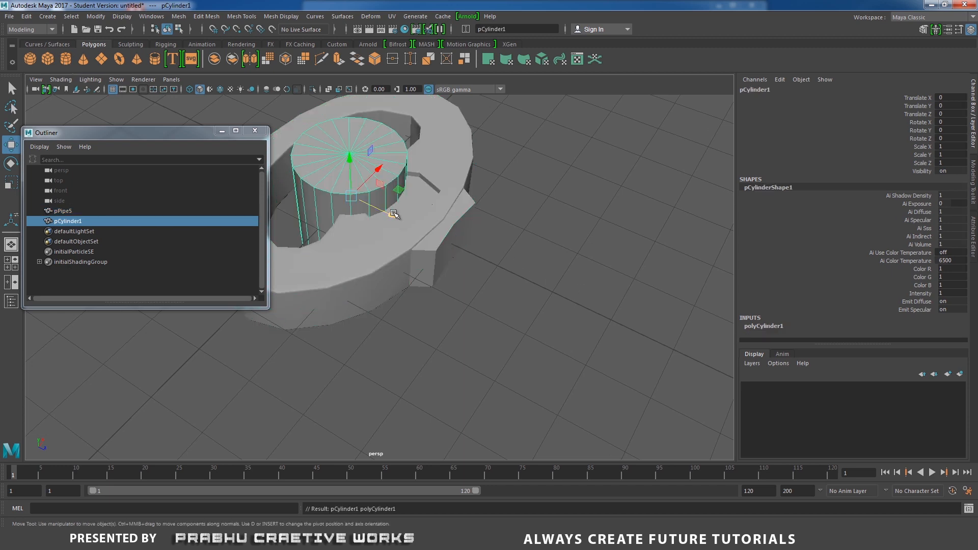
left_click_drag(393, 213, 499, 289)
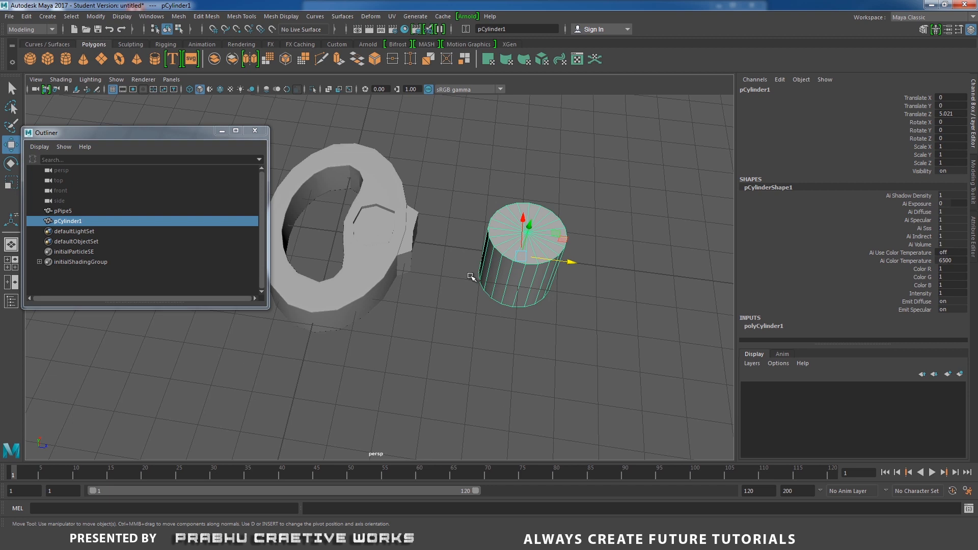
key("e")
left_click_drag(550, 236, 557, 245)
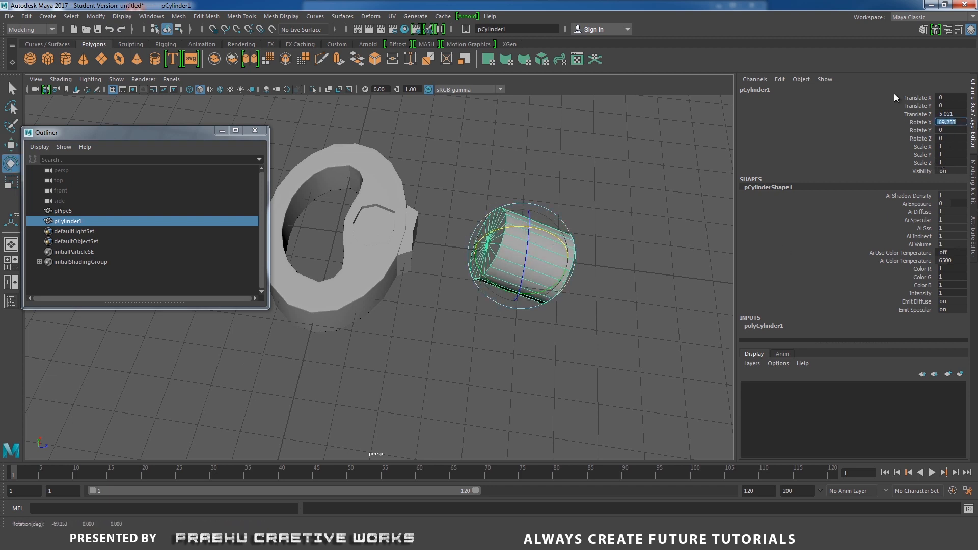
type("-90")
key("Return")
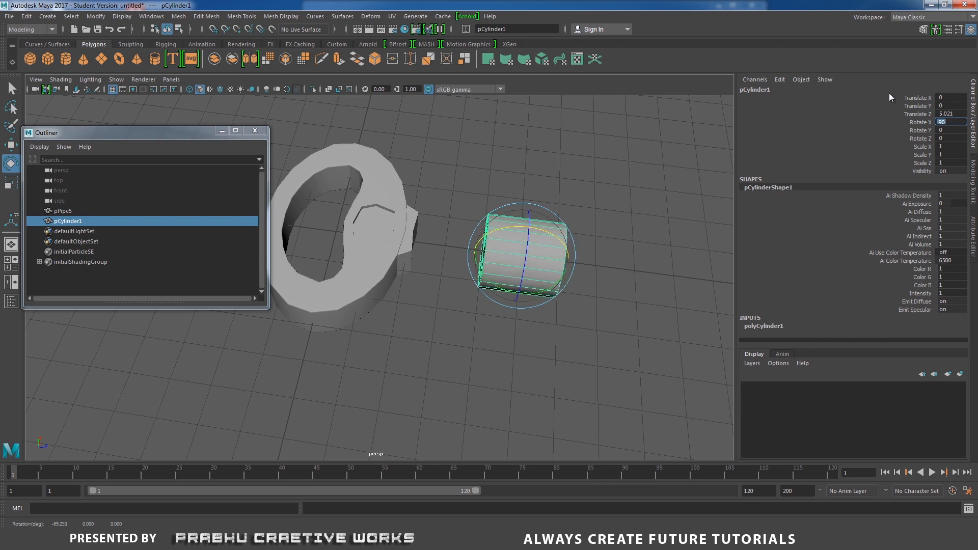
Step: Set the cylinder's axis subdivisions to 8
left_click(769, 326)
left_click_drag(963, 253, 963, 330)
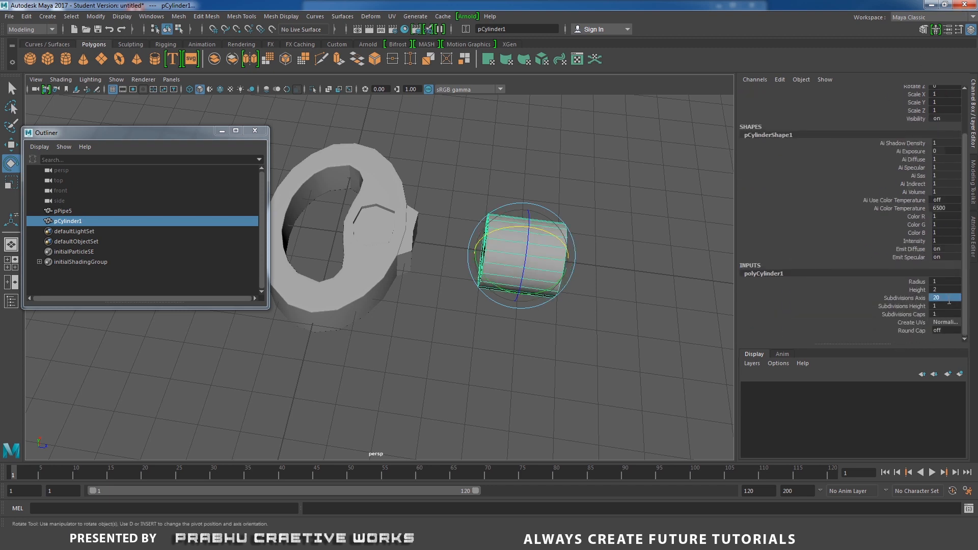
key("Return")
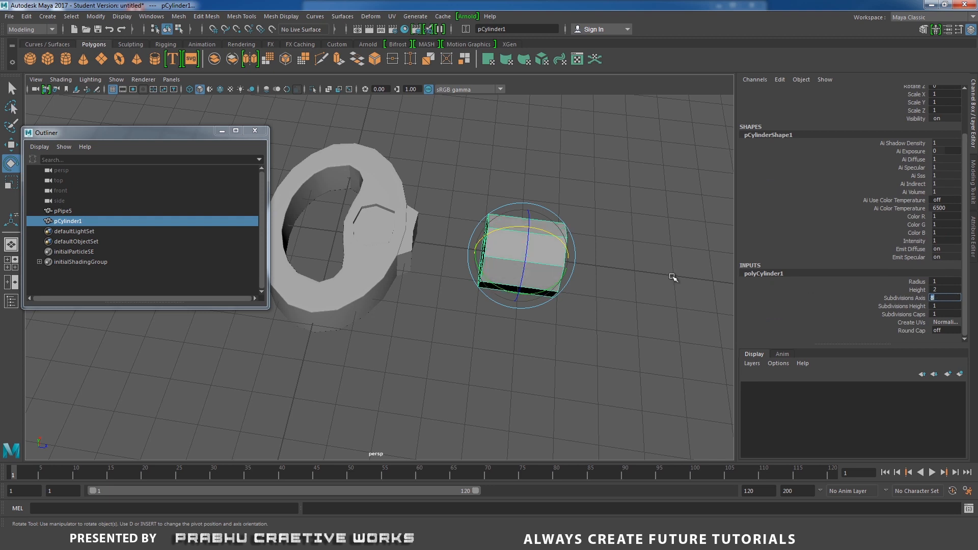
left_click(622, 276)
left_click_drag(622, 275, 549, 216, "alt")
left_click(450, 148)
Step: Scale the cylinder thinner and stretch it along its length to form the key's shank
key("r")
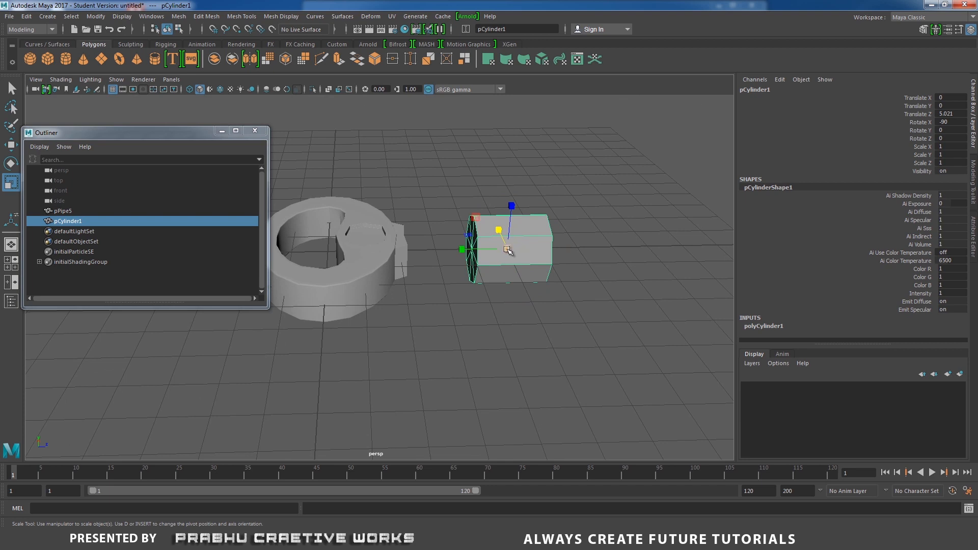
left_click_drag(508, 251, 306, 237)
right_click_drag(576, 293, 358, 270, "alt")
left_click_drag(359, 270, 443, 186, "alt")
key("w")
key("r")
Step: Thin the bow in the front view by moving its upper vertices down, and select its lower row of vertices
left_click(384, 266)
left_click_drag(382, 240, 555, 297, "alt")
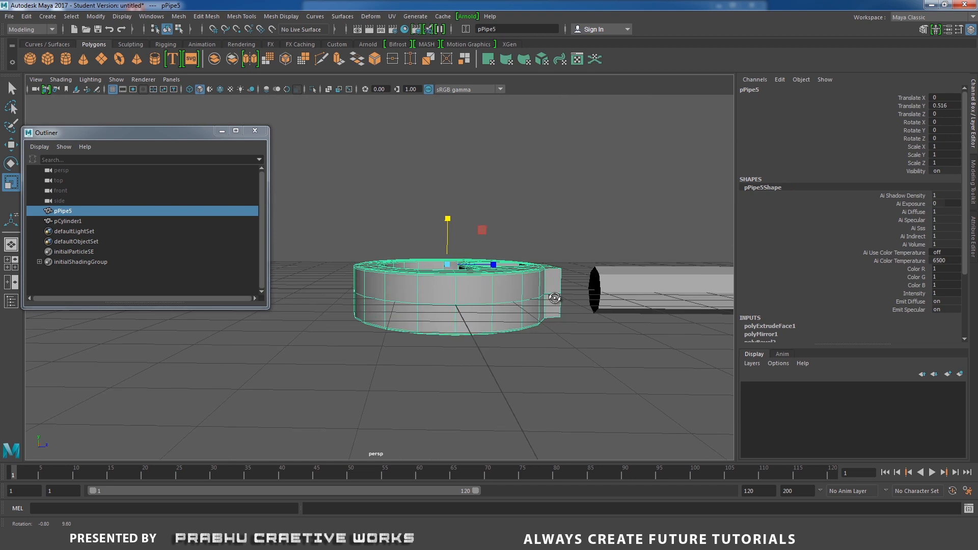
key("space")
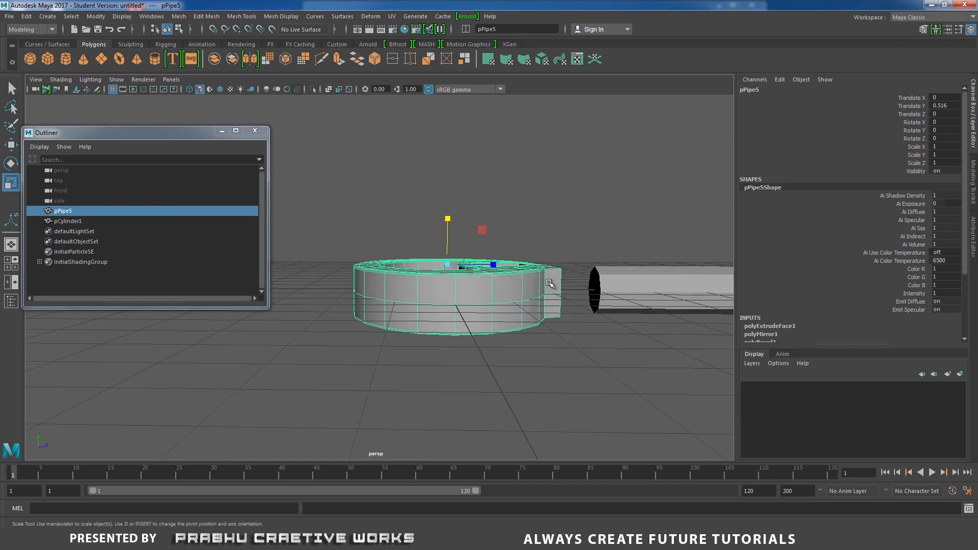
key("space")
left_click_drag(522, 271, 529, 289)
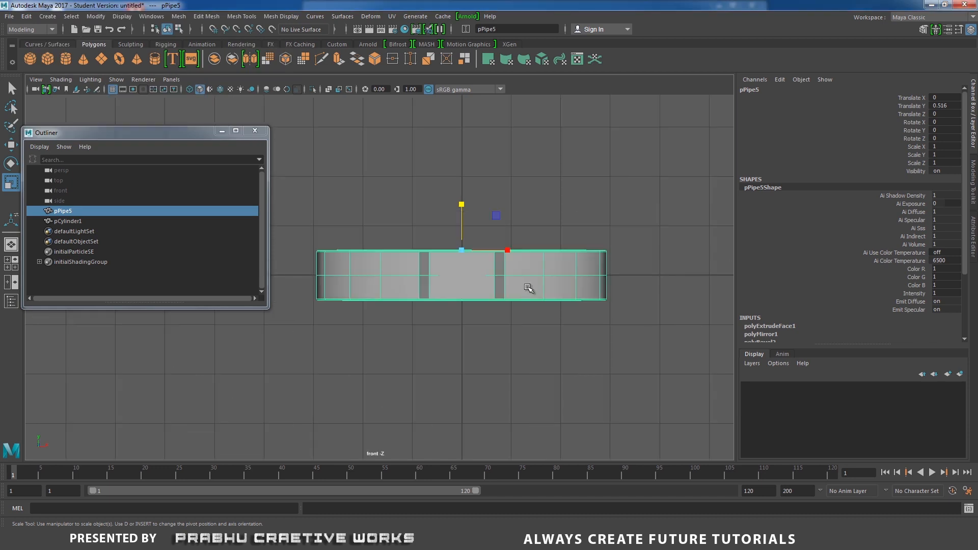
right_click_drag(429, 244, 323, 229)
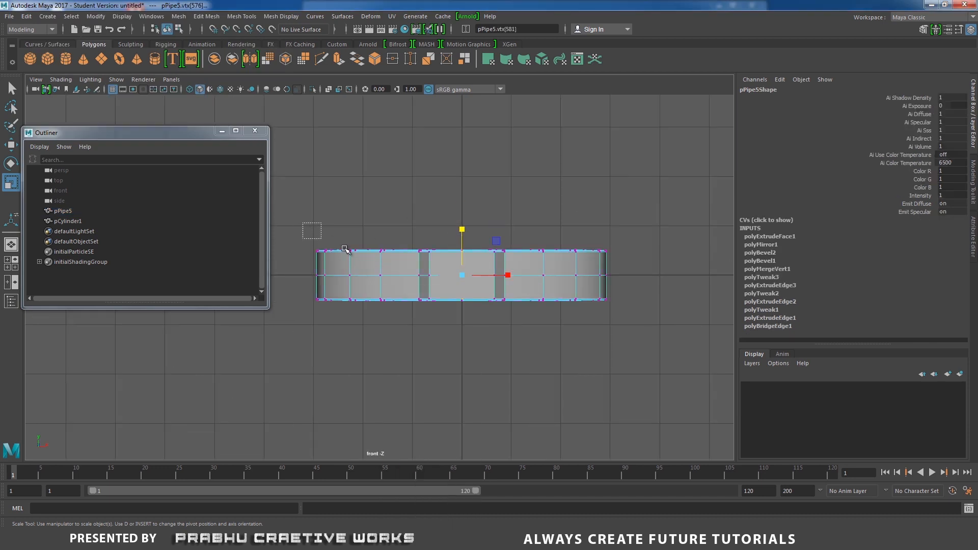
left_click_drag(344, 250, 620, 266)
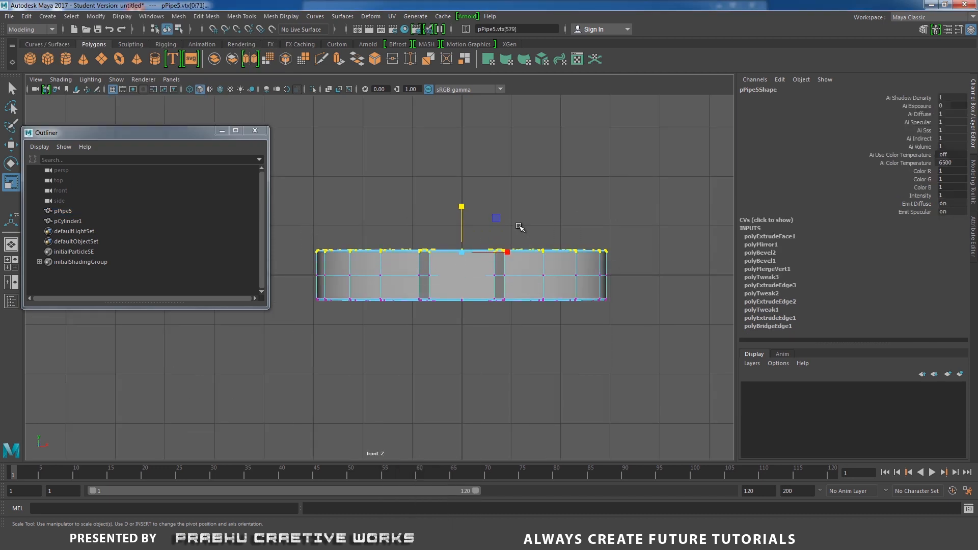
key("w")
left_click_drag(462, 201, 464, 209)
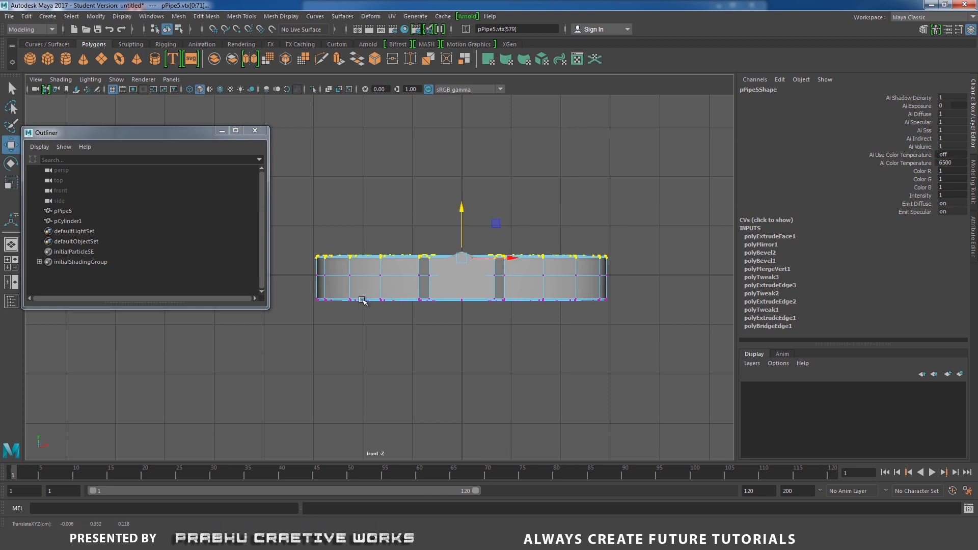
left_click_drag(313, 289, 660, 344)
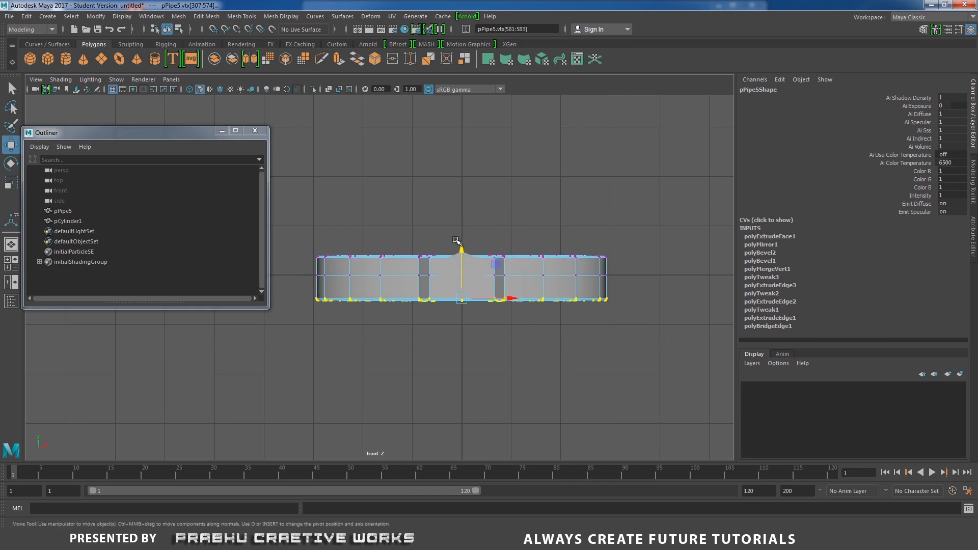
Step: Raise the bottom vertices of the key head slightly in the front view, and return to object mode in the perspective view with nothing selected
left_click_drag(462, 245, 462, 241)
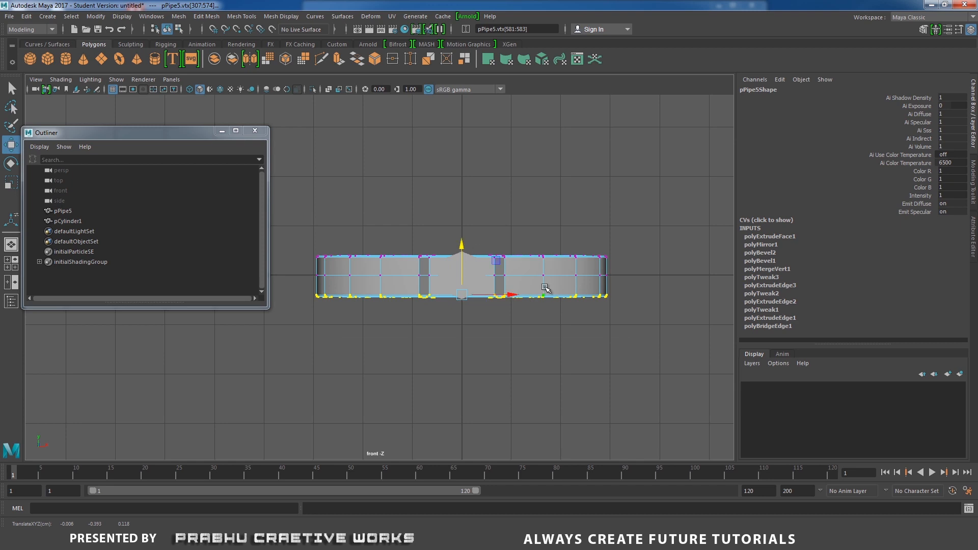
key("space")
left_click_drag(544, 287, 546, 259)
left_click_drag(563, 272, 537, 278, "alt")
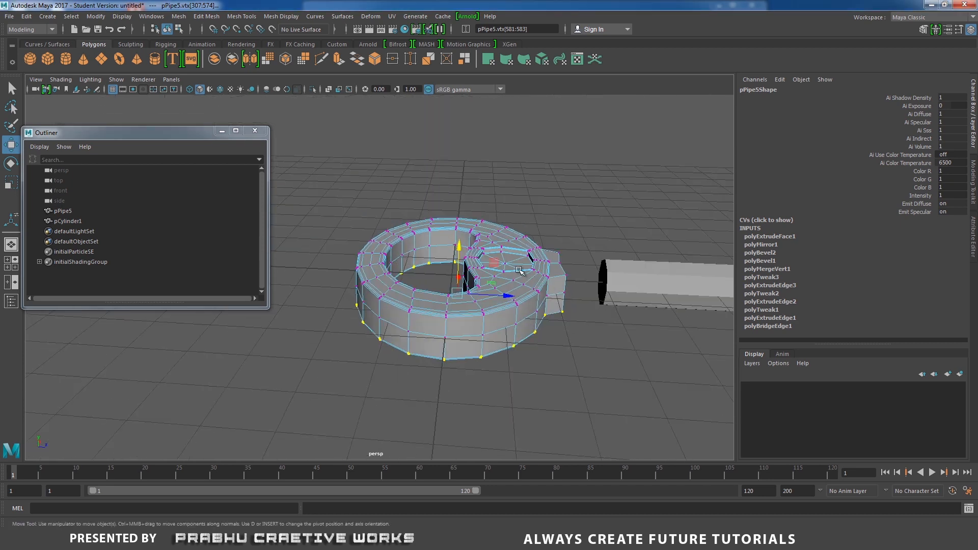
right_click_drag(518, 247, 567, 203)
left_click(567, 201)
Step: Select the front vertices of the key head's protruding stub and scale them narrower along X
left_click_drag(565, 277, 539, 311, "alt")
middle_click_drag(540, 310, 530, 188, "alt")
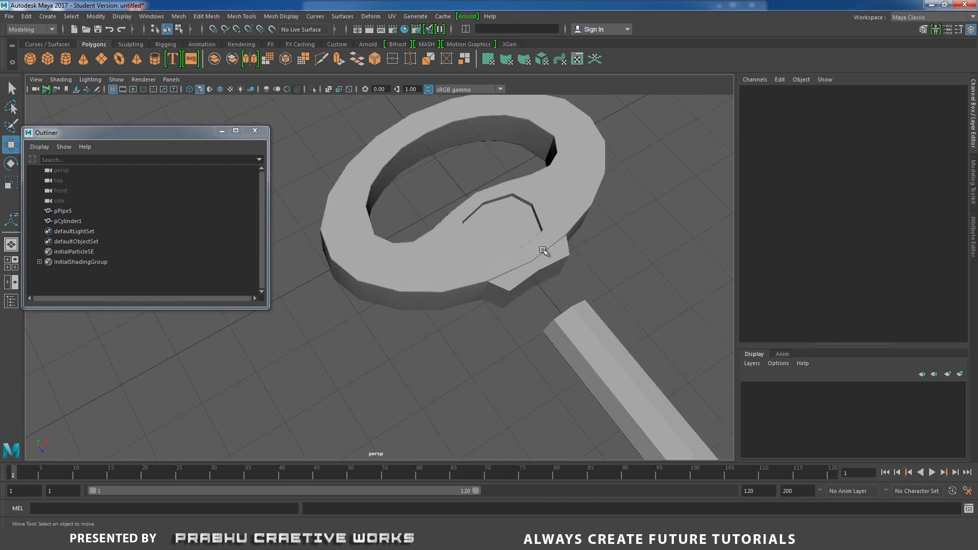
left_click(543, 250)
left_click_drag(542, 250, 550, 310, "alt")
middle_click_drag(526, 275, 410, 209, "alt")
right_click_drag(410, 209, 473, 292, "alt")
left_click_drag(473, 292, 406, 291, "alt")
right_click_drag(439, 247, 437, 277)
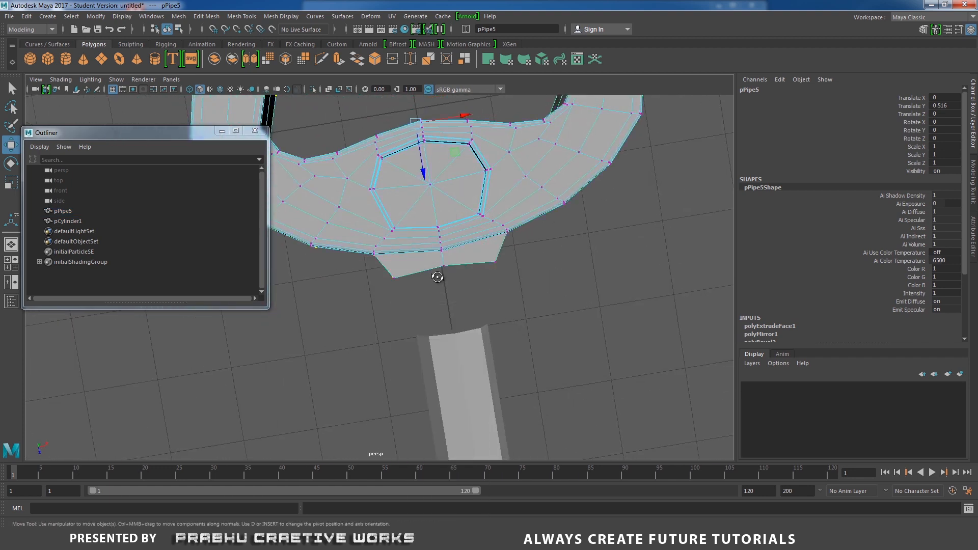
left_click_drag(438, 277, 388, 308, "alt")
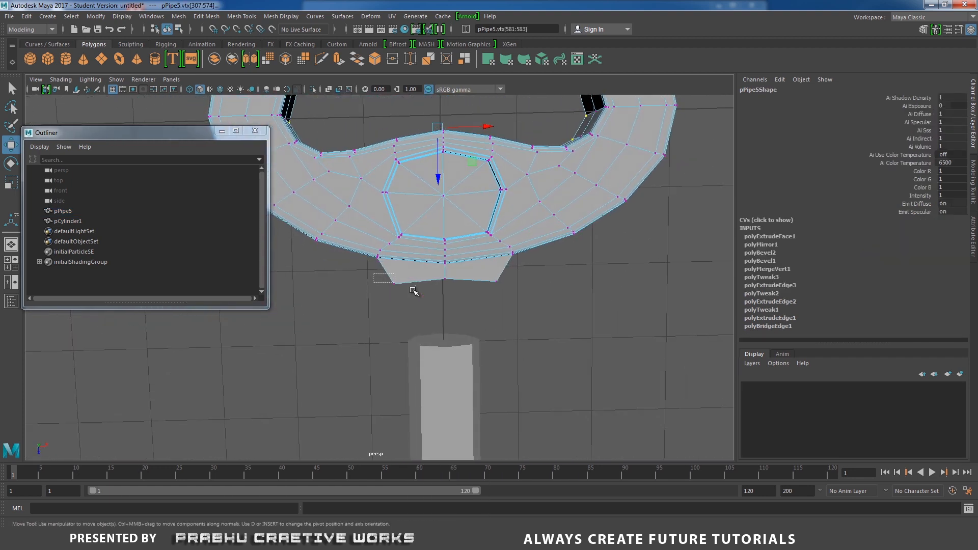
left_click_drag(528, 308, 529, 308)
left_click_drag(529, 308, 442, 284, "alt")
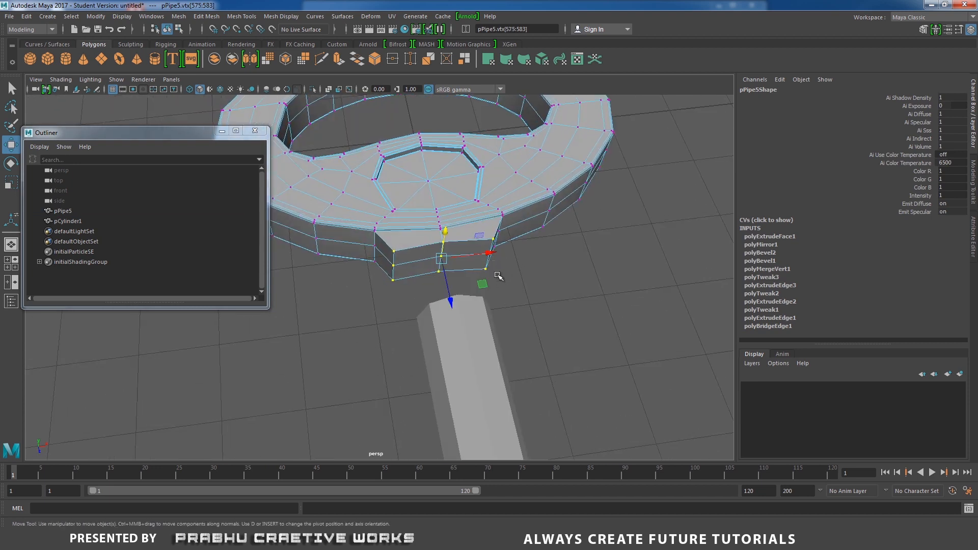
key("r")
left_click_drag(487, 257, 475, 256)
Step: Scale the shaft cylinder down uniformly to about 0.422 × 5.304 × 0.422 and move it along Z to 7.567, against the head's stub
left_click_drag(479, 256, 576, 249, "alt")
left_click(550, 232)
right_click_drag(448, 204, 434, 212, "alt")
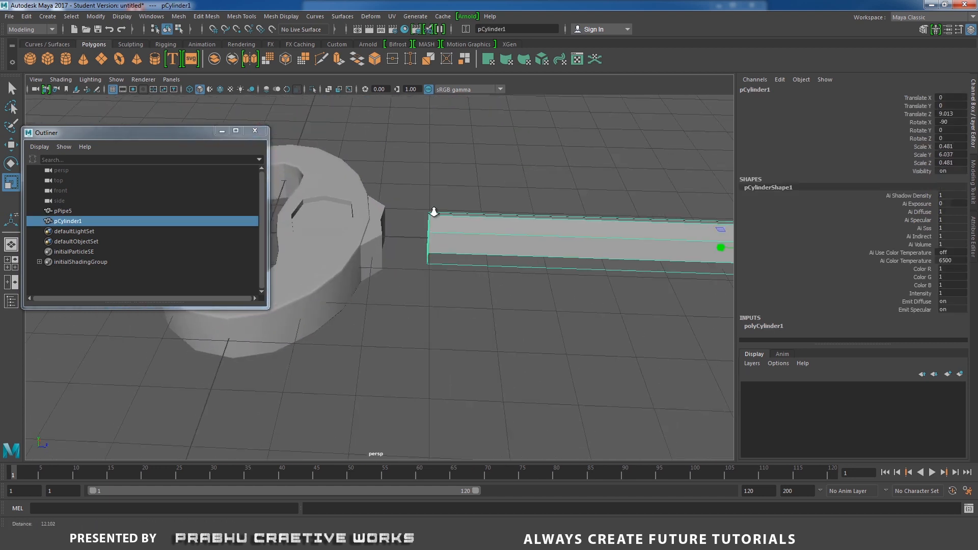
left_click_drag(434, 212, 514, 243, "alt")
left_click_drag(587, 179, 557, 185)
left_click_drag(515, 225, 492, 262, "alt")
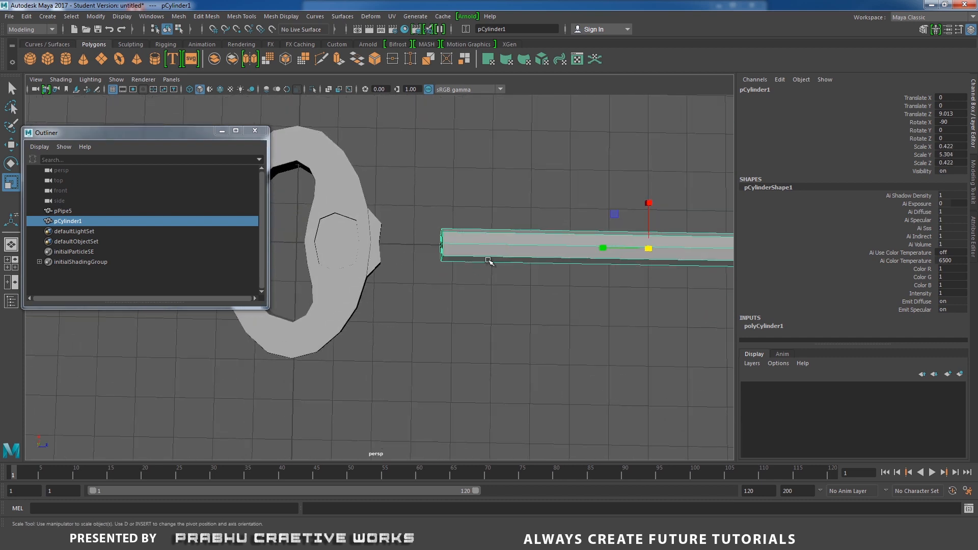
key("w")
left_click_drag(596, 246, 489, 257)
Step: Move the shaft's far-end vertices farther from the head to lengthen it, checking the proportions against the reference key photo
right_click_drag(489, 256, 526, 237)
left_click_drag(541, 168, 618, 266)
left_click_drag(538, 271, 524, 317, "alt")
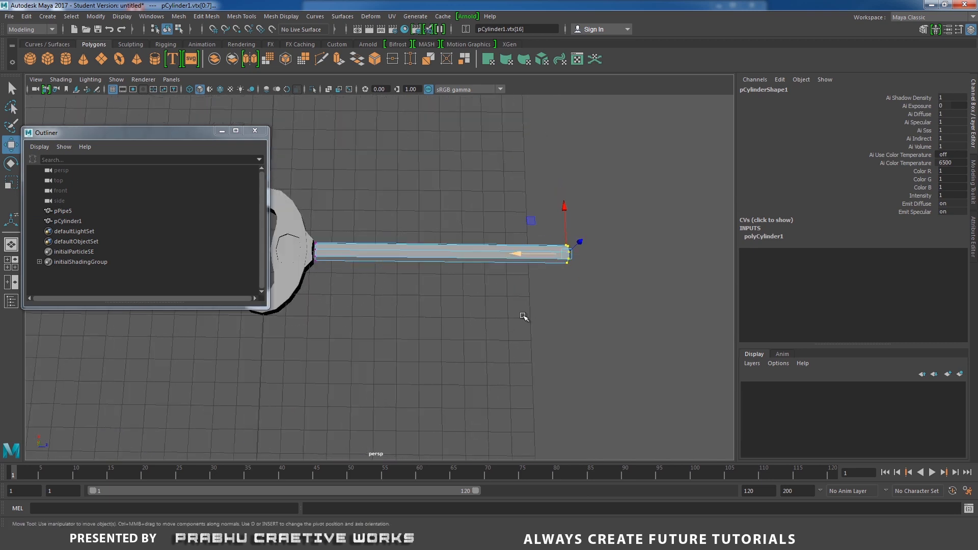
left_click(367, 540)
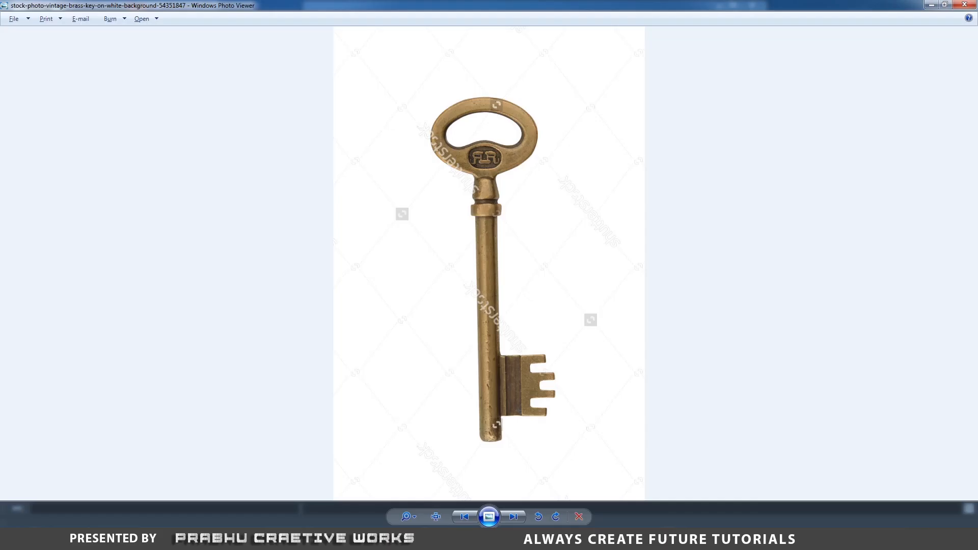
left_click(367, 540)
left_click_drag(515, 255, 539, 256)
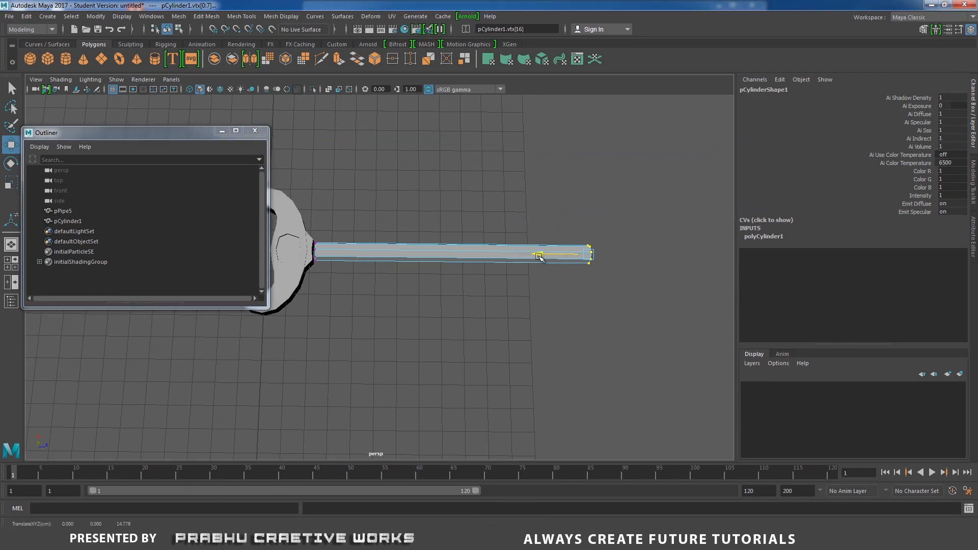
Step: Check the collar in the reference photo, pull the shaft's head-side end vertices back from the key head, and return to object mode
middle_click_drag(515, 249, 561, 282, "alt")
right_click_drag(561, 282, 647, 332, "alt")
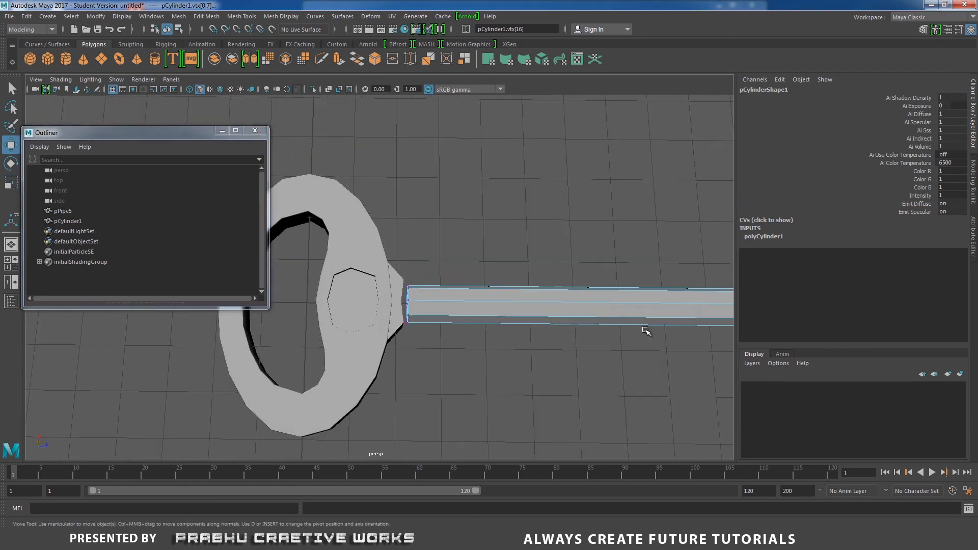
middle_click_drag(539, 352, 537, 321, "alt")
left_click_drag(537, 321, 552, 309, "alt")
right_click_drag(552, 308, 556, 312, "alt")
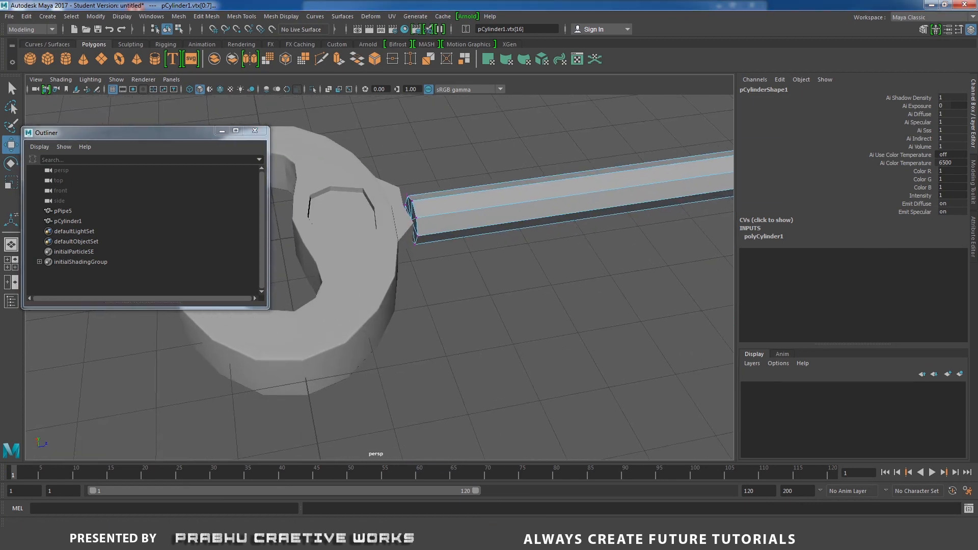
left_click(367, 541)
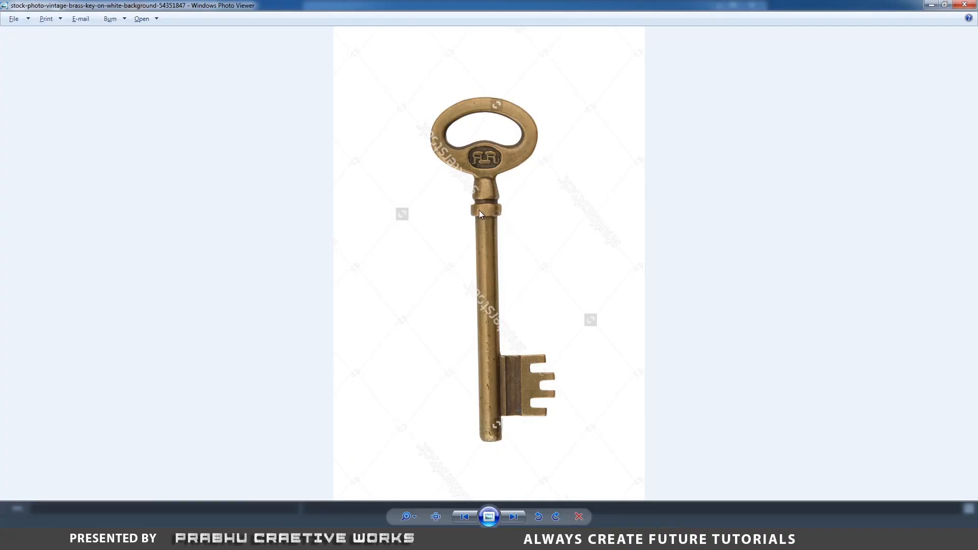
left_click(367, 540)
left_click_drag(435, 323, 422, 337, "alt")
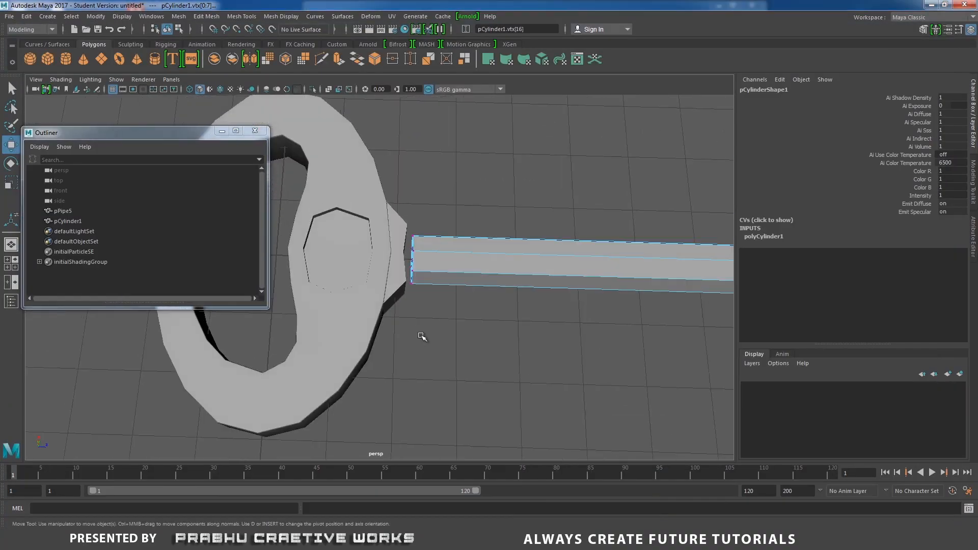
left_click_drag(381, 209, 453, 292)
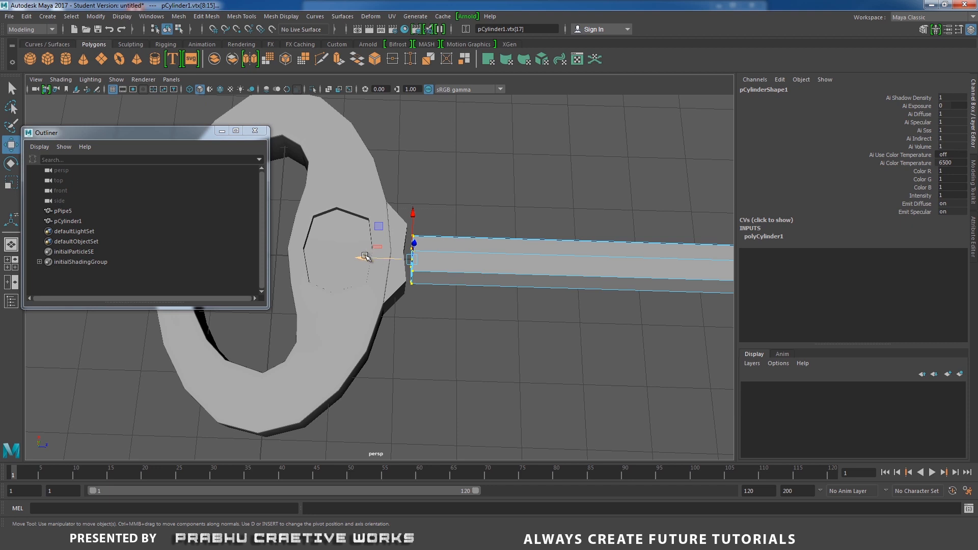
left_click_drag(365, 257, 459, 259)
right_click(543, 249)
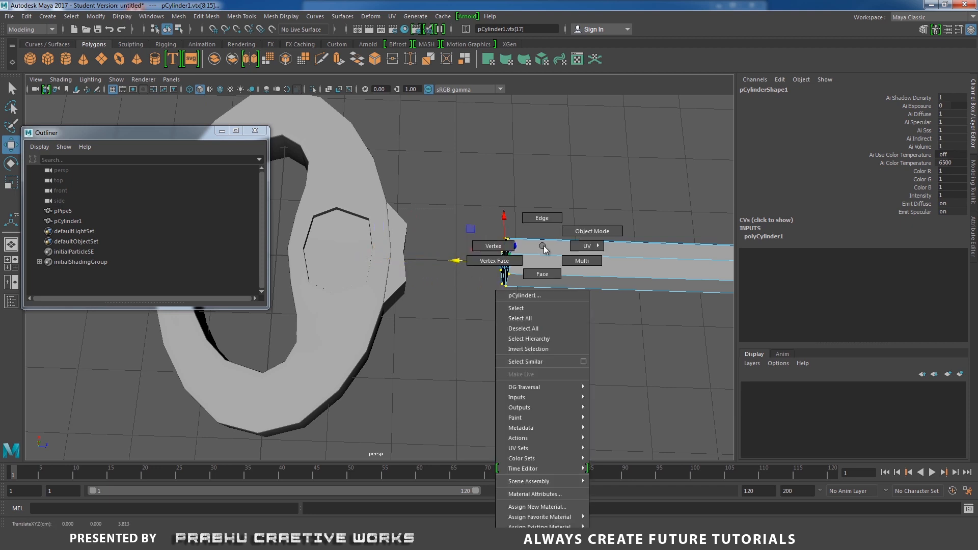
left_click(592, 230)
Step: Extrude all faces of the shaft's head-side end cap and scale them slightly inward
left_click_drag(517, 266, 622, 297, "alt")
middle_click_drag(596, 227, 543, 258, "alt")
scroll(515, 277, "up", 3)
right_click(528, 220)
left_click(473, 212)
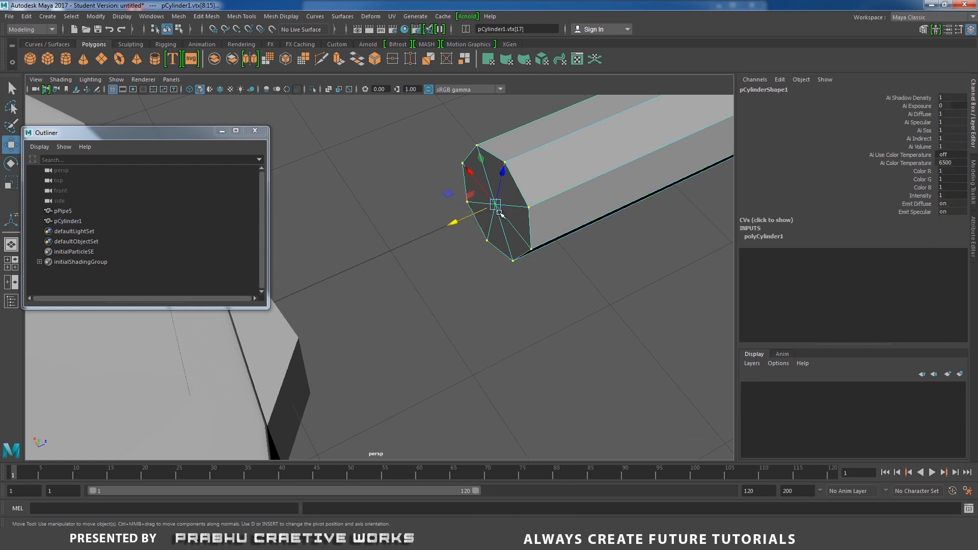
left_click(611, 384)
left_click(495, 207)
key("ctrl+F11")
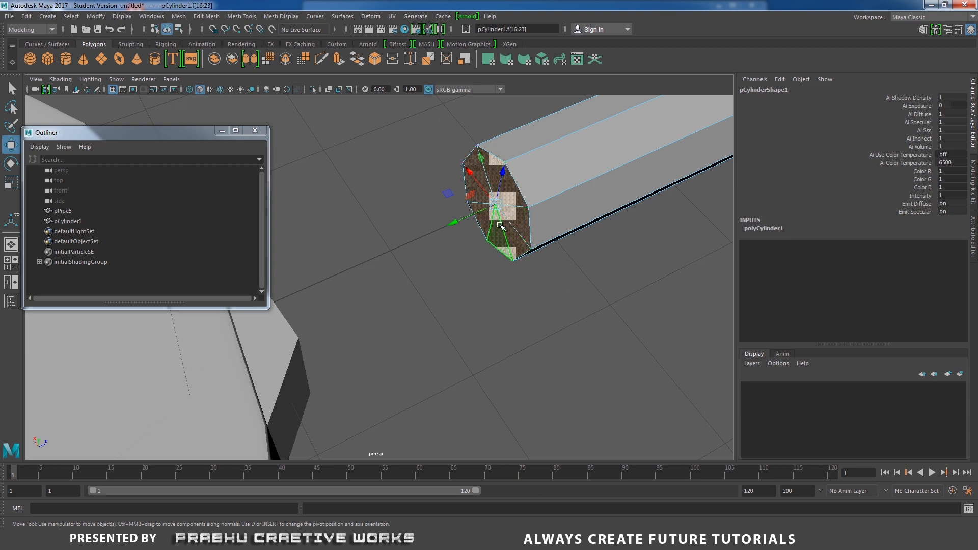
right_click_drag(511, 225, 512, 247, "shift")
middle_click_drag(519, 234, 428, 300, "alt")
right_click_drag(428, 301, 507, 297, "alt")
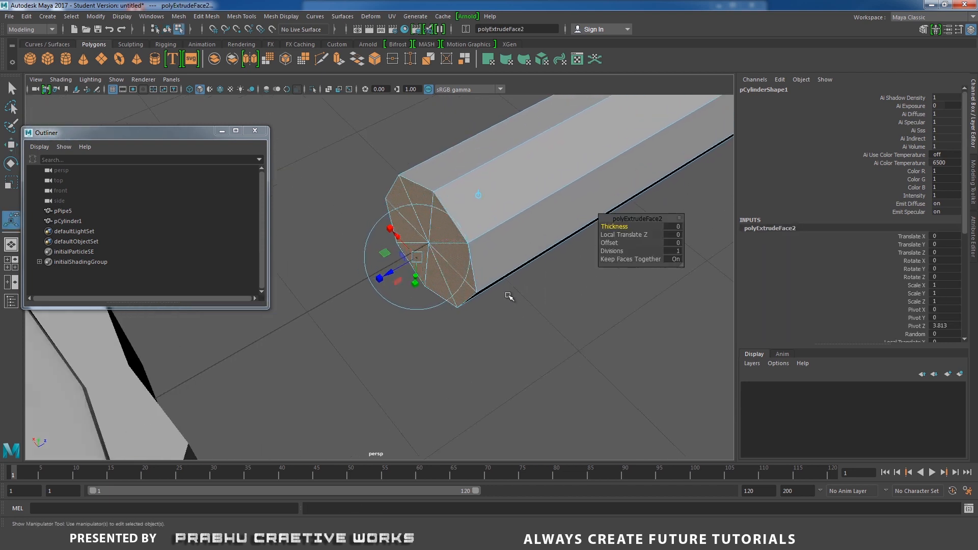
key("r")
left_click_drag(429, 245, 415, 251)
Step: Extrude the inset end faces a short way toward the head, and extrude them again scaled slightly outward to form a lip
right_click_drag(569, 286, 569, 307, "shift")
key("w")
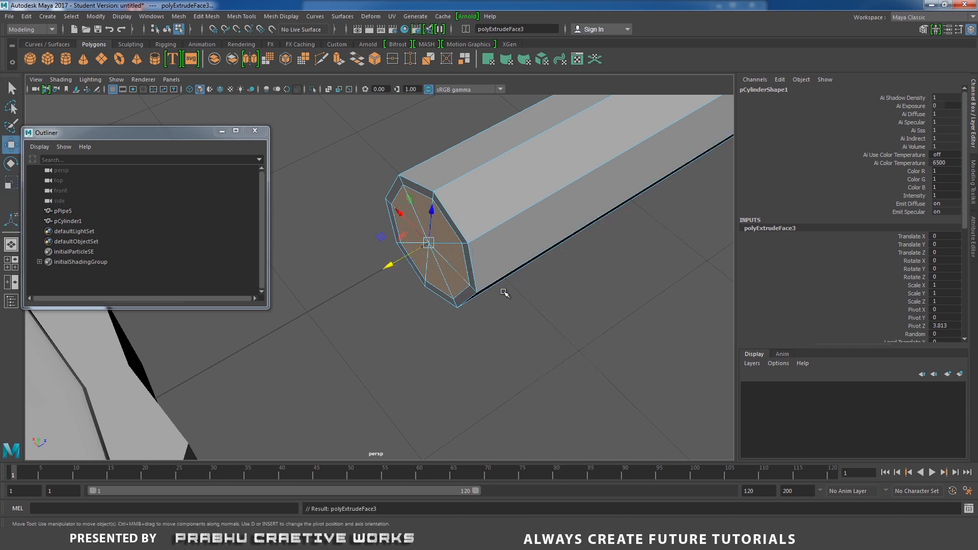
left_click_drag(396, 269, 376, 277)
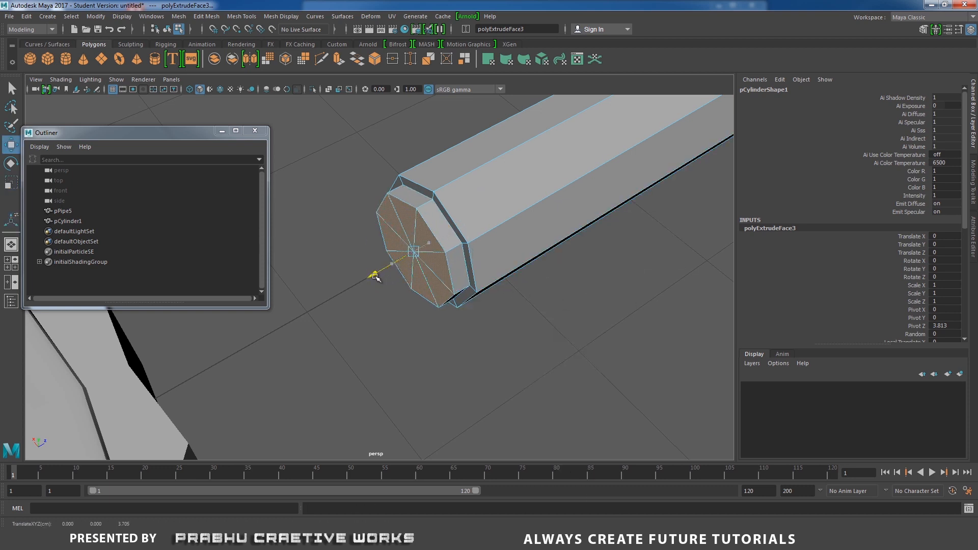
mouse_move(526, 310)
right_mouse_down("shift")
mouse_move(528, 335)
mouse_move(526, 328)
right_mouse_up("shift")
key("r")
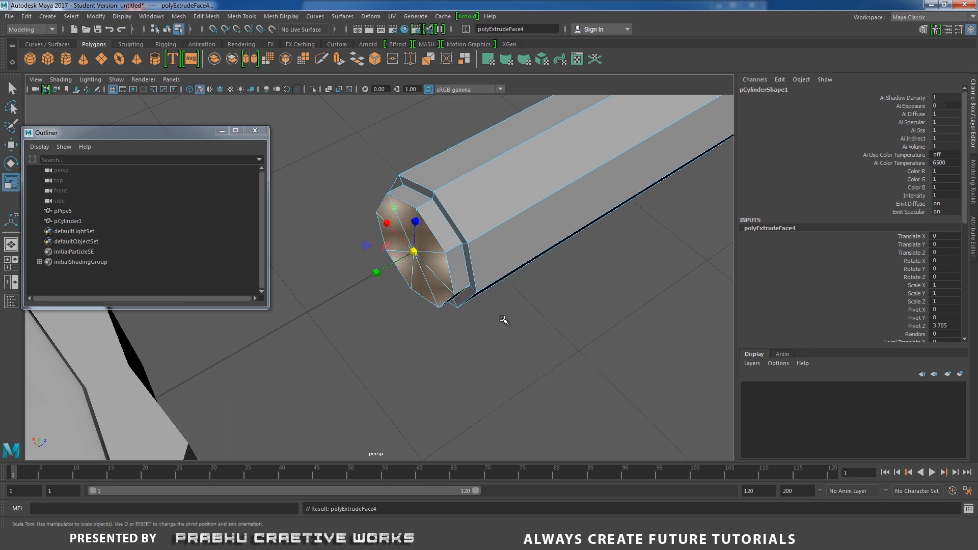
left_click_drag(415, 259, 431, 249)
Step: Extrude the end faces toward the key head and scale them down to form a tapered neck on the shaft
right_click_drag(553, 304, 551, 329, "shift")
key("w")
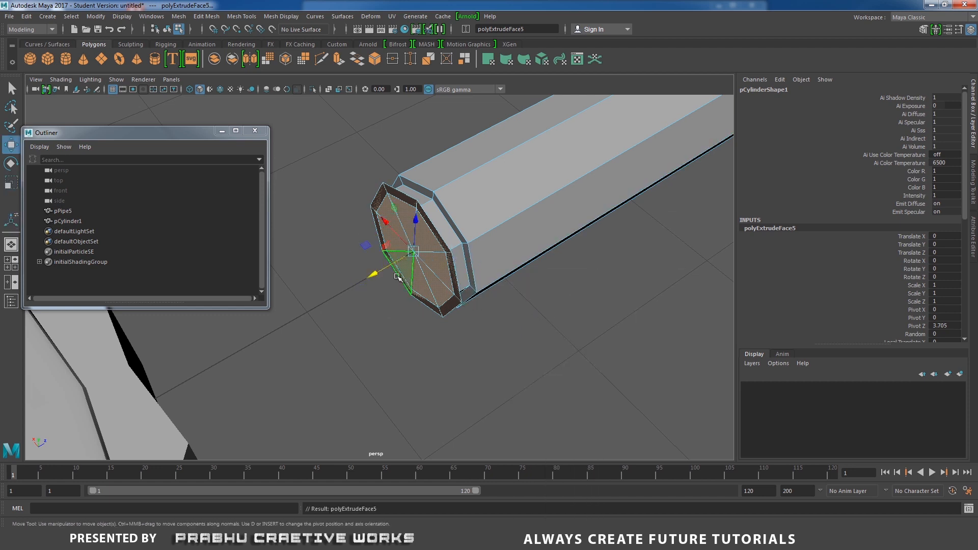
left_click_drag(374, 273, 569, 295)
key("r")
key("w")
left_click_drag(434, 289, 401, 290)
Step: Return to object mode and scale the whole shaft up uniformly to about 0.467 × 5.859 × 0.467
right_click_drag(563, 319, 430, 279, "alt")
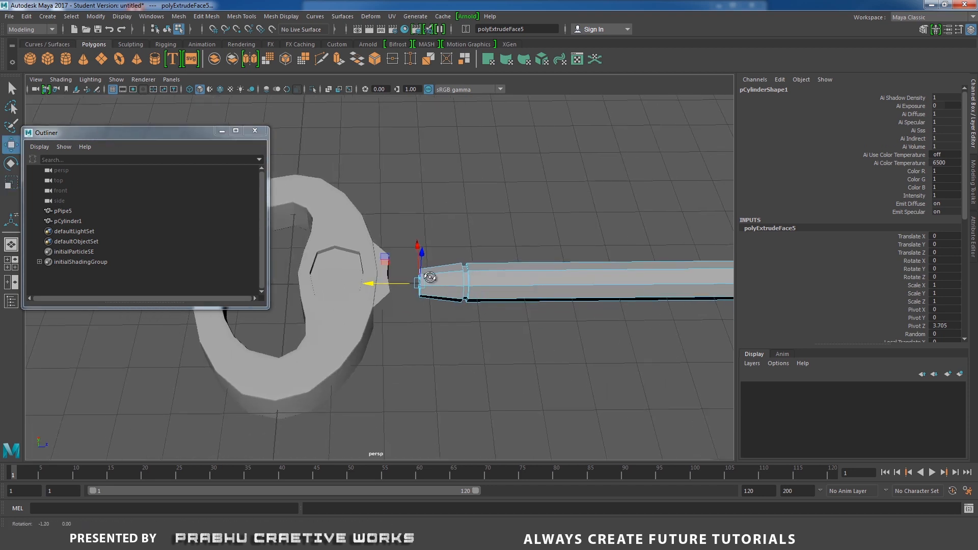
left_click_drag(430, 278, 472, 298, "alt")
right_click_drag(471, 298, 510, 270, "alt")
middle_click_drag(510, 271, 508, 271, "alt")
right_click_drag(495, 253, 544, 232)
key("r")
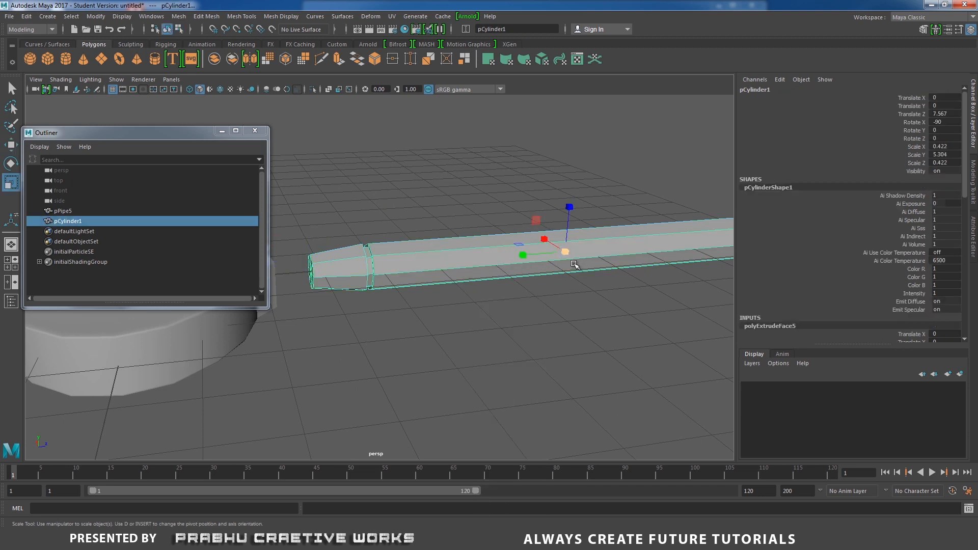
left_click_drag(565, 252, 632, 288)
right_click_drag(631, 288, 438, 268, "alt")
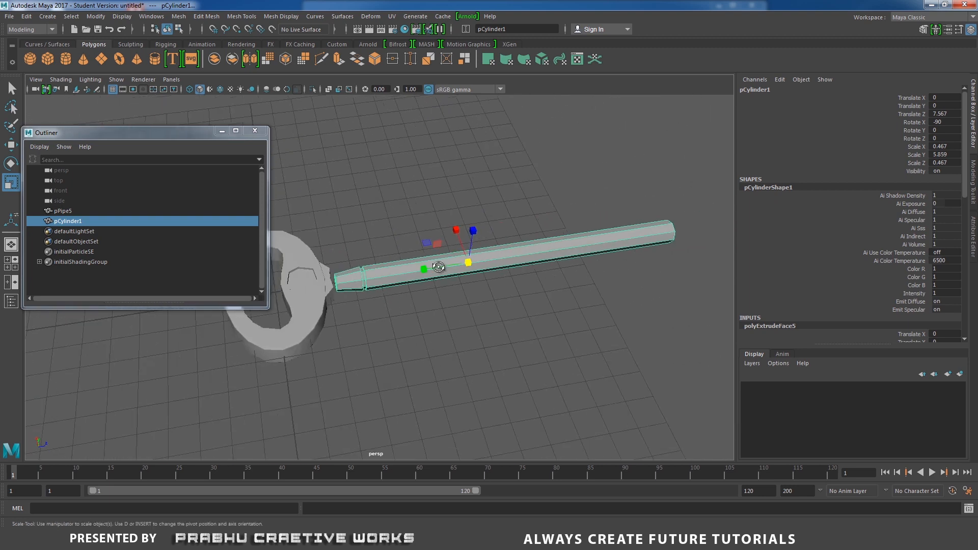
left_click_drag(439, 269, 468, 290, "alt")
right_click_drag(467, 291, 529, 277, "alt")
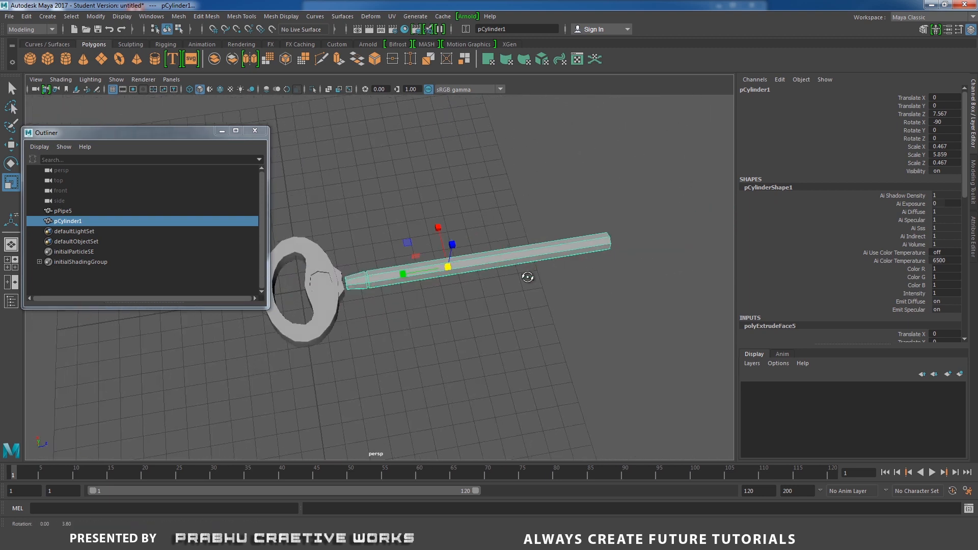
left_click_drag(528, 277, 571, 248, "alt")
Step: Move the shaft's far-end vertices toward the key head to shorten the shaft, and return to object mode
key("F9")
left_click_drag(531, 201, 637, 291)
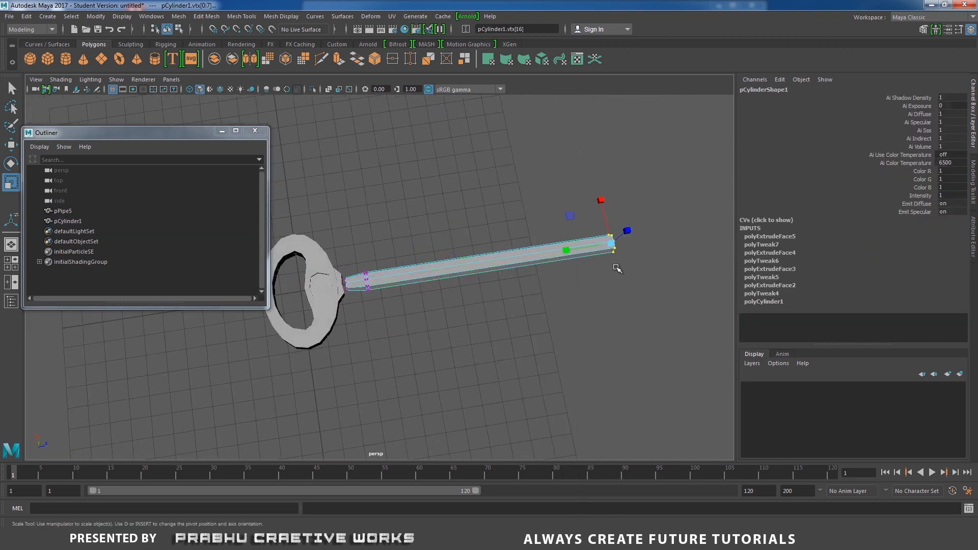
key("w")
left_click_drag(566, 250, 552, 249)
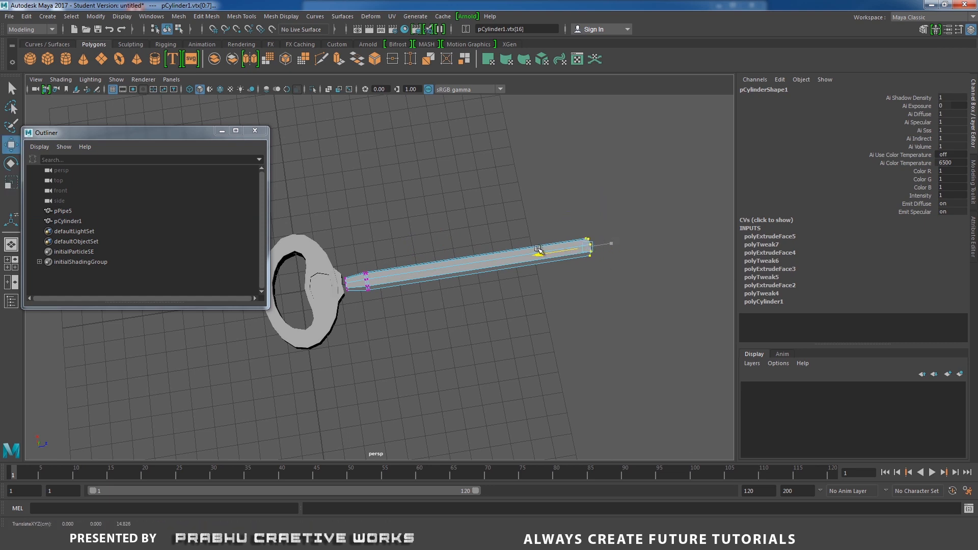
left_click_drag(442, 279, 413, 276, "alt")
right_click_drag(412, 275, 444, 286, "alt")
middle_click_drag(443, 286, 516, 275, "alt")
right_click_drag(516, 275, 731, 433, "alt")
right_click_drag(586, 255, 652, 225)
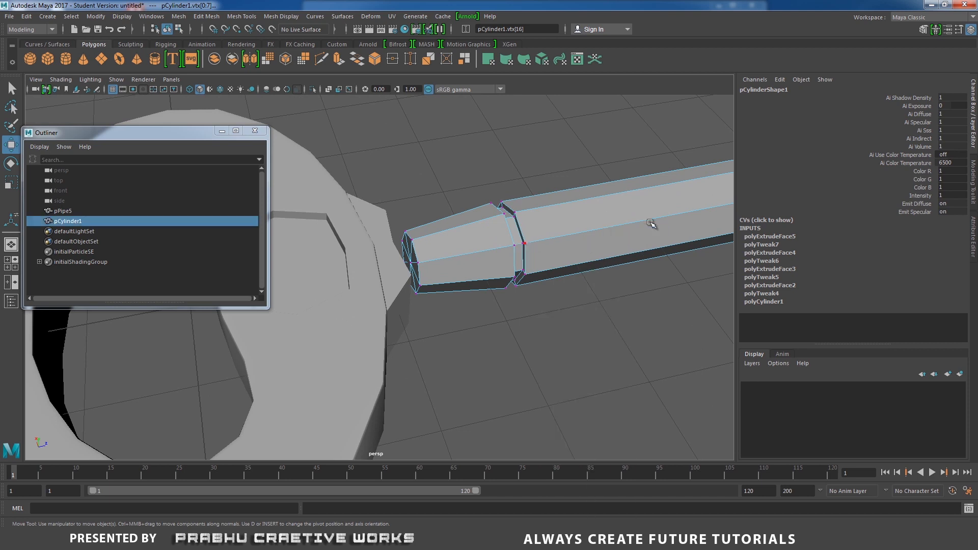
Step: Try inserting two edge loops around the shaft beyond the groove with the Insert Edge Loop tool, and undo them
left_click_drag(545, 263, 487, 275, "alt")
right_click_drag(487, 275, 616, 372, "alt")
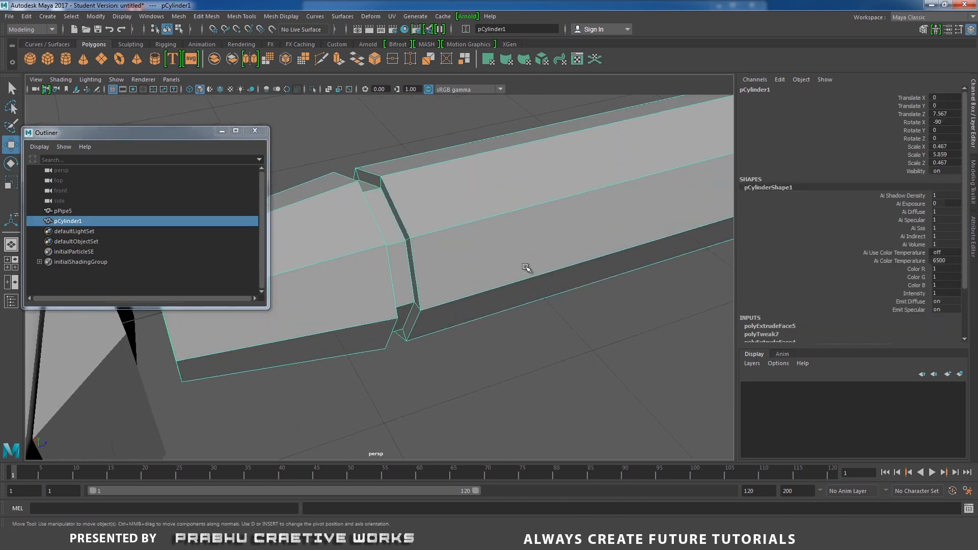
right_click_drag(526, 268, 470, 282, "shift")
left_click(473, 224)
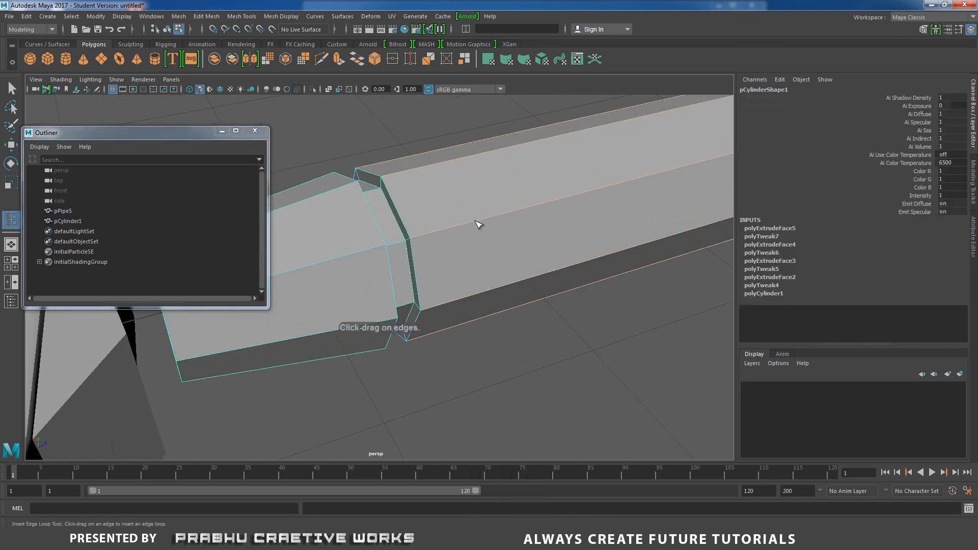
left_click(469, 223)
right_click_drag(469, 223, 325, 236, "alt")
left_click_drag(683, 301, 607, 315, "alt")
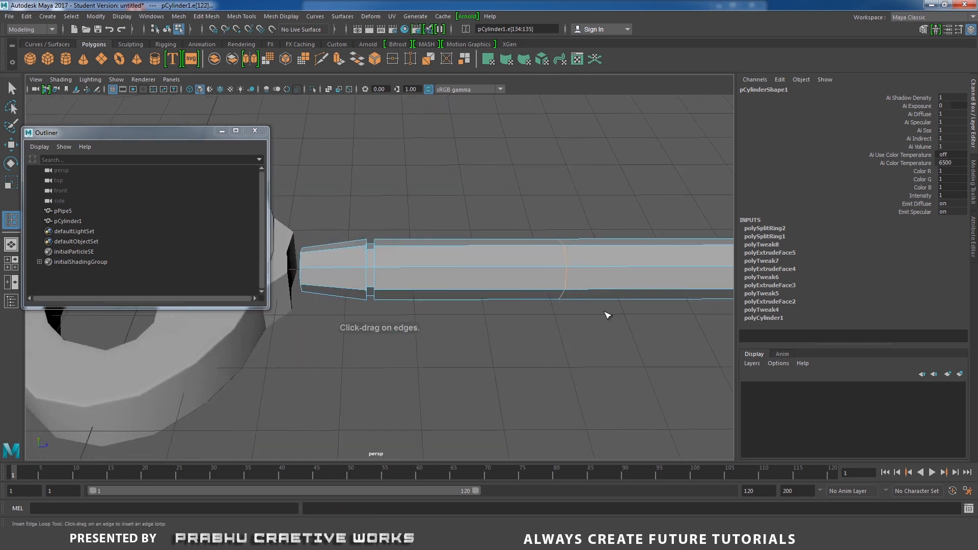
right_click_drag(607, 314, 421, 275, "alt")
left_click_drag(421, 275, 450, 294, "alt")
key("ctrl+z")
key("ctrl+z")
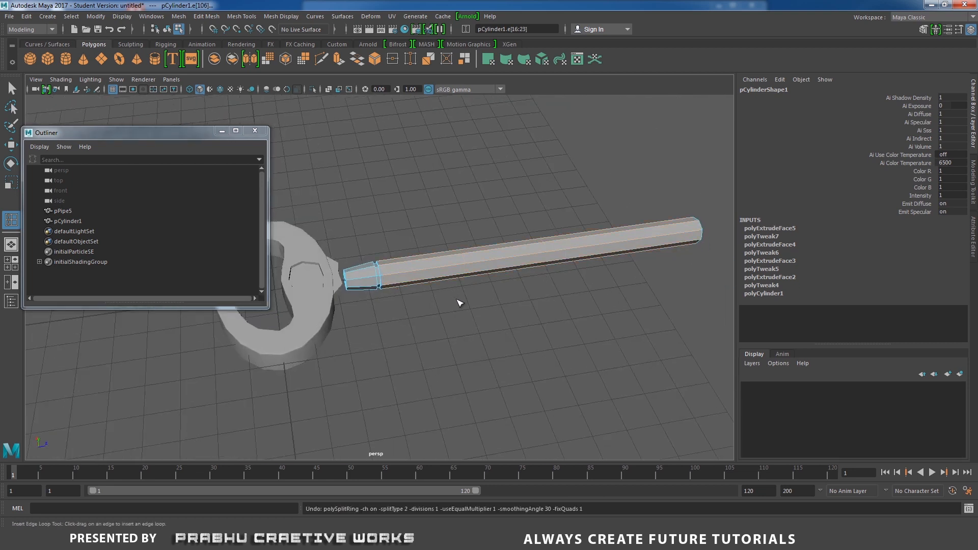
Step: Reset the Insert Edge Loop tool's settings and insert one edge loop around the shaft just beyond the groove
left_click(544, 252)
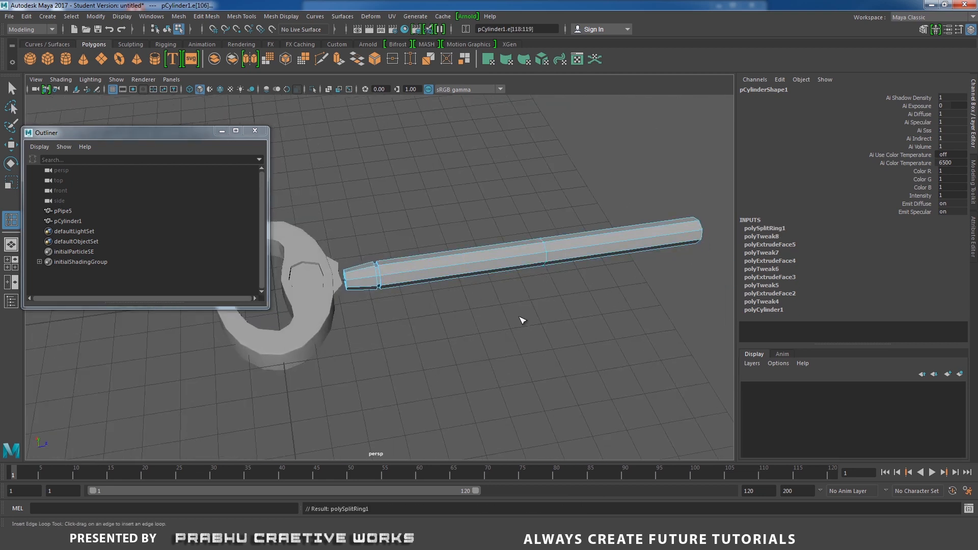
key("ctrl+z")
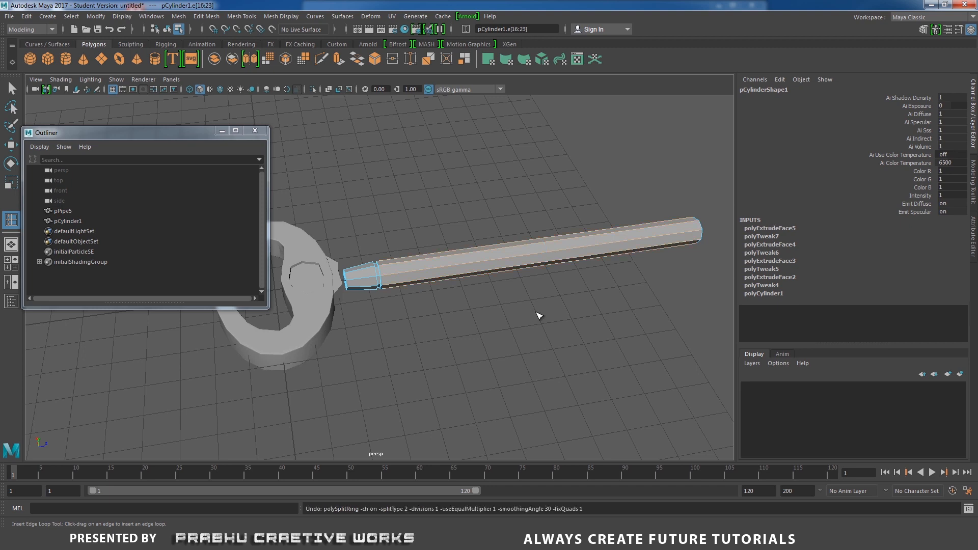
right_click(538, 263, "shift")
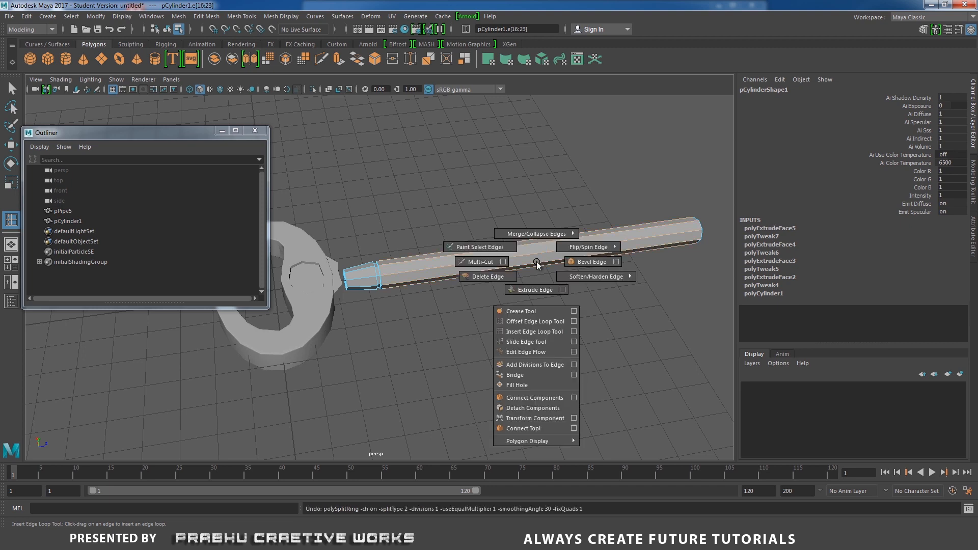
left_click(574, 331)
left_click(289, 124)
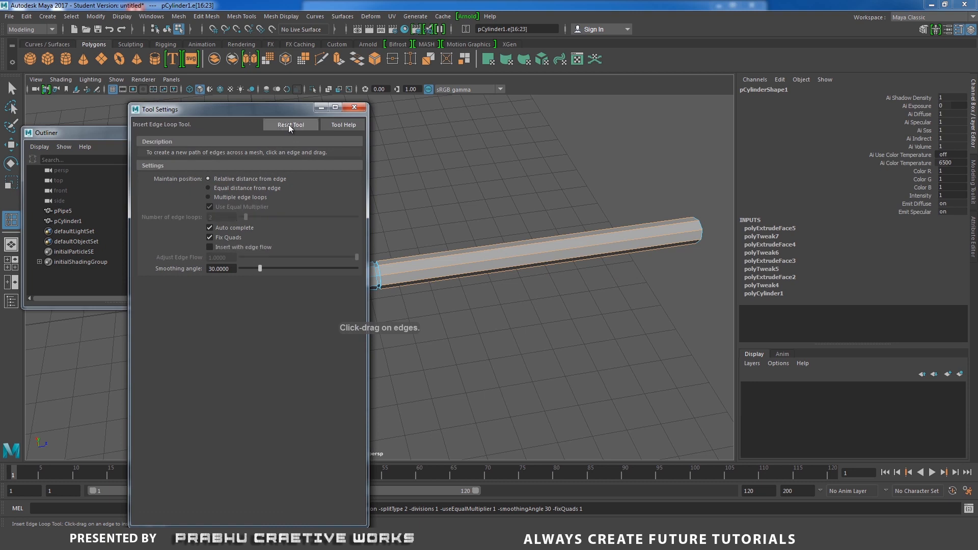
left_click(355, 107)
scroll(468, 264, "up", 5)
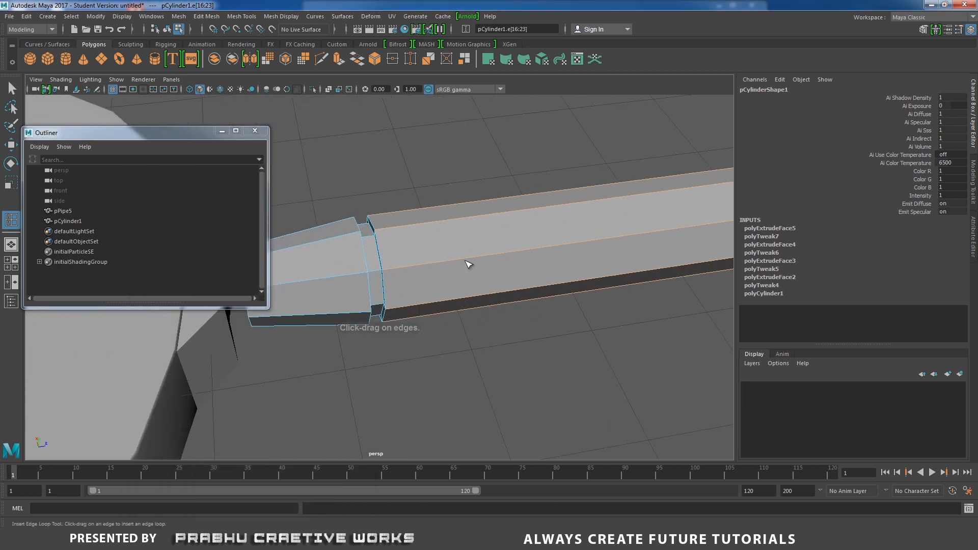
left_click_drag(435, 265, 440, 267)
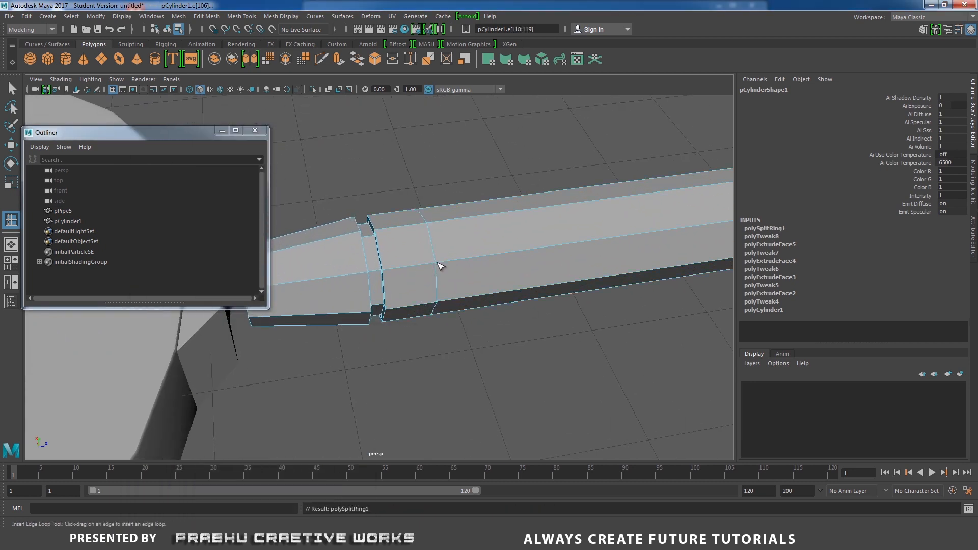
Step: Select the ring of faces between the groove and the new edge loop and extrude it outward with Local Translate Z 0.226
key("w")
right_click_drag(419, 252, 420, 285)
left_click(417, 279)
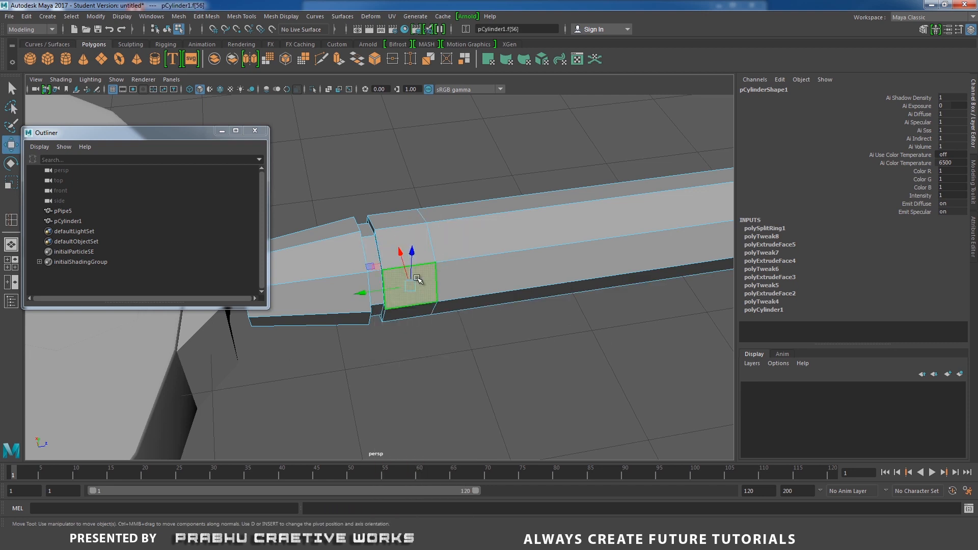
double_click(389, 243, "shift")
left_click_drag(434, 276, 463, 275, "alt")
right_click_drag(463, 275, 517, 275, "alt")
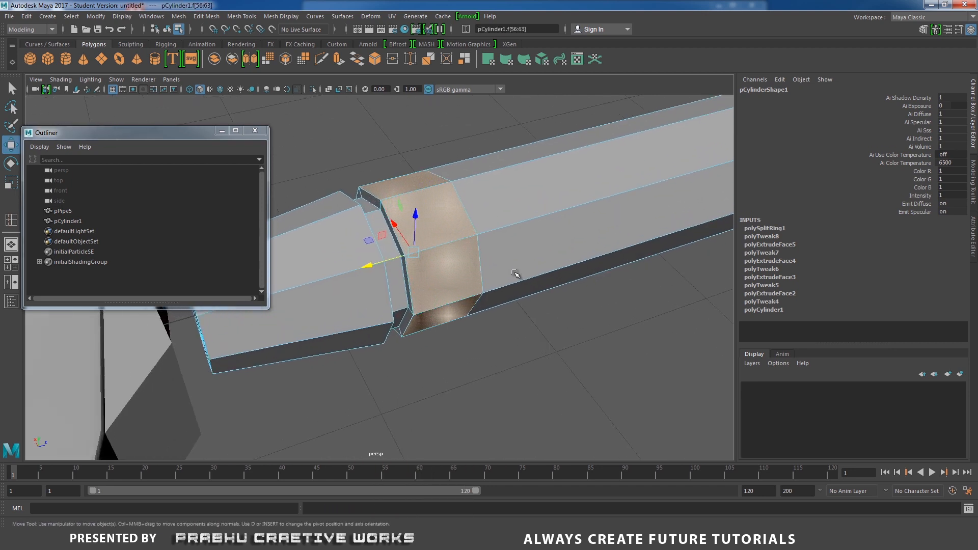
middle_click_drag(484, 254, 504, 291, "alt")
right_click_drag(504, 292, 488, 324, "shift")
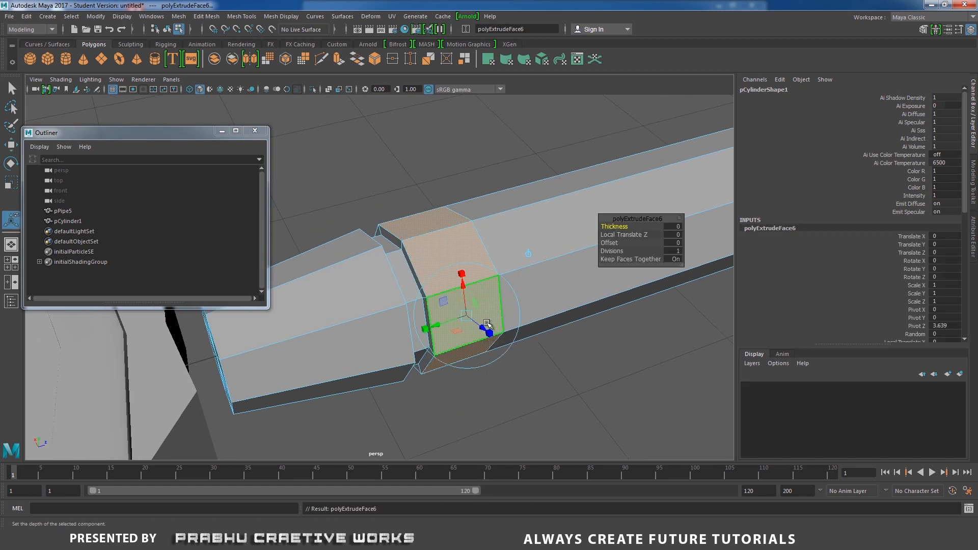
left_click_drag(481, 335, 569, 303, "alt")
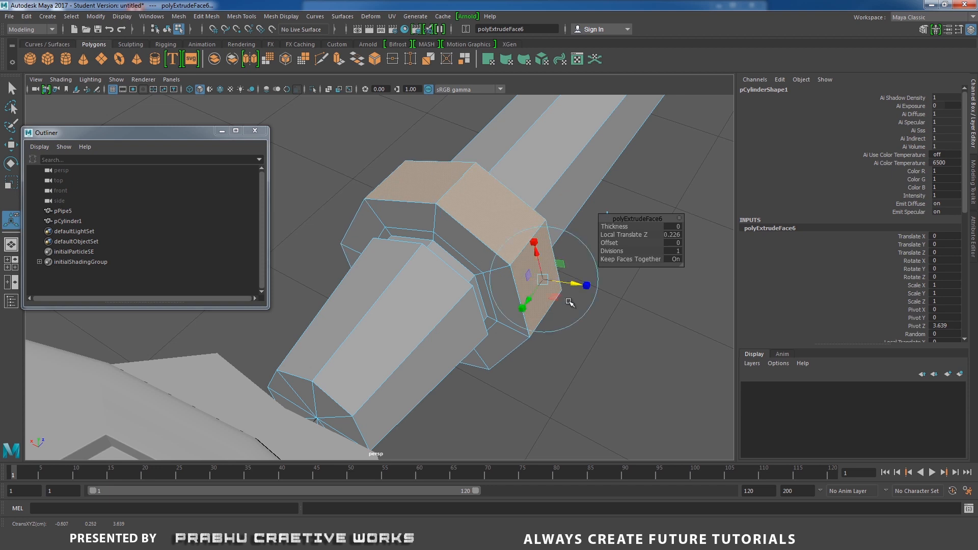
Step: Check the collar against the key photo in Windows Photo Viewer, return to Maya, reduce the extrusion's Local Translate Z to 0.171, and deselect the faces
key("alt+Tab")
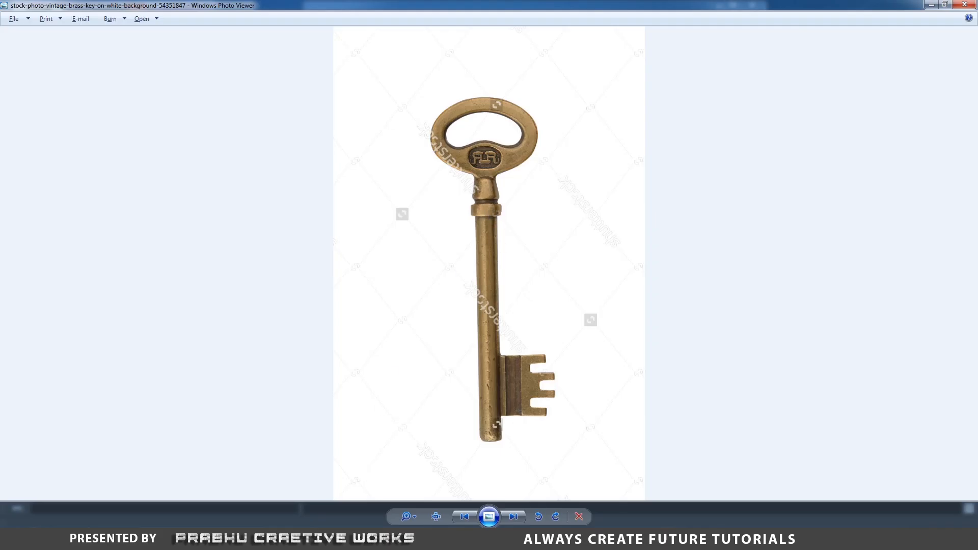
key("alt+Tab")
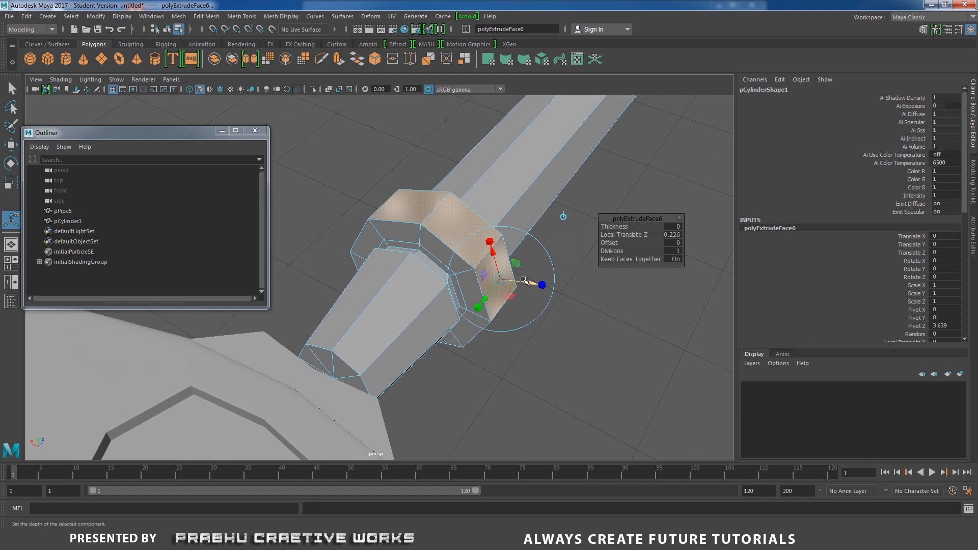
left_click_drag(524, 281, 512, 283)
left_click_drag(427, 362, 393, 395, "alt")
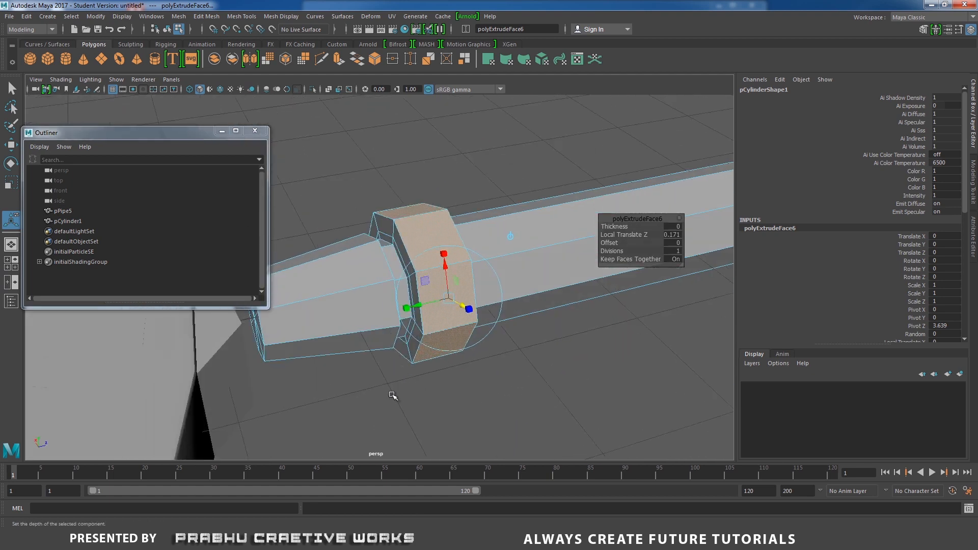
left_click(392, 396)
Step: Bevel the edge loop around the shaft's far end with a fraction of 0.1 and 2 segments
left_click_drag(367, 334, 397, 260, "alt")
scroll(475, 283, "down", 5)
scroll(397, 259, "down", 4)
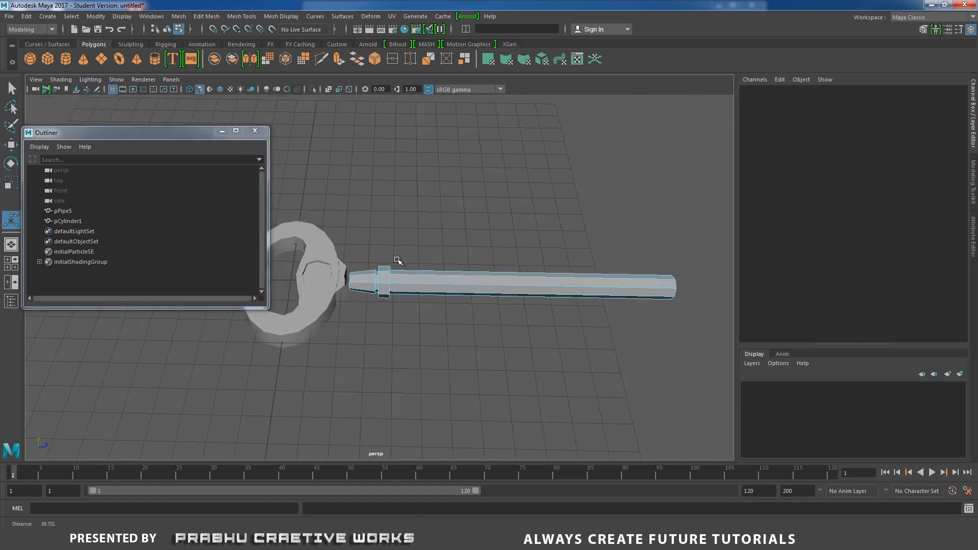
middle_click_drag(530, 270, 469, 271, "alt")
right_click_drag(469, 271, 523, 259, "alt")
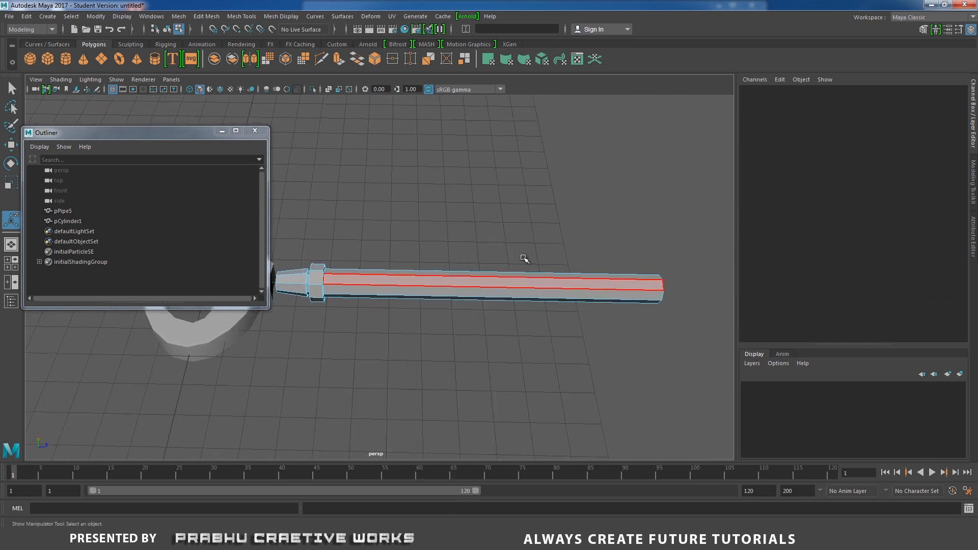
left_click(500, 289)
left_click_drag(647, 284, 508, 291, "alt")
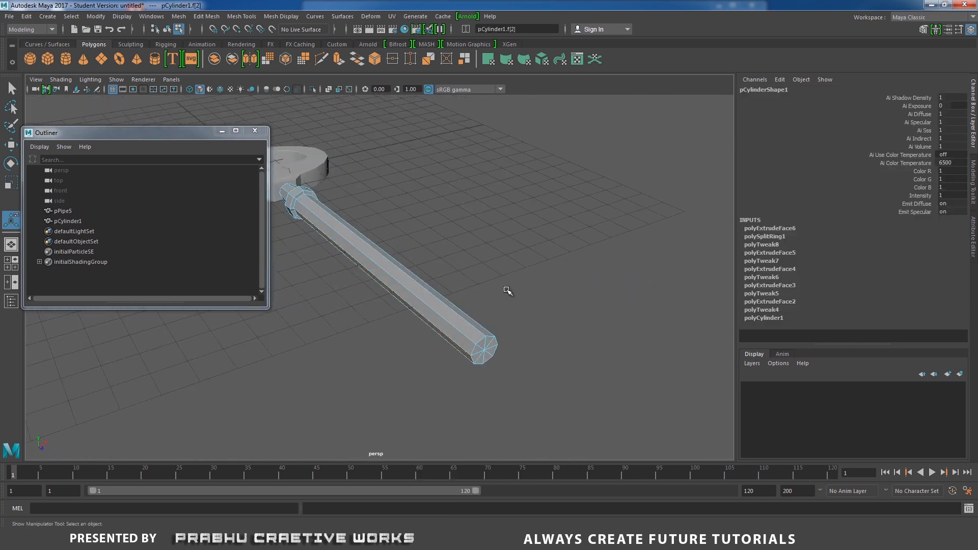
right_click_drag(508, 291, 612, 252, "alt")
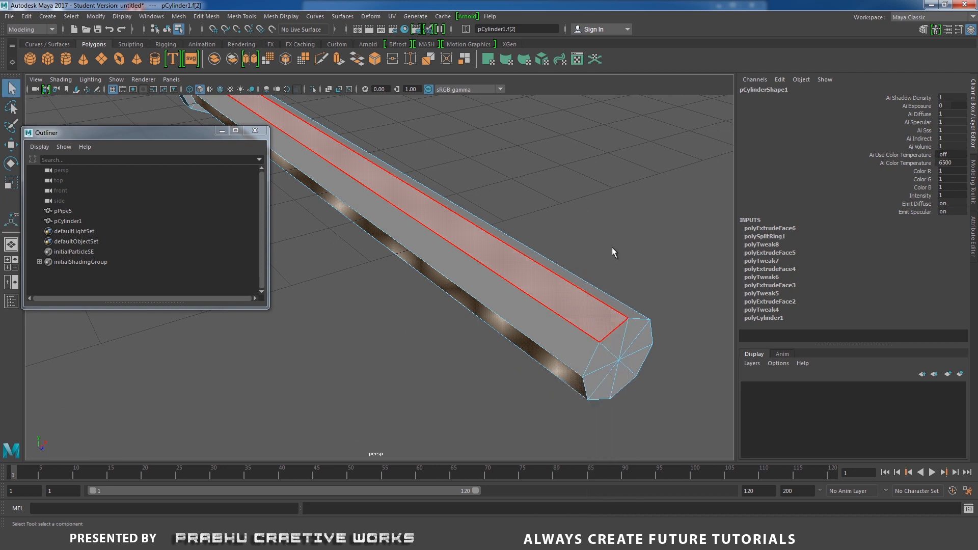
double_click(615, 330)
right_click_drag(586, 352, 626, 355, "shift")
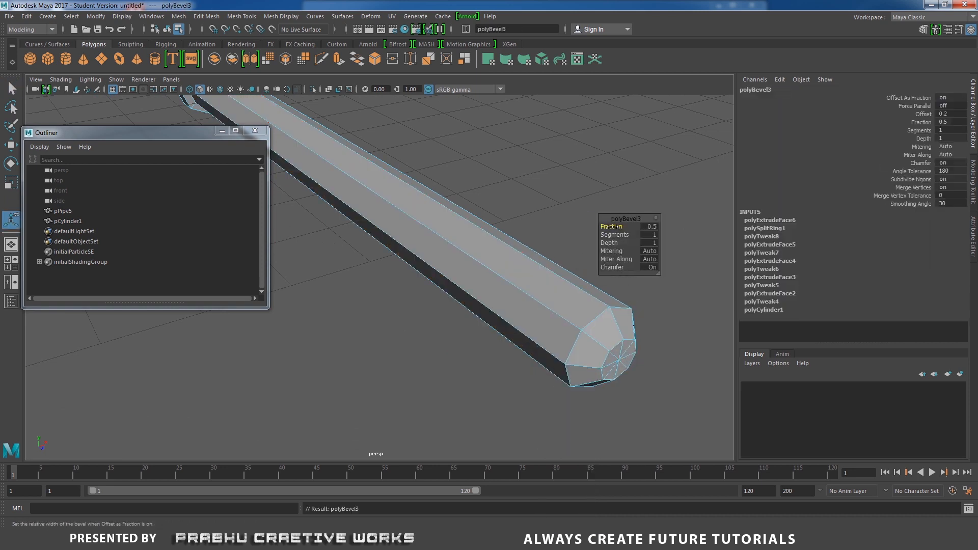
left_click_drag(613, 227, 624, 236)
Step: Select the edge loops around the collar and the adjoining groove, and bevel them with a fraction of 0.2 and 2 segments
left_click_drag(432, 269, 537, 286, "alt")
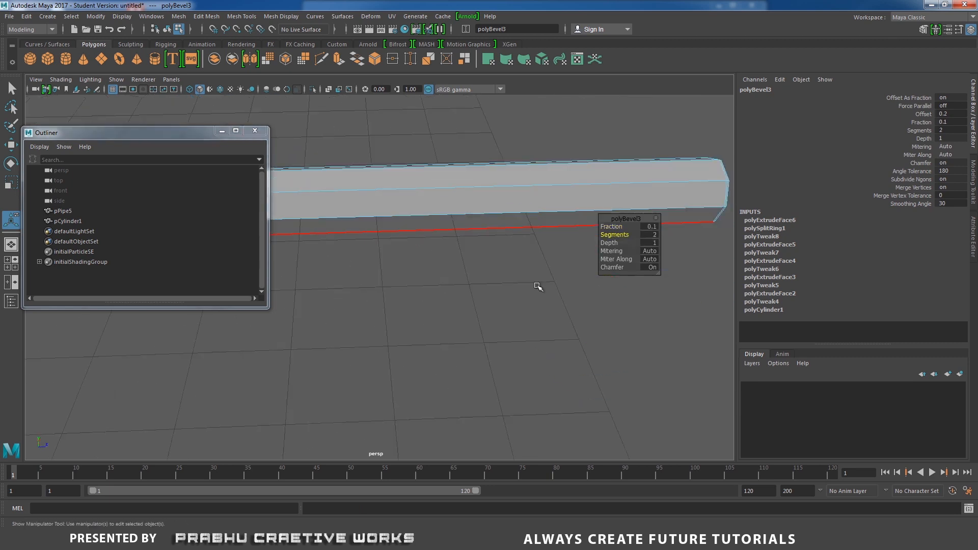
middle_click_drag(537, 286, 657, 298, "alt")
left_click_drag(452, 275, 622, 360, "alt")
middle_click_drag(448, 291, 601, 278, "alt")
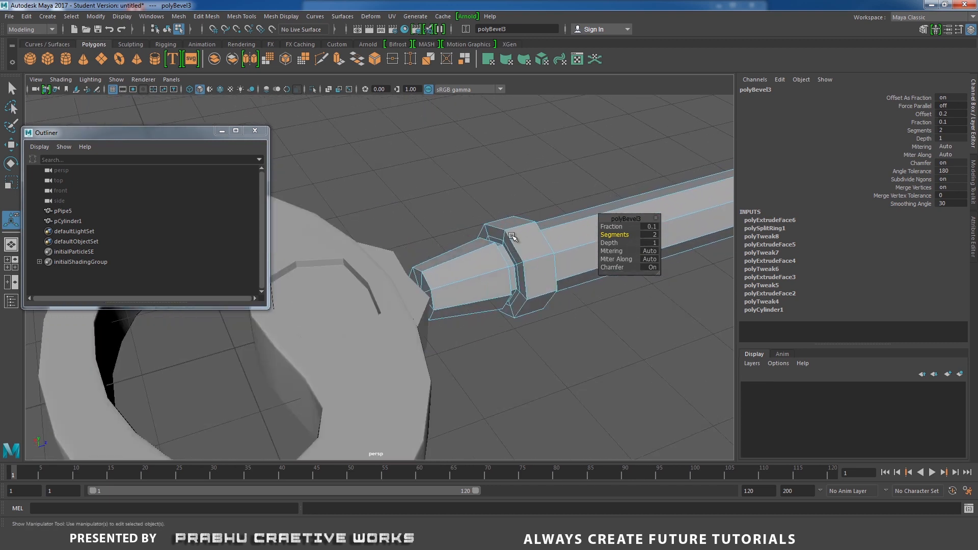
right_click_drag(408, 284, 482, 284, "alt")
middle_click_drag(444, 291, 255, 313, "alt")
left_click_drag(411, 316, 398, 313, "alt")
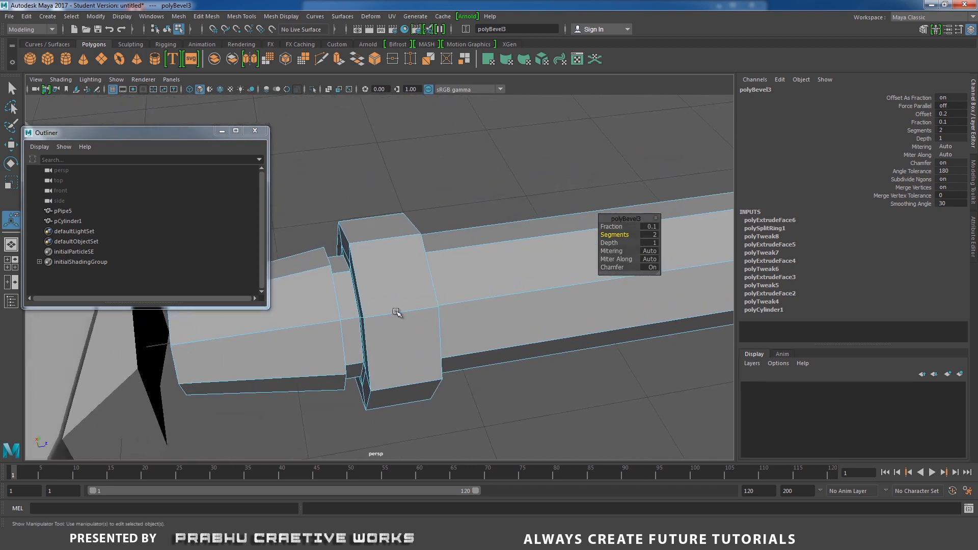
double_click(420, 265)
left_click_drag(420, 265, 556, 336, "alt")
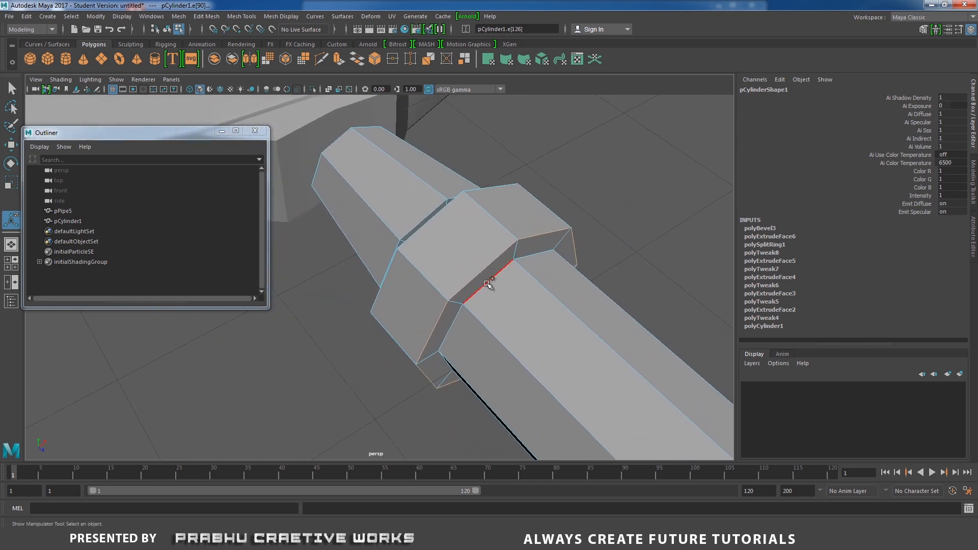
left_click_drag(506, 309, 427, 281, "alt")
left_click(530, 261, "shift")
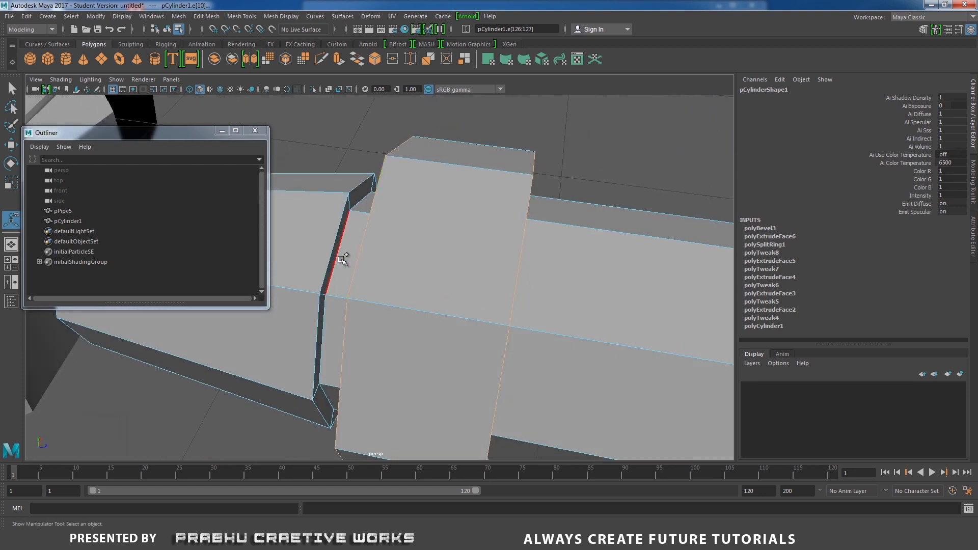
left_click_drag(329, 250, 557, 230, "alt")
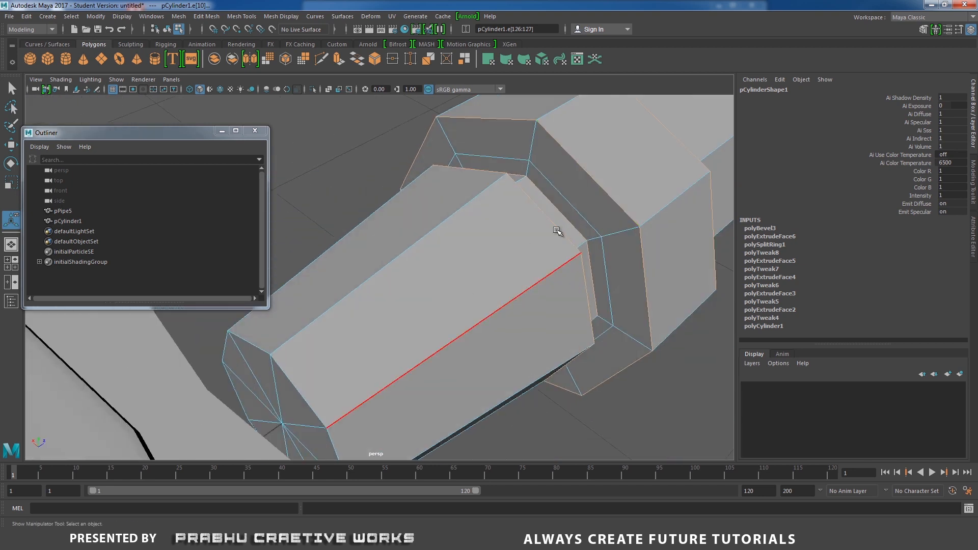
right_click_drag(593, 204, 612, 204, "shift")
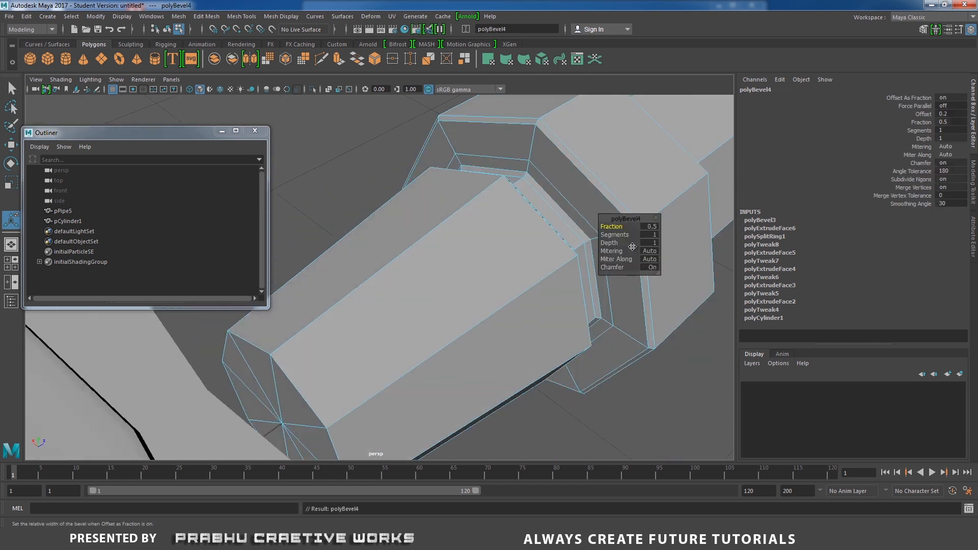
left_click_drag(625, 234, 617, 226)
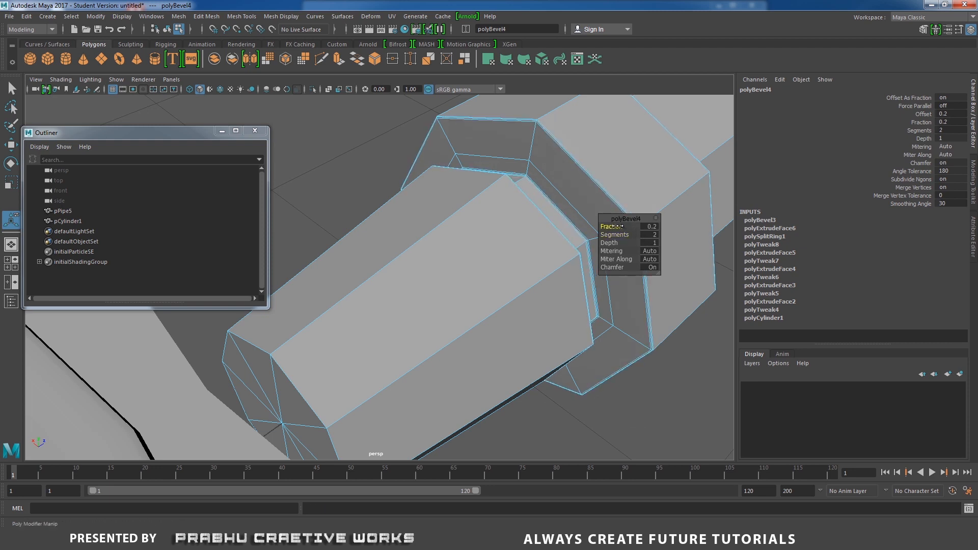
Step: Select all the triangular cap faces at the narrow end of the tapered neck and delete them
left_click_drag(448, 284, 465, 299, "alt")
right_click_drag(430, 247, 432, 275)
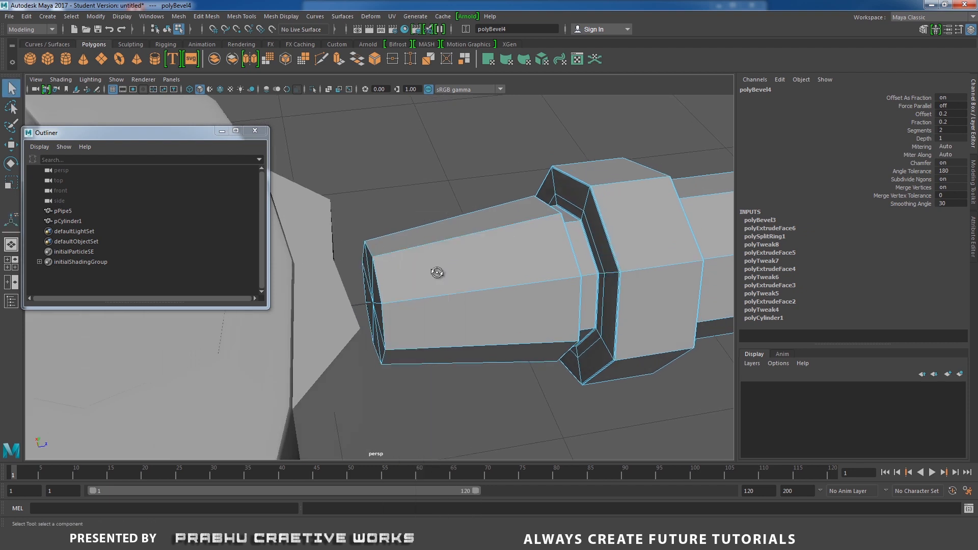
left_click_drag(437, 273, 421, 303, "alt")
scroll(494, 307, "up", 2)
left_click(450, 283)
left_click(435, 269, "shift")
left_click(414, 266, "shift")
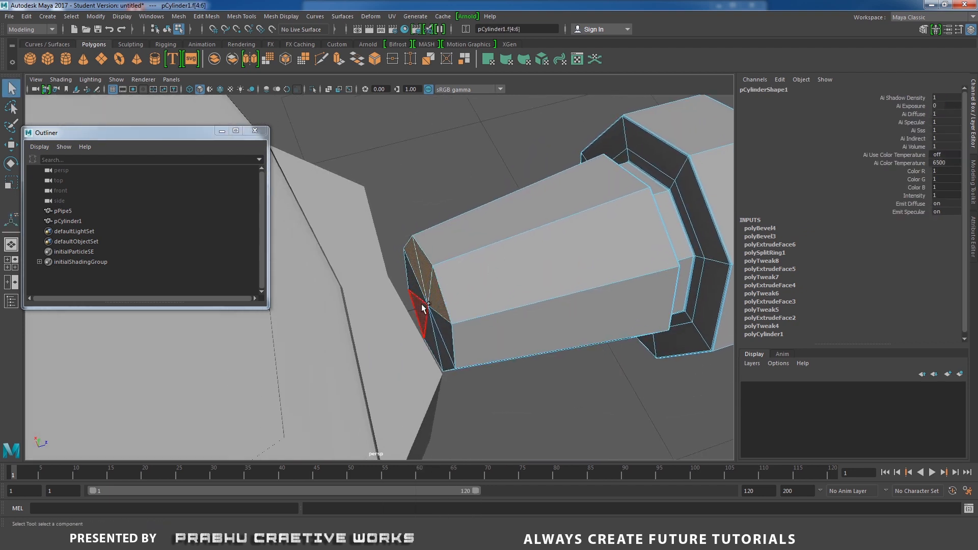
left_click(429, 331, "shift")
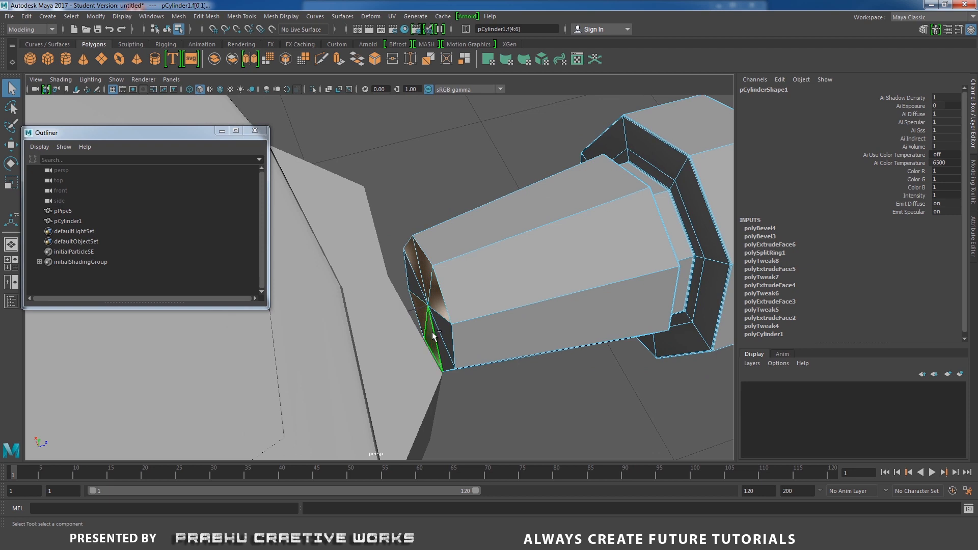
left_click(410, 286, "shift")
key("Delete")
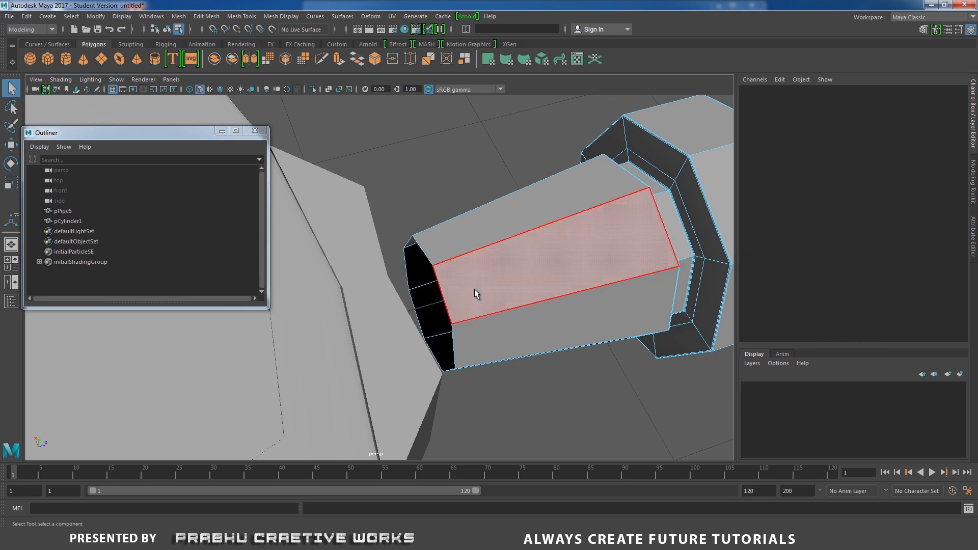
Step: Delete the end faces of the key head's stub that face the tapered neck
left_click_drag(475, 289, 421, 212, "alt")
left_click(450, 185)
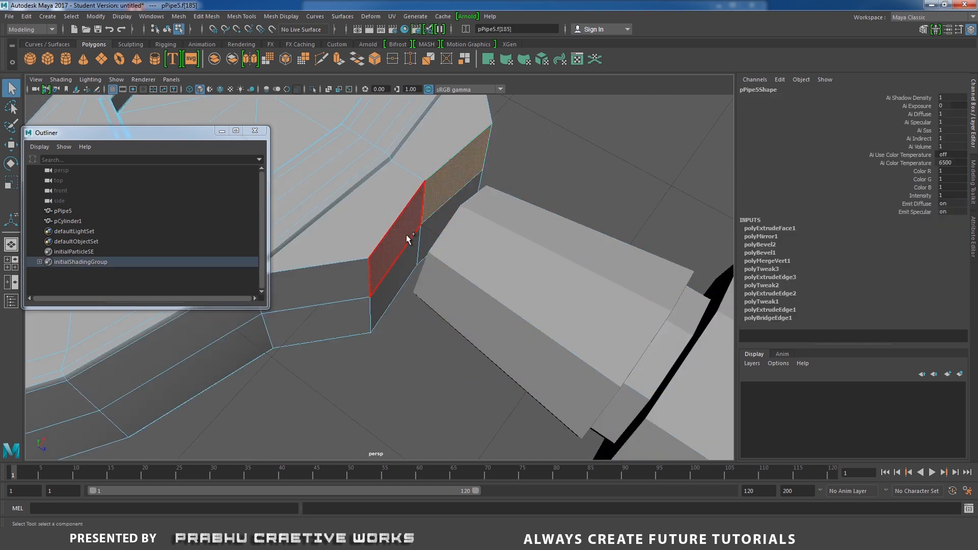
left_click(404, 259, "shift")
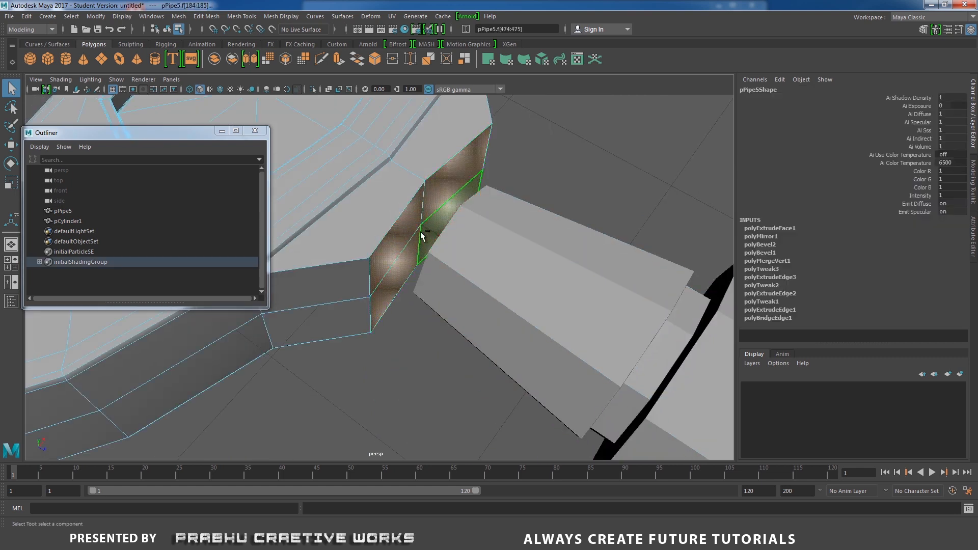
key("Delete")
Step: Return to object mode, select both the key head and the shaft, and combine them into one mesh
left_click_drag(441, 245, 418, 226, "alt")
right_click_drag(395, 209, 448, 198)
left_click_drag(448, 197, 382, 263, "alt")
left_click(463, 240, "shift")
right_click_drag(382, 263, 555, 287, "alt")
middle_click_drag(525, 257, 483, 326, "alt")
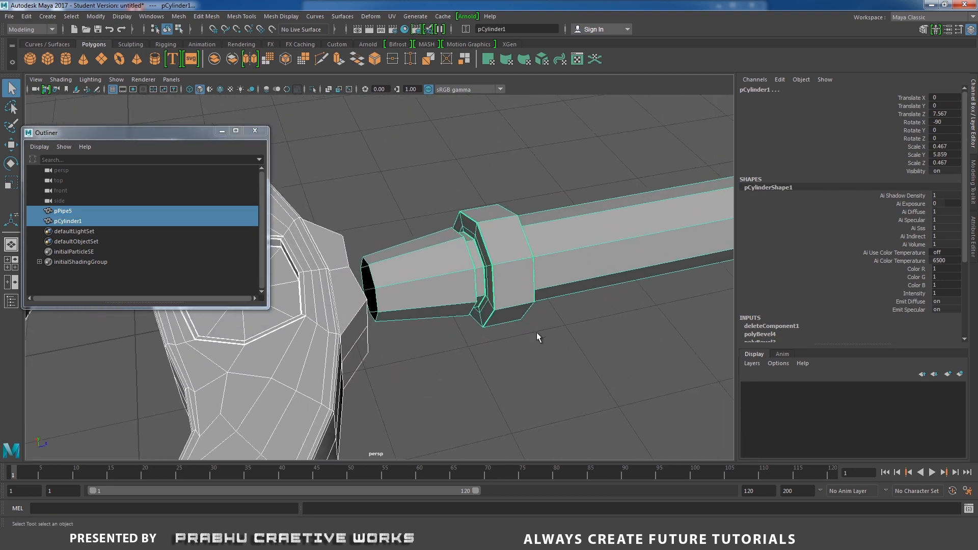
left_click(179, 16)
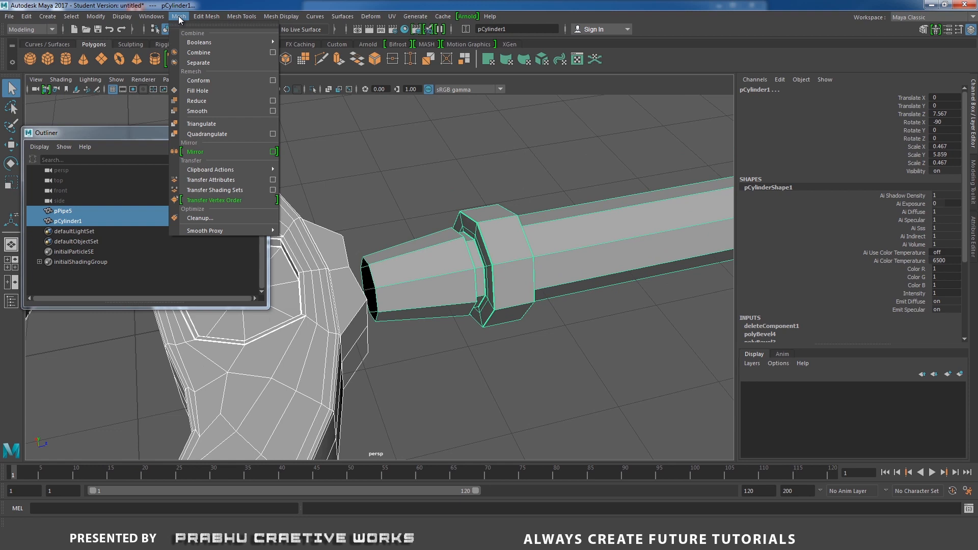
left_click(198, 53)
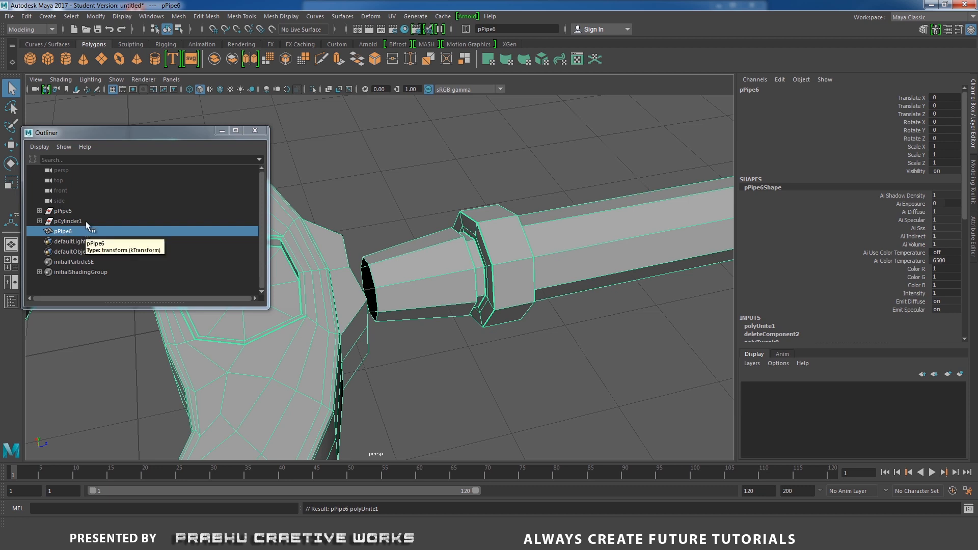
Step: Delete the construction history of the combined key mesh
left_click(32, 15)
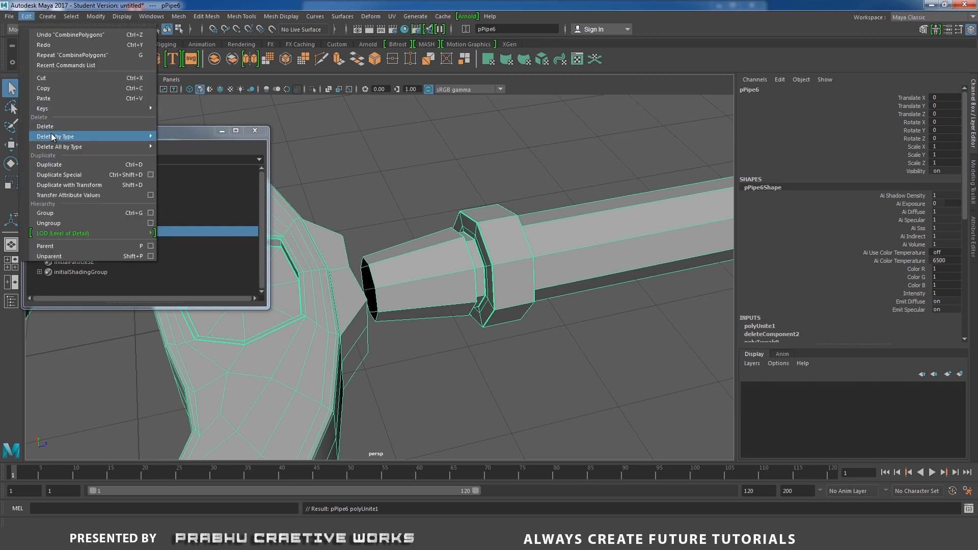
mouse_move(102, 136)
left_click(207, 146)
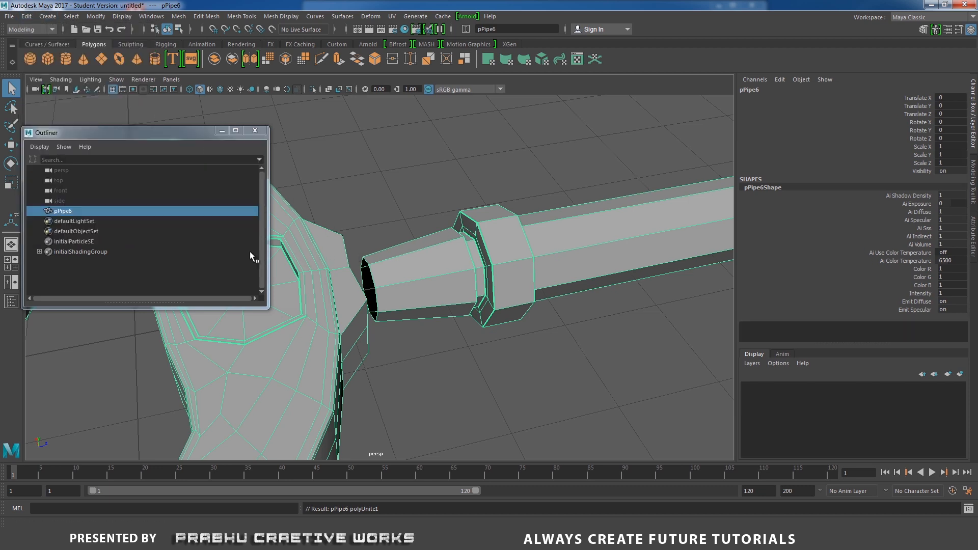
Step: Select the open border edges of the head's stub and the tapered neck, and bridge them with 0 divisions
left_click_drag(444, 310, 440, 257, "alt")
right_click_drag(441, 258, 429, 238)
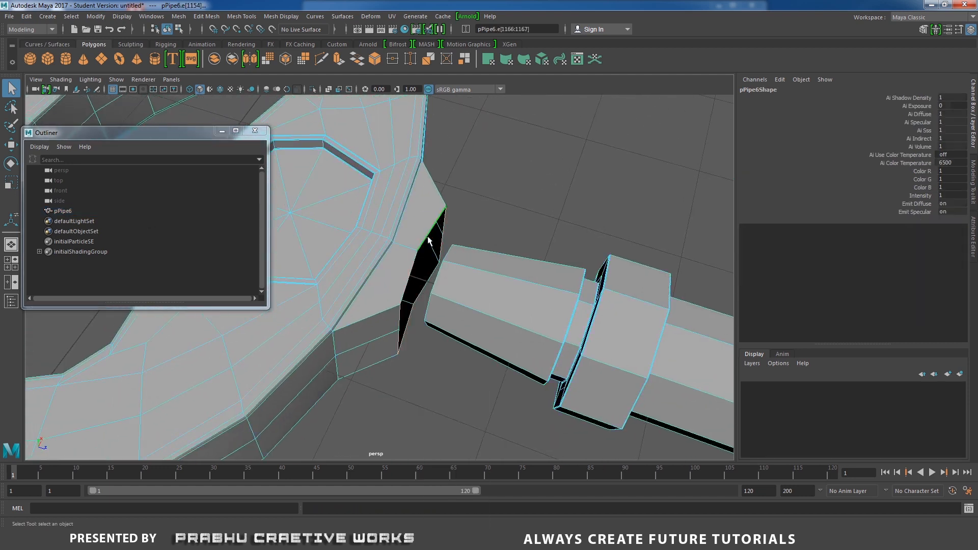
left_click_drag(427, 239, 523, 266, "alt")
double_click(440, 223, "shift")
left_click_drag(440, 223, 459, 265, "alt")
right_click(479, 191, "shift")
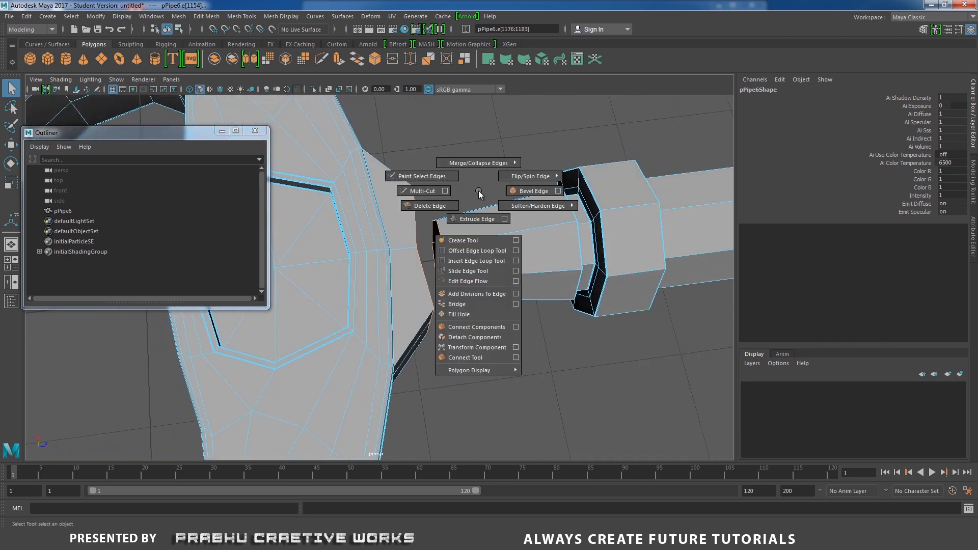
left_click(464, 304)
left_click_drag(479, 300, 471, 249, "alt")
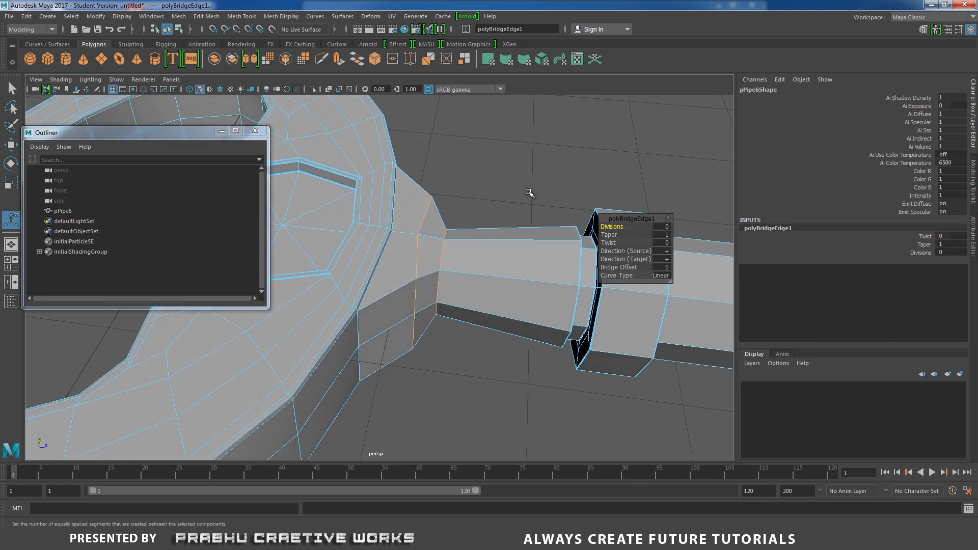
Step: Select the edge loop at the end of the key head's stub and scale it down slightly
left_click(578, 145)
left_click_drag(543, 184, 402, 243, "alt")
left_click(406, 261)
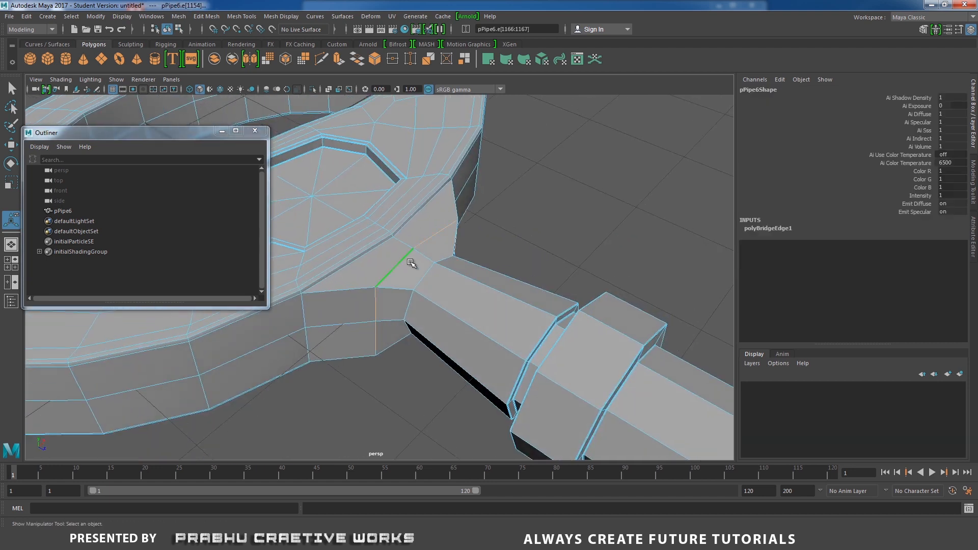
key("r")
left_click_drag(415, 286, 403, 294)
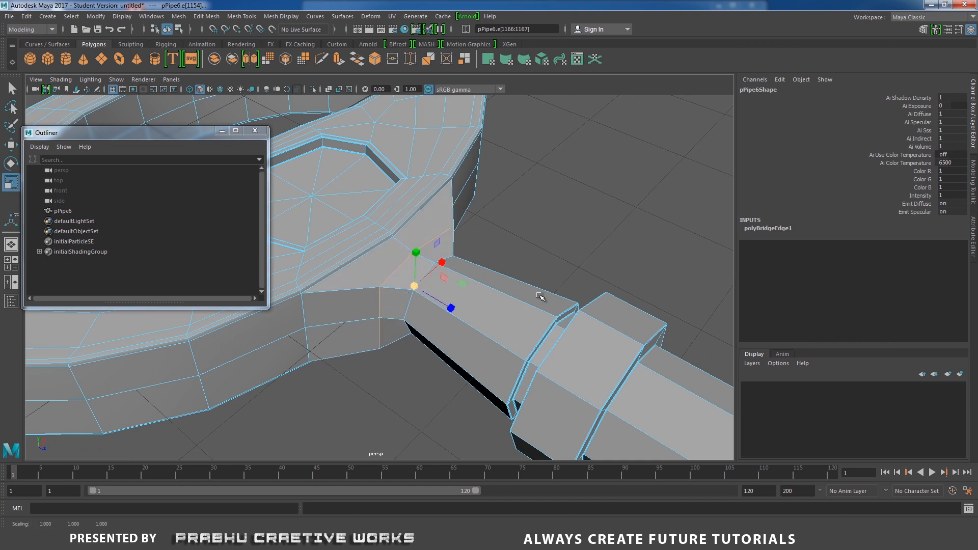
Step: Select the edge loop at the narrow end of the tapered neck and scale it to about 1.1 in X and Y
right_click_drag(539, 296, 340, 300, "alt")
left_click_drag(341, 299, 385, 322, "alt")
right_click_drag(385, 321, 530, 345, "alt")
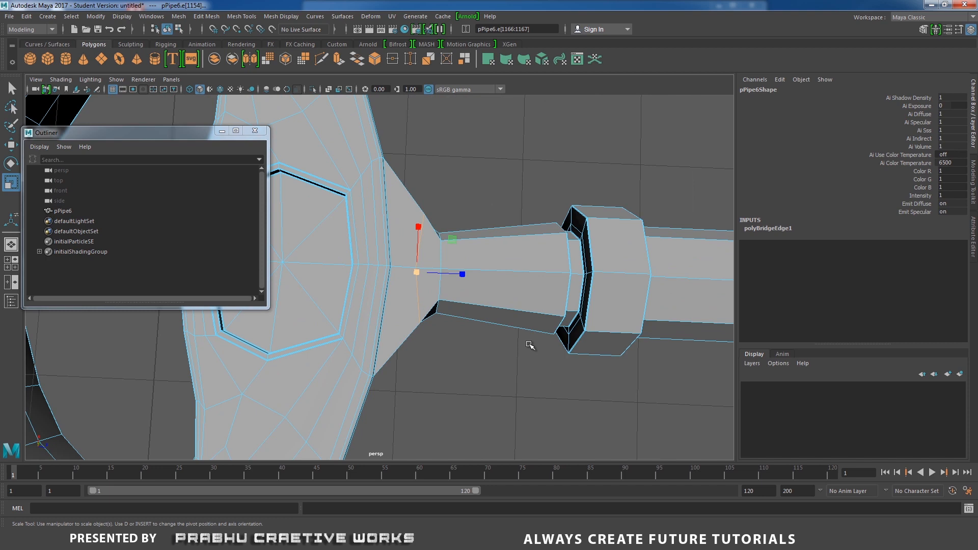
double_click(441, 276)
left_click_drag(439, 275, 445, 272)
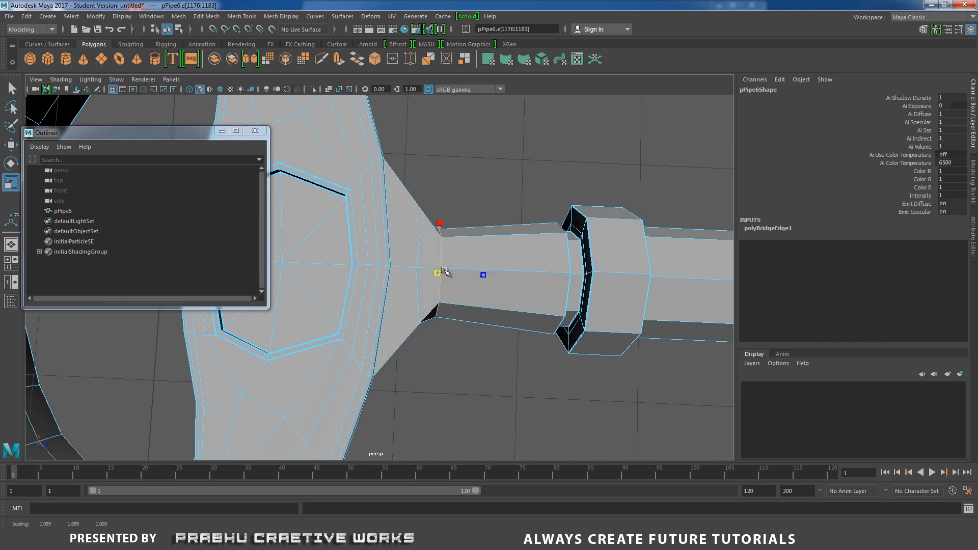
Step: Select the vertices at the shaft's free end and move them outward along the shaft to lengthen it
left_click_drag(469, 305, 455, 244, "alt")
right_click_drag(455, 244, 339, 273, "alt")
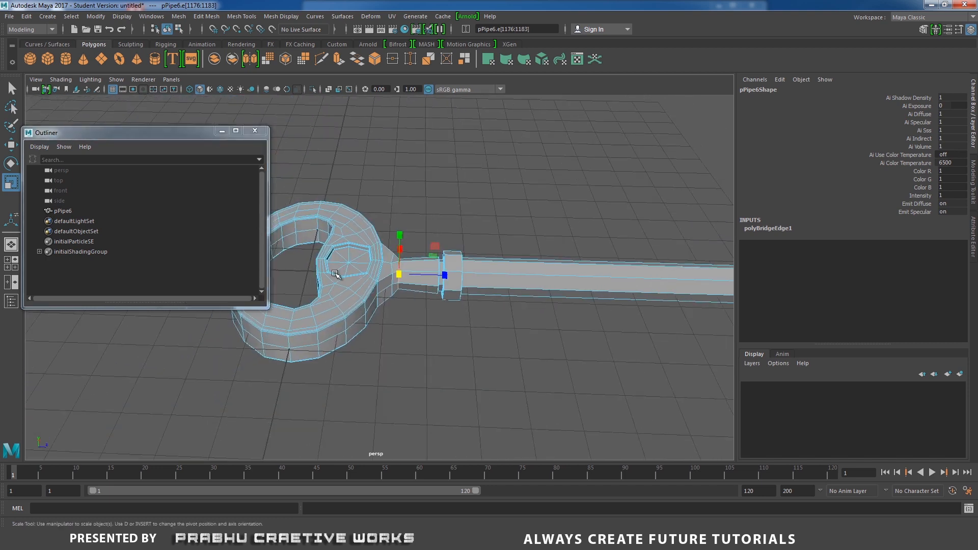
left_click_drag(338, 273, 413, 300, "alt")
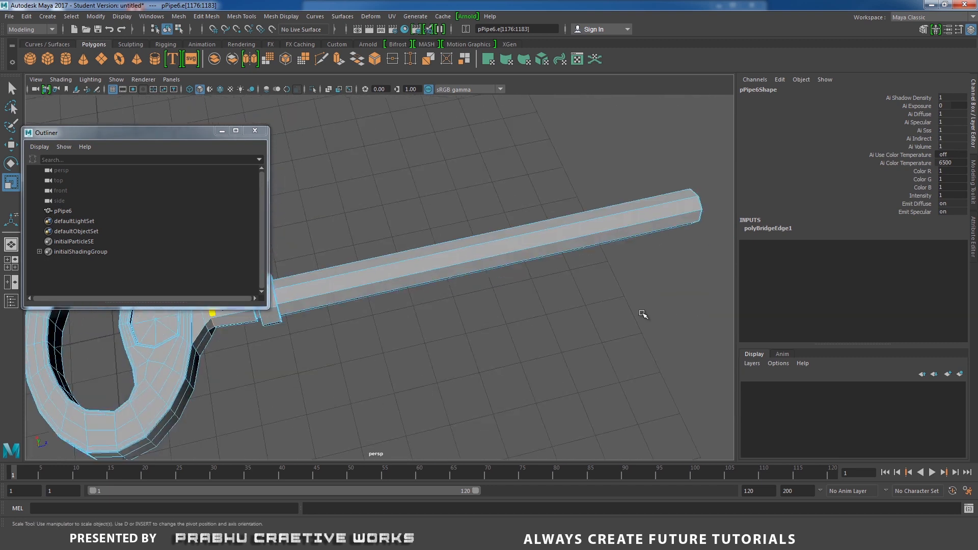
right_click_drag(642, 314, 505, 319, "alt")
left_click_drag(504, 319, 481, 315, "alt")
mouse_move(402, 280)
left_mouse_down("alt")
mouse_move(406, 262)
mouse_move(447, 308)
mouse_move(411, 285)
left_mouse_up("alt")
middle_click_drag(409, 284, 529, 271, "alt")
left_click_drag(530, 283, 554, 289, "alt")
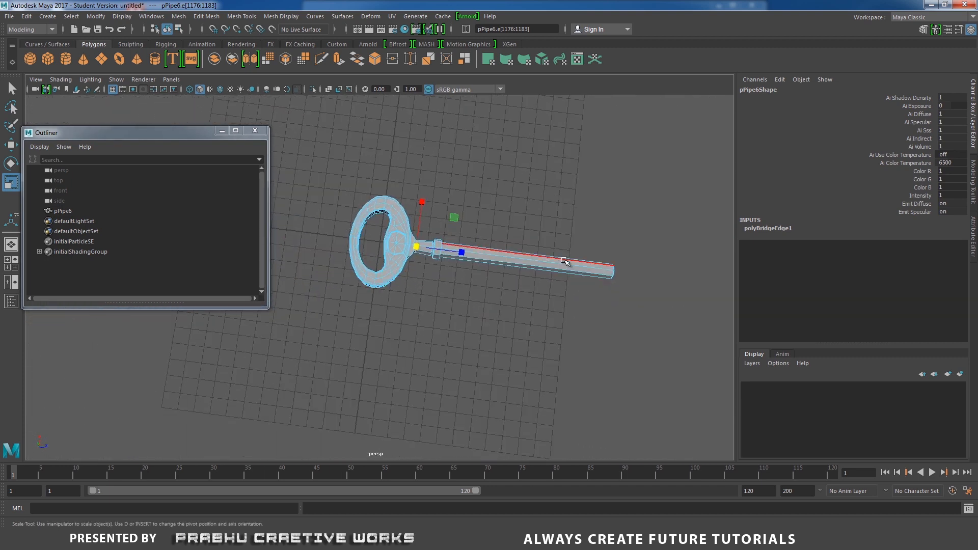
right_click_drag(563, 247, 509, 229)
left_click_drag(521, 219, 637, 314)
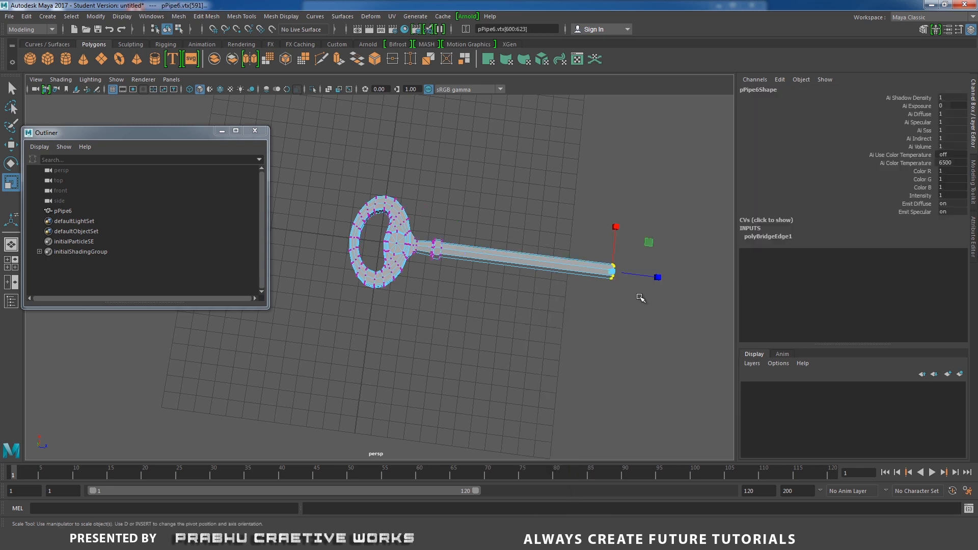
key("w")
left_click_drag(664, 278, 704, 287)
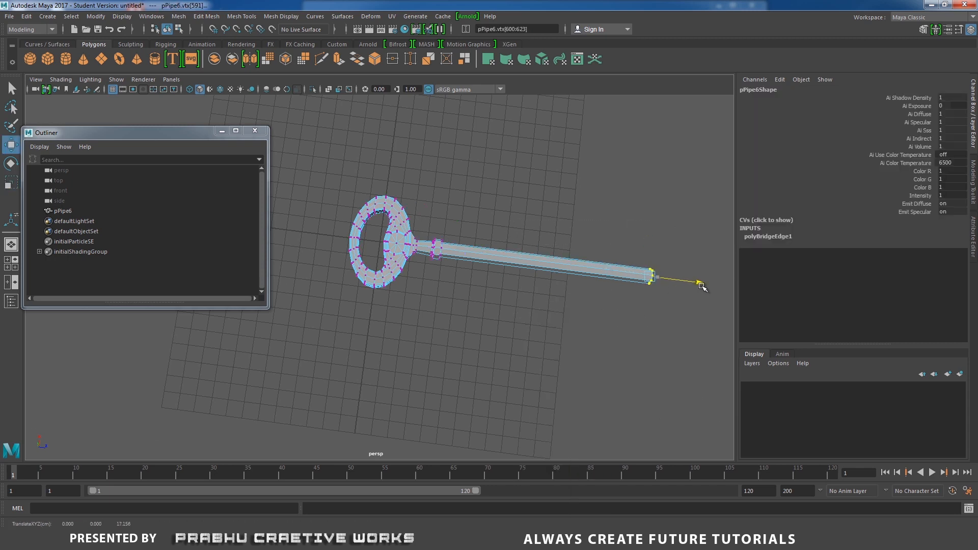
Step: Insert five edge loops along the shaft between the collar and the free end, with the last one close to the end
left_click_drag(494, 282, 519, 300, "alt")
right_click_drag(519, 300, 592, 291, "alt")
middle_click_drag(592, 290, 463, 331, "alt")
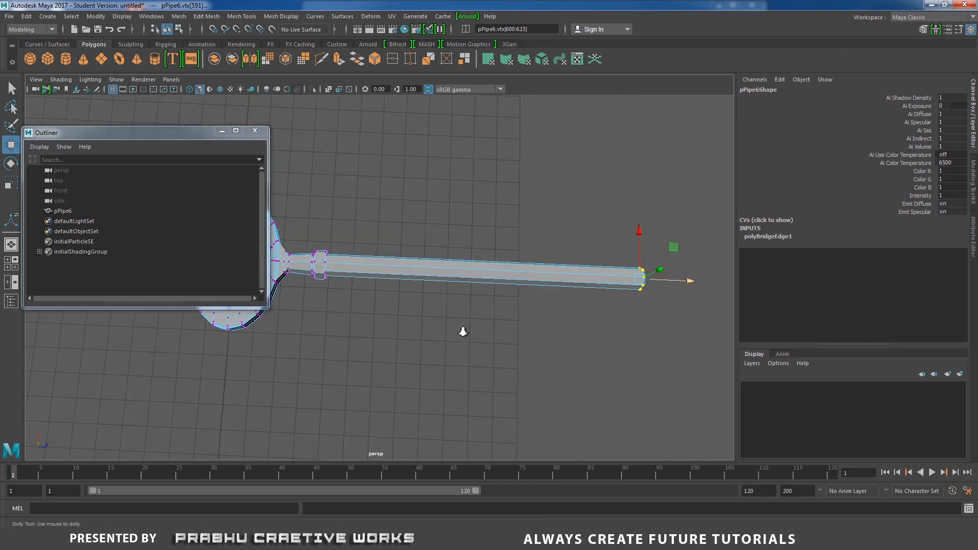
right_click_drag(463, 332, 451, 267, "alt")
key("F8")
left_click(374, 265)
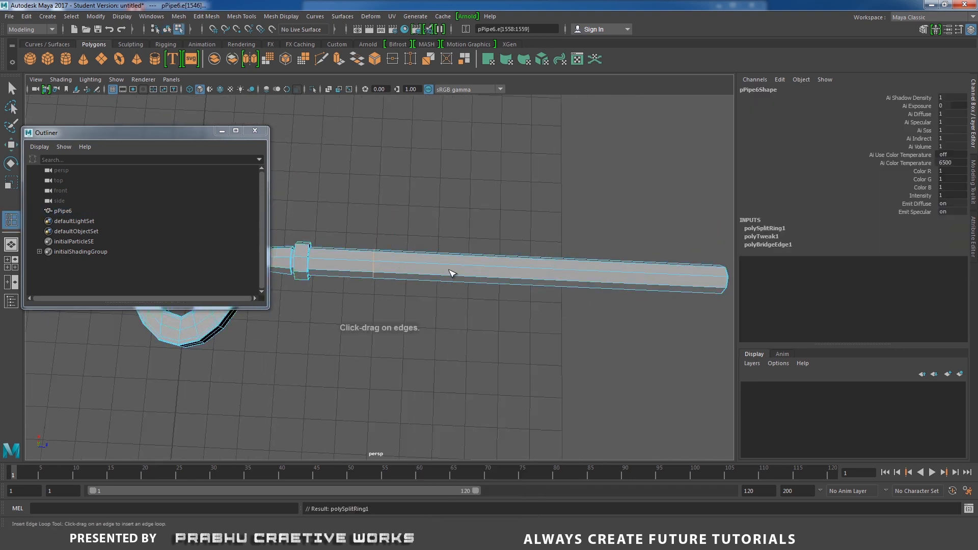
left_click(457, 266)
left_click(535, 270)
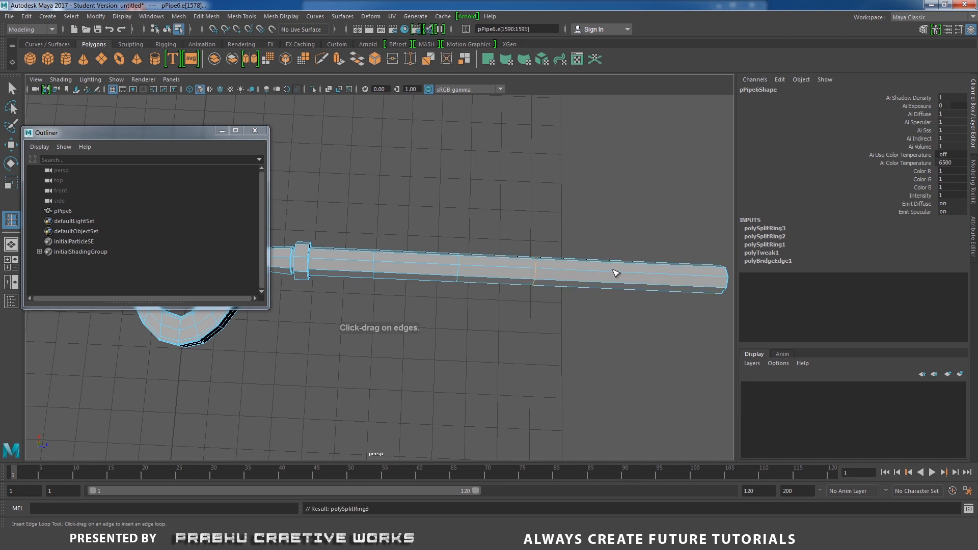
left_click(616, 274)
left_click(708, 279)
Step: Insert an edge loop around the neck between the key head and the collar, and return to object mode
left_click_drag(710, 279, 421, 321, "alt")
right_click_drag(406, 247, 641, 450, "alt")
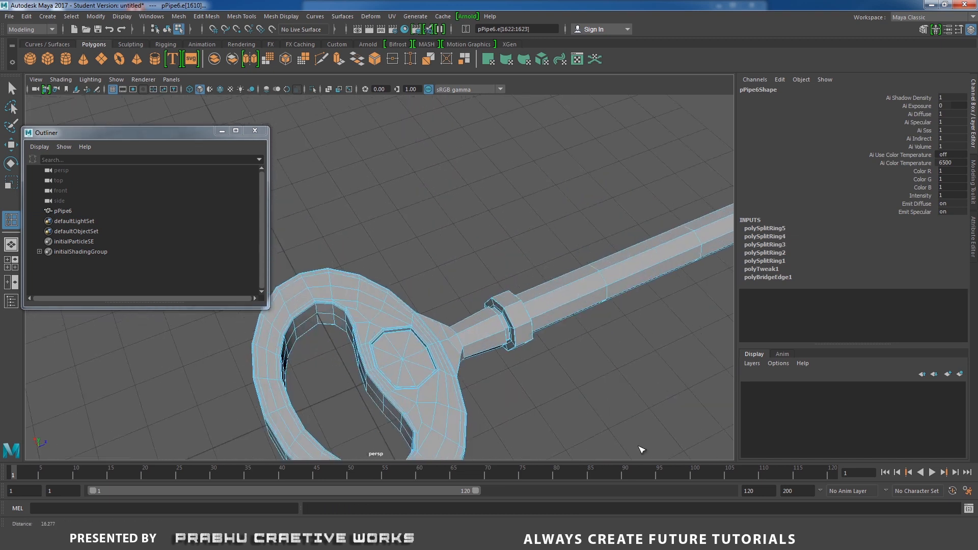
left_click_drag(558, 411, 472, 368, "alt")
left_click(456, 345)
right_click_drag(402, 333, 347, 339, "alt")
left_click_drag(347, 340, 437, 389, "alt")
key("w")
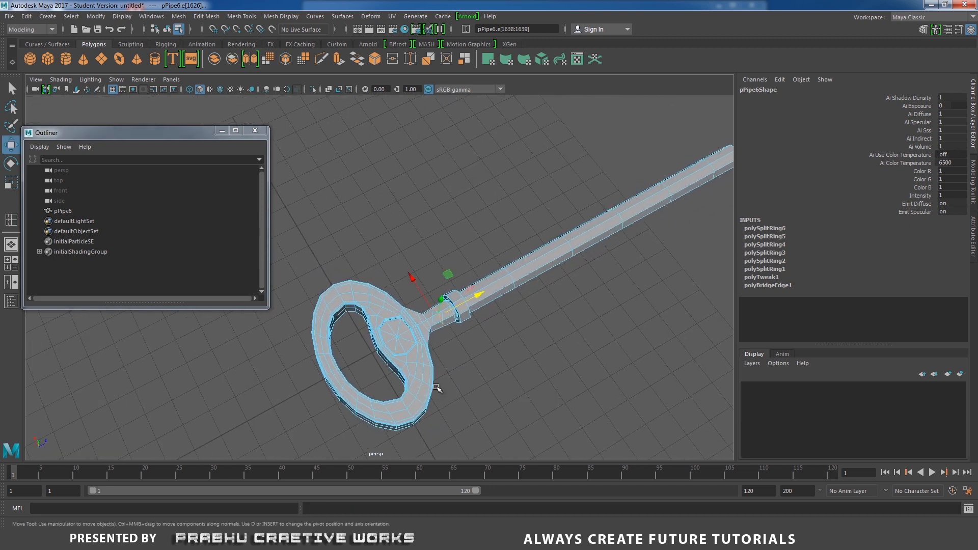
right_click_drag(498, 289, 547, 232)
Step: Deselect the key and examine its smoothed head, neck, collar and shaft from several angles
right_click_drag(566, 280, 351, 316, "alt")
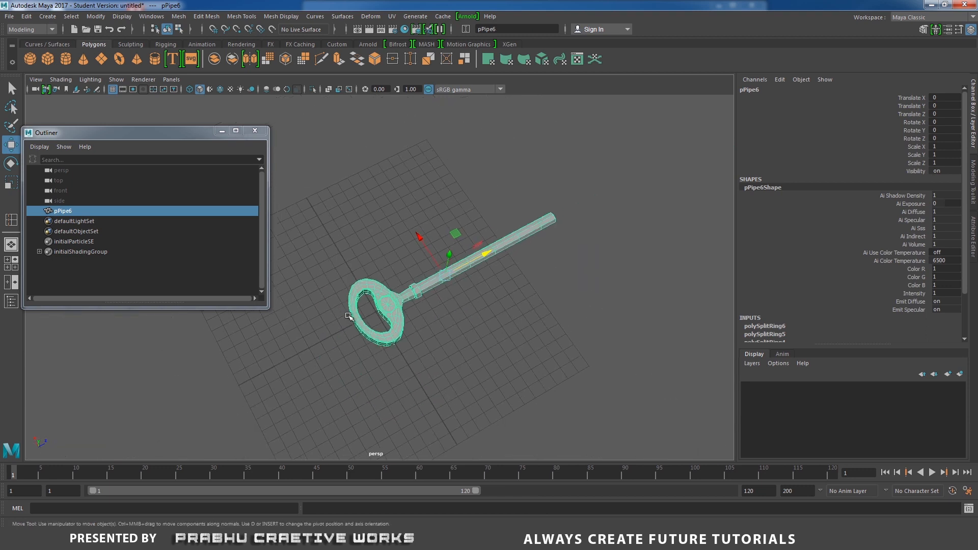
left_click_drag(350, 316, 325, 298, "alt")
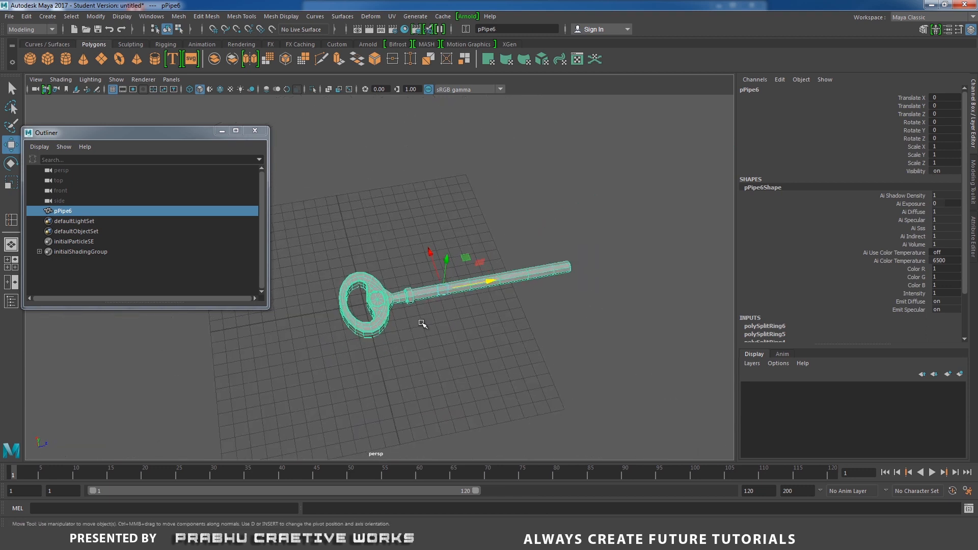
left_click(436, 331)
left_click_drag(435, 330, 585, 369, "alt")
right_click_drag(586, 369, 619, 359, "alt")
left_click_drag(584, 342, 592, 326, "alt")
left_click_drag(632, 311, 642, 362, "alt")
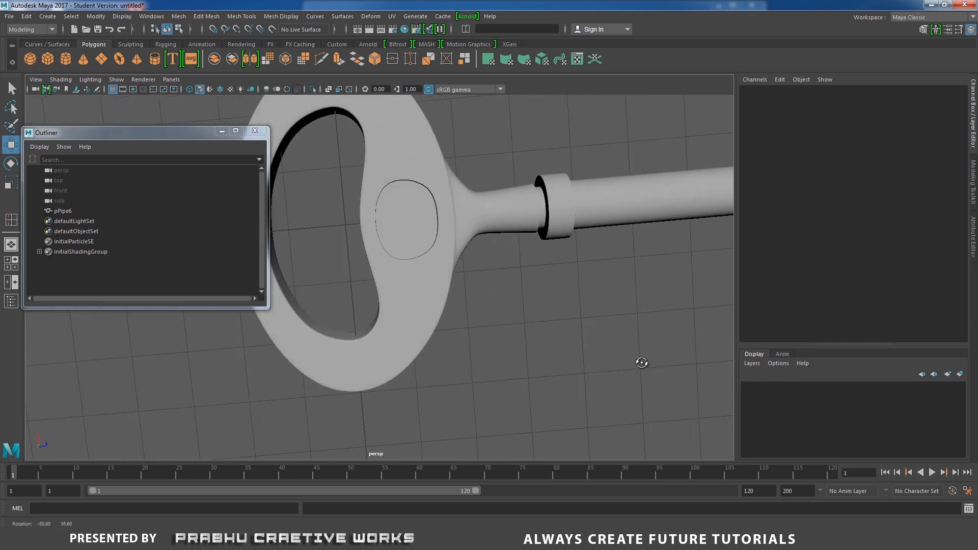
scroll(486, 295, "down", 8)
middle_click_drag(486, 295, 417, 318, "alt")
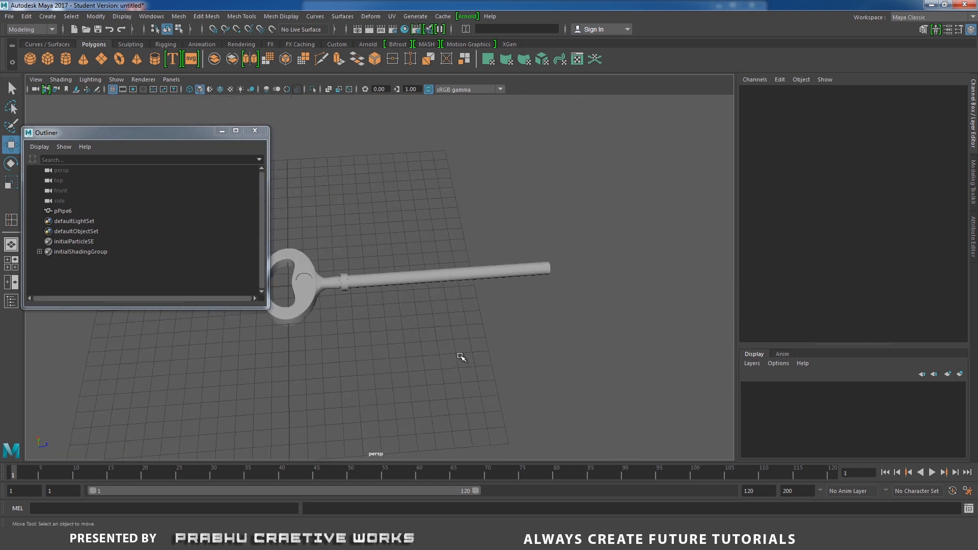
left_click_drag(461, 357, 465, 390, "alt")
Step: Check the key's proportions and toothed bit in the reference photo, and frame the whole model in the top view
key("alt+Tab")
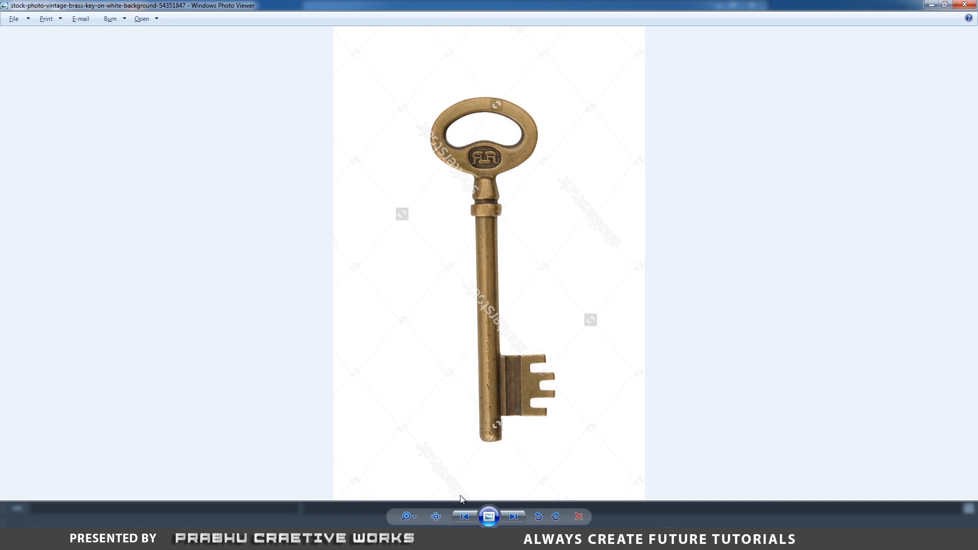
key("alt+Tab")
left_click_drag(396, 356, 407, 331, "alt")
key("space")
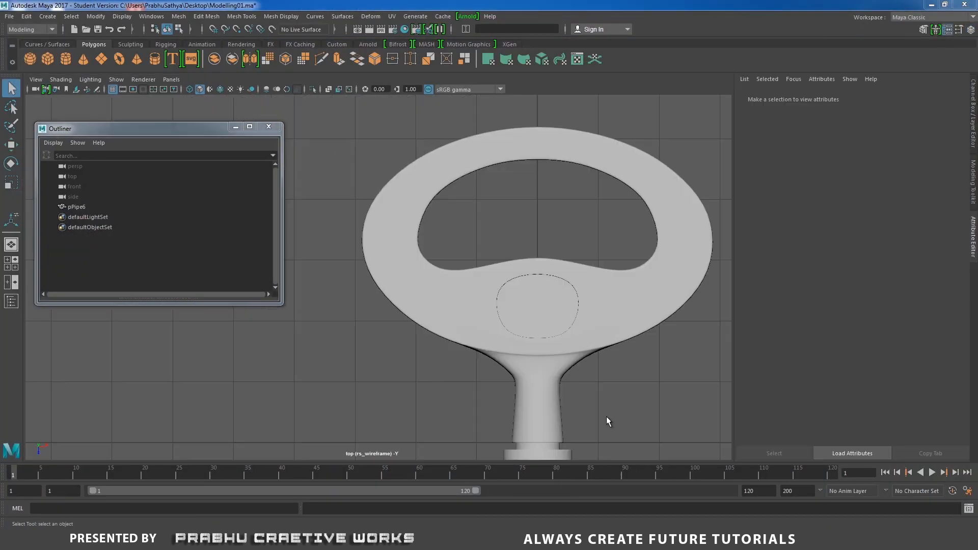
key("alt+Tab")
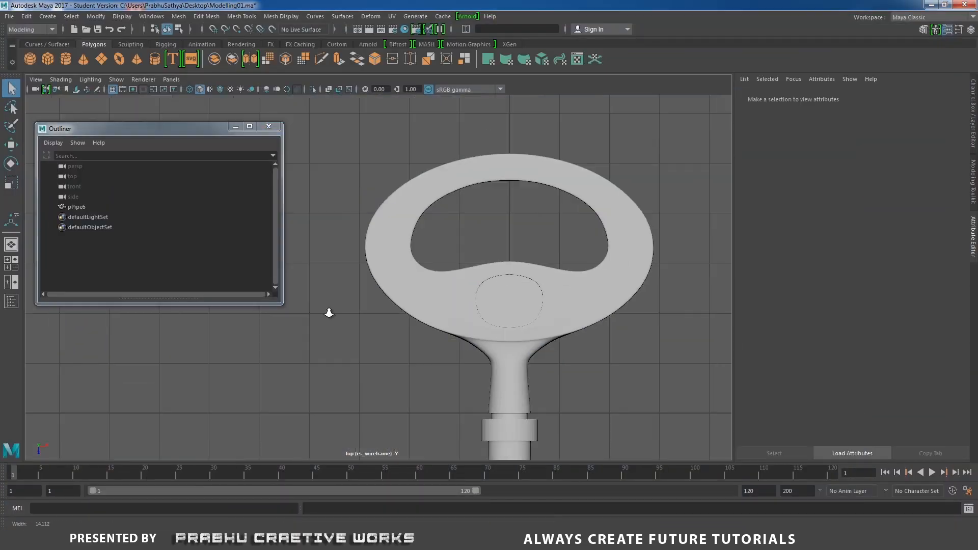
scroll(492, 282, "down", 3)
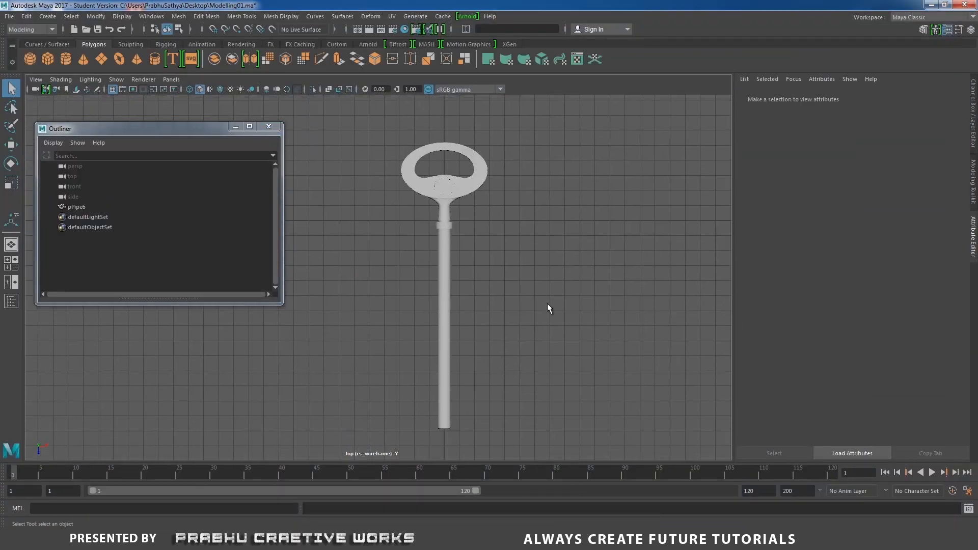
Step: Create a polygon cube and move it beside the shaft near the free end
left_click(51, 60)
middle_click_drag(459, 284, 398, 225, "alt")
key("w")
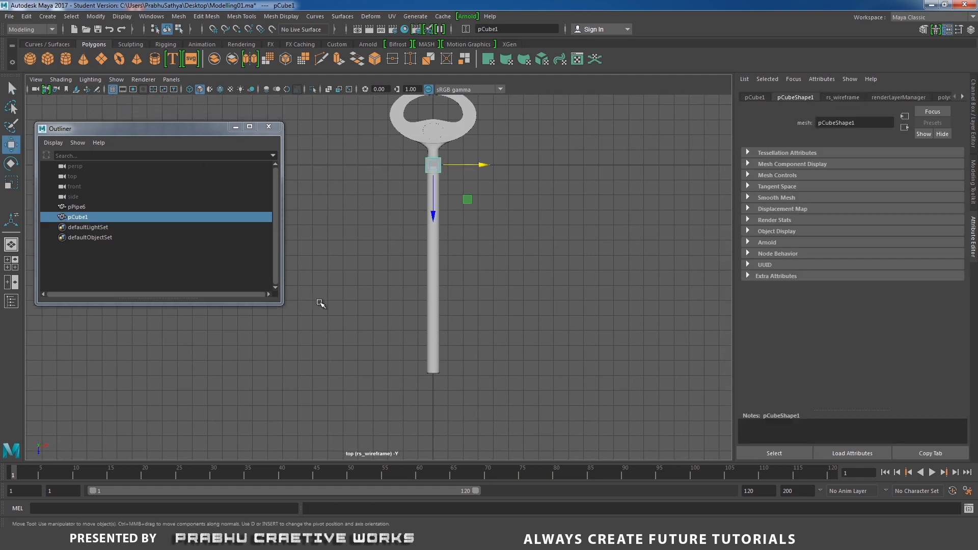
left_click_drag(432, 167, 444, 344)
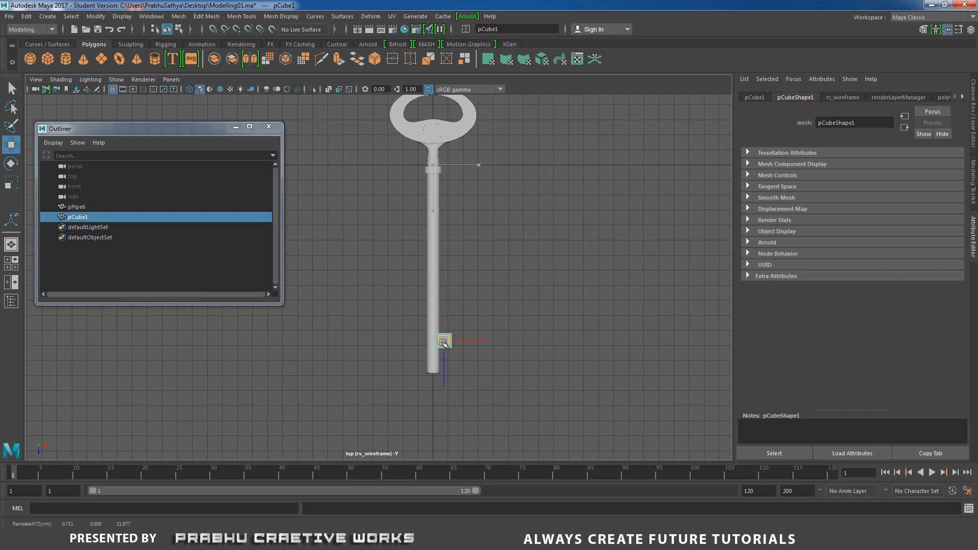
Step: Scale the cube into a roughly square plate in the top view and position it against the side of the shaft
key("r")
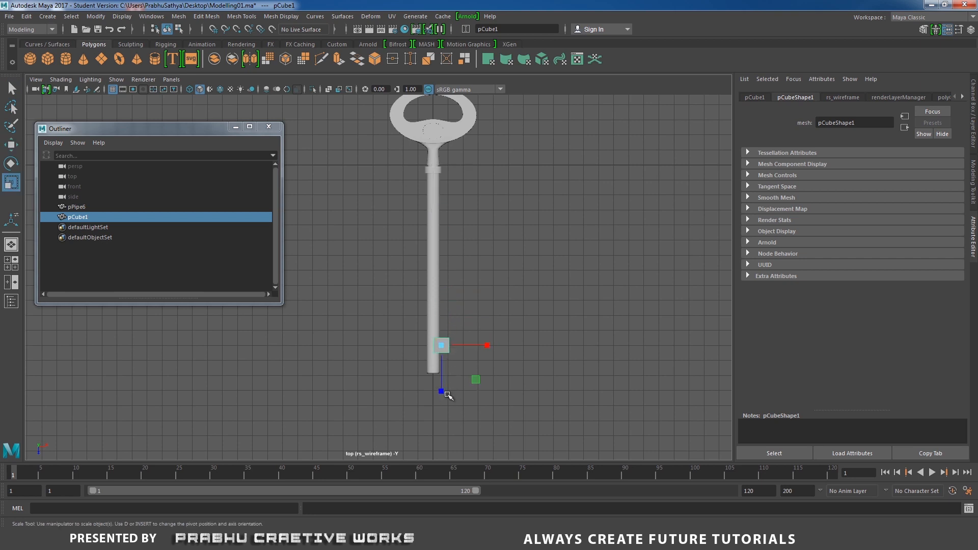
mouse_move(441, 394)
left_mouse_down()
mouse_move(441, 448)
mouse_move(442, 407)
left_mouse_up()
left_click_drag(489, 347, 589, 349)
mouse_move(443, 395)
left_mouse_down()
mouse_move(445, 385)
mouse_move(444, 395)
left_mouse_up()
key("w")
left_click_drag(493, 350, 523, 351)
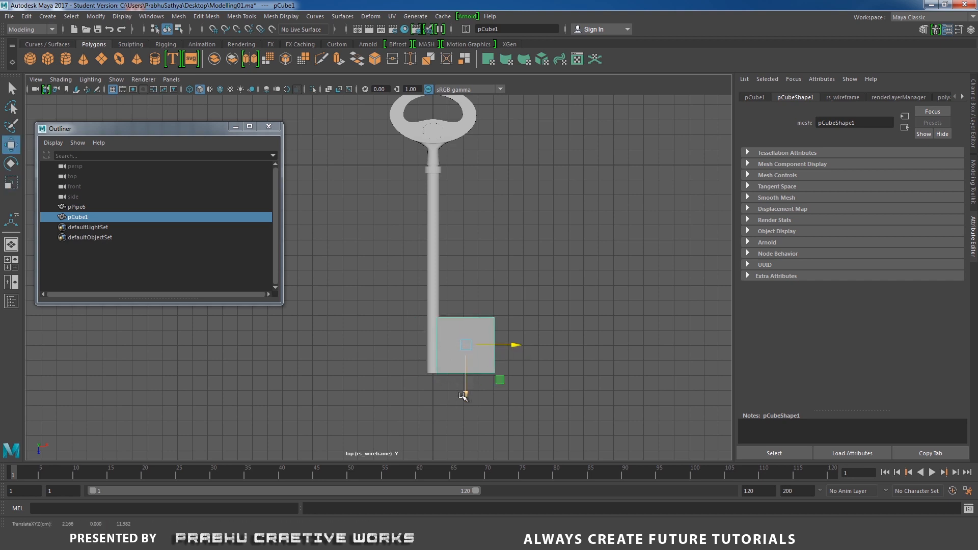
left_click_drag(463, 396, 511, 332)
Step: Flatten the plate's height in the perspective view and shift it along the shaft away from the free end
key("space")
key("r")
left_click_drag(449, 233, 444, 252)
left_click_drag(482, 302, 465, 290, "alt")
key("w")
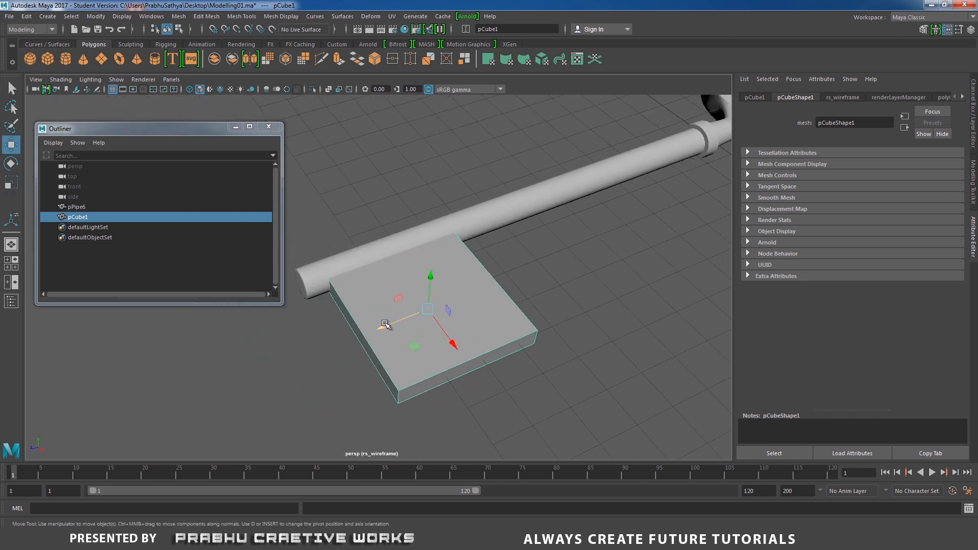
left_click_drag(385, 324, 416, 318)
Step: Move the vertices on the plate's outer edge along X to adjust its width, and return to object mode
mouse_move(492, 330)
left_mouse_down("alt")
mouse_move(443, 273)
mouse_move(469, 224)
mouse_move(453, 221)
mouse_move(475, 308)
mouse_move(505, 345)
mouse_move(507, 336)
left_mouse_up("alt")
key("r")
right_click_drag(563, 219, 508, 219)
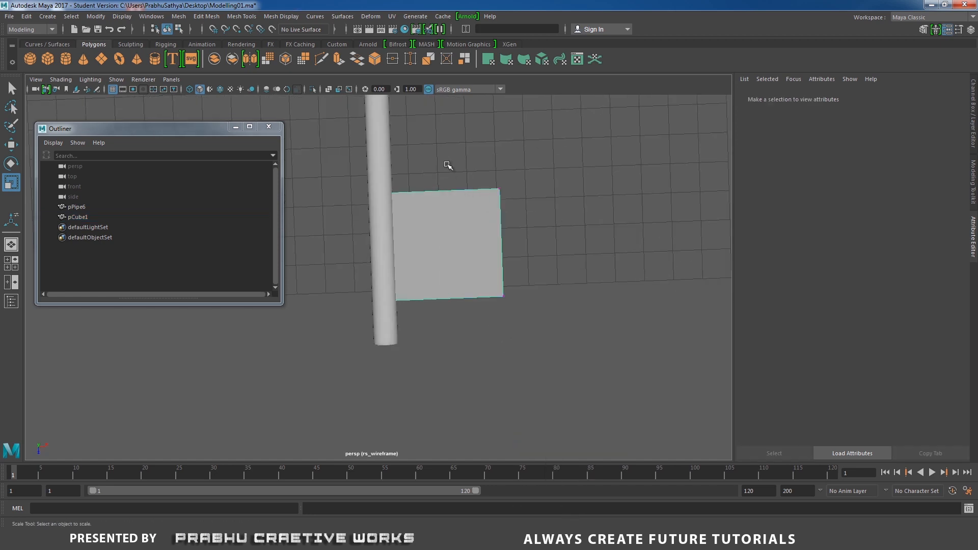
left_click_drag(445, 163, 553, 289)
key("w")
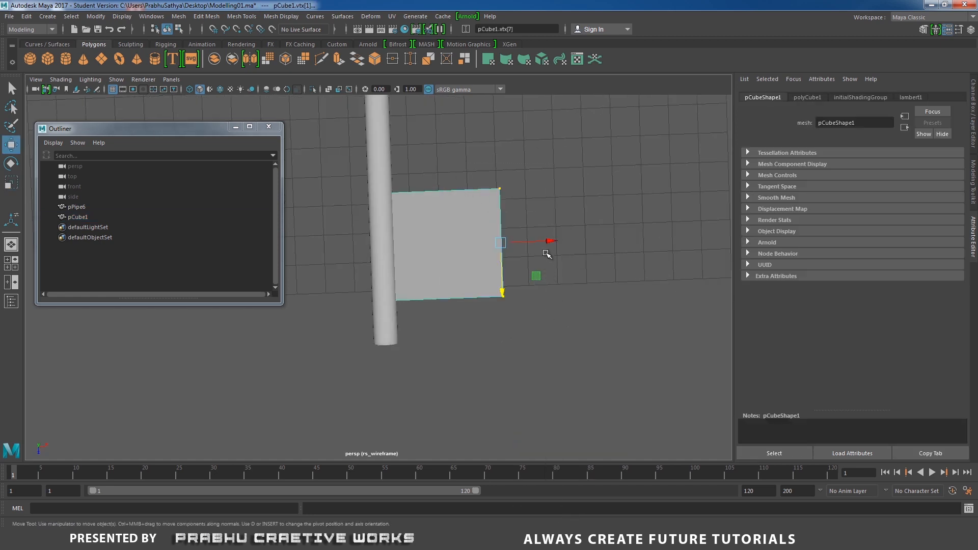
left_click_drag(545, 241, 443, 290)
key("F8")
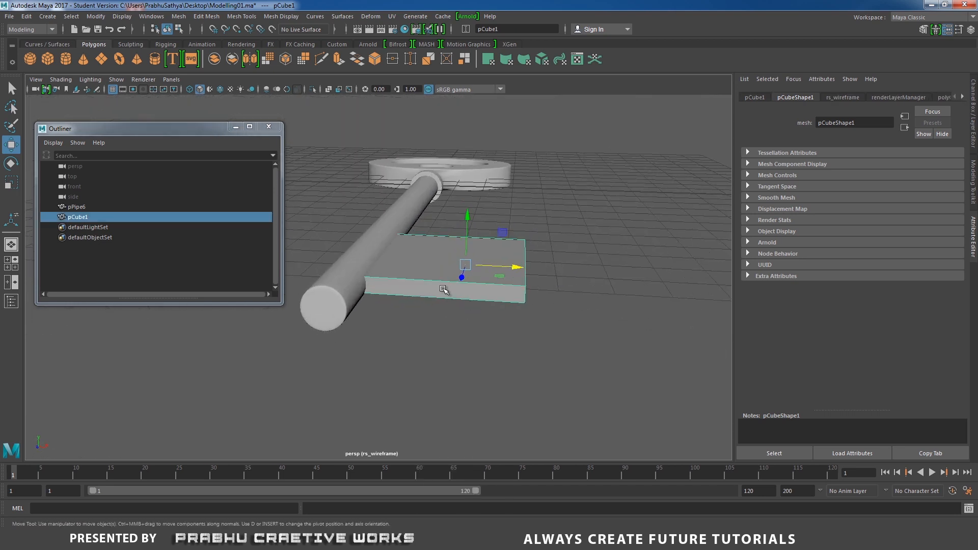
Step: Insert two closely spaced pairs of edge loops across the plate, running parallel to the shaft
right_click_drag(447, 272, 387, 286, "shift")
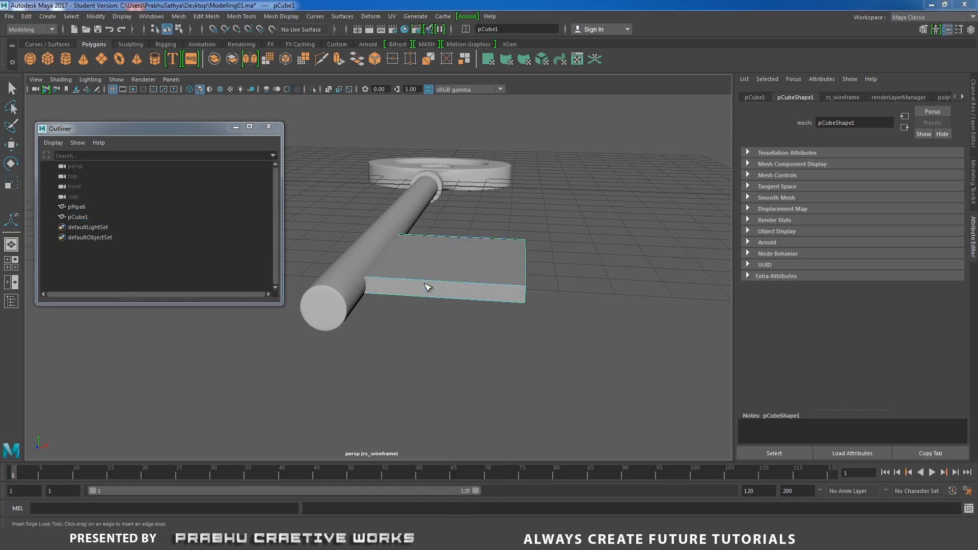
left_click(297, 144)
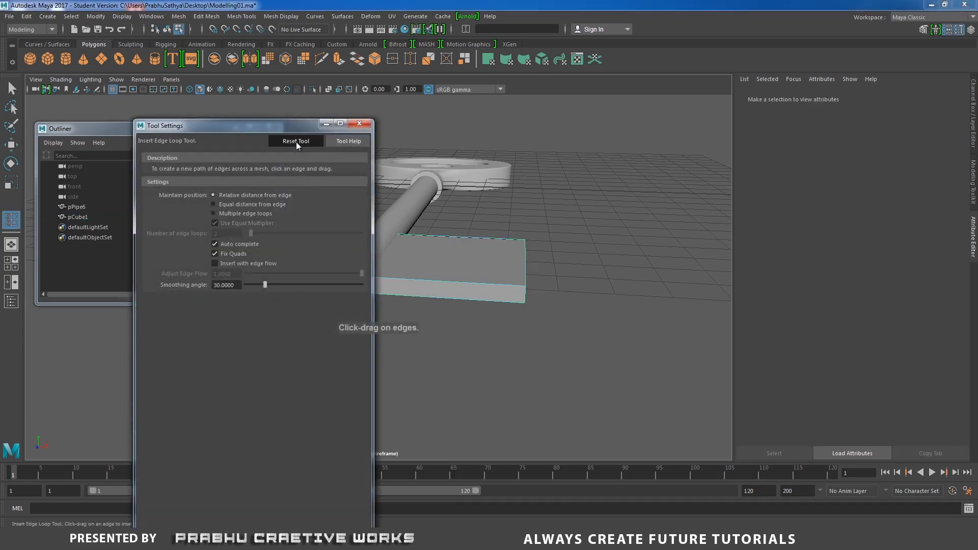
left_click(357, 126)
left_click_drag(415, 219, 469, 287, "alt")
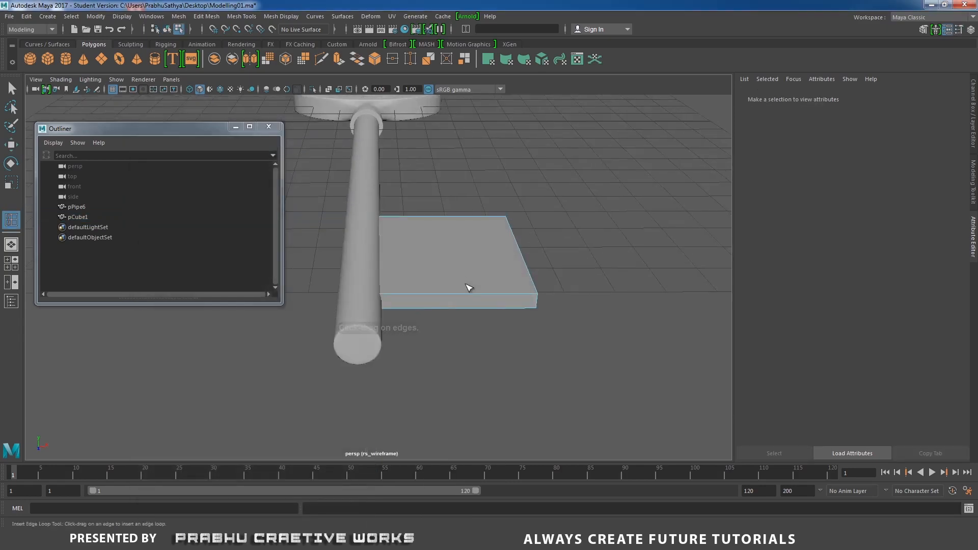
left_click(420, 296)
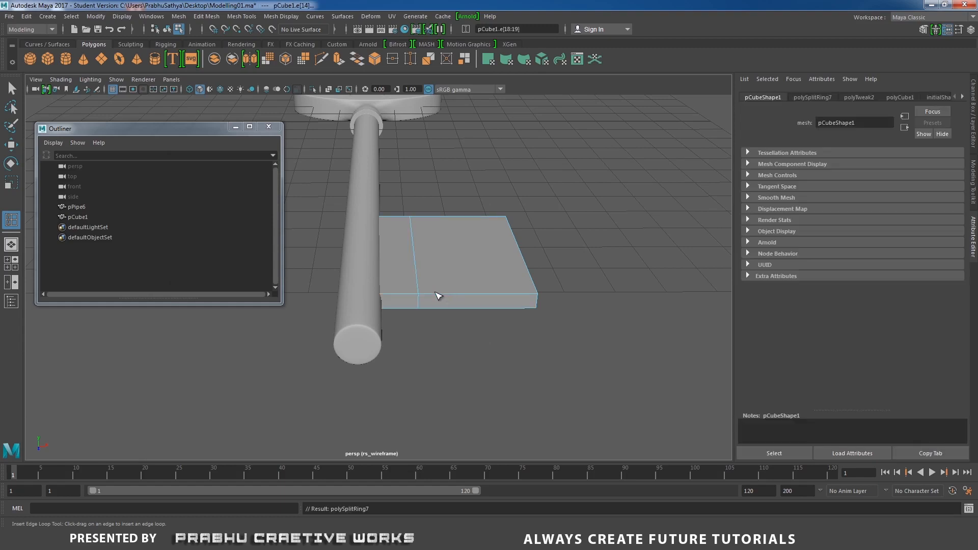
left_click(461, 294)
left_click_drag(462, 296, 437, 310, "alt")
right_click_drag(437, 310, 517, 357, "alt")
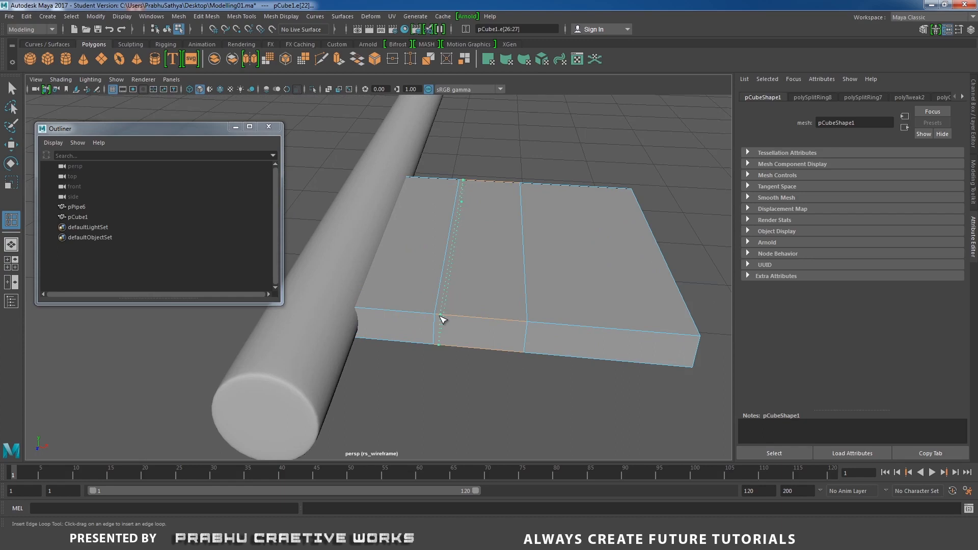
left_click(526, 324)
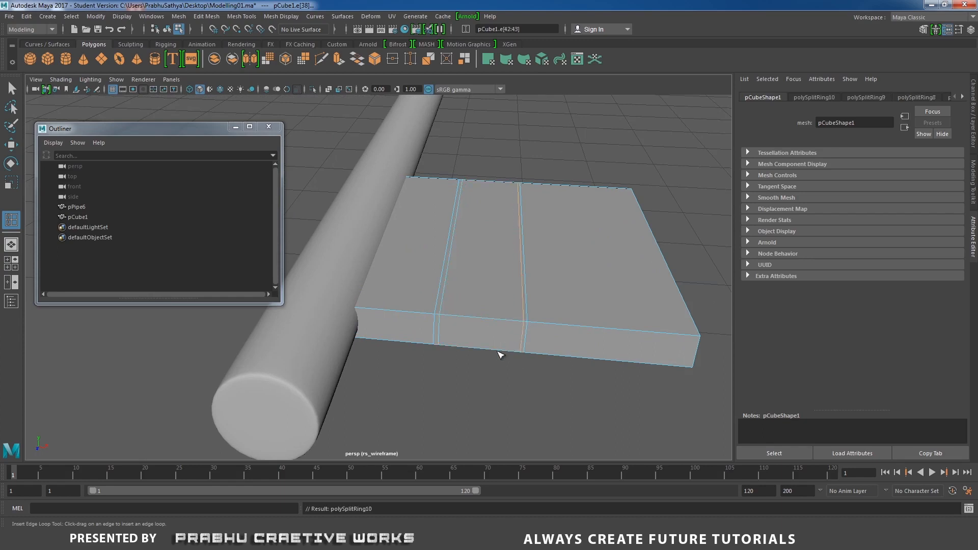
Step: Select the inner edge loop of each pair and lower both along Y to form a groove in the plate
key("w")
left_click(441, 327)
left_click(520, 330, "shift")
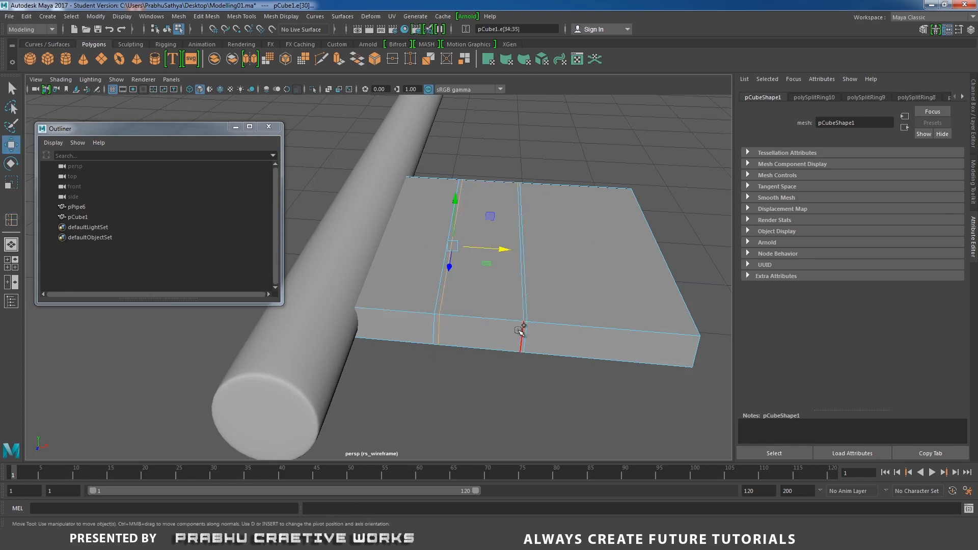
double_click(522, 336, "shift")
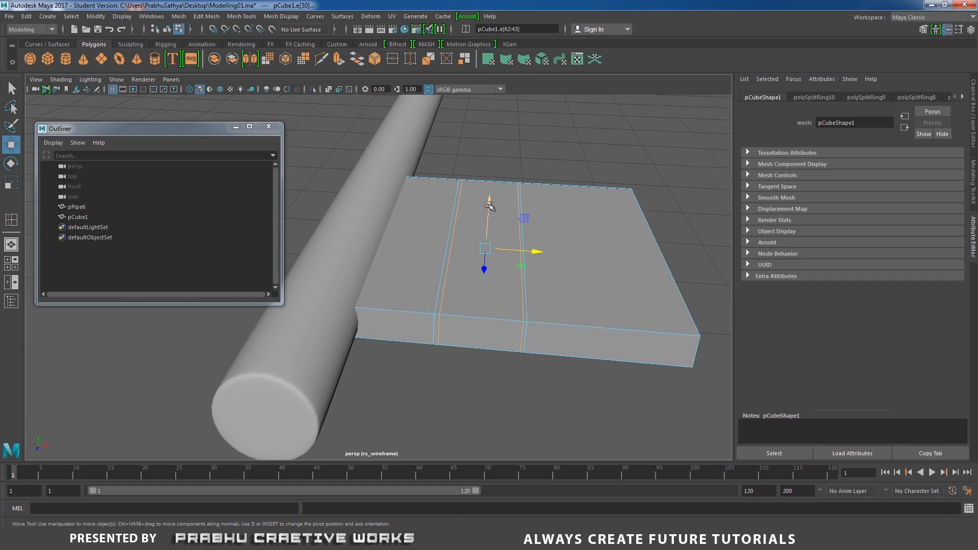
left_click_drag(488, 204, 493, 216)
Step: Move the vertices at the plate's head-side end along Z to shorten it, and return to object mode
right_click_drag(607, 292, 380, 263, "alt")
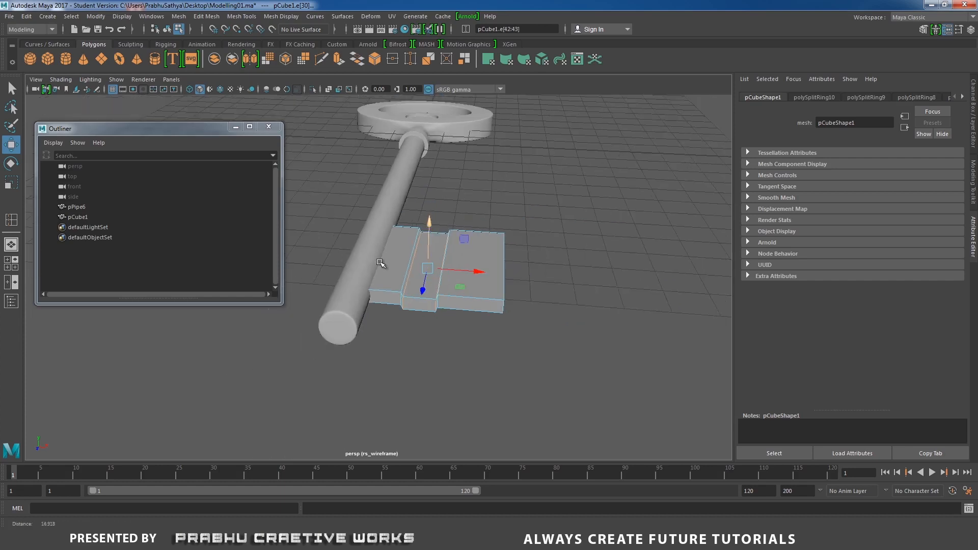
left_click_drag(379, 263, 375, 369, "alt")
right_click_drag(439, 345, 359, 239)
left_click_drag(388, 174, 529, 410)
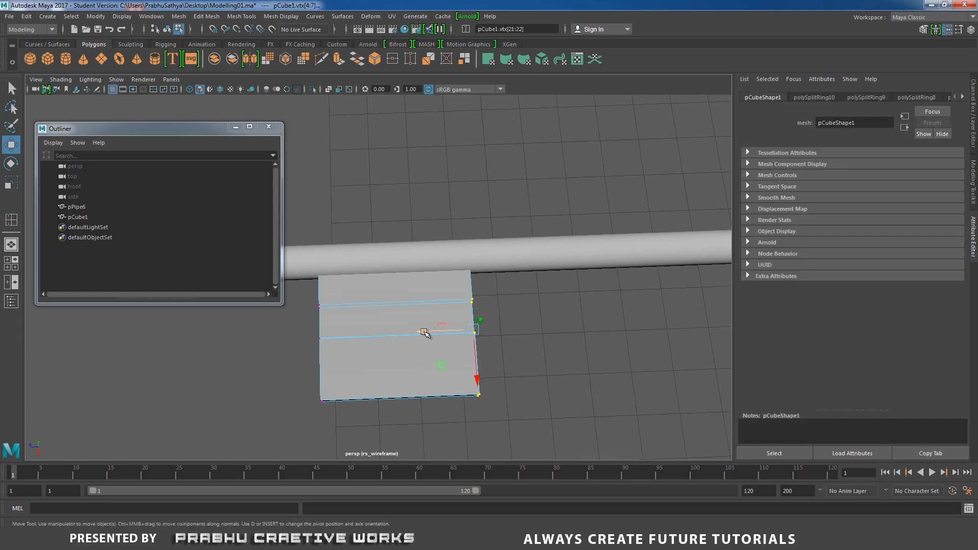
left_click_drag(424, 332, 401, 334)
left_click_drag(323, 382, 414, 347, "alt")
right_click_drag(415, 347, 501, 379, "alt")
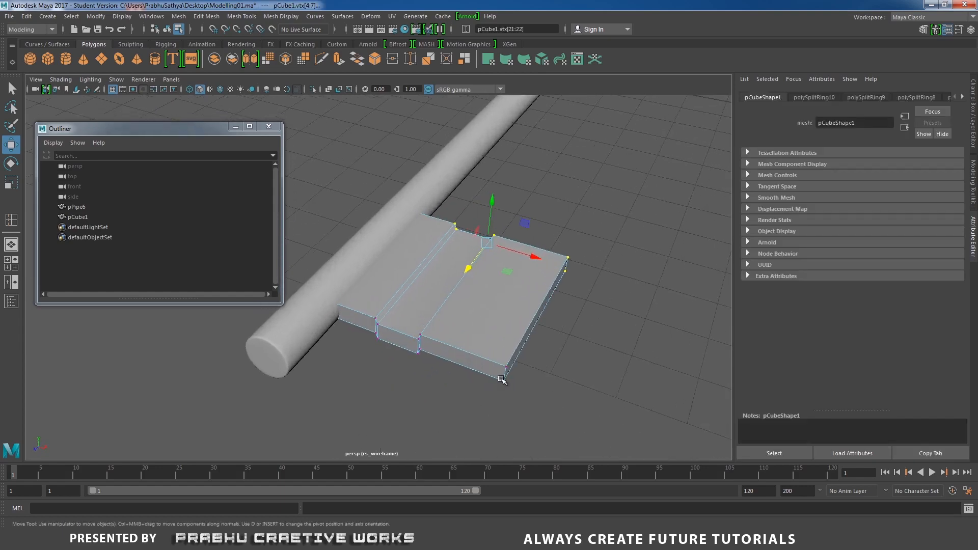
right_click_drag(493, 296, 559, 244)
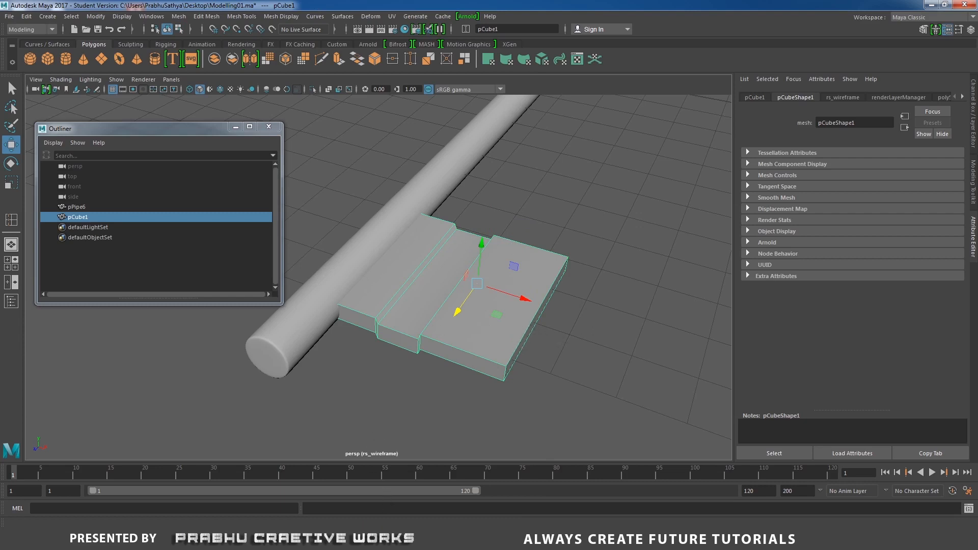
Step: Check the bit's teeth in the reference photo and insert 6 evenly spaced edge loops dividing the plate along its length
left_click(384, 481)
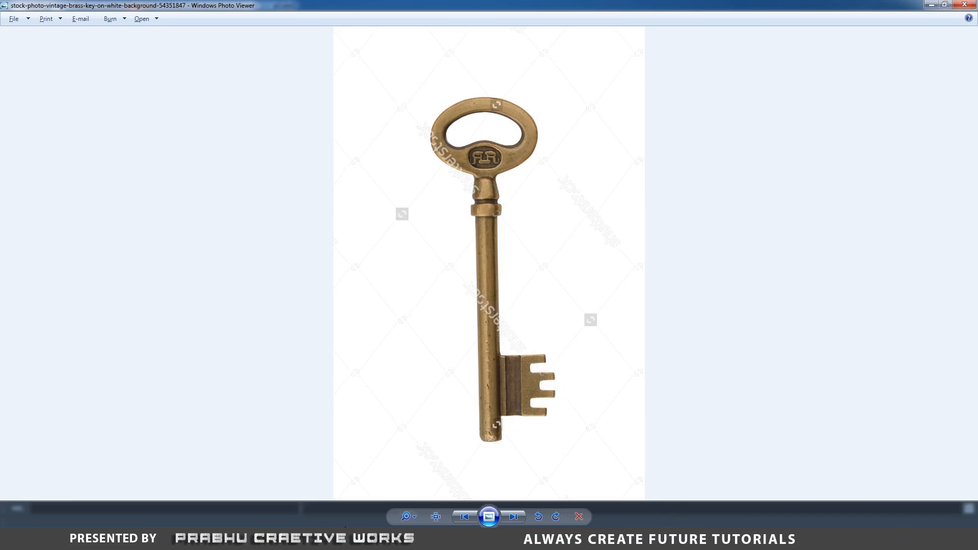
left_click(346, 532)
right_click_drag(536, 299, 448, 305, "shift")
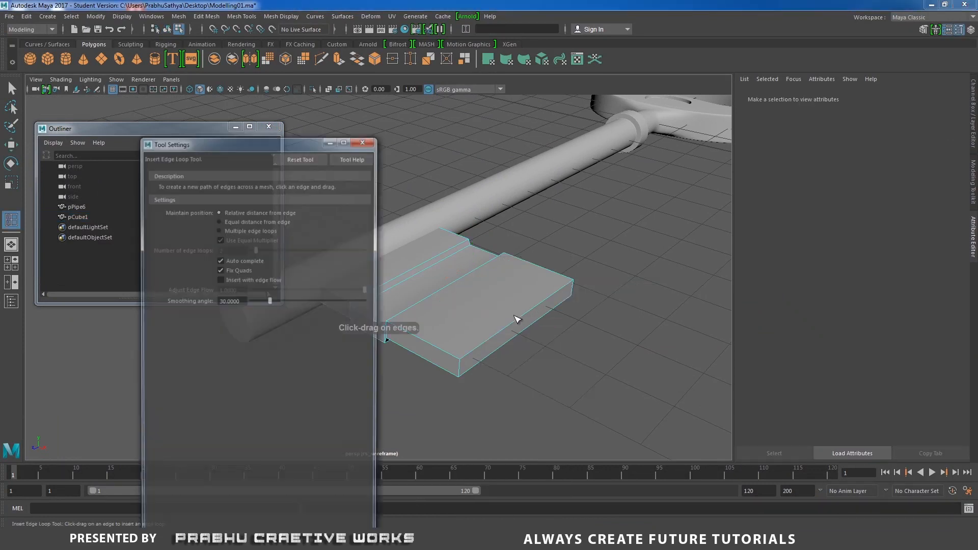
left_click(255, 231)
mouse_move(256, 249)
left_mouse_down()
mouse_move(272, 252)
mouse_move(264, 251)
left_mouse_up()
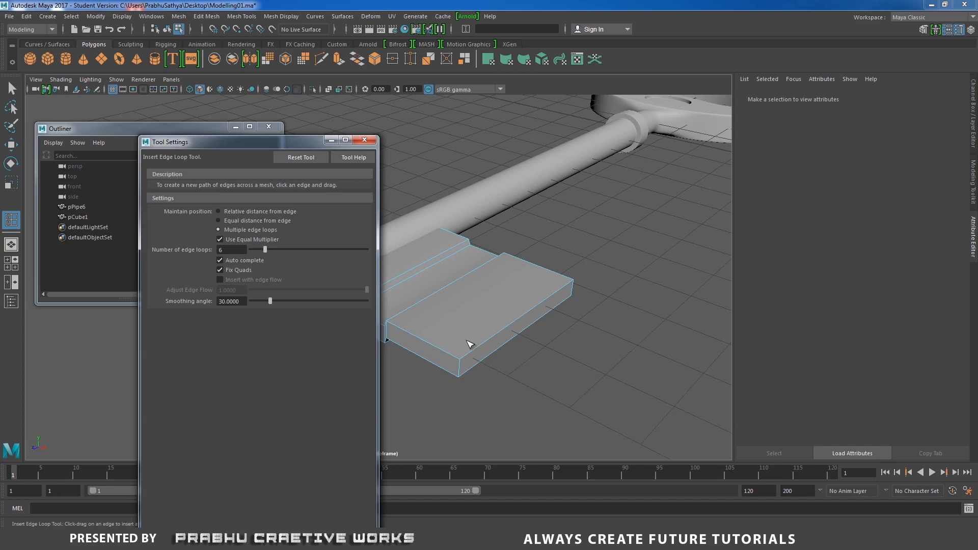
left_click(374, 140)
left_click_drag(530, 300, 484, 326, "alt")
left_click(411, 360)
left_click_drag(462, 364, 476, 372, "alt")
key("w")
Step: Extrude the two end faces on the plate's outer edge outward along X to form the first two teeth
right_click(500, 344)
left_click(500, 274)
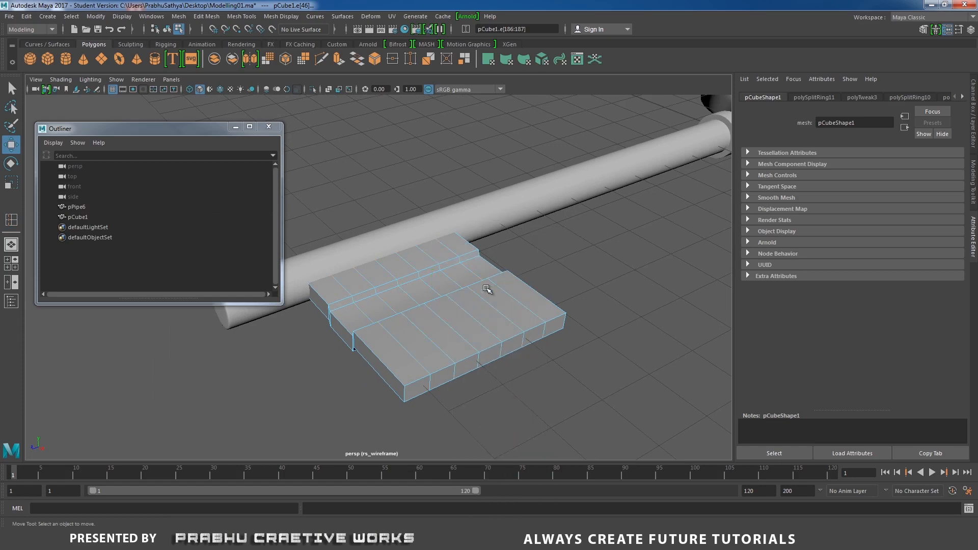
left_click(415, 388)
left_click(554, 331, "shift")
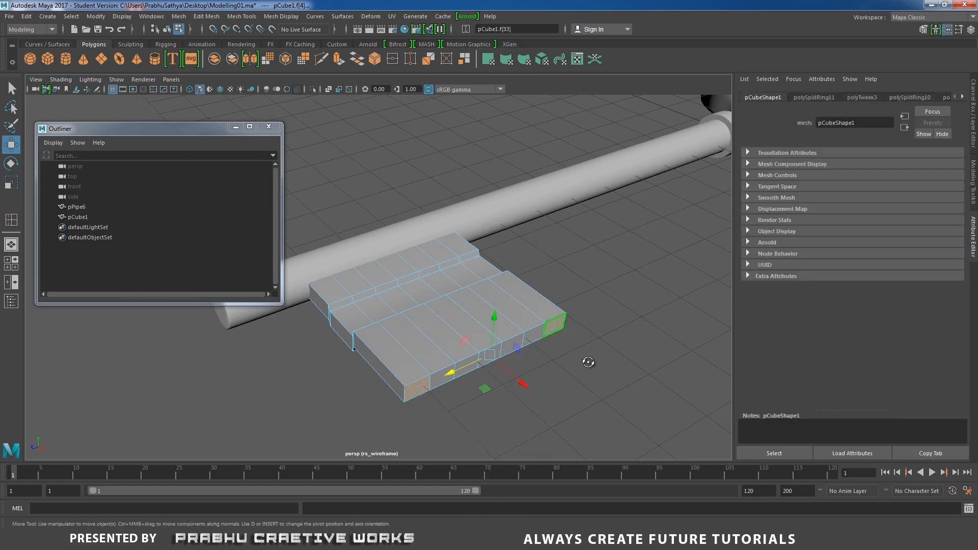
left_click_drag(586, 362, 556, 301, "alt")
right_click(574, 296, "shift")
left_click(571, 323)
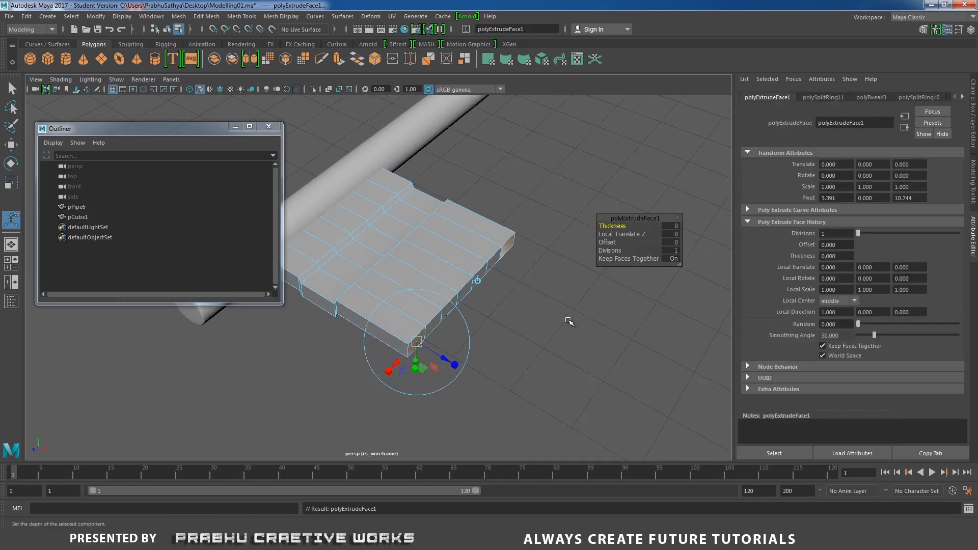
key("w")
left_click_drag(501, 311, 508, 337)
Step: Extrude the three middle faces of the plate's outer edge outward along X as one block between the end teeth
left_click(508, 338)
left_click(440, 310)
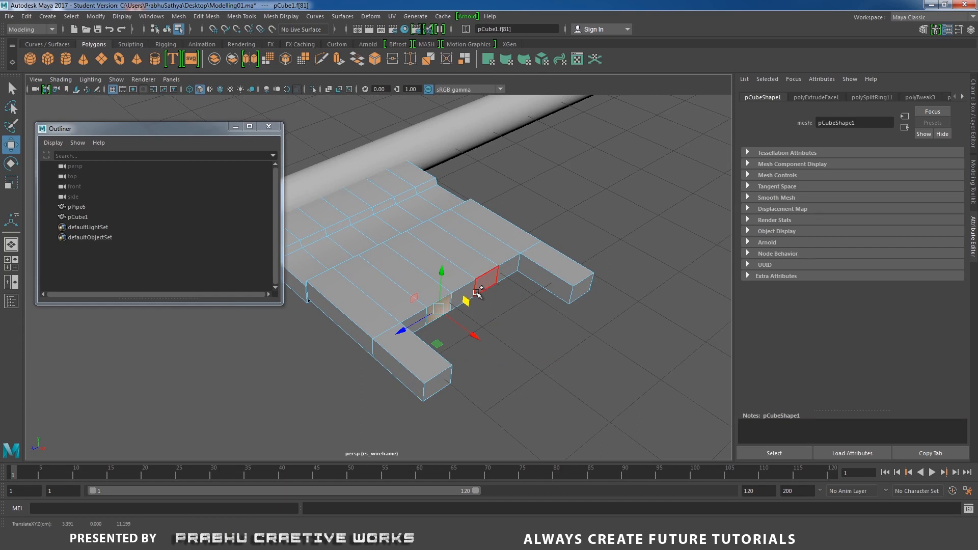
left_click(517, 318)
left_click(441, 307)
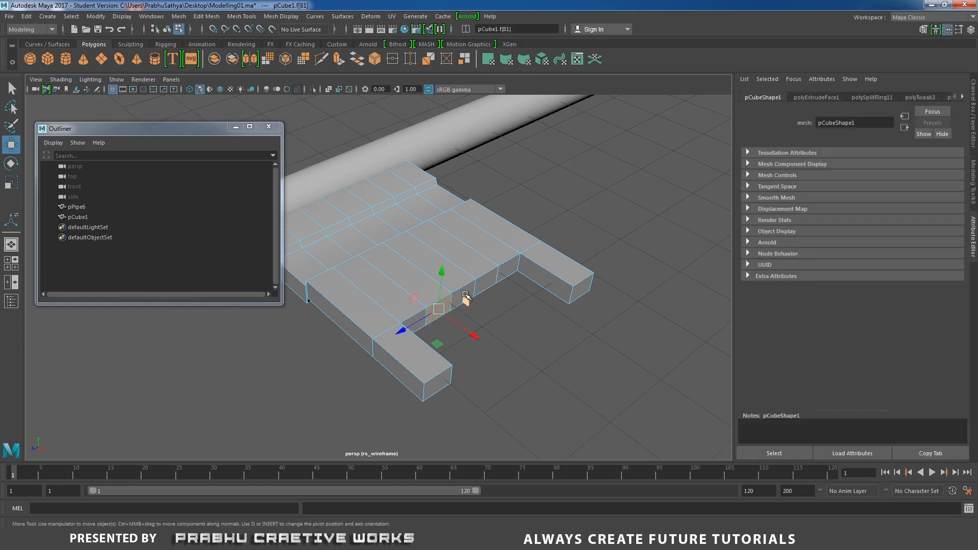
left_click_drag(471, 290, 493, 289)
key("ctrl+z")
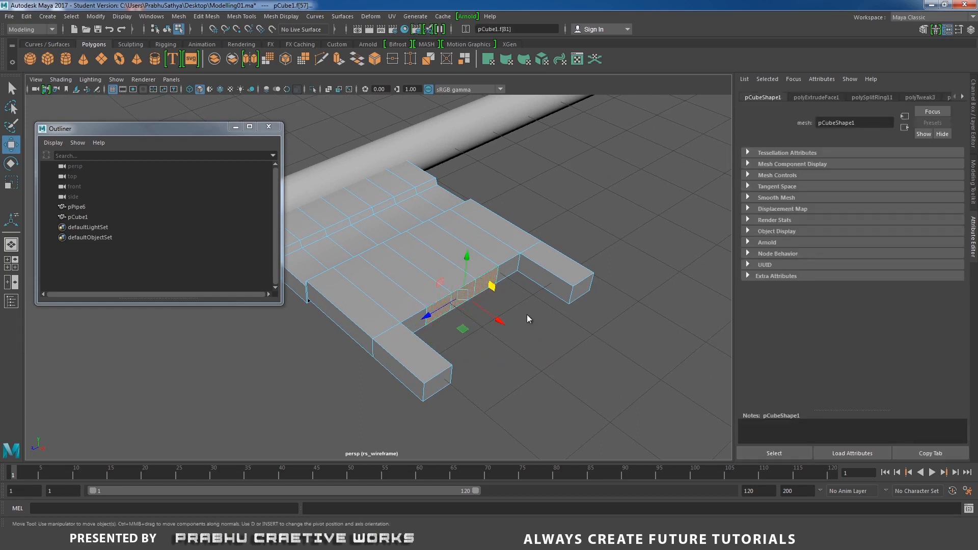
right_click_drag(529, 317, 530, 337, "shift")
key("w")
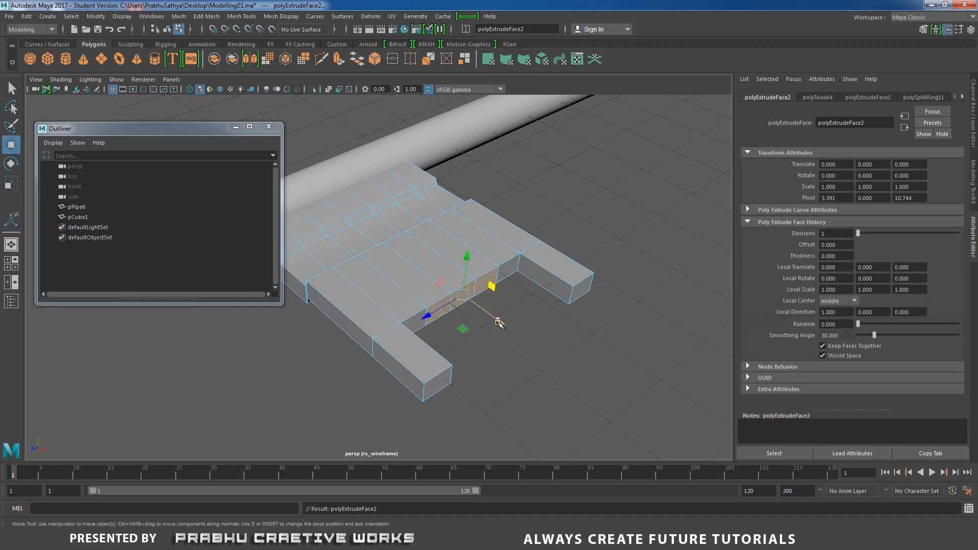
left_click_drag(502, 322, 547, 355)
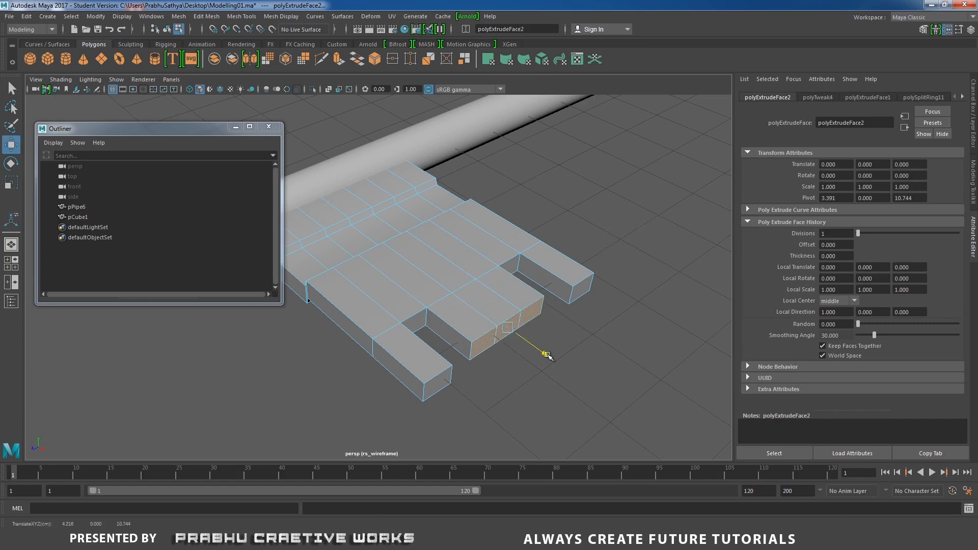
Step: Extrude the two outer faces of the middle block outward along X into teeth, and return to object mode
left_click(538, 394)
left_click(490, 339)
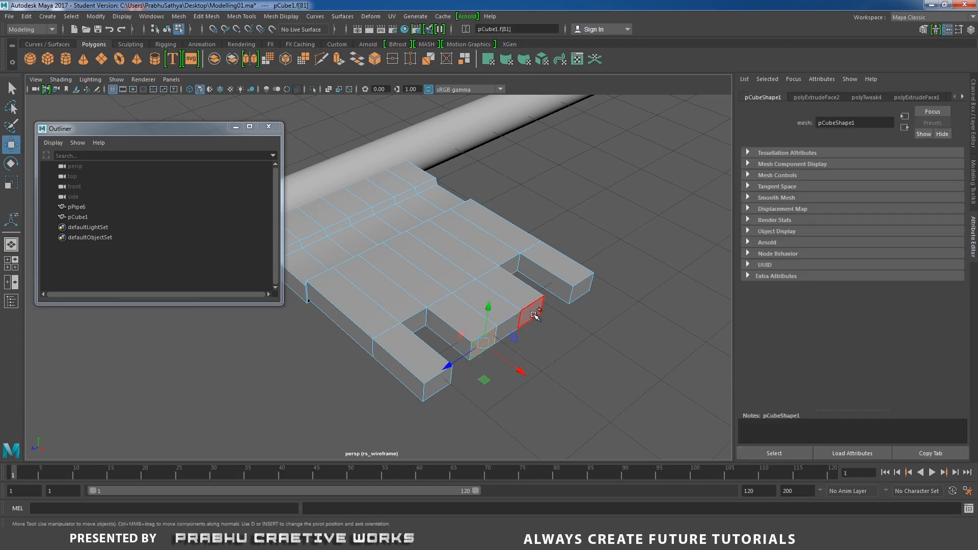
right_click_drag(574, 345, 575, 348, "shift")
key("w")
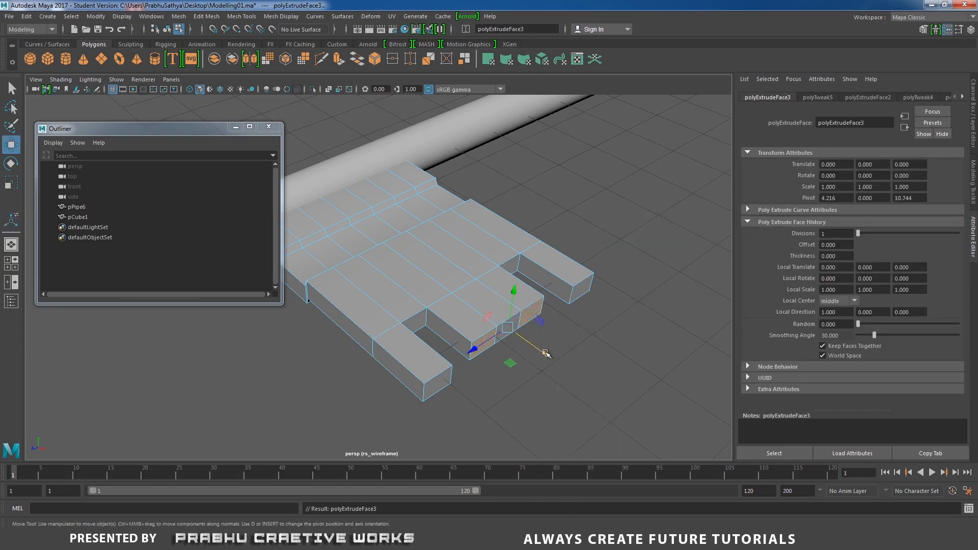
left_click_drag(546, 353, 596, 395)
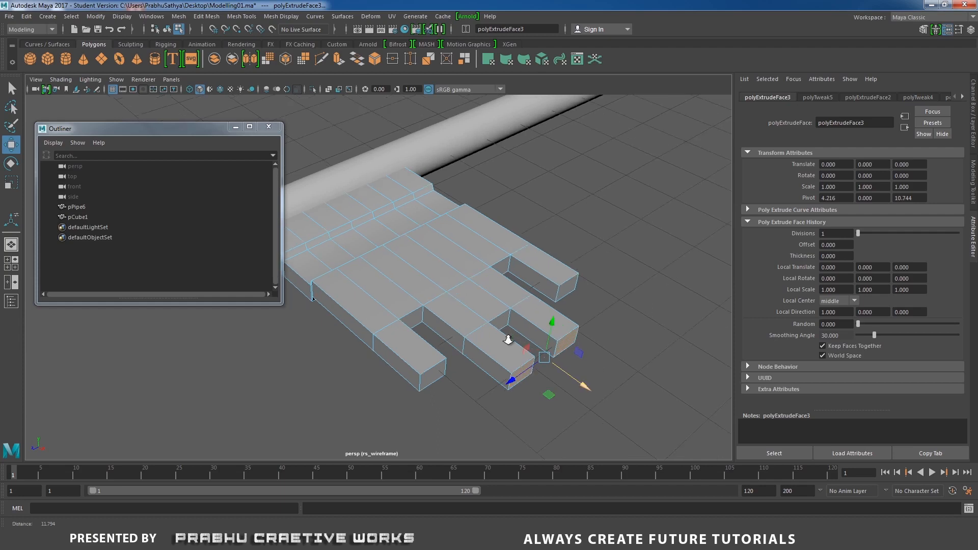
right_click_drag(509, 340, 387, 296, "alt")
left_click_drag(407, 296, 565, 369, "alt")
right_click_drag(566, 369, 381, 297, "alt")
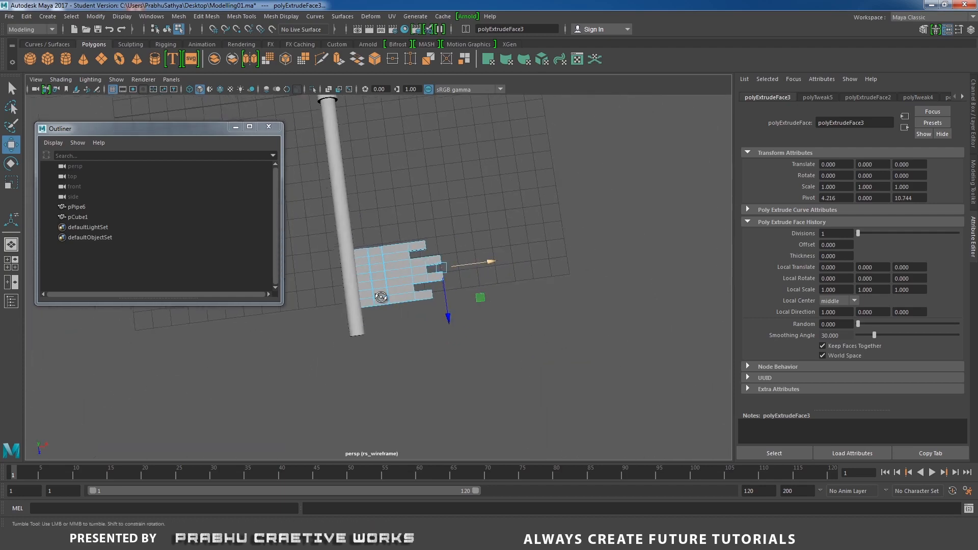
left_click_drag(381, 297, 404, 265, "alt")
right_click_drag(402, 248, 453, 231)
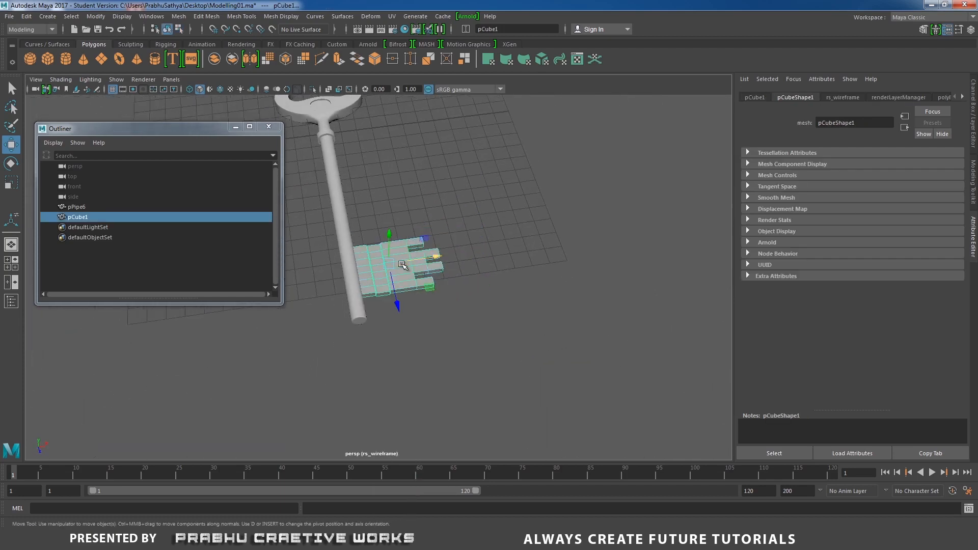
Step: Scale the toothed bit and reposition it against the side of the shaft
right_click_drag(415, 321, 480, 325, "alt")
key("r")
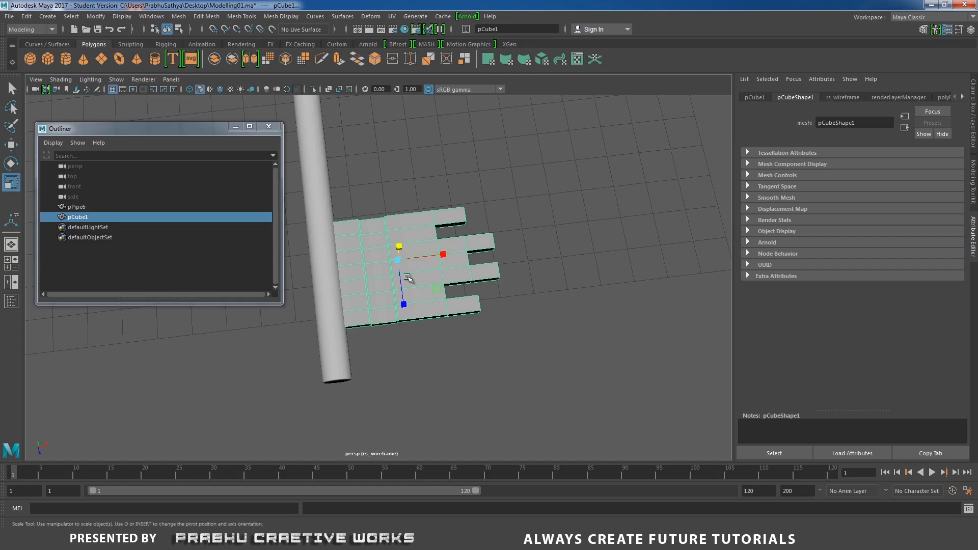
left_click_drag(376, 278, 317, 281, "alt")
left_click_drag(374, 310, 438, 266)
key("w")
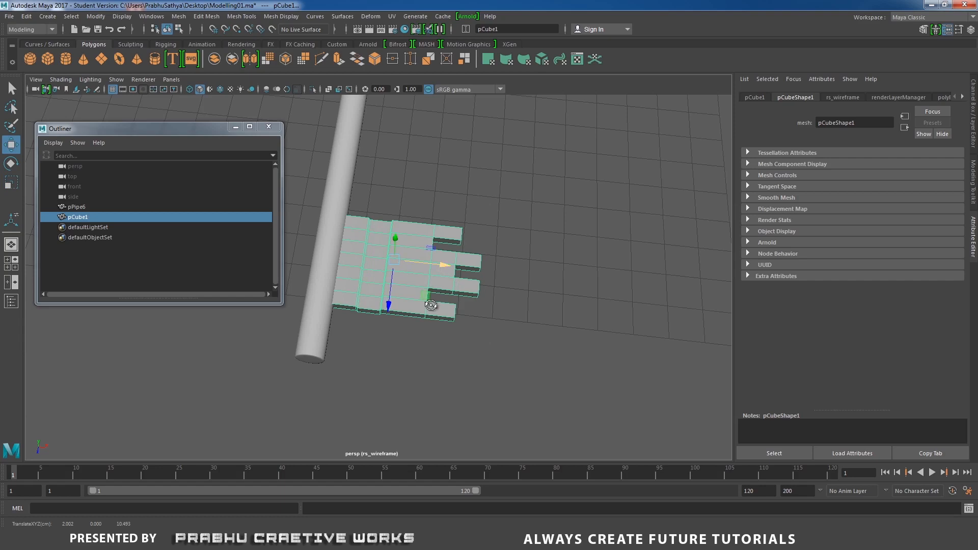
Step: Isolate the toothed bit and delete all faces on its flat end that meets the shaft
left_click_drag(430, 304, 478, 275, "alt")
left_click(313, 90)
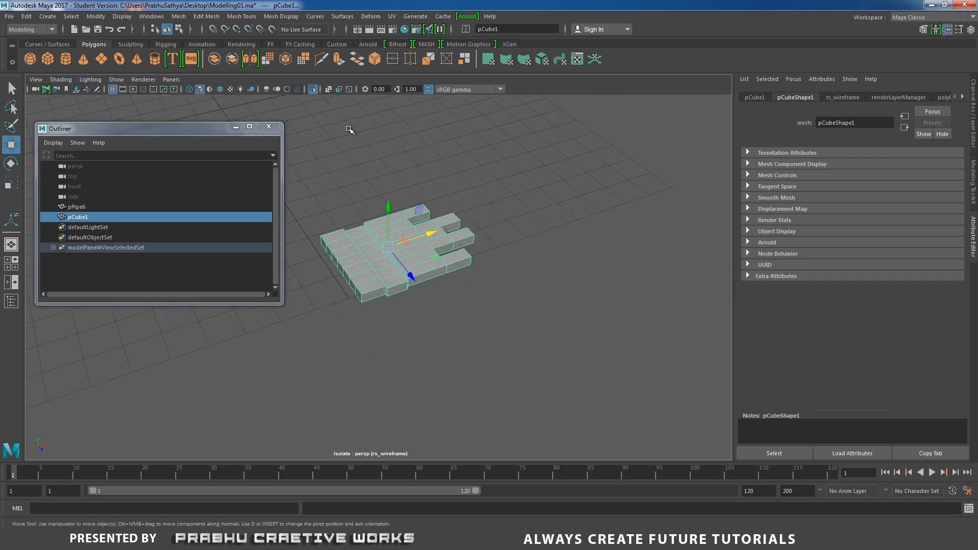
scroll(411, 235, "up", 2)
right_click(411, 236)
left_click(410, 264)
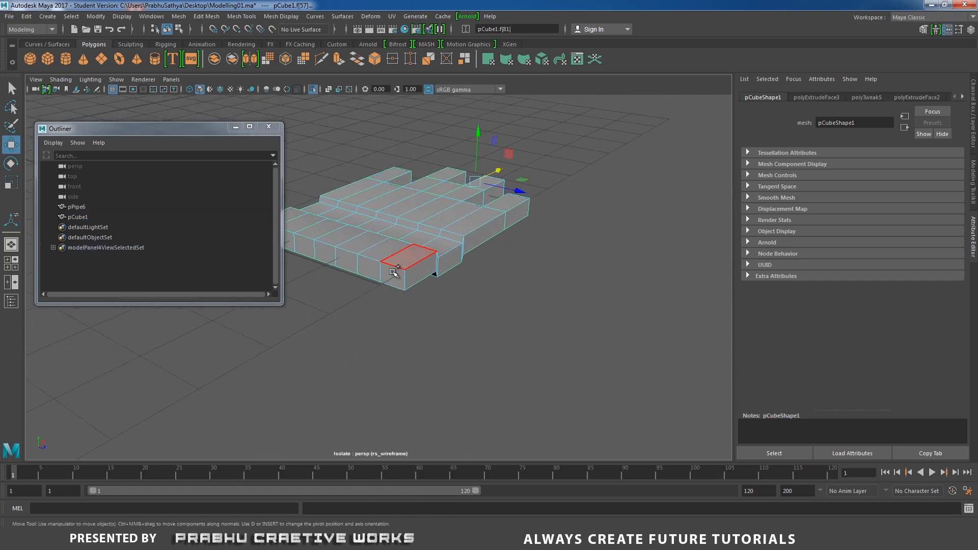
left_click(326, 258, "shift")
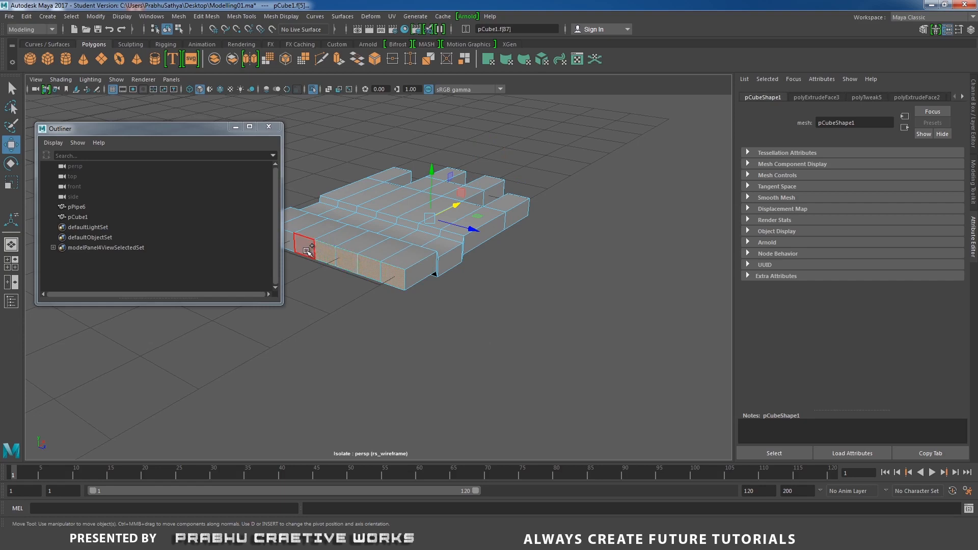
left_click(308, 247, "shift")
left_click(291, 239, "shift")
middle_click_drag(500, 274, 571, 287, "alt")
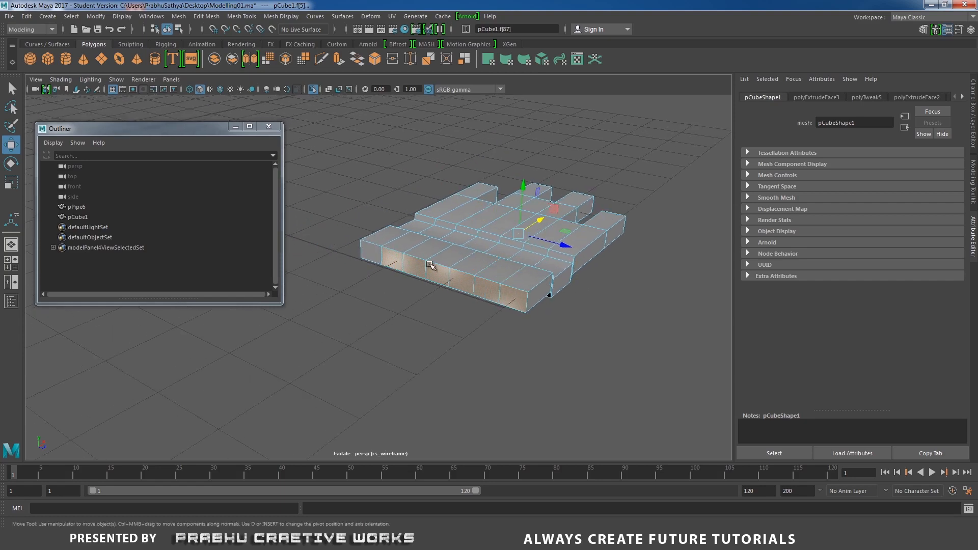
left_click(364, 246, "shift")
left_click_drag(526, 290, 392, 303, "alt")
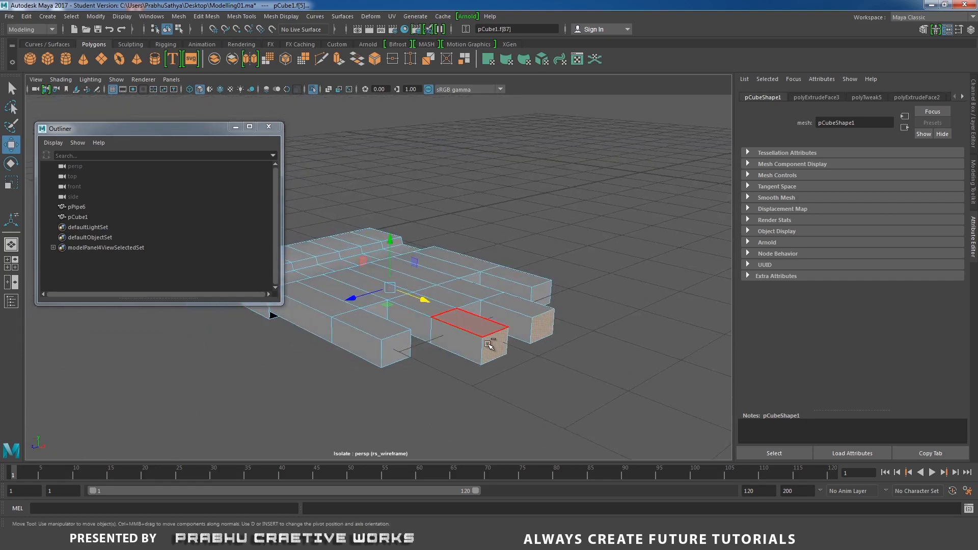
left_click_drag(547, 334, 584, 333, "alt")
key("Delete")
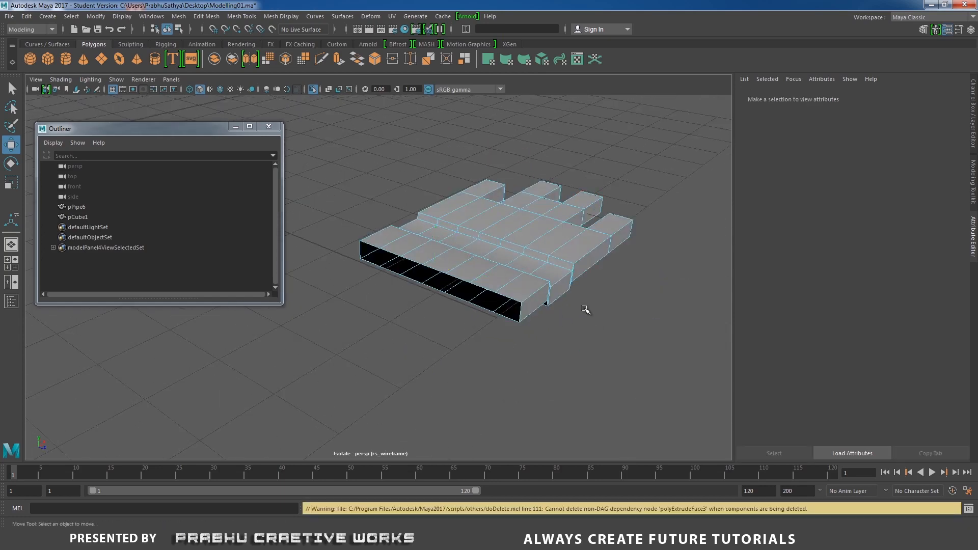
Step: Bevel all edges of the bit with a fraction of 1 and 2 segments, and return to object mode
right_click_drag(610, 310, 410, 260, "alt")
left_click_drag(497, 272, 422, 282, "alt")
right_click_drag(422, 282, 435, 353, "alt")
left_click_drag(434, 353, 392, 339, "alt")
right_click_drag(417, 352, 484, 341, "alt")
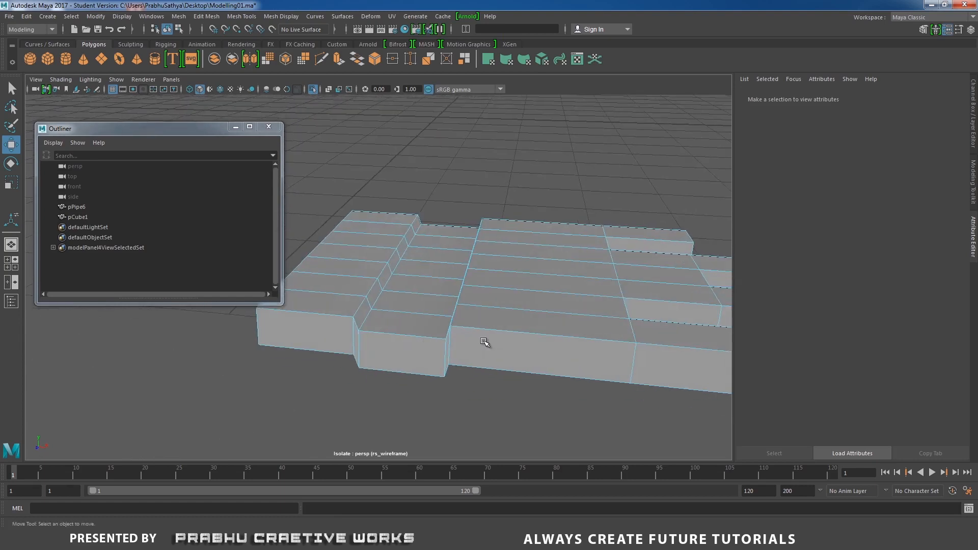
right_click_drag(568, 327, 419, 218, "alt")
left_click_drag(316, 186, 637, 399)
scroll(566, 400, "up", 3)
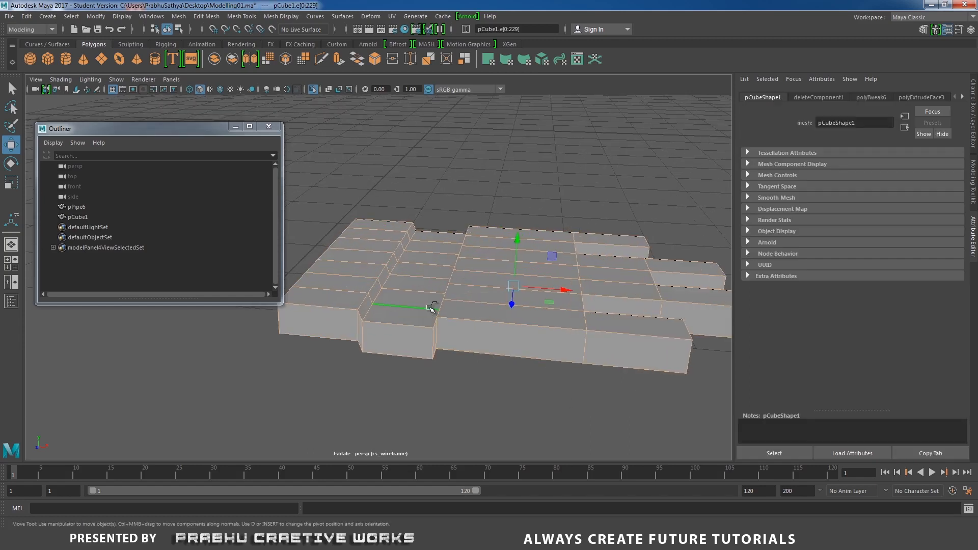
right_click_drag(431, 308, 460, 312, "shift")
scroll(615, 290, "up", 3)
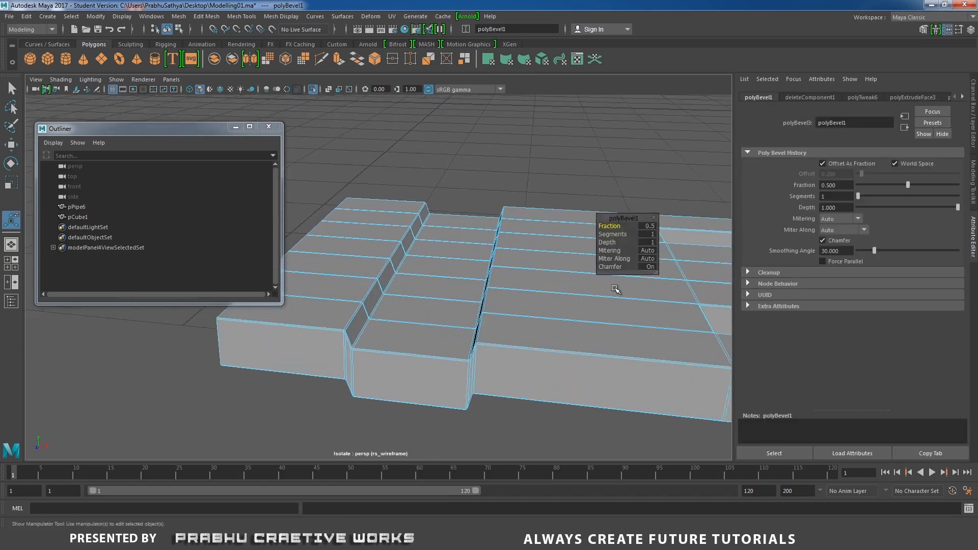
left_click_drag(614, 228, 619, 236)
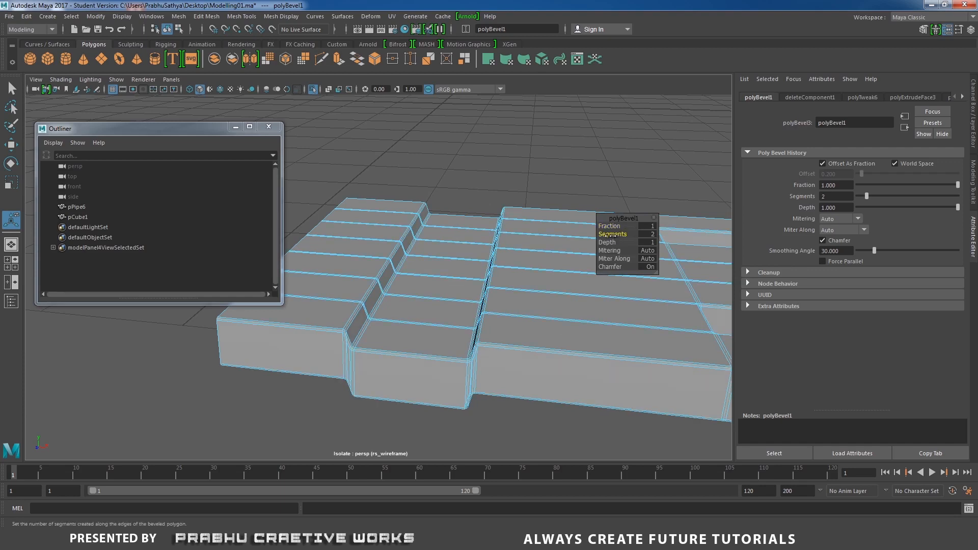
right_click_drag(535, 239, 610, 166)
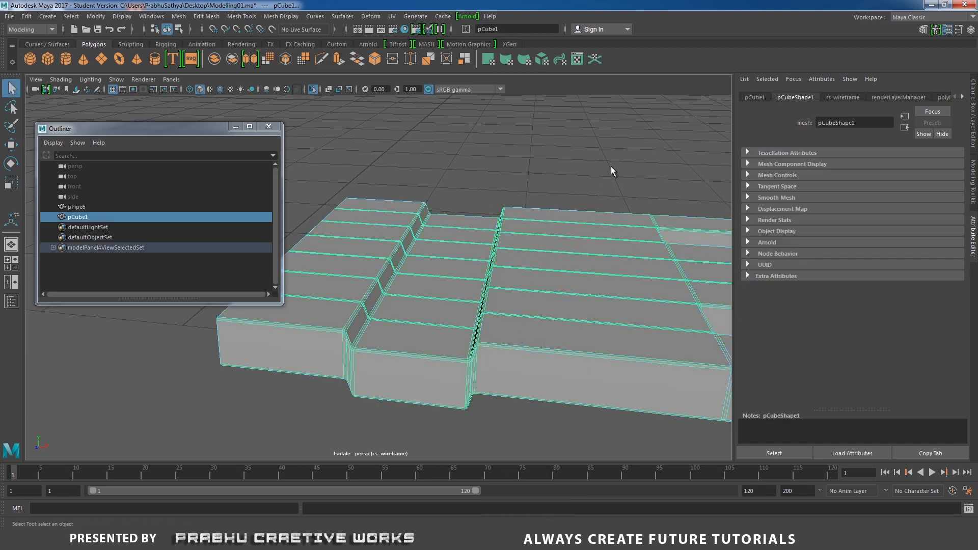
left_click(611, 166)
Step: End the isolation of the bit so the whole key is shown
left_click_drag(610, 166, 442, 338, "alt")
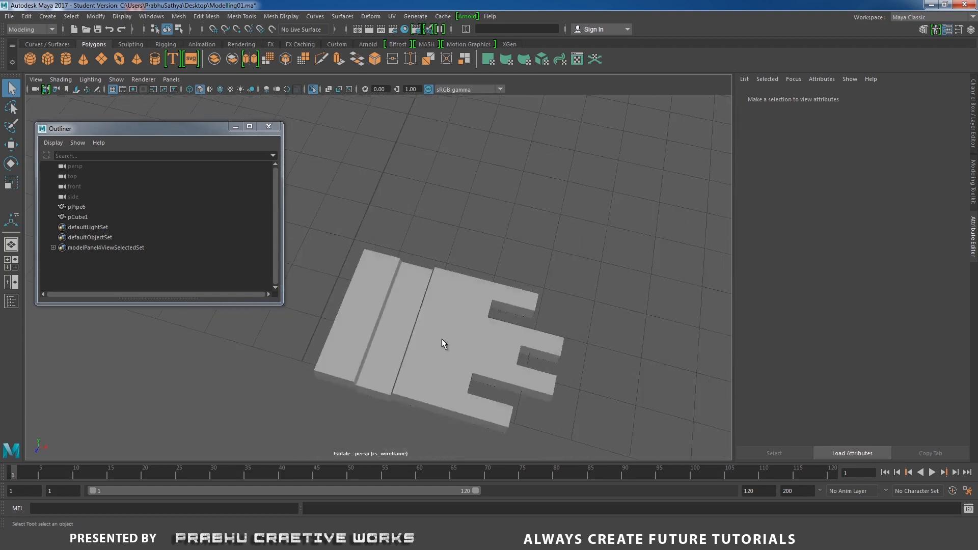
left_click(314, 89)
left_click_drag(315, 133, 393, 292, "alt")
right_click_drag(393, 293, 453, 323, "alt")
middle_click_drag(458, 257, 470, 323, "alt")
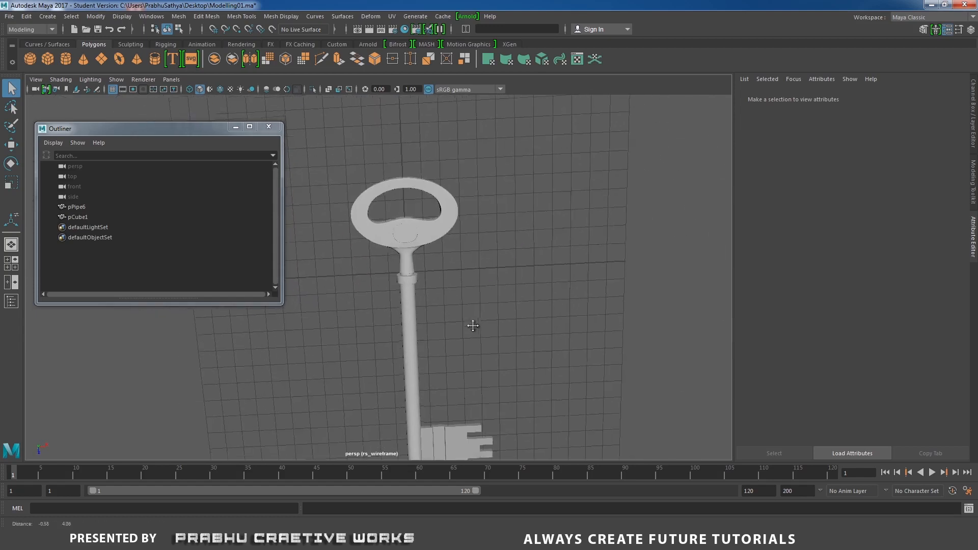
right_click_drag(470, 323, 573, 395, "alt")
left_click_drag(572, 395, 515, 378, "alt")
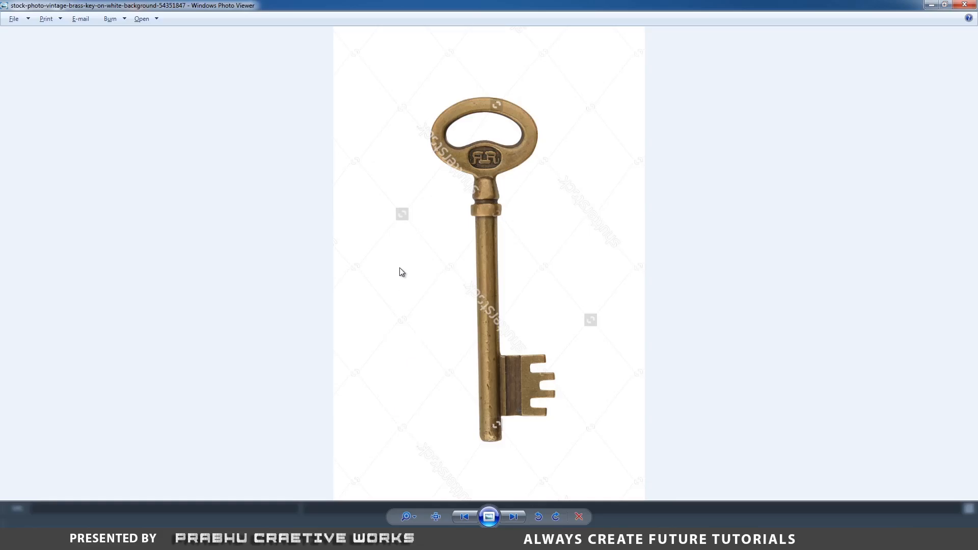
Step: Check the emblem in the reference photo and add a cube at the bow's oval recess, moved about -2.24 cm along Z
scroll(400, 269, "up", 5)
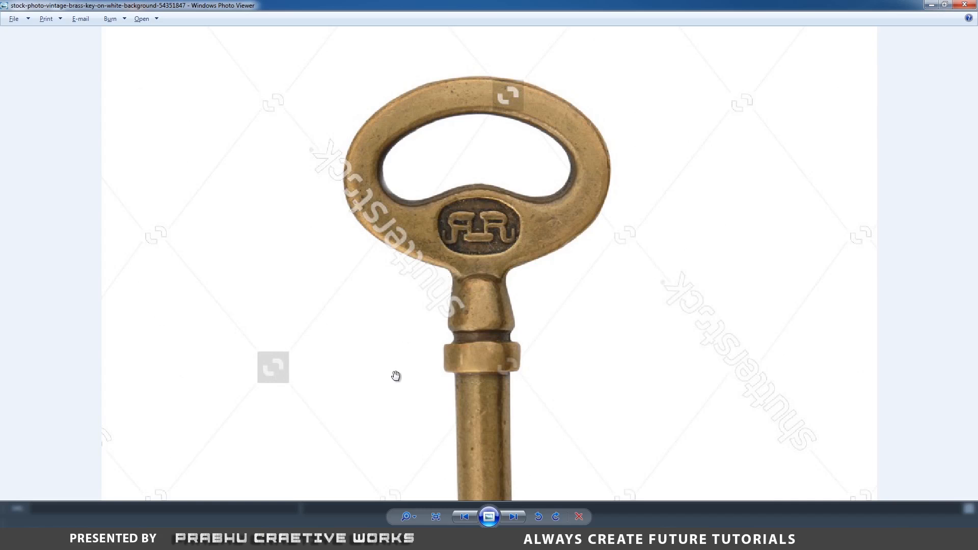
key("alt+Tab")
left_click_drag(473, 277, 487, 332, "alt")
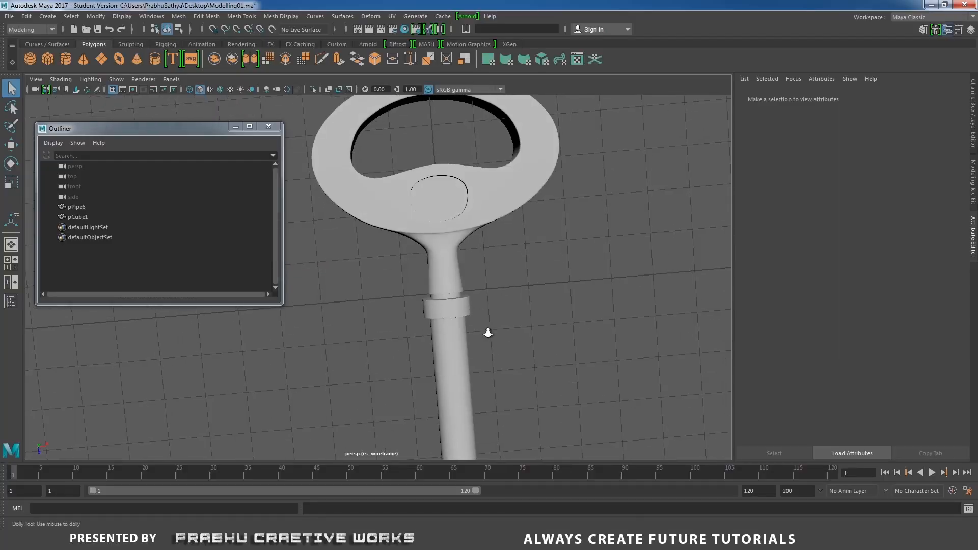
right_click_drag(486, 331, 537, 256, "alt")
key("space")
left_click_drag(518, 320, 480, 321)
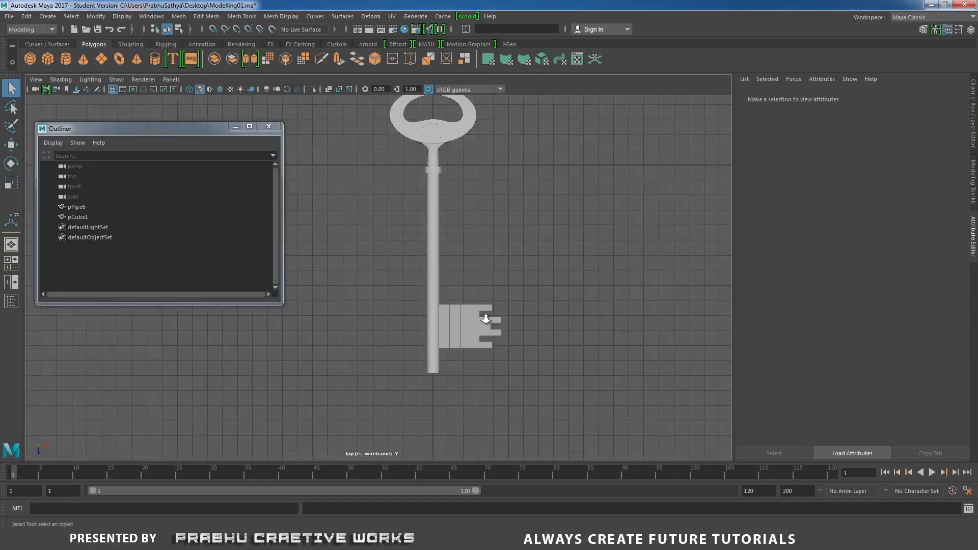
middle_click_drag(398, 223, 436, 267, "alt")
right_click_drag(437, 266, 662, 397, "alt")
left_click(47, 59)
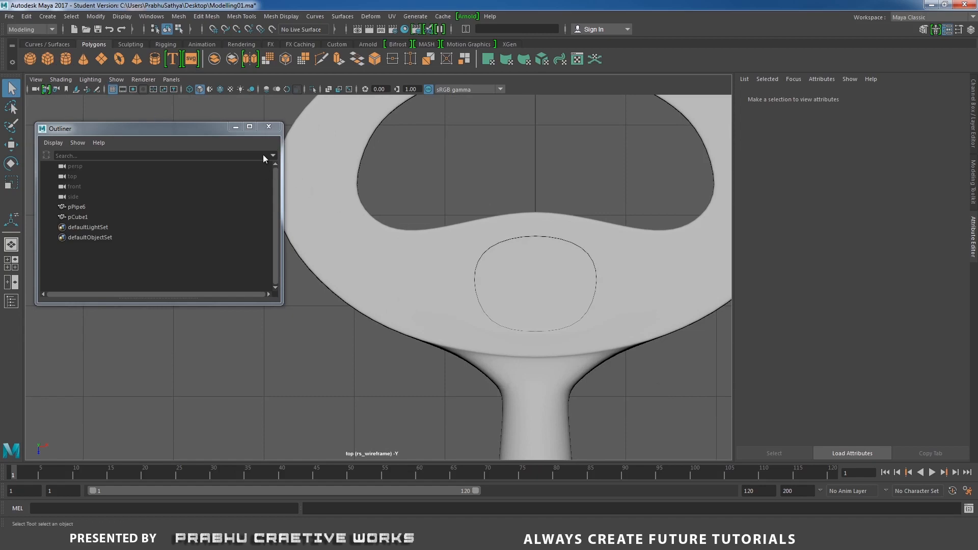
right_click_drag(388, 214, 512, 357, "alt")
key("w")
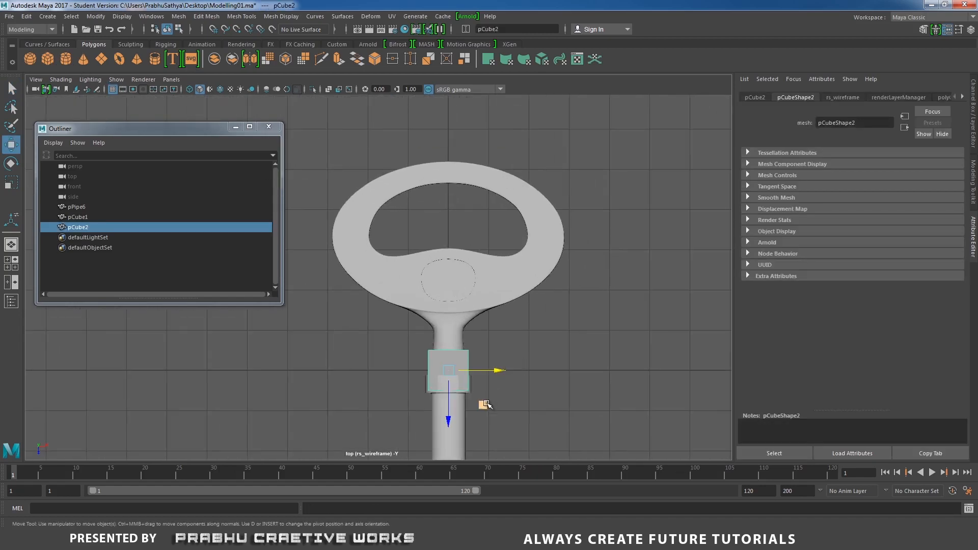
left_click_drag(450, 418, 448, 327)
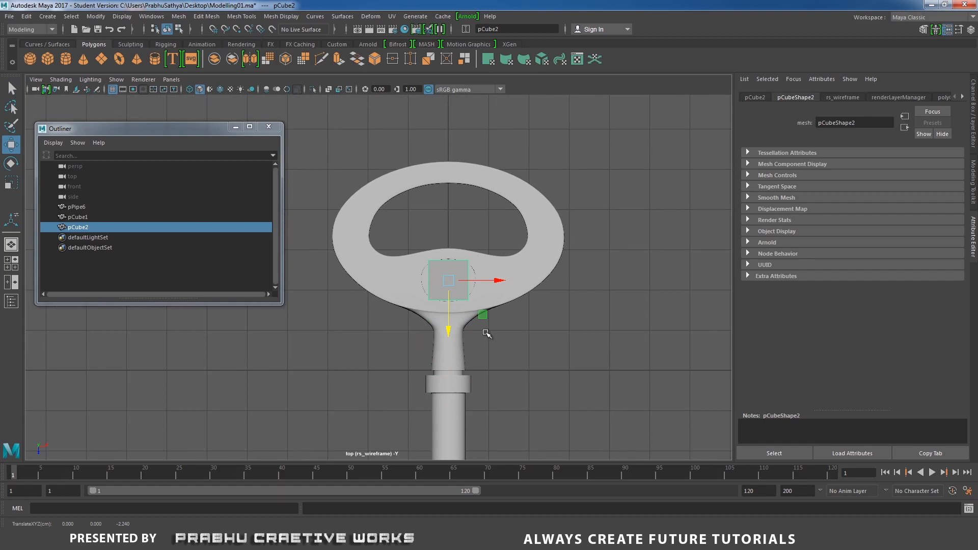
Step: Scale the cube into a thin bar, about 0.178 in X and 0.117 in Y, and raise it to the bow's recess
key("r")
left_click_drag(491, 280, 455, 280)
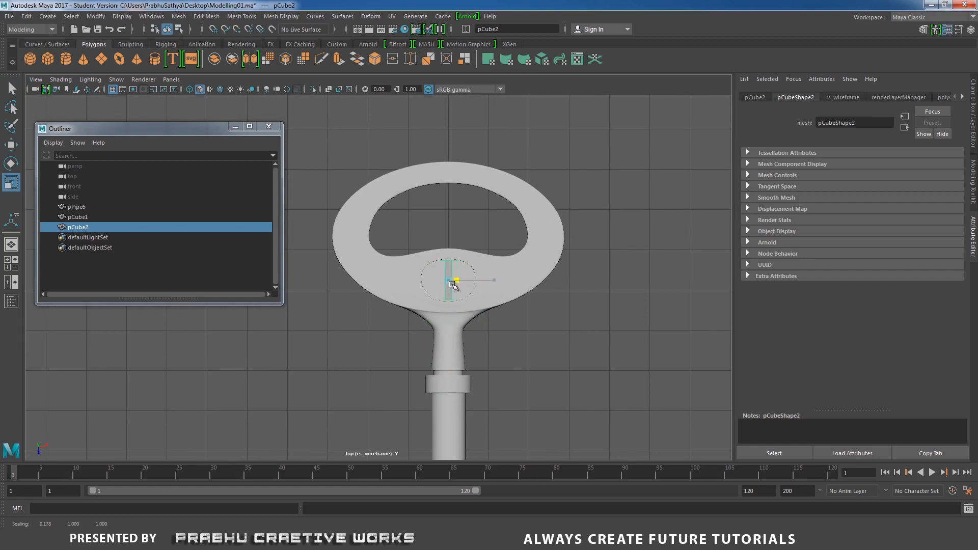
key("space")
left_click_drag(491, 314, 438, 203)
right_click_drag(473, 321, 533, 377, "alt")
middle_click_drag(489, 283, 488, 254, "alt")
left_click_drag(465, 367, 464, 402)
key("w")
left_click_drag(465, 362, 467, 324)
key("r")
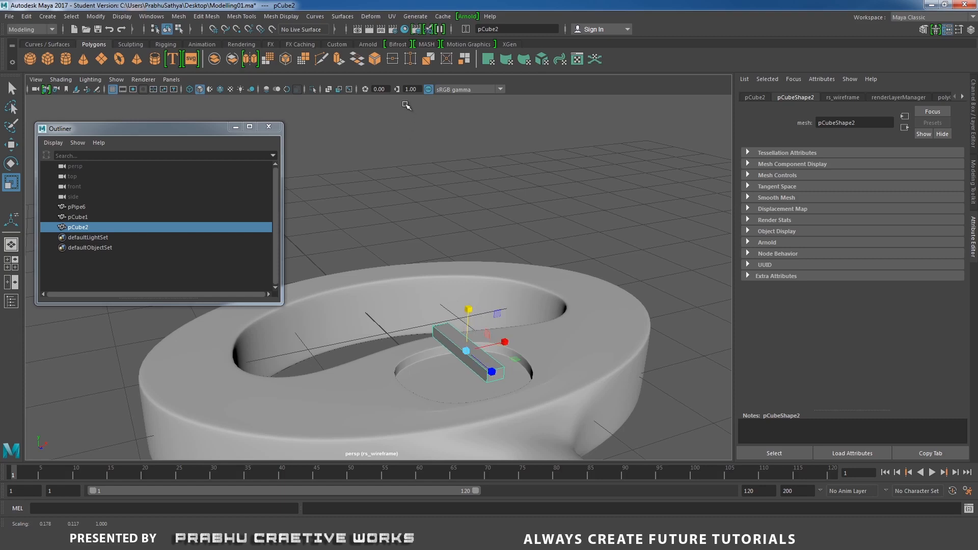
Step: Isolate the bar, delete its underside face, and return to object mode
left_click(313, 90)
middle_click_drag(458, 224, 441, 185, "alt")
right_click_drag(545, 273, 479, 307)
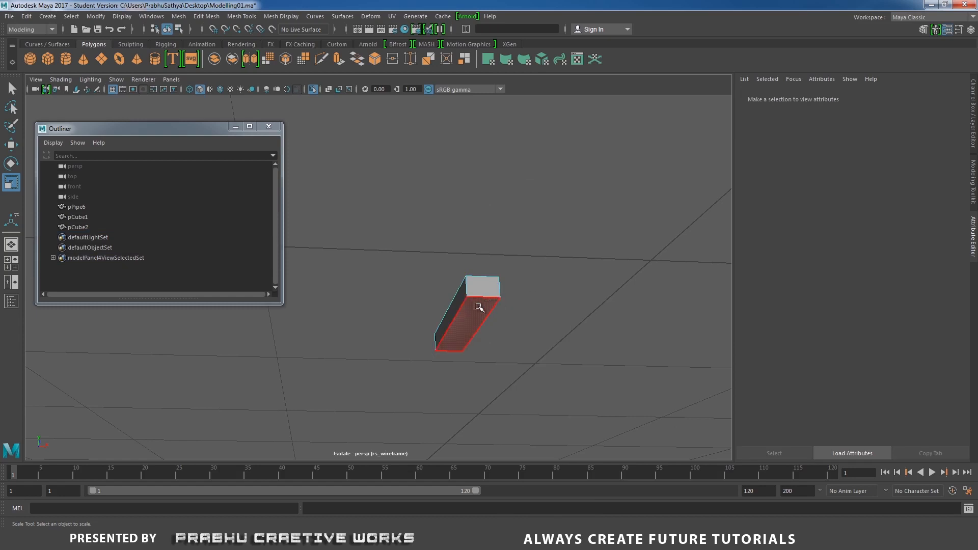
left_click(479, 307)
key("Delete")
left_click_drag(497, 268, 498, 342, "alt")
right_click_drag(448, 246, 497, 233)
Step: Display the top view in wireframe and end the bar's isolation so the bow surrounds it
key("space")
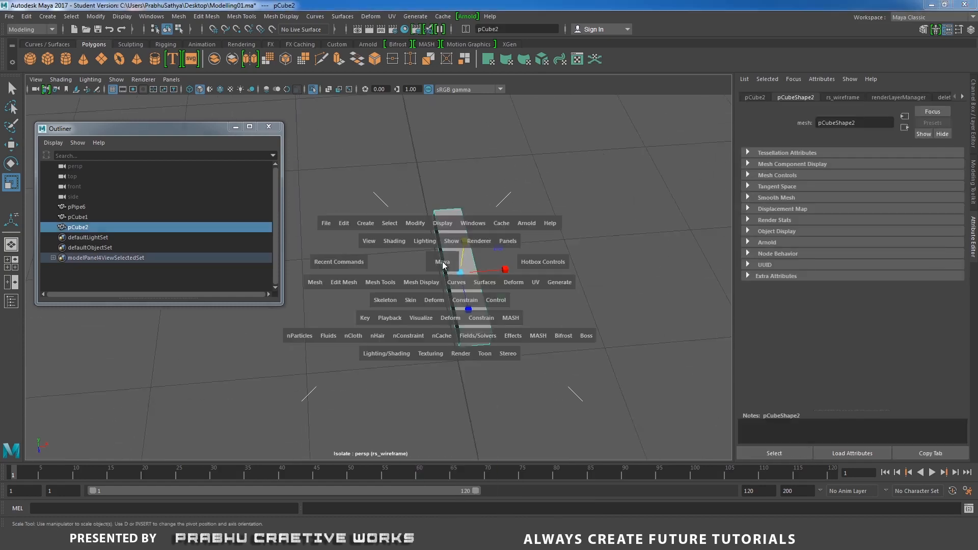
left_click_drag(444, 263, 395, 260)
scroll(549, 351, "up", 3)
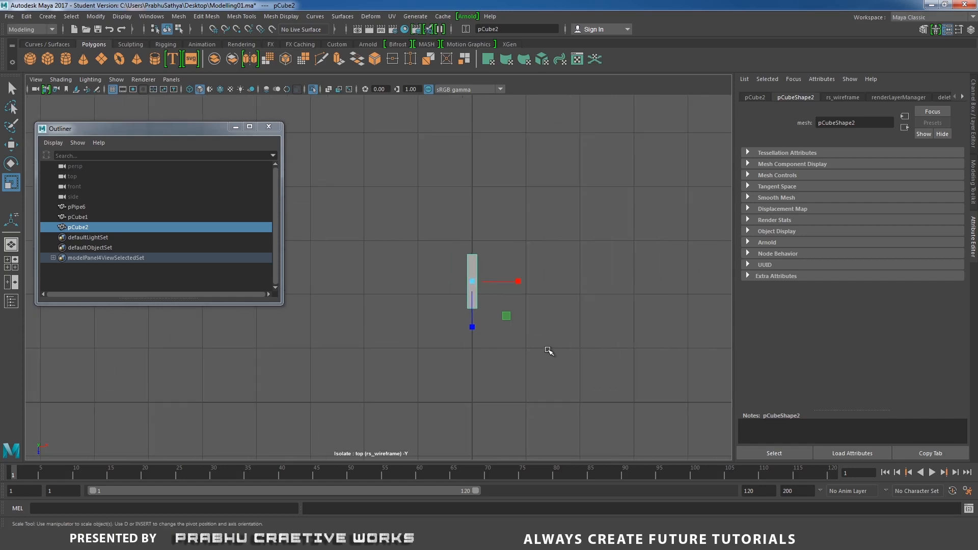
key("4")
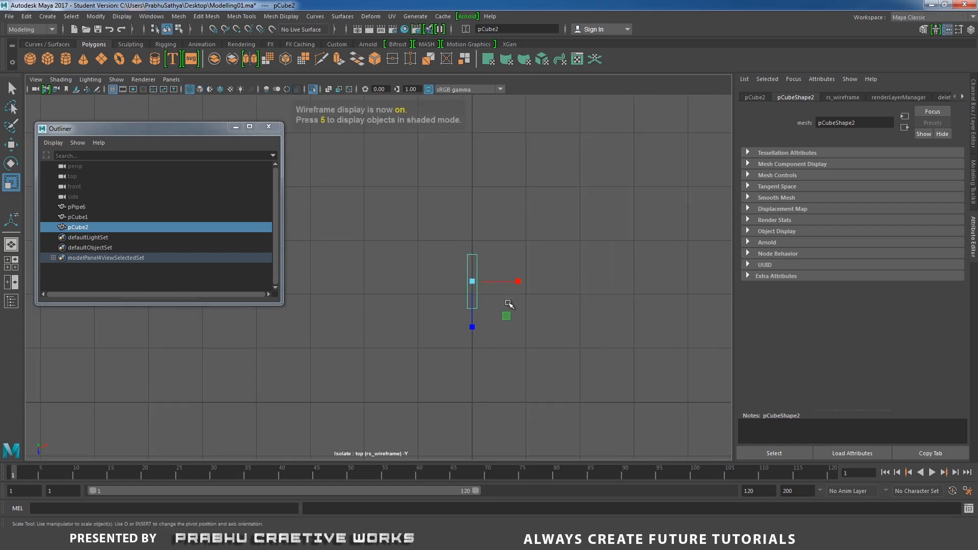
left_click(313, 89)
scroll(605, 253, "up", 3)
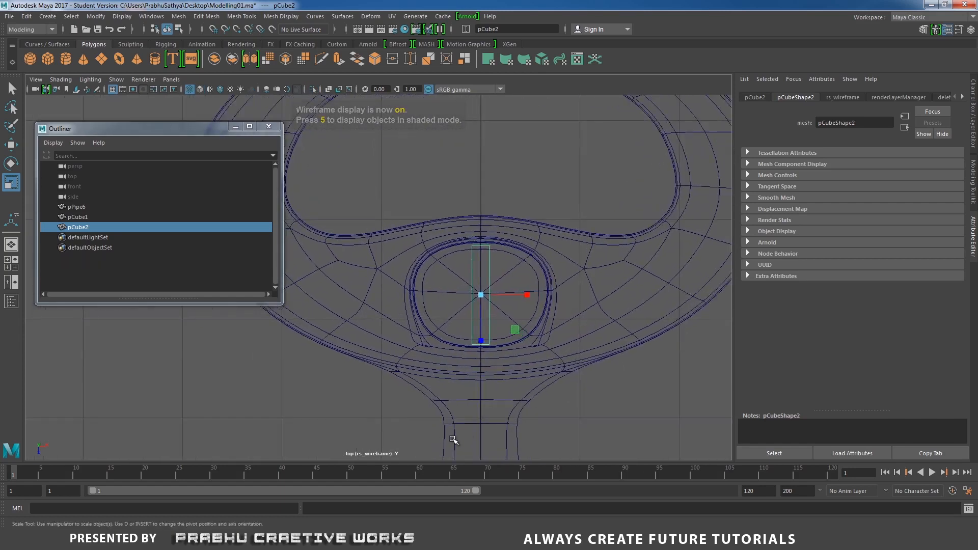
Step: Following the emblem in the reference photo, scale the bar to about 0.128 in X and 0.7 in Z, and offset it along positive X
key("alt+Tab")
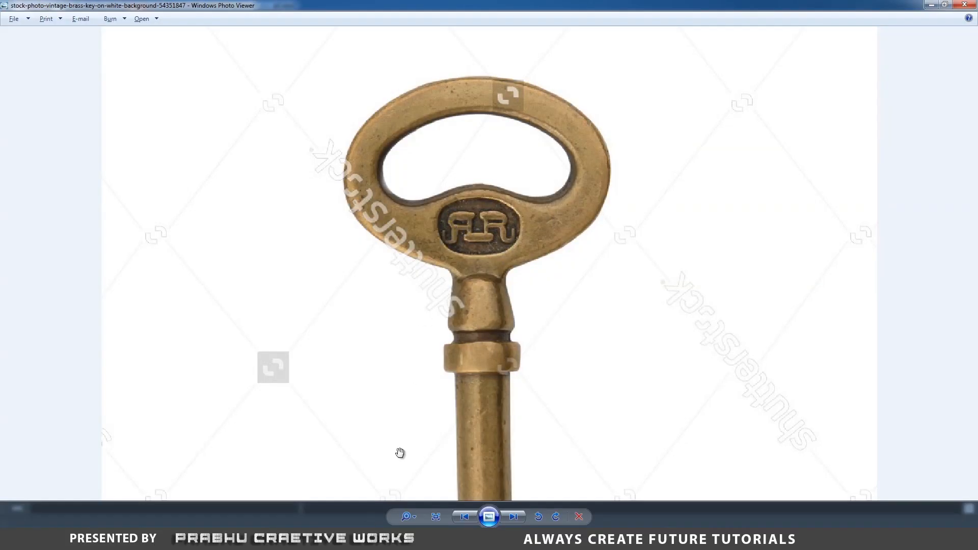
key("alt+Tab")
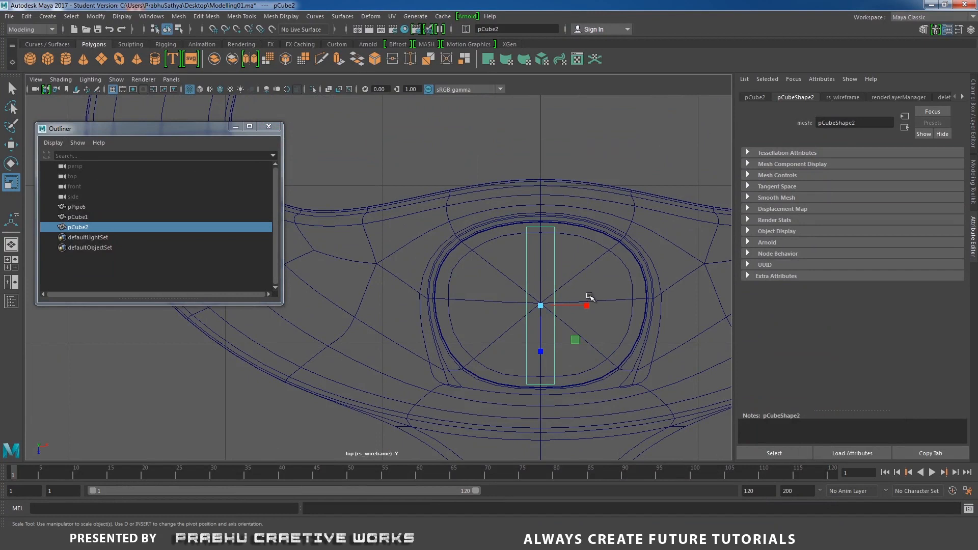
left_click_drag(587, 307, 574, 307)
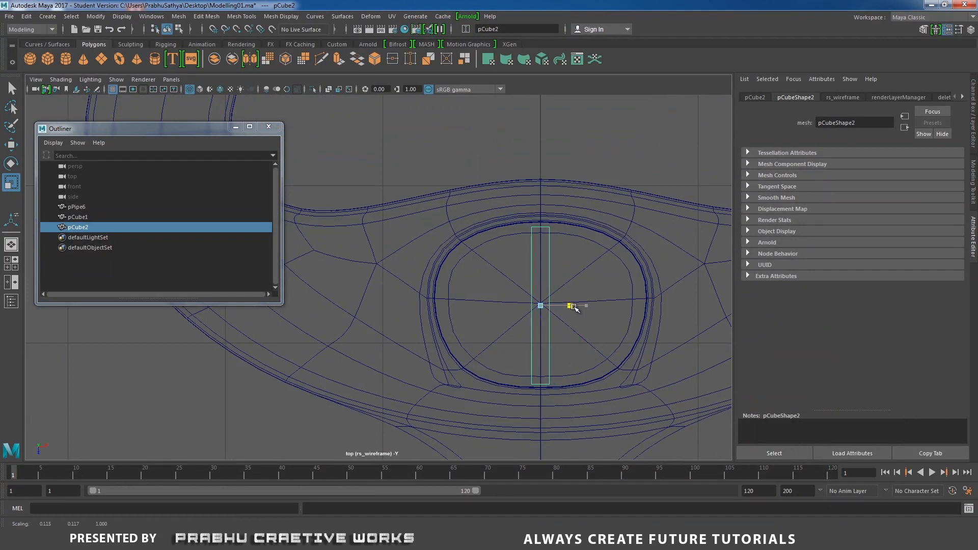
left_click_drag(541, 352, 550, 339)
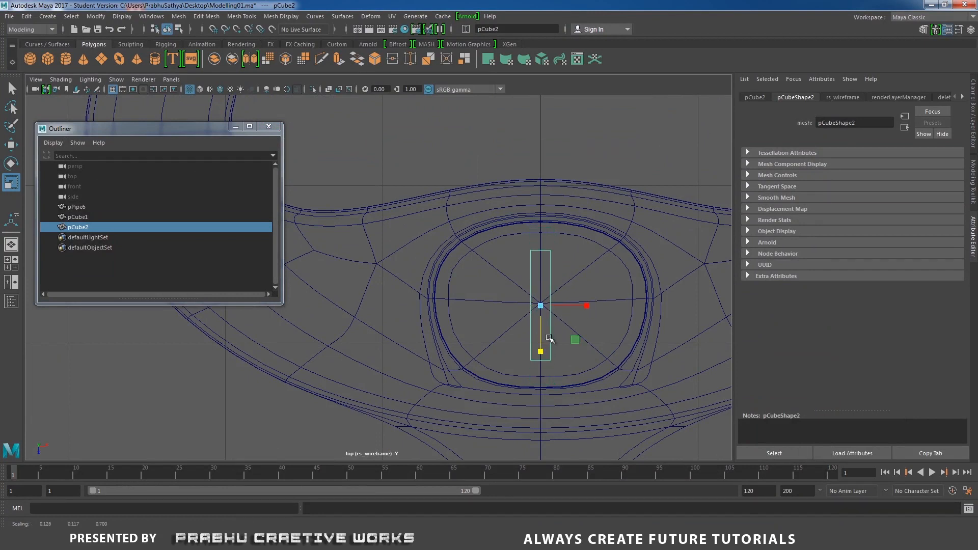
key("w")
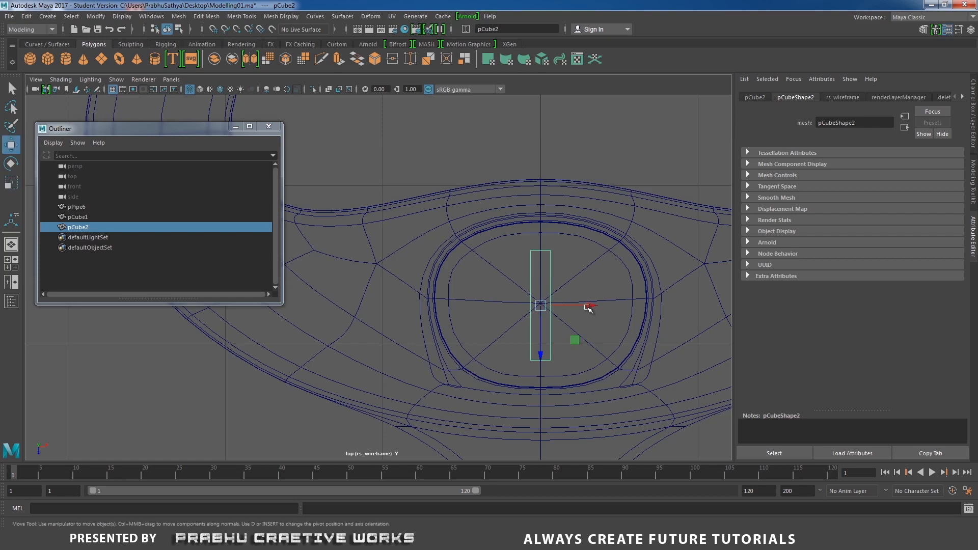
left_click_drag(585, 306, 614, 307)
Step: Check the emblem in the reference photo, and narrow the bar in X and shorten it in Z to match the letter's stem
left_click(392, 539)
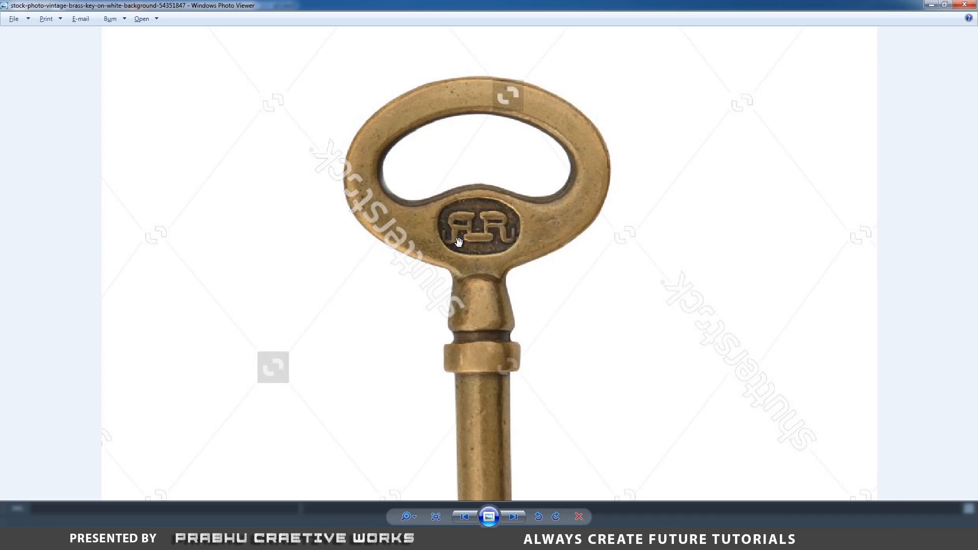
left_click(392, 539)
right_click_drag(463, 215, 613, 251, "alt")
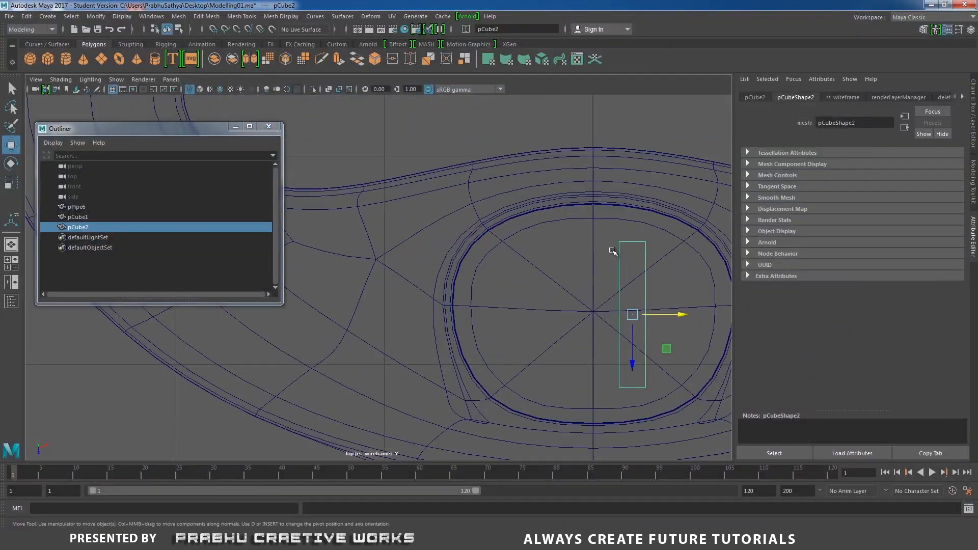
middle_click_drag(613, 251, 526, 253, "alt")
key("r")
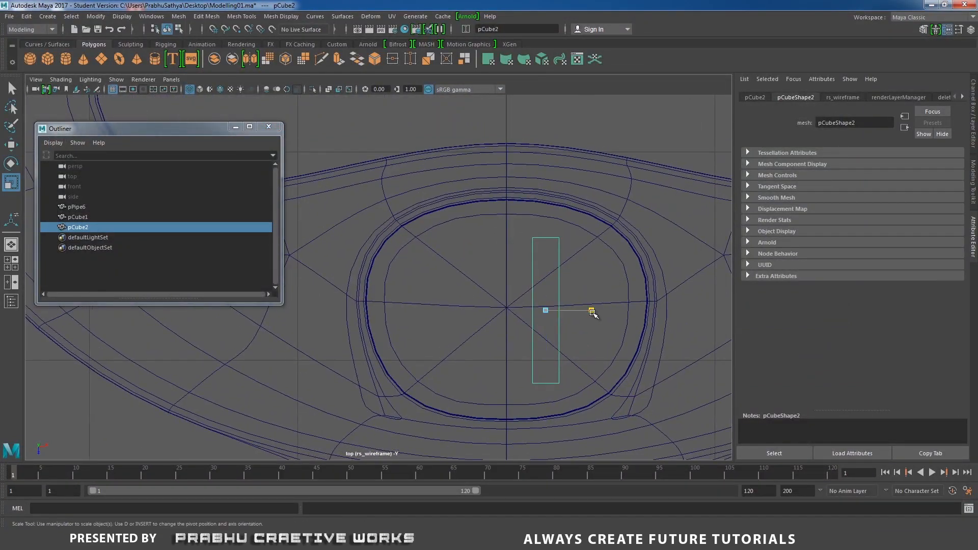
left_click_drag(591, 311, 573, 312)
left_click_drag(548, 357, 554, 340)
right_click_drag(556, 341, 535, 303, "alt")
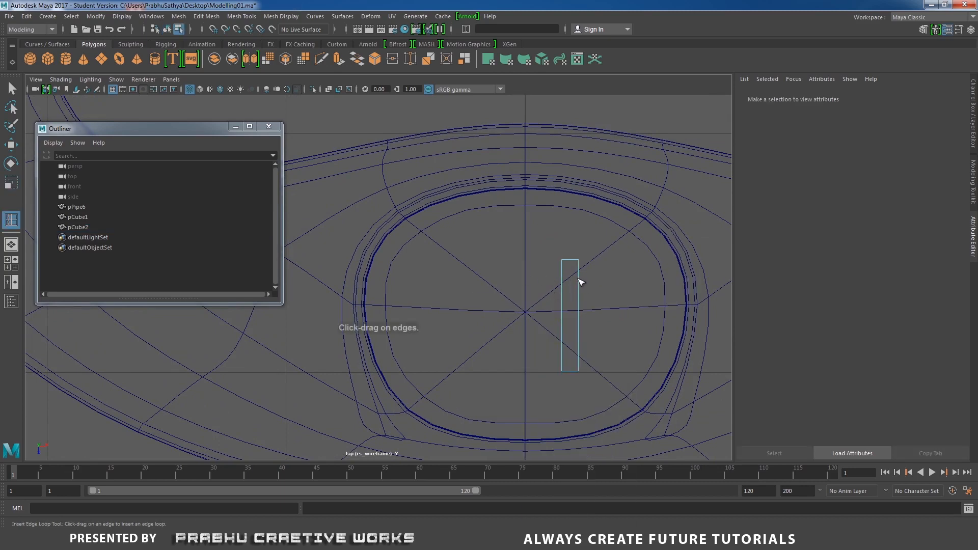
Step: Reset the Insert Edge Loop Tool to relative distance and insert a single edge loop near the bar's upper end
left_click(578, 282)
key("ctrl+z")
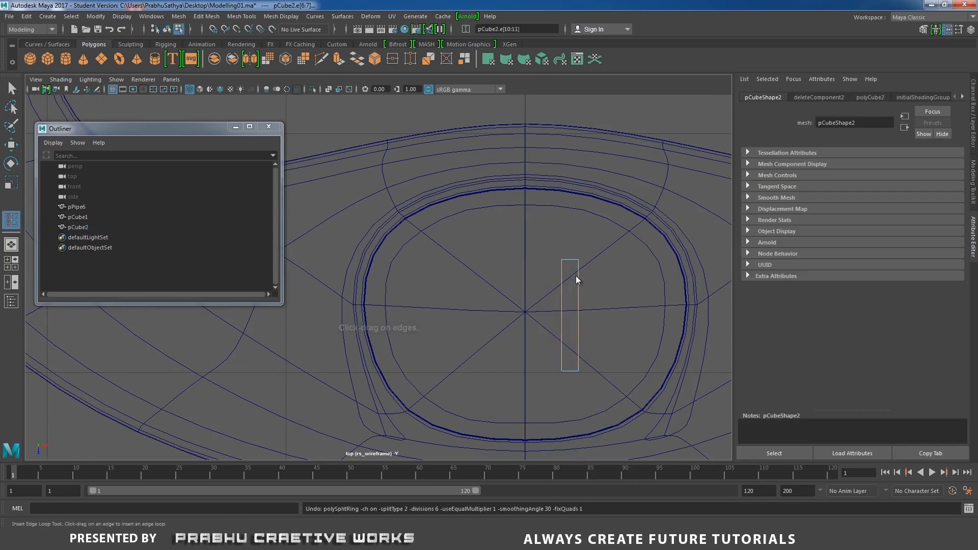
right_click(576, 276, "shift")
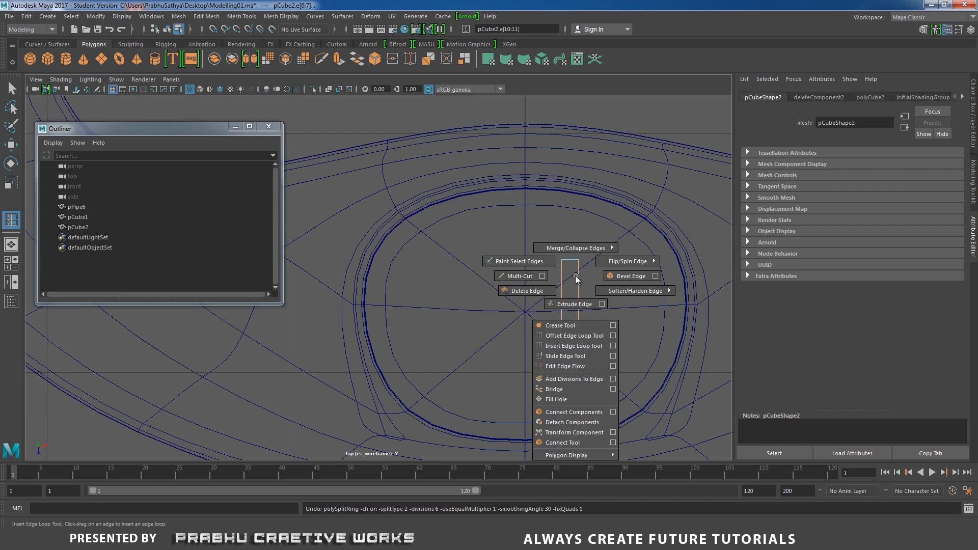
left_click(613, 345)
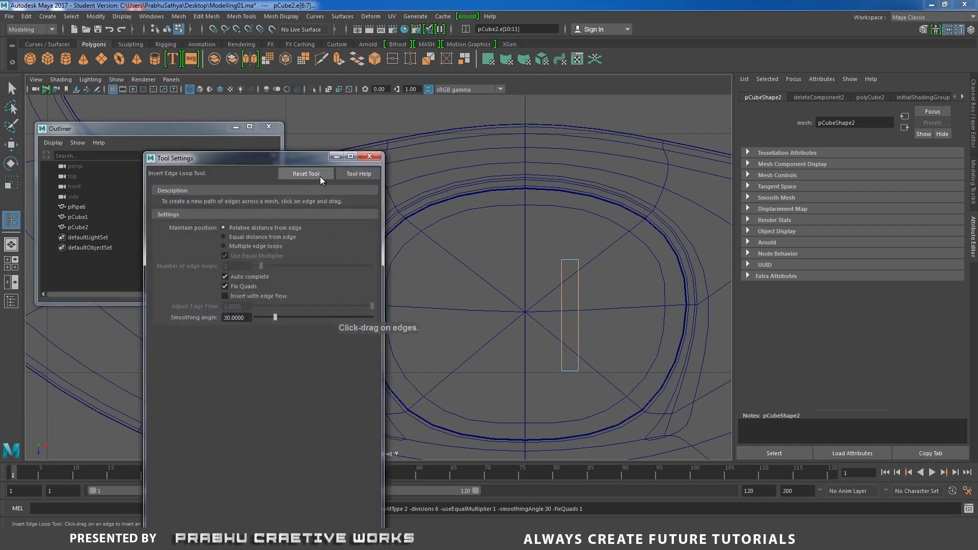
left_click(369, 156)
left_click_drag(583, 278, 581, 274)
key("w")
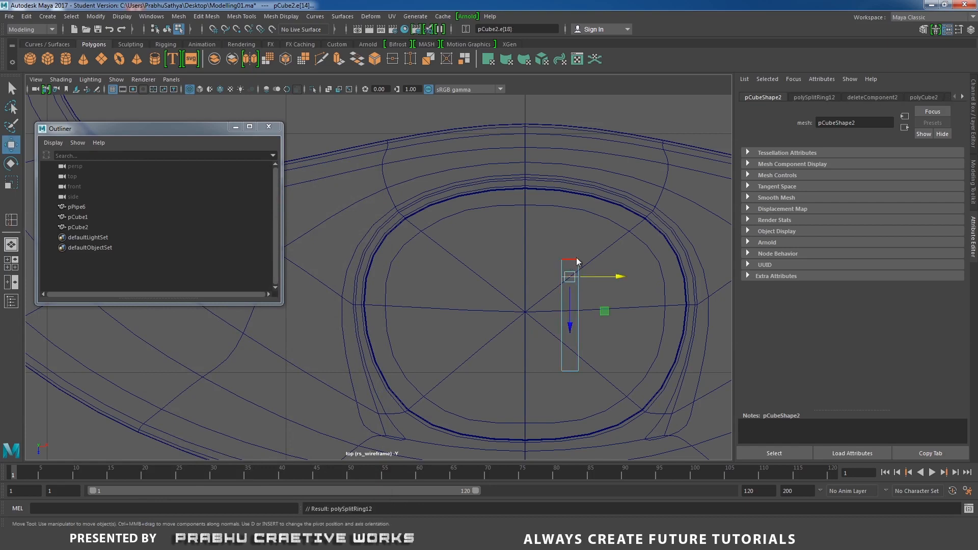
Step: Extrude the side face above the new edge loop along positive X to form the letter's upper arm
right_click_drag(576, 247, 577, 273)
left_click_drag(591, 266, 577, 270)
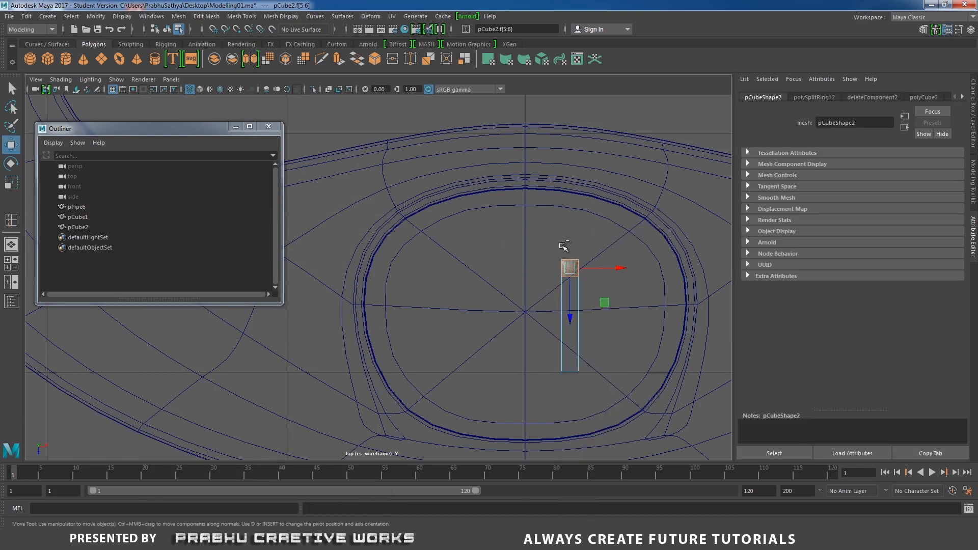
left_click(579, 285)
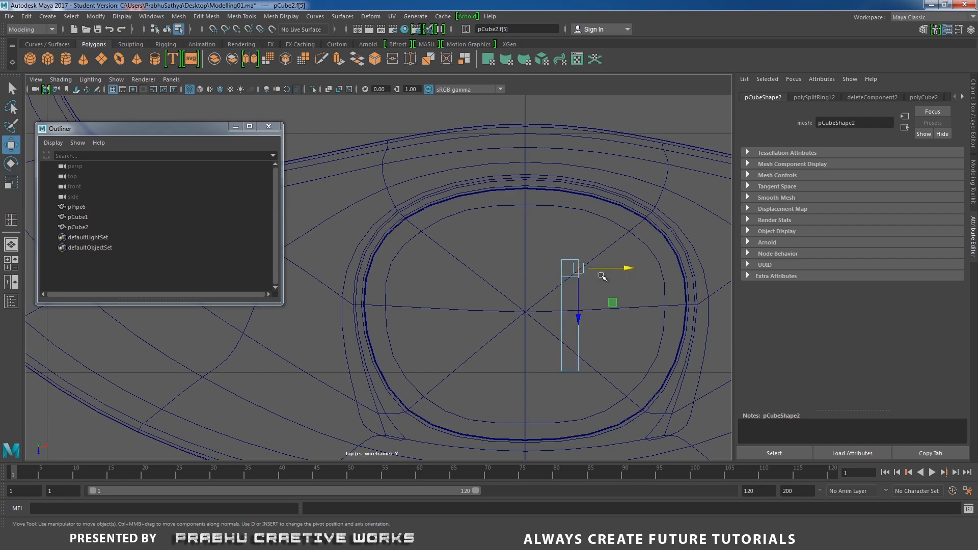
right_click_drag(602, 277, 607, 295, "shift")
key("w")
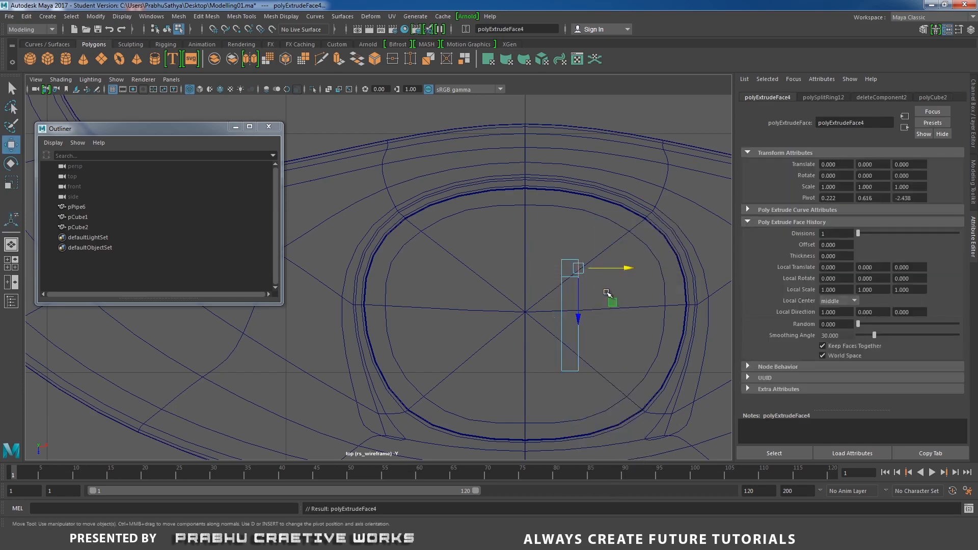
left_click_drag(602, 270, 636, 269)
Step: Extrude the upper arm's end face diagonally downward and rotate it to begin the letter's curve
right_click_drag(640, 282, 639, 297, "shift")
key("w")
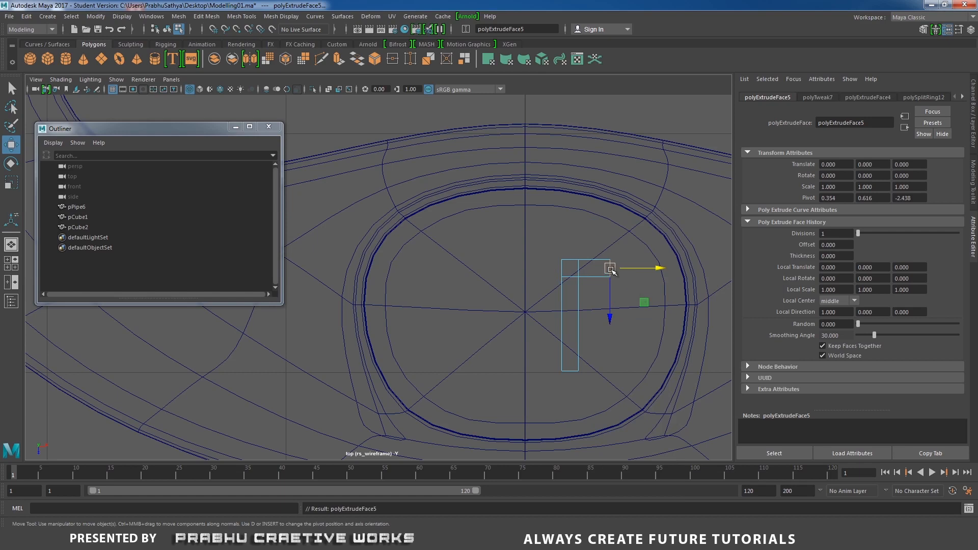
left_click_drag(612, 272, 626, 285)
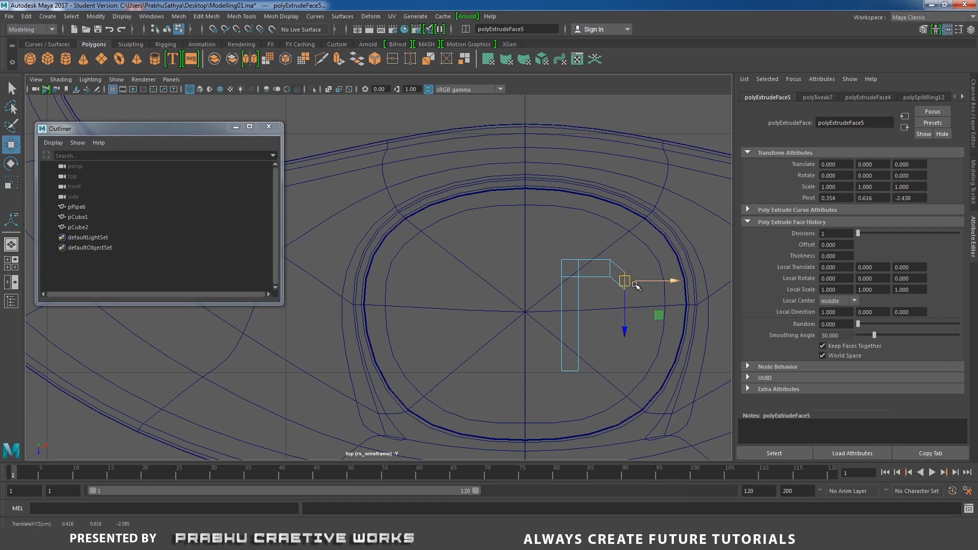
key("e")
left_click_drag(655, 238, 686, 302)
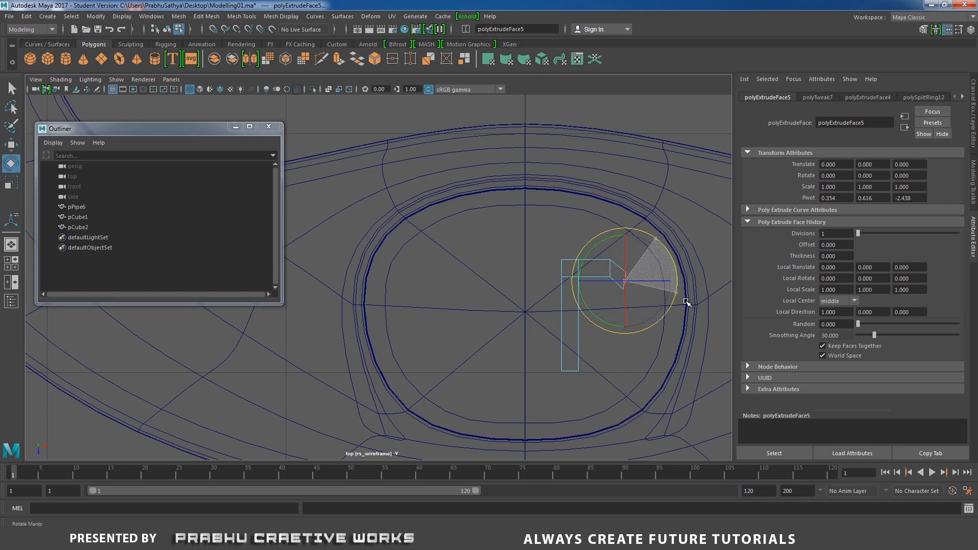
Step: Extrude the curve's end face down to about mid-height of the letter and rotate it inward toward the stem
right_click_drag(638, 334, 637, 346, "shift")
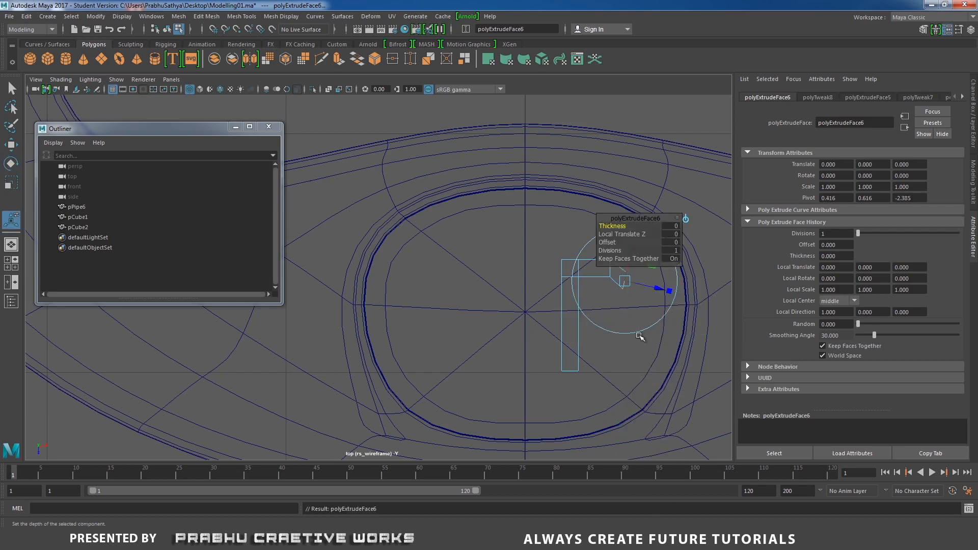
key("w")
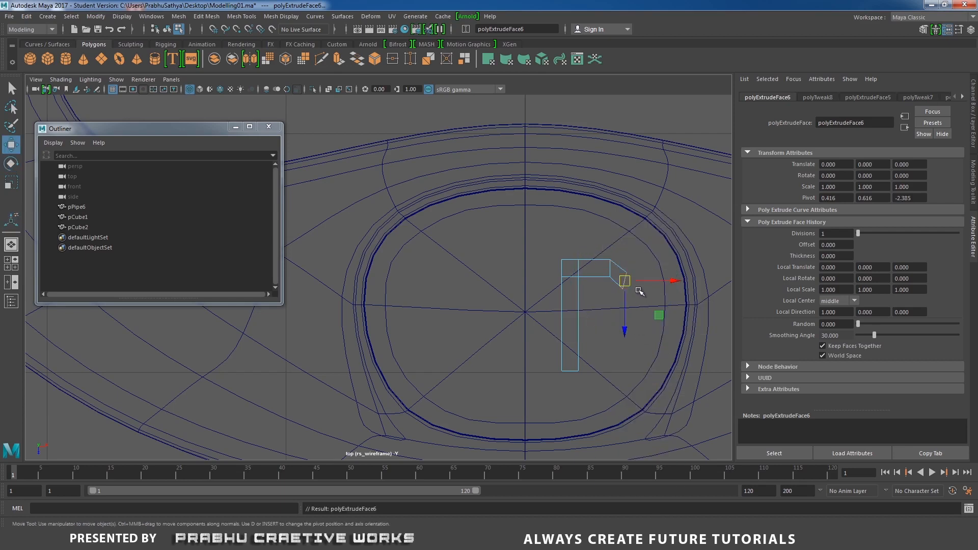
left_click_drag(627, 282, 633, 309)
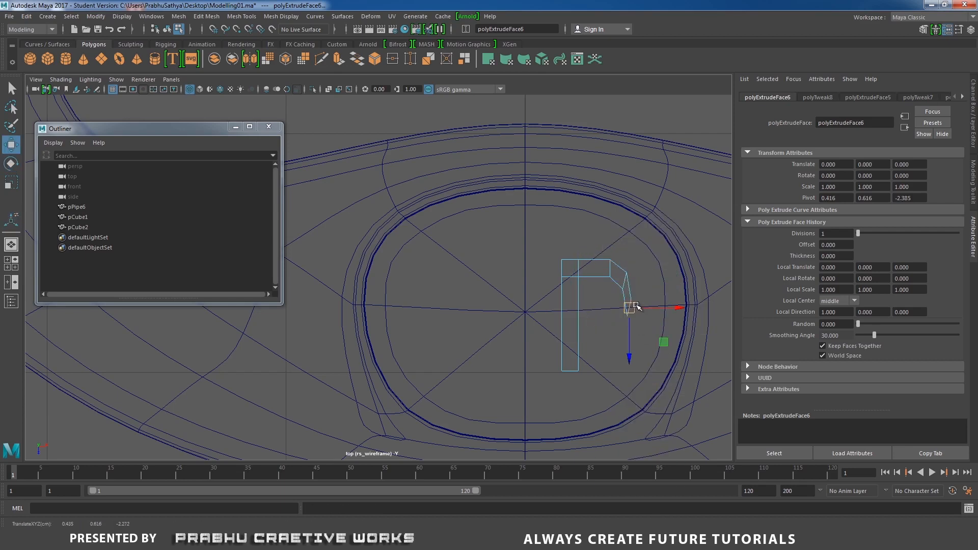
key("e")
left_click_drag(658, 263, 694, 378)
Step: Following the emblem in the reference photo, insert two edge loops across the stem below its middle for the lower arm
key("alt+Tab")
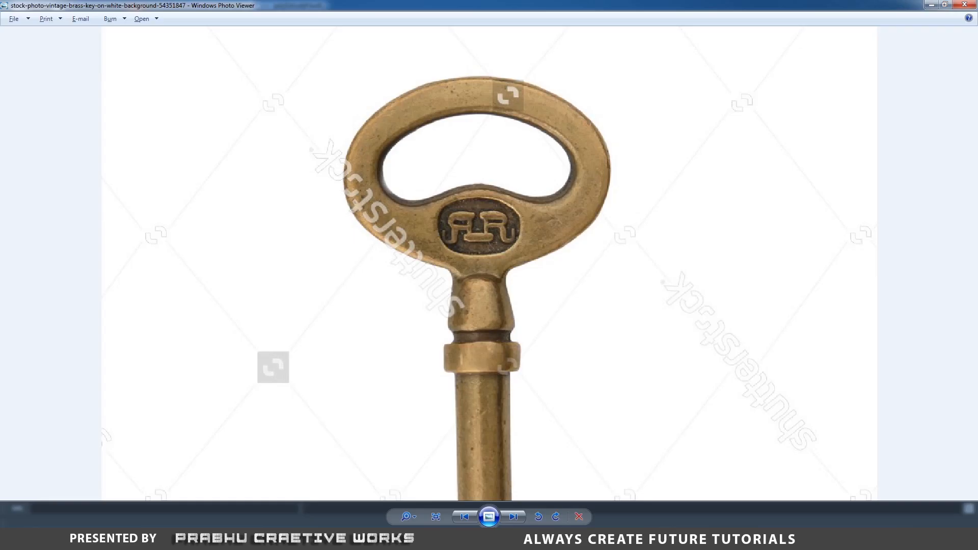
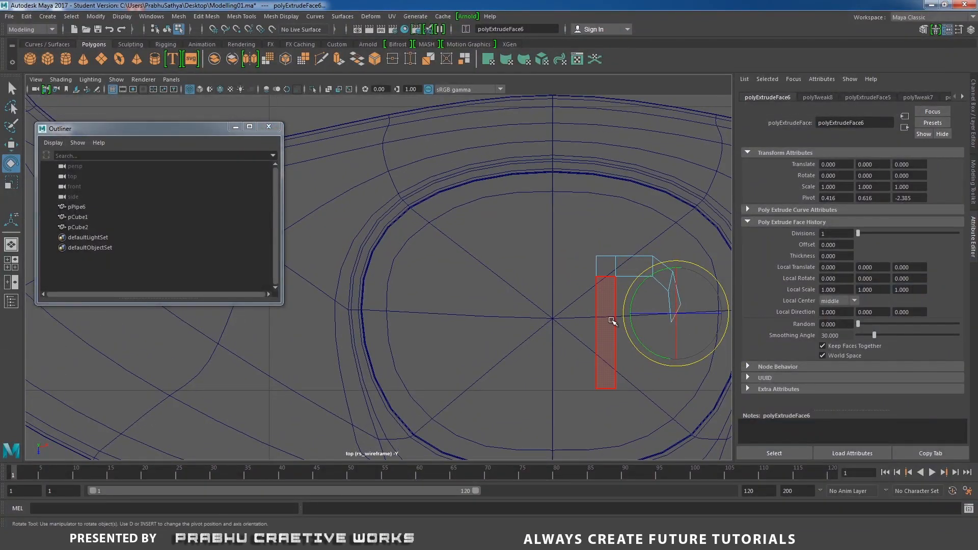
right_click_drag(612, 246, 546, 324)
left_click(591, 296)
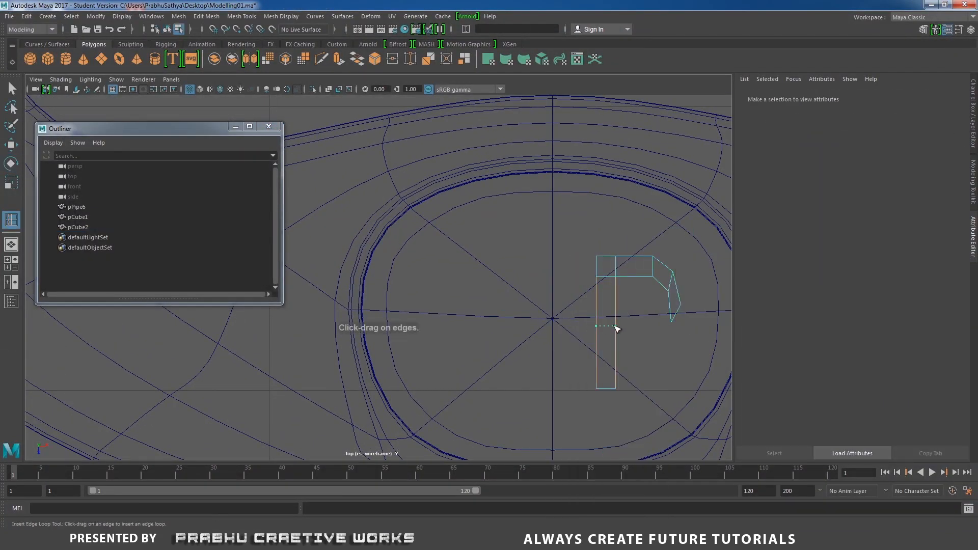
left_click_drag(617, 328, 616, 345)
key("w")
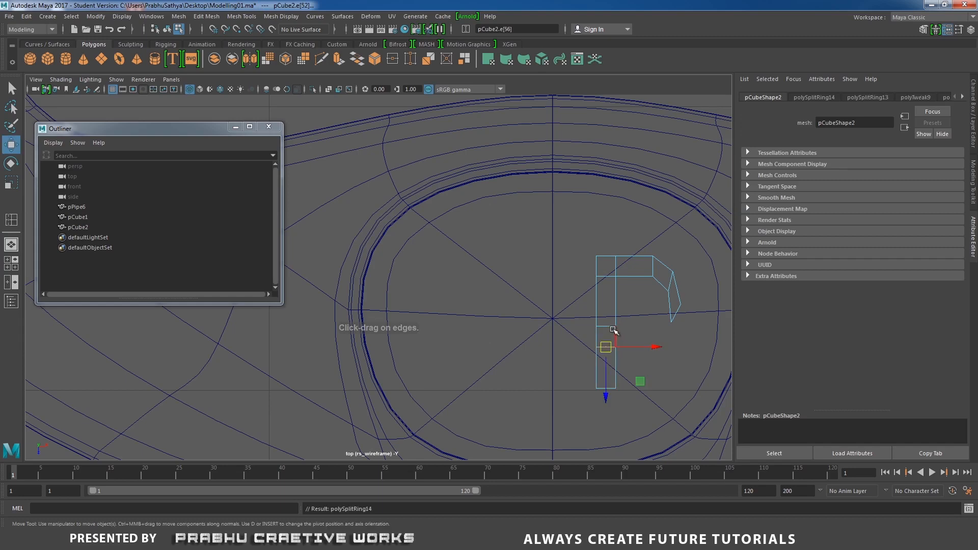
Step: Extrude the stem's side face between the two new edge loops along positive X to form the lower arm
right_click_drag(615, 331, 612, 237)
left_click_drag(634, 329, 601, 344)
left_click(606, 337)
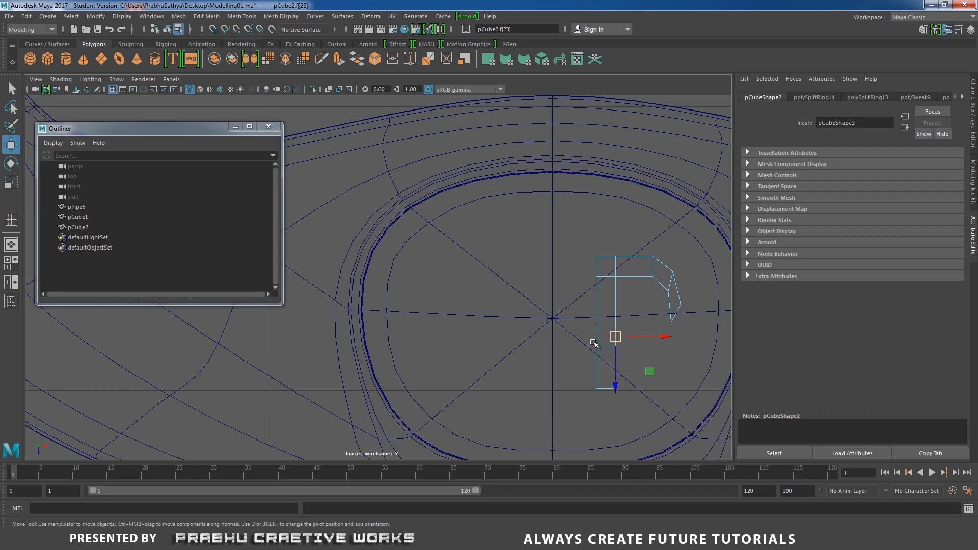
right_click_drag(639, 316, 641, 338, "shift")
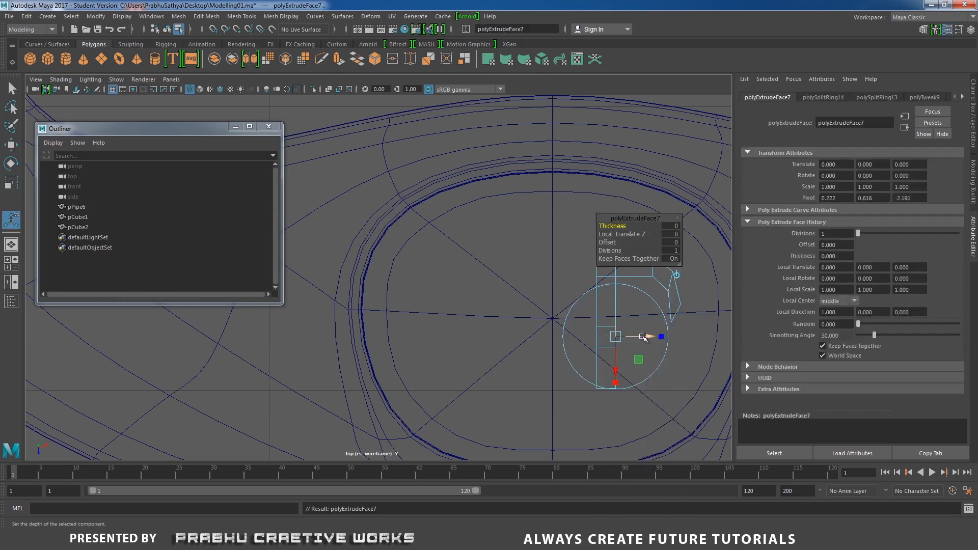
key("w")
left_click_drag(647, 338, 690, 347)
Step: Extrude the lower arm's end face a second time, extending it along positive X below the curve's end
right_click_drag(676, 352, 678, 351, "shift")
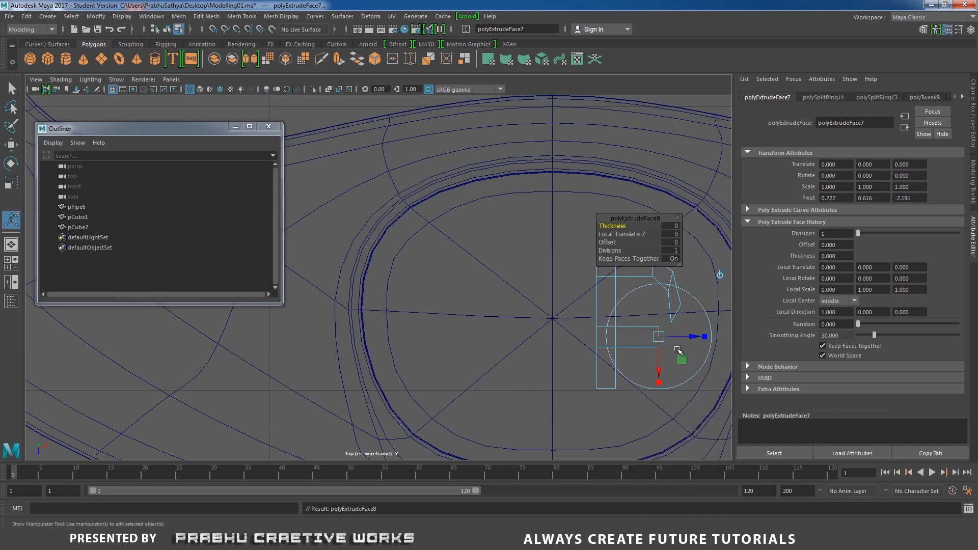
key("w")
middle_click_drag(681, 349, 500, 305)
scroll(697, 350, "up", 1)
scroll(672, 354, "up", 3)
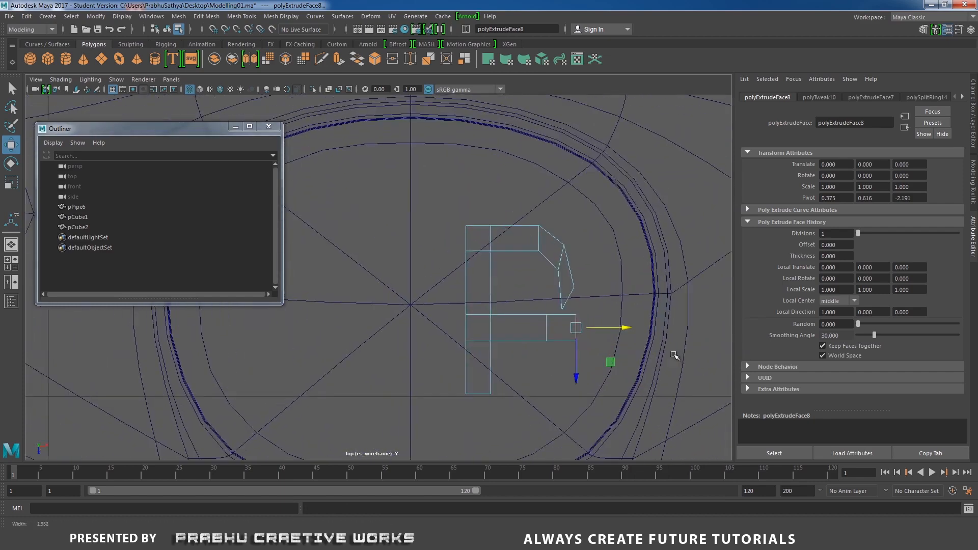
Step: In the shaded perspective view, rotate the lower arm's end face so it angles toward the curve's open end
key("space")
mouse_move(615, 323)
left_mouse_down()
mouse_move(615, 294)
mouse_move(622, 334)
mouse_move(541, 323)
mouse_move(563, 313)
mouse_move(505, 323)
left_mouse_up()
key("5")
middle_click_drag(504, 323, 473, 257, "alt")
left_click_drag(472, 322, 443, 326, "alt")
right_click_drag(530, 361, 616, 402, "alt")
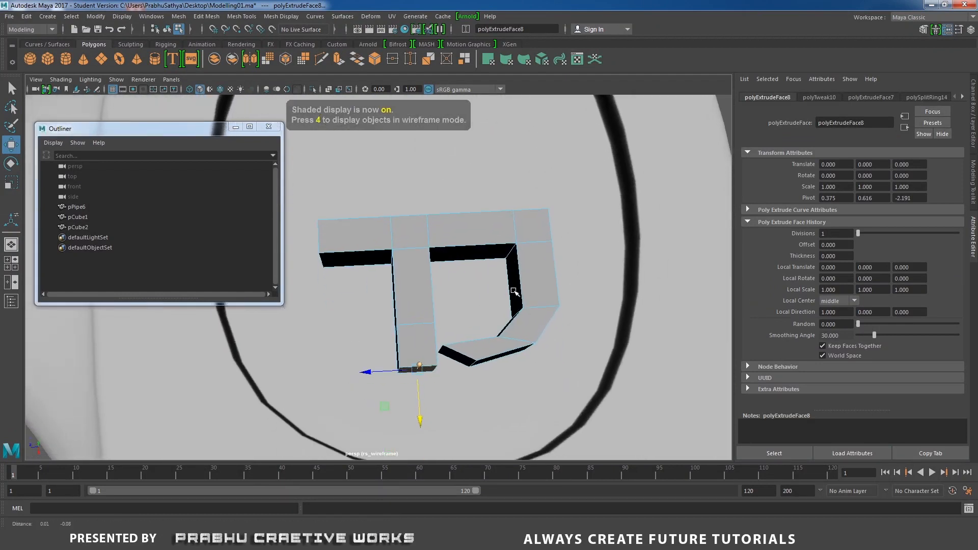
key("e")
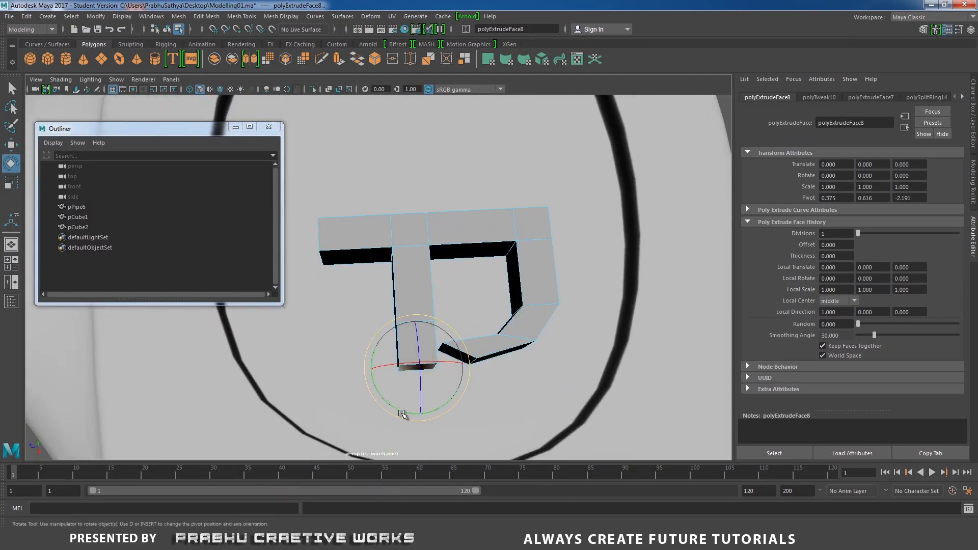
left_click_drag(417, 413, 435, 411)
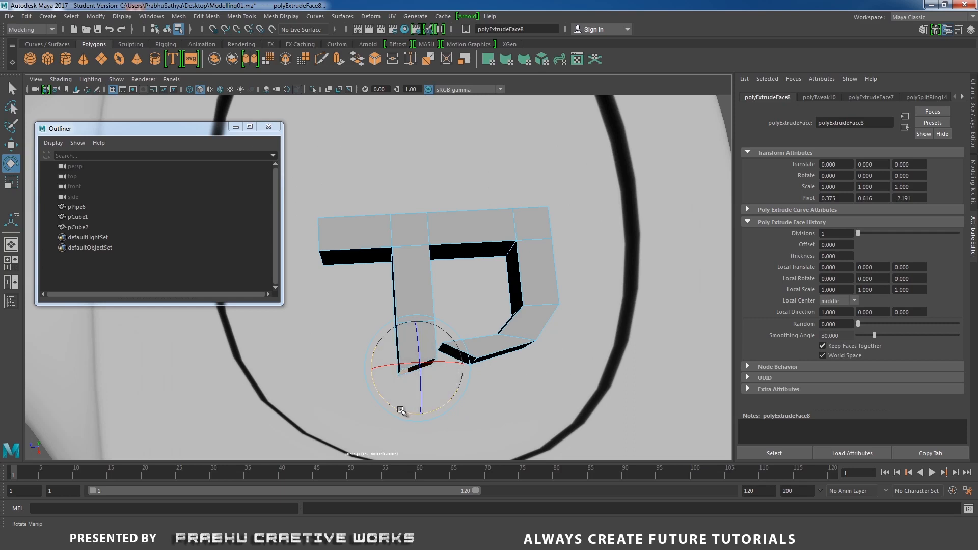
Step: Delete the end faces of the lower arm and the curve where the two segments meet
right_click_drag(457, 364, 508, 376, "alt")
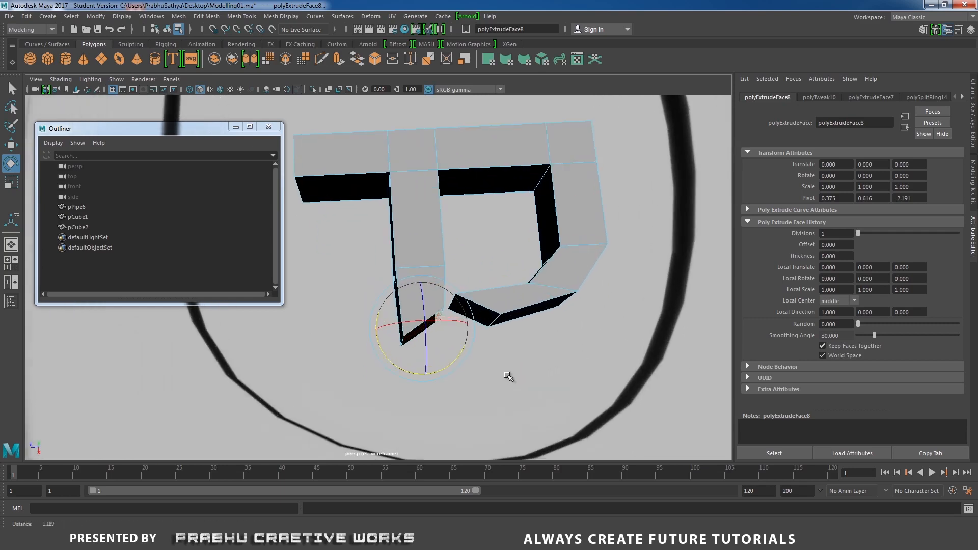
left_click_drag(582, 363, 483, 377, "alt")
left_click(479, 373)
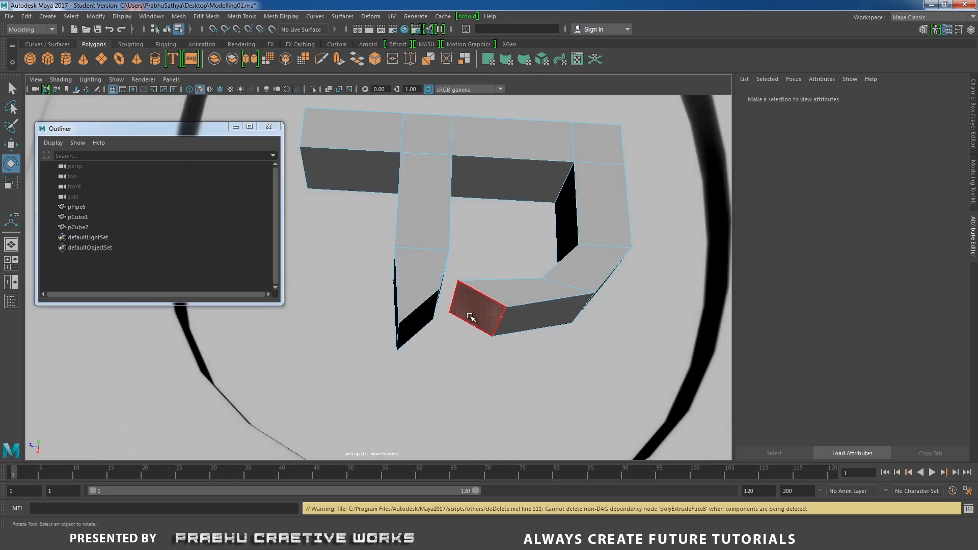
left_click(474, 311)
key("Delete")
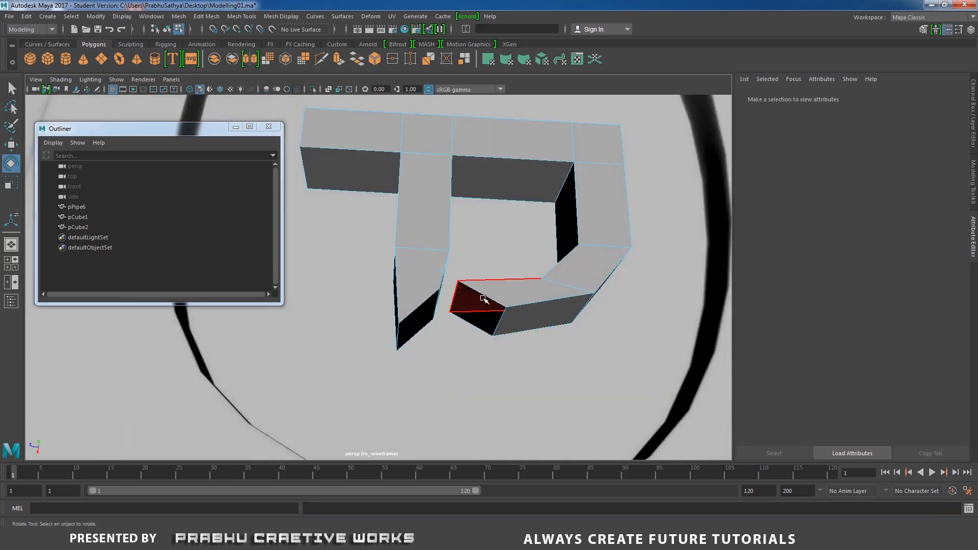
Step: Merge the adjacent inner top corner vertices of the lower arm and the curve across the gap
left_click_drag(469, 306, 489, 229, "alt")
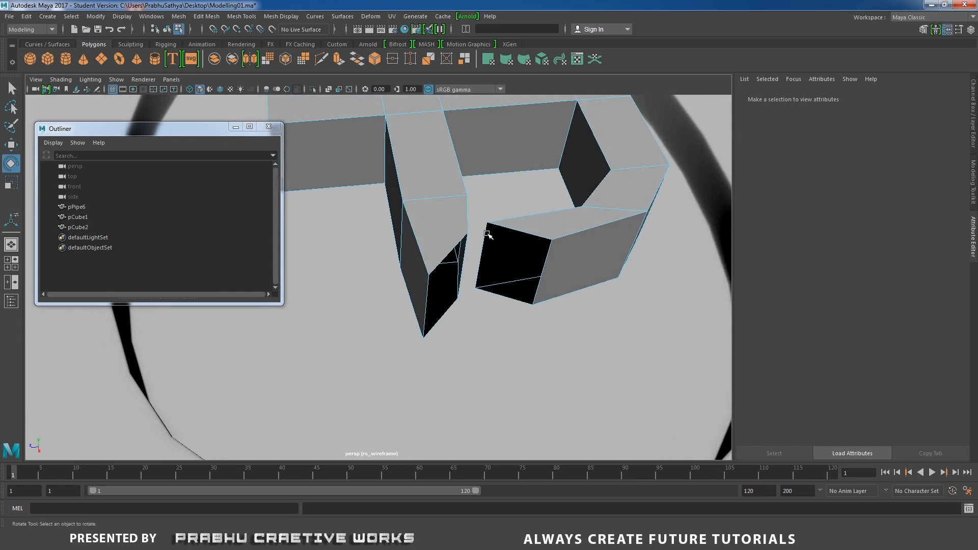
right_click(481, 235)
left_click(461, 235)
left_click(466, 235)
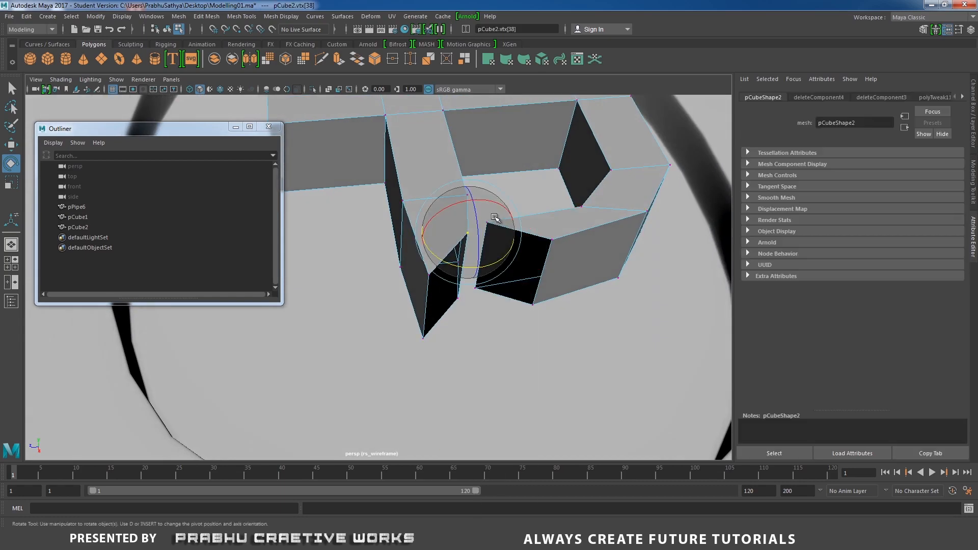
key("q")
left_click(487, 223)
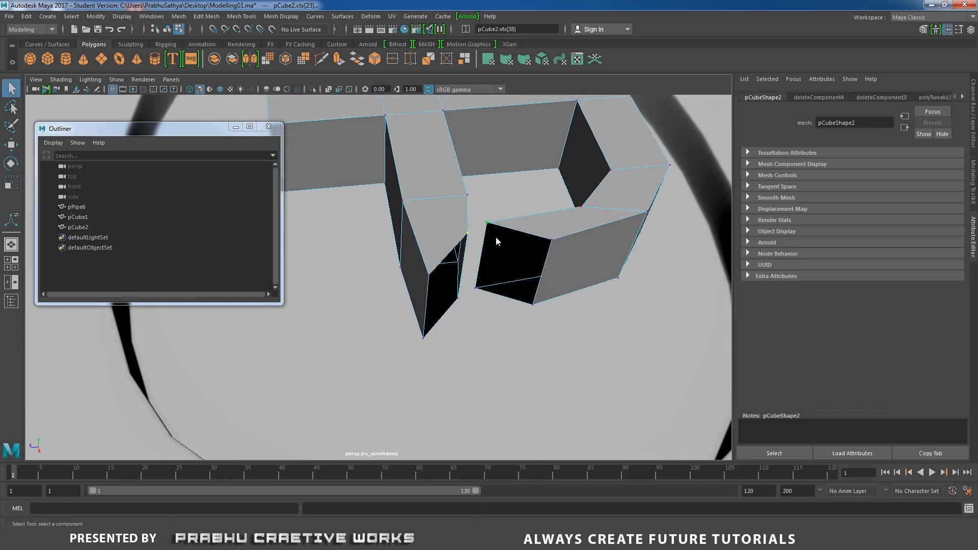
right_click_drag(496, 240, 498, 183, "shift")
left_click_drag(497, 183, 449, 278, "alt")
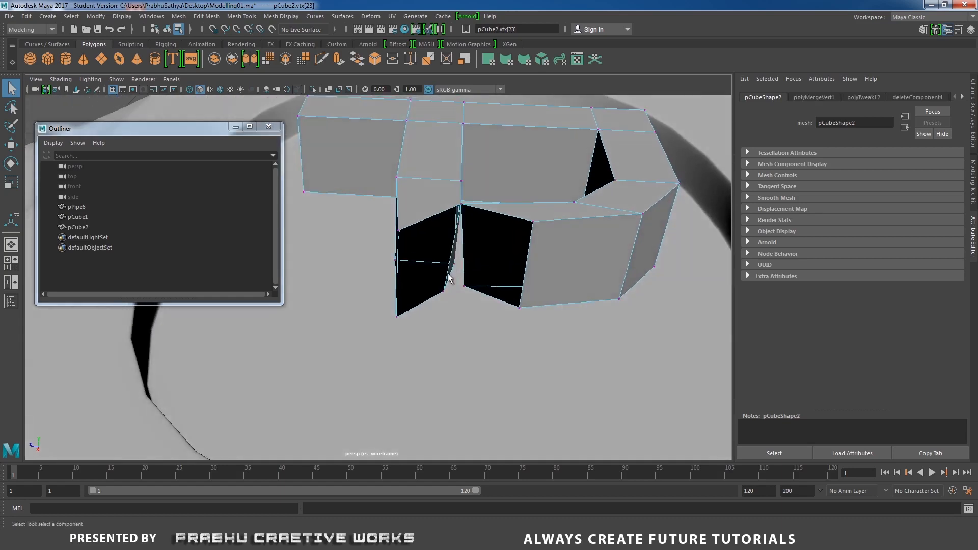
Step: Merge the remaining three pairs of corner vertices between the lower arm and the curve to close the loop
left_click(464, 286, "shift")
right_click_drag(470, 301, 469, 234, "shift")
mouse_move(473, 297)
left_mouse_down("alt")
mouse_move(500, 310)
mouse_move(464, 289)
left_mouse_up("alt")
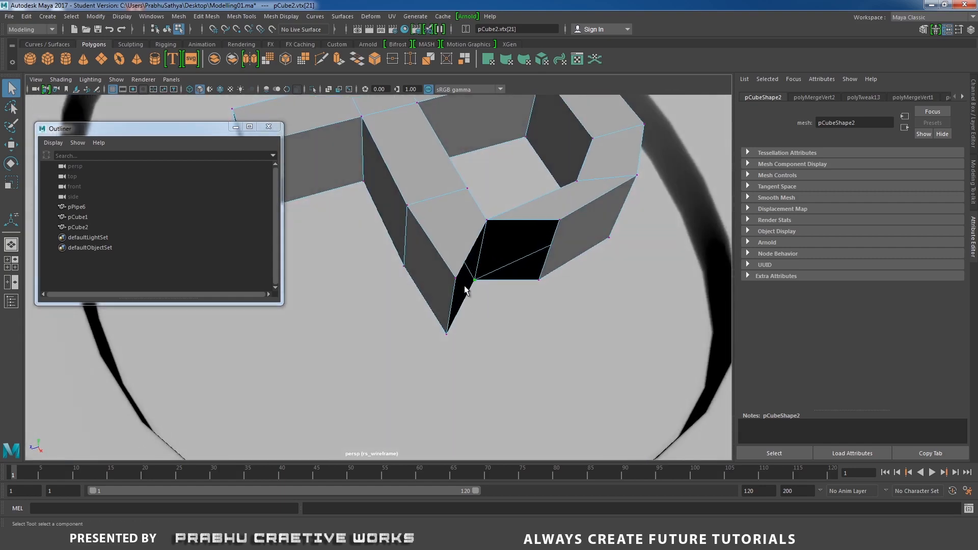
left_click(555, 223, "shift")
right_click_drag(557, 244, 565, 184, "shift")
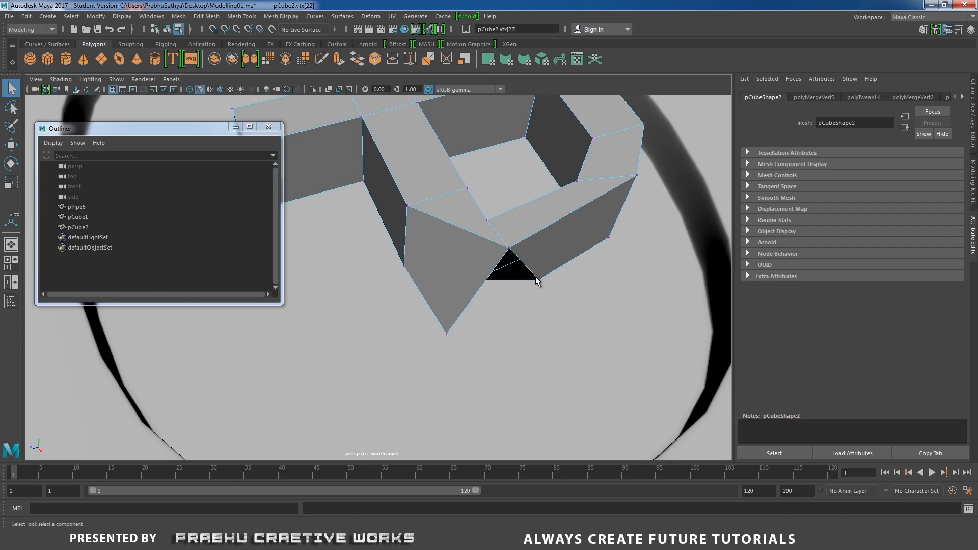
left_click(450, 335, "shift")
right_click_drag(503, 331, 510, 263, "shift")
Step: In the top view, reposition the inner and outer vertices where the lower arm meets the curve to even out the stroke width
left_click_drag(506, 311, 548, 334, "alt")
right_click_drag(548, 334, 415, 269, "alt")
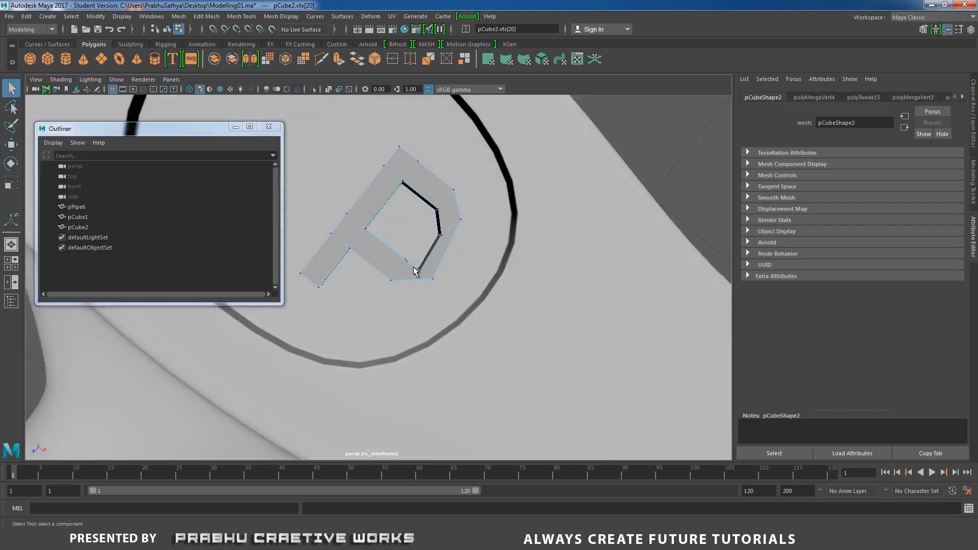
left_click_drag(415, 270, 395, 273, "alt")
key("space")
right_click_drag(405, 270, 592, 312, "alt")
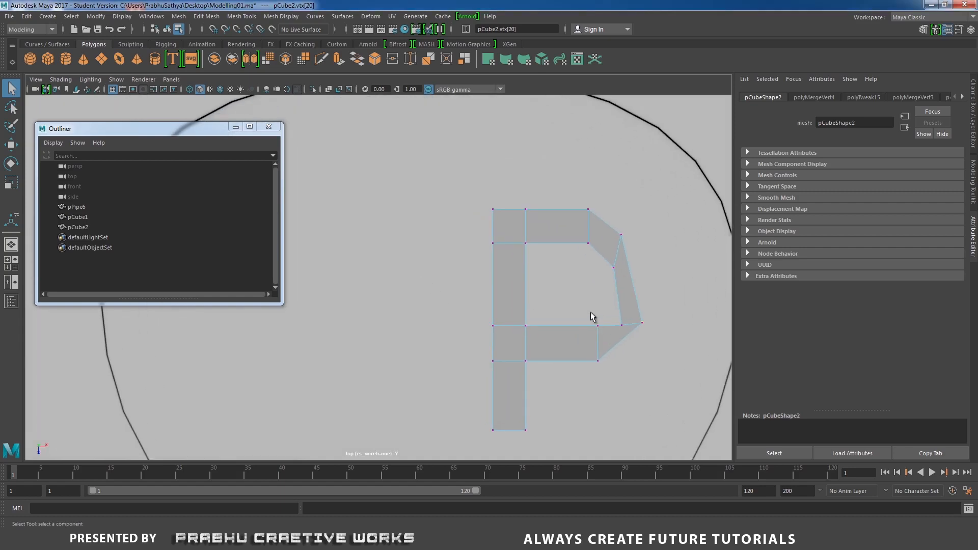
middle_click_drag(592, 312, 500, 322, "alt")
right_click_drag(501, 322, 534, 303, "alt")
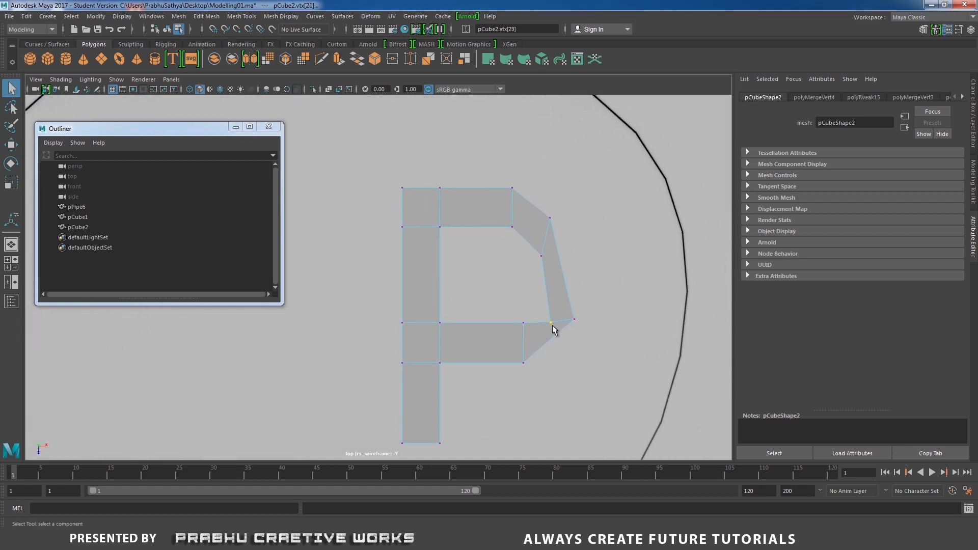
key("w")
left_click_drag(551, 323, 587, 338)
left_click(573, 325)
key("ctrl+z")
Step: Insert an edge loop across the curve's outer segment, move it outward, and raise the upper corner edge to round the bowl
right_click_drag(557, 272, 530, 285)
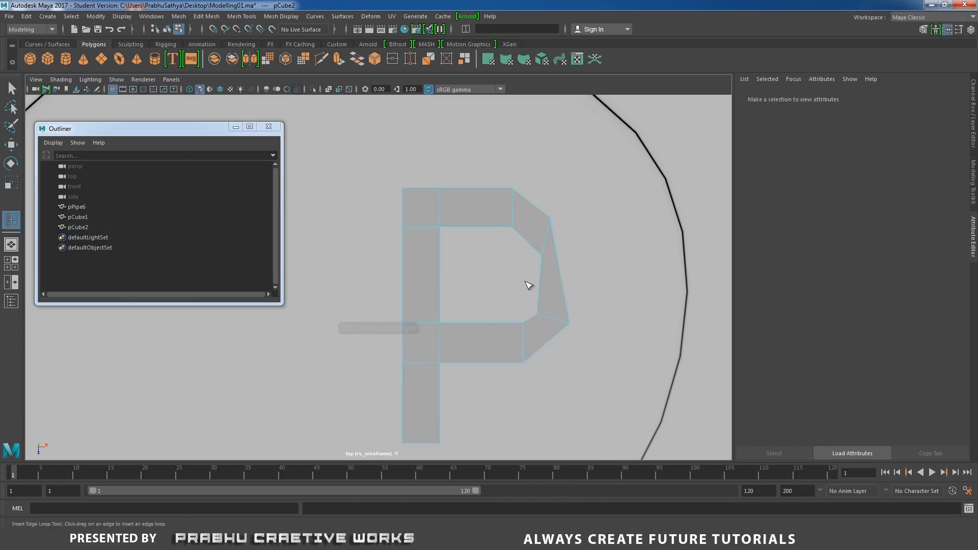
left_click(543, 288)
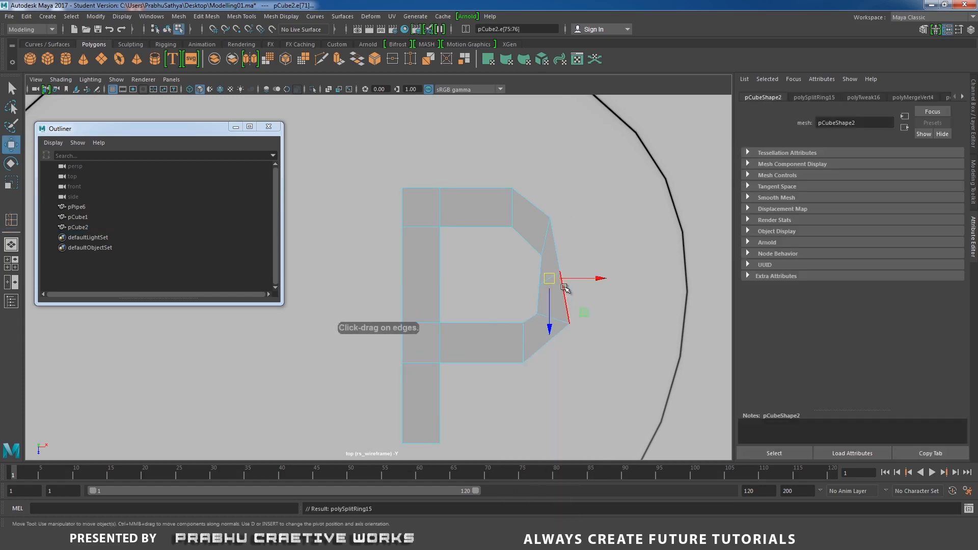
key("w")
left_click_drag(554, 282, 563, 277)
left_click(547, 238)
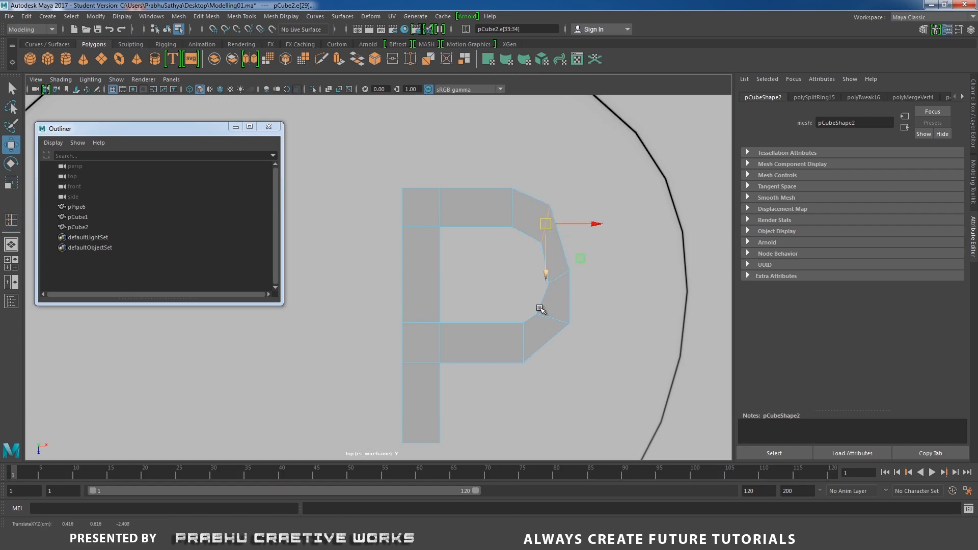
Step: Check the emblem in the reference key photo and extrude the bowl's lower outer corner face diagonally downward as the R's leg
middle_click_drag(540, 309, 528, 249, "alt")
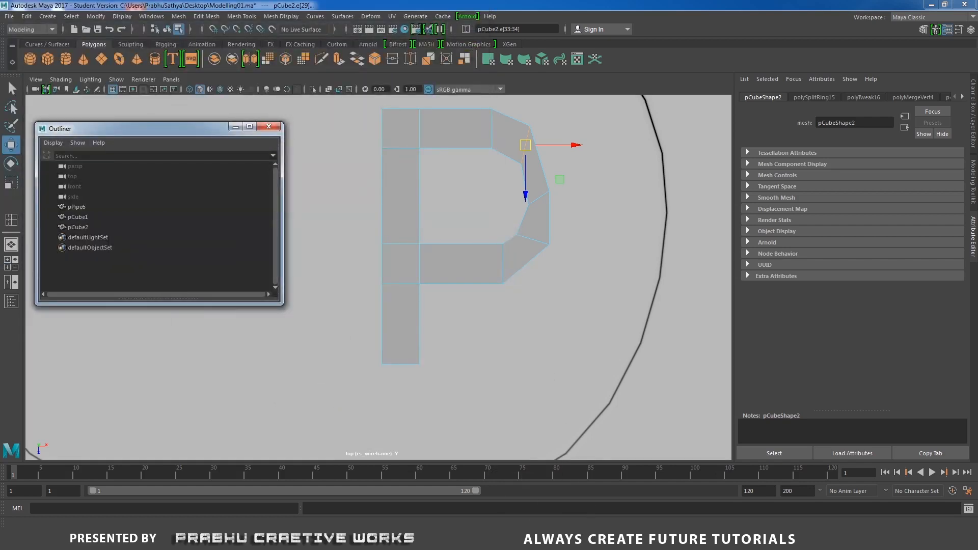
key("alt+Tab")
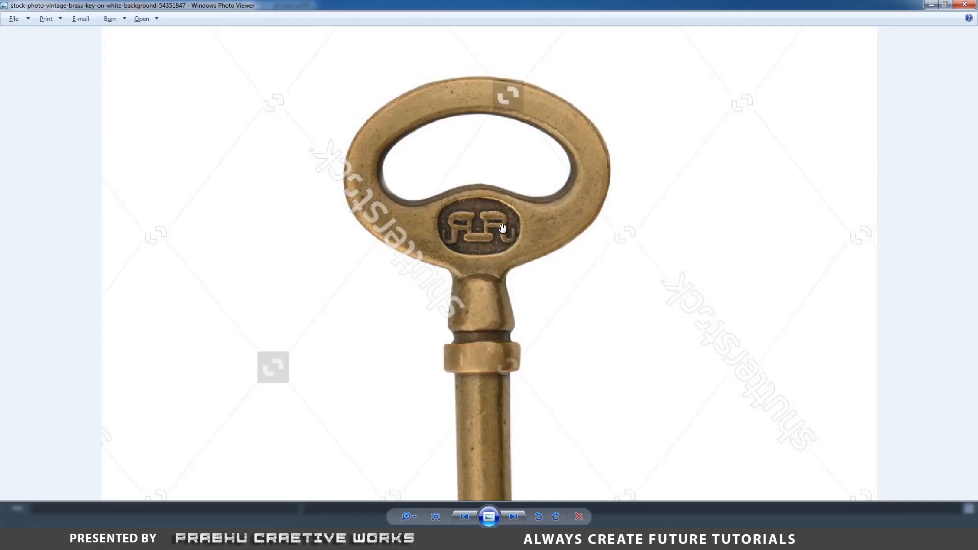
key("alt+Tab")
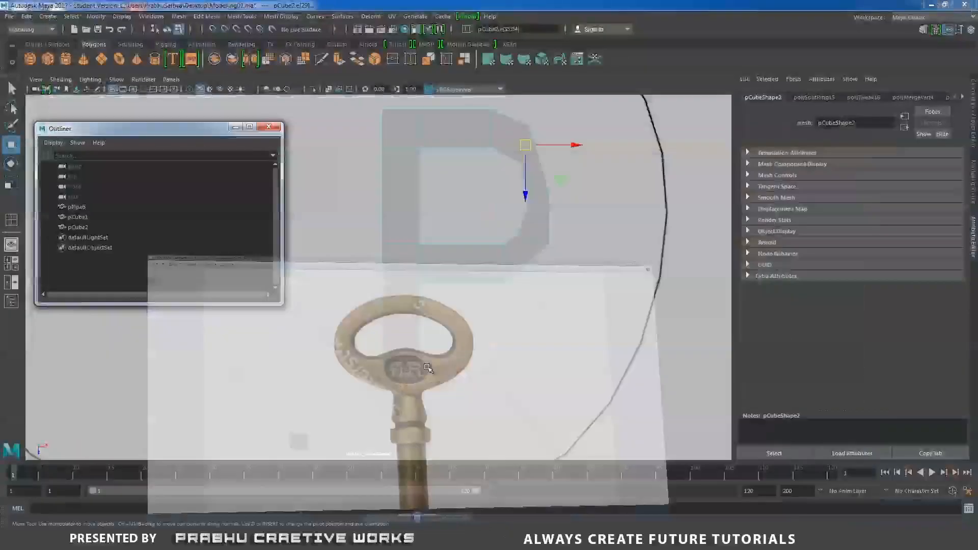
right_click_drag(541, 257, 555, 267)
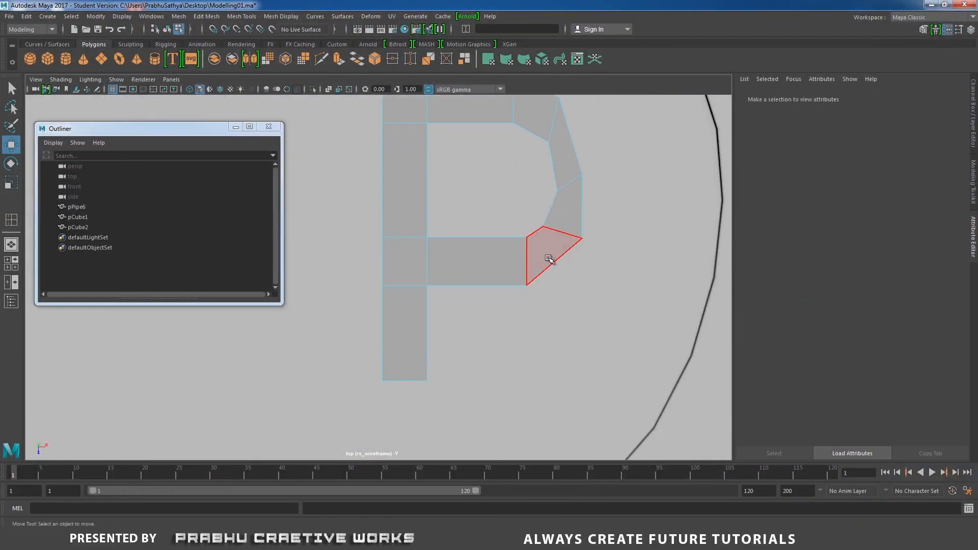
left_click(548, 259)
left_click_drag(530, 243, 532, 245)
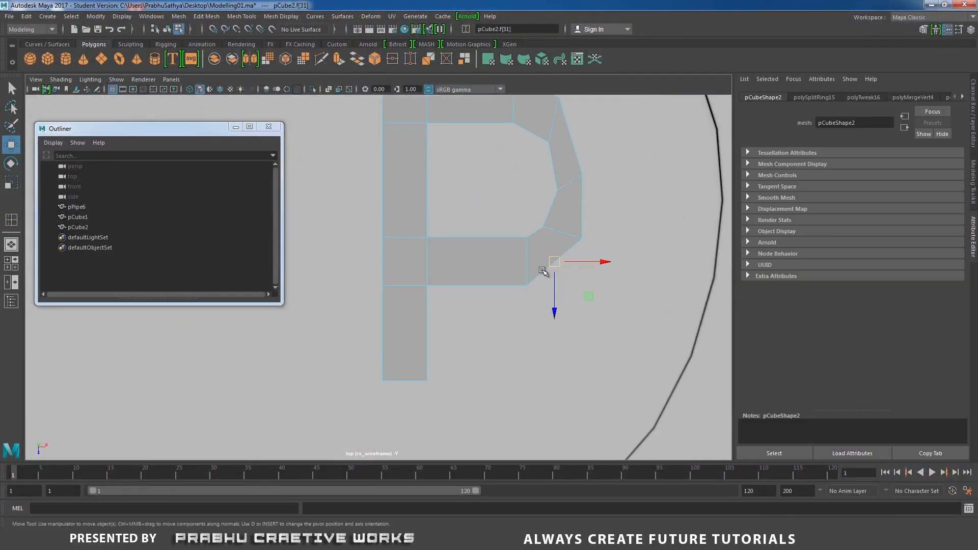
right_click_drag(549, 285, 554, 304, "shift")
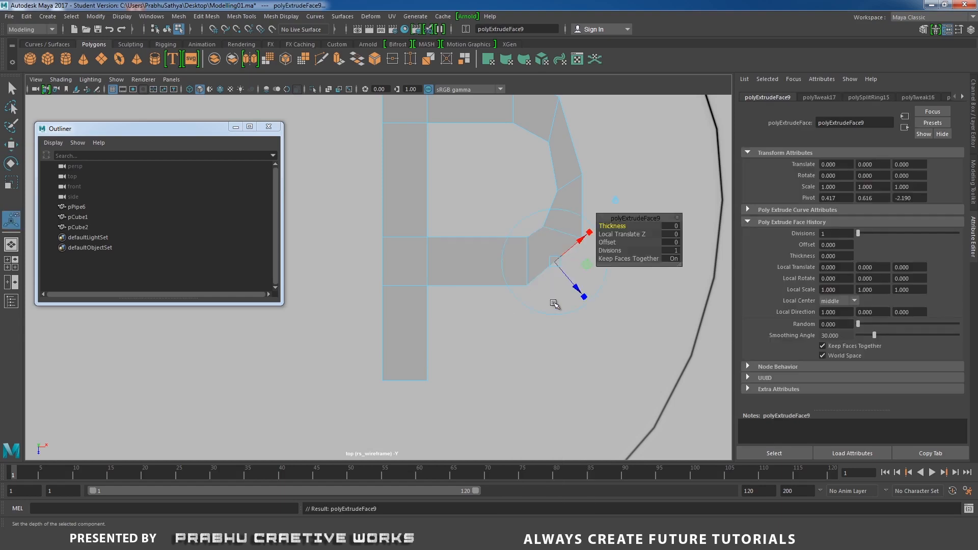
key("w")
left_click_drag(555, 263, 596, 338)
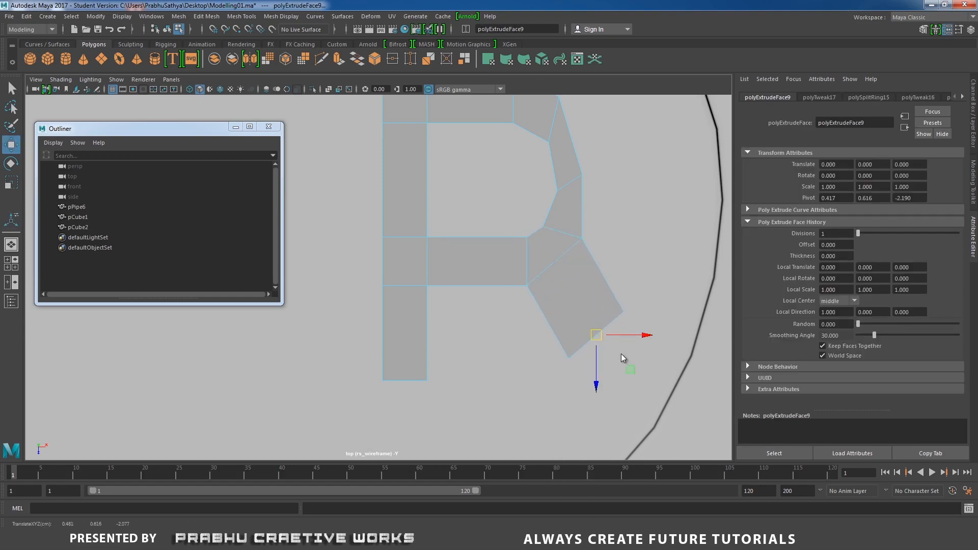
Step: Extrude the leg's end face again toward positive X and rotate it until it stands nearly upright
right_click_drag(621, 358, 620, 355, "shift")
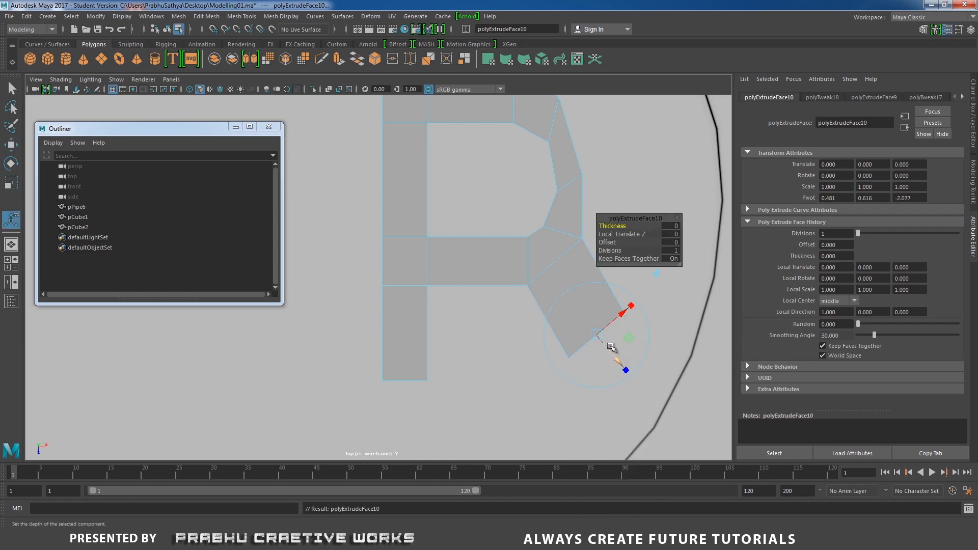
key("w")
left_click_drag(599, 336, 658, 342)
key("e")
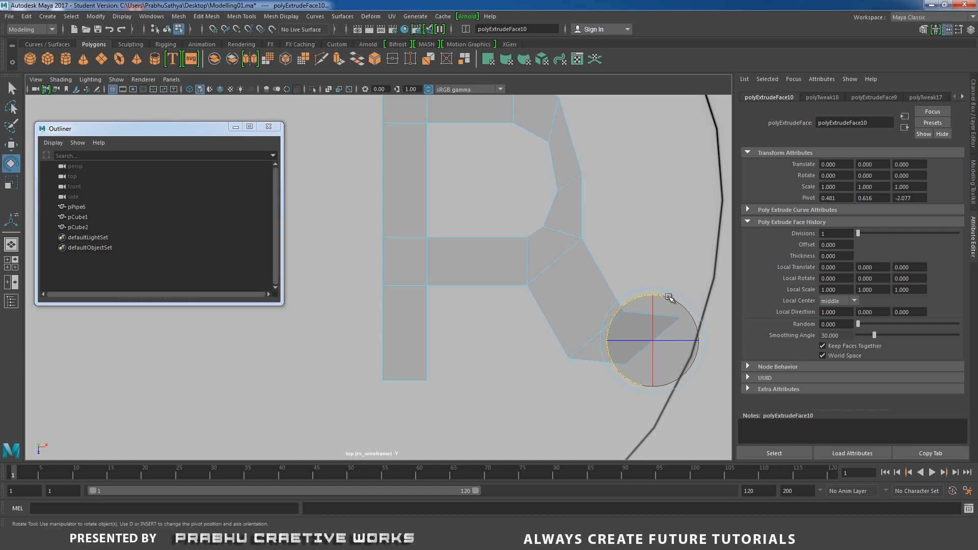
left_click_drag(669, 296, 632, 341)
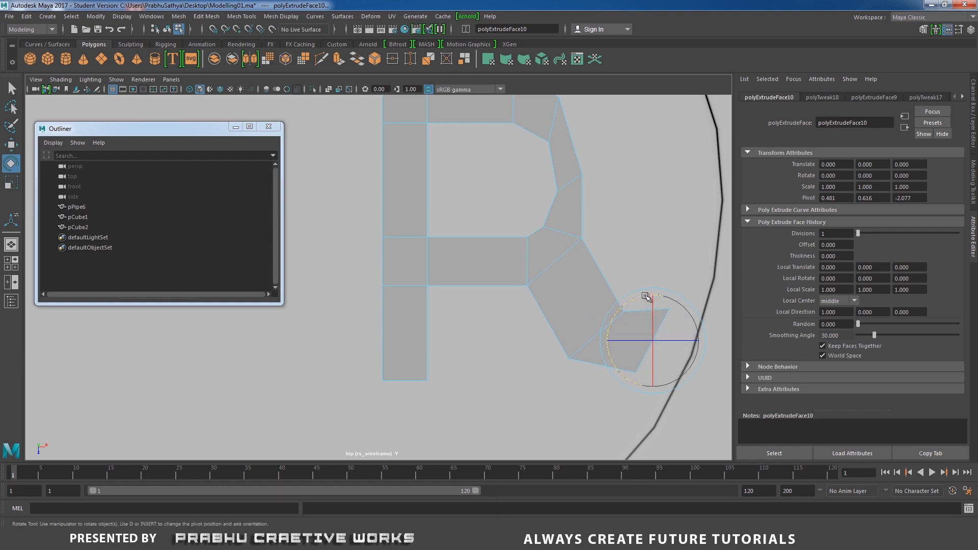
left_click_drag(646, 297, 579, 374)
left_click_drag(548, 524, 633, 247)
Step: Extrude the leg's end face upward to start the hooked tail, rotating the face to widen the stroke
right_click_drag(633, 250, 637, 274, "shift")
key("w")
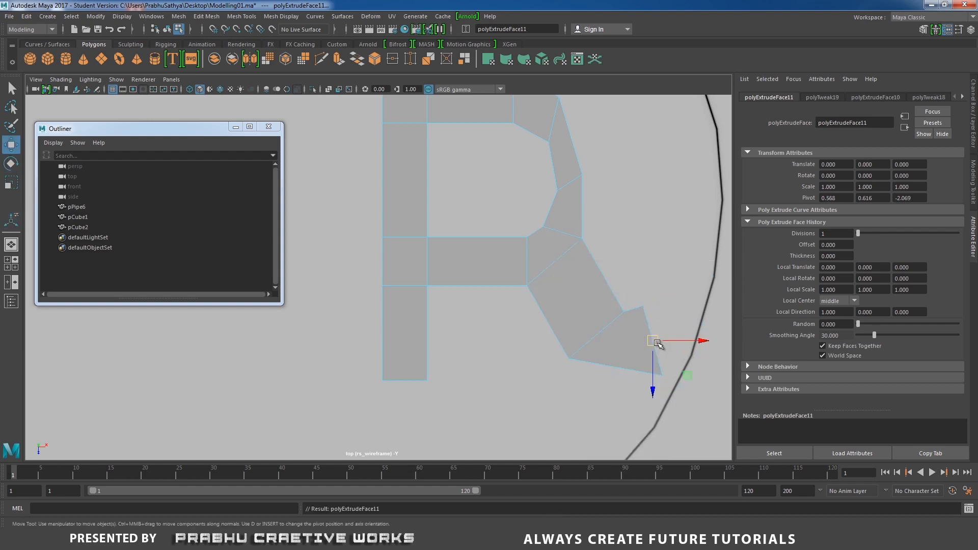
left_click_drag(657, 342, 682, 241)
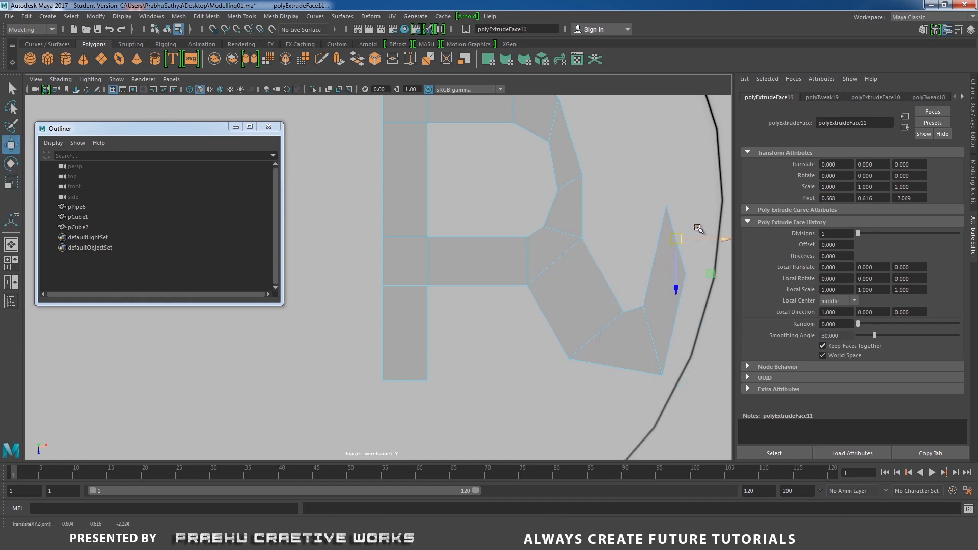
key("e")
left_click_drag(661, 205, 626, 439)
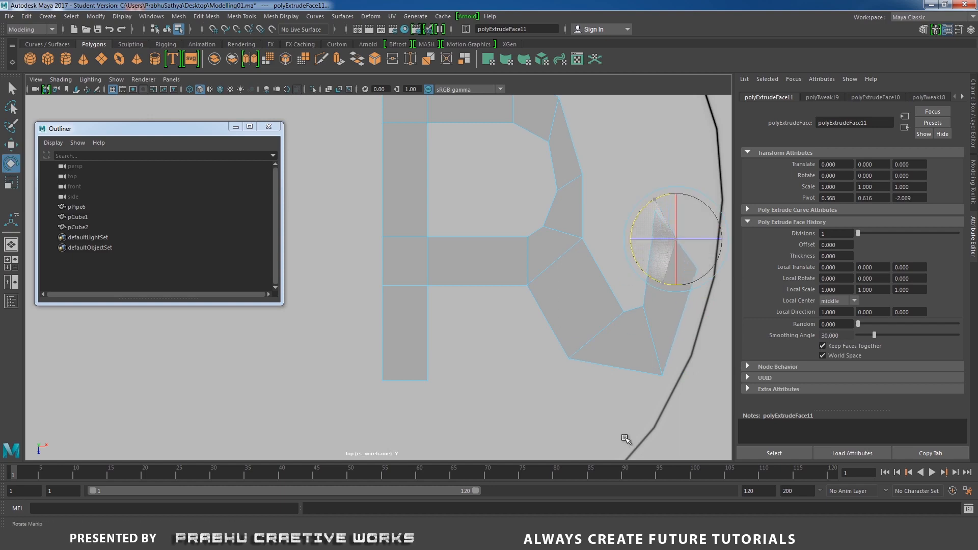
Step: Extrude the tail's tip once more straight up and rotate its end face slightly counterclockwise
right_click_drag(606, 333, 525, 311, "alt")
right_click_drag(498, 277, 501, 294, "shift")
key("w")
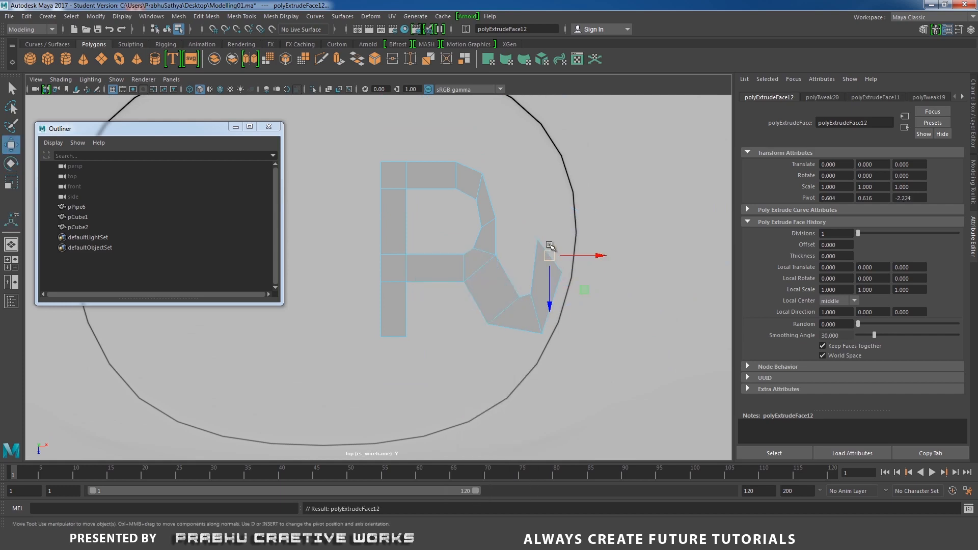
left_click_drag(551, 252, 551, 202)
key("e")
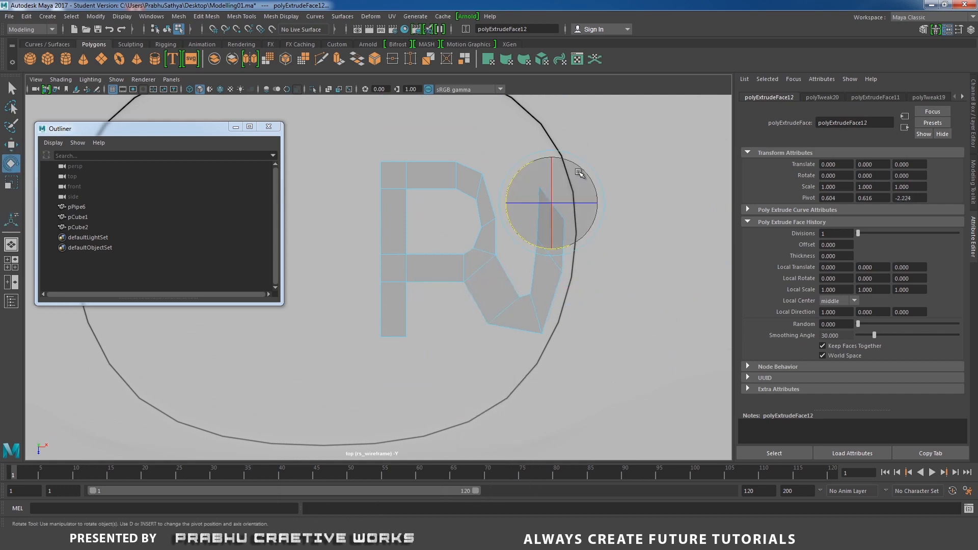
left_click_drag(576, 157, 553, 147)
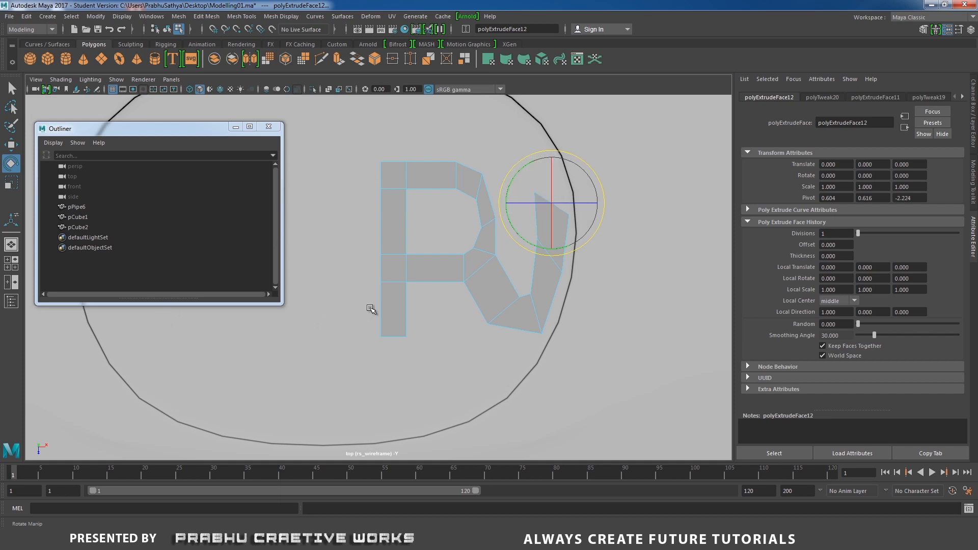
Step: Move the tail's outer vertices at the tip, middle and bottom corner to straighten its outer edge
key("w")
right_click_drag(447, 176, 394, 175)
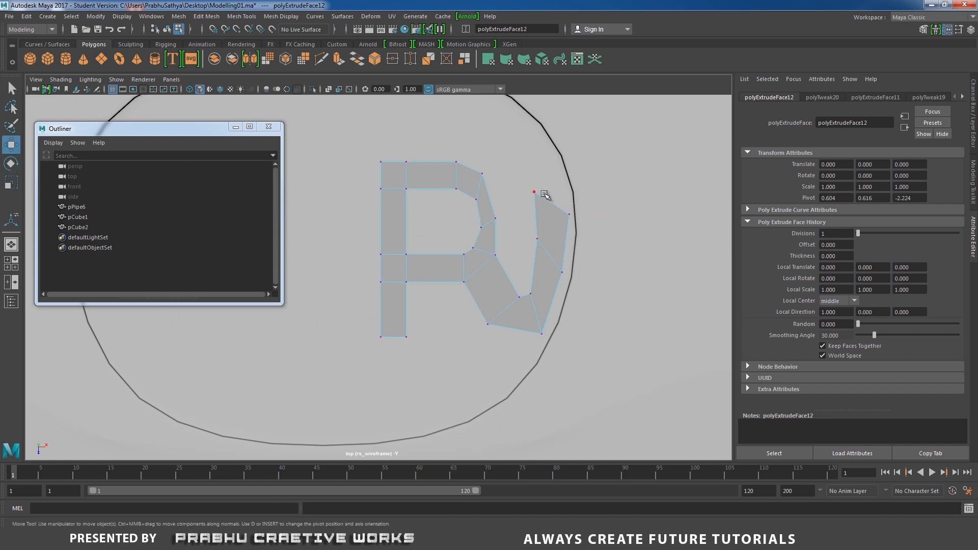
left_click_drag(575, 238, 562, 198)
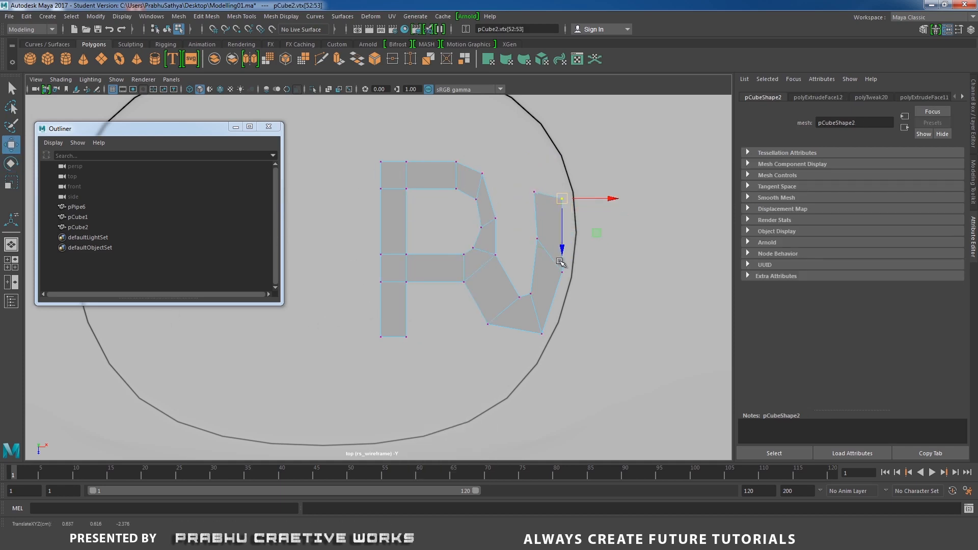
left_click_drag(570, 280, 560, 255)
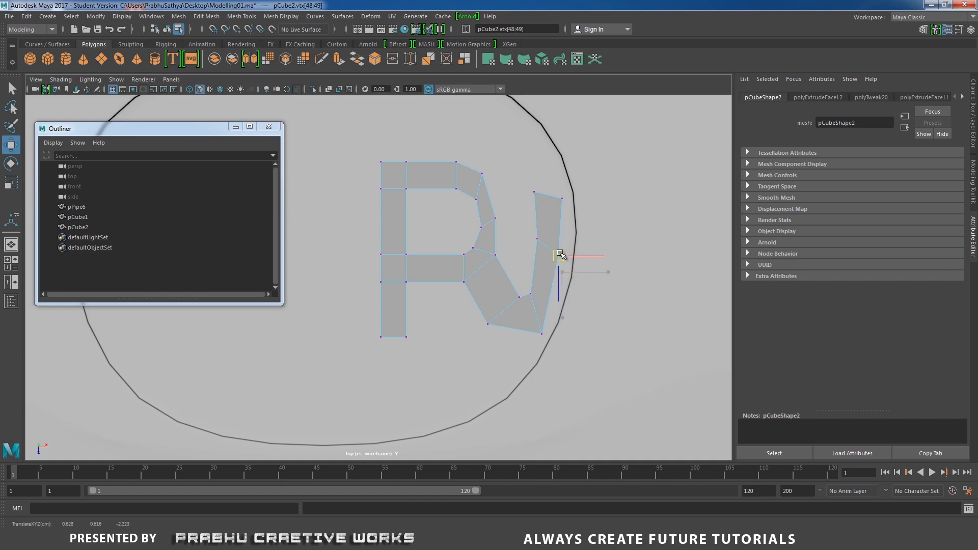
left_click(540, 330)
left_click_drag(542, 333, 549, 324)
Step: Insert an edge loop across the tail's lower upright segment
right_click_drag(546, 255, 527, 268)
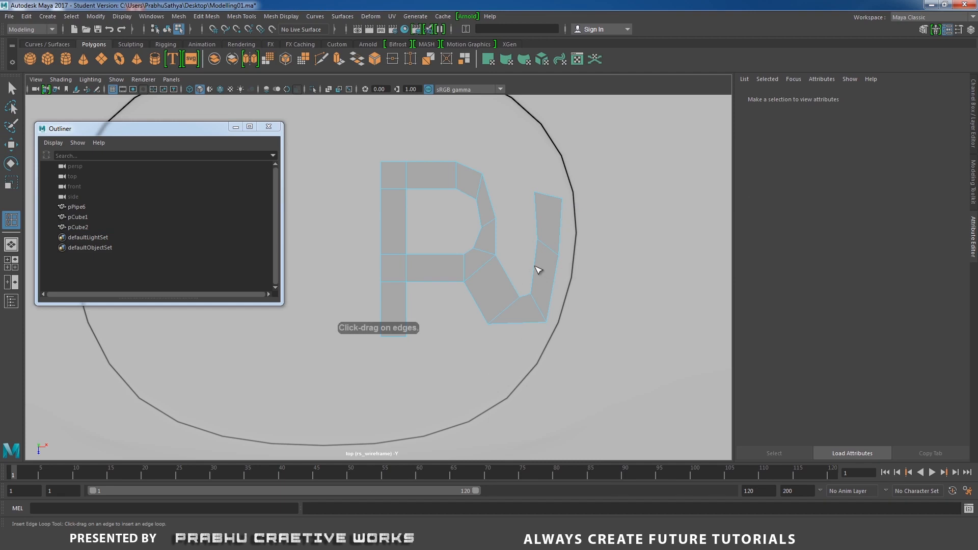
left_click_drag(538, 270, 549, 280)
key("w")
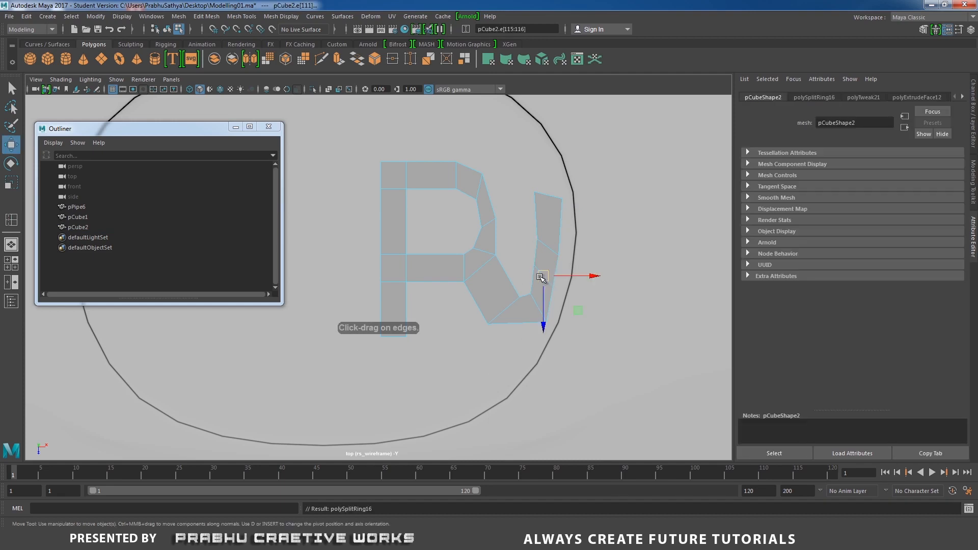
Step: Move the vertices at the bowl-leg notch and the hook's inner corner inward to even out the leg's stroke width
scroll(464, 284, "up", 1)
scroll(465, 283, "up", 2)
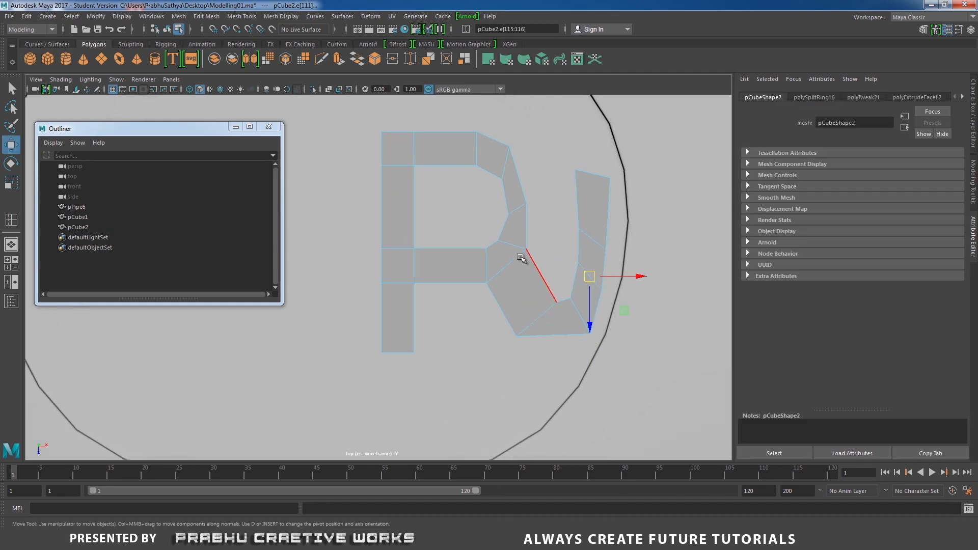
right_click_drag(519, 246, 459, 244)
left_click_drag(528, 251, 515, 261)
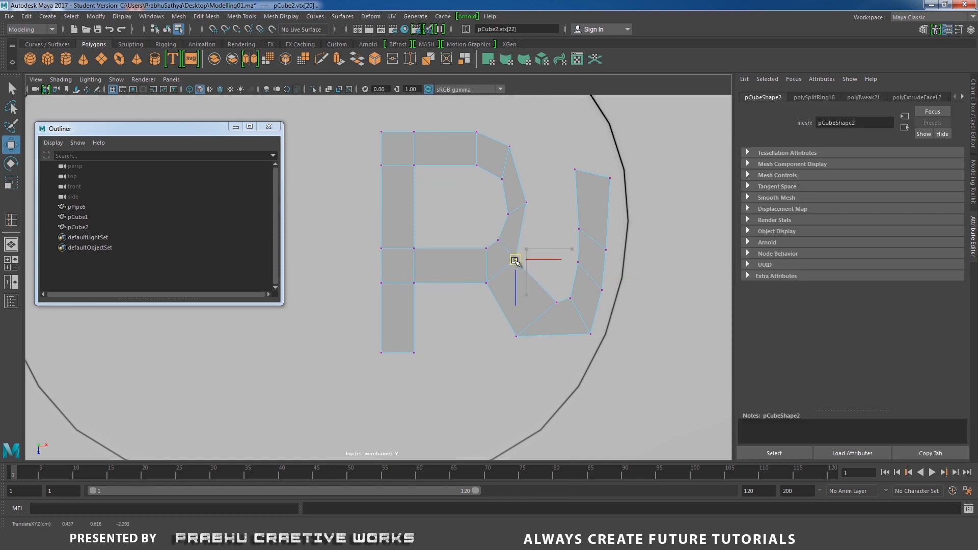
left_click(557, 280)
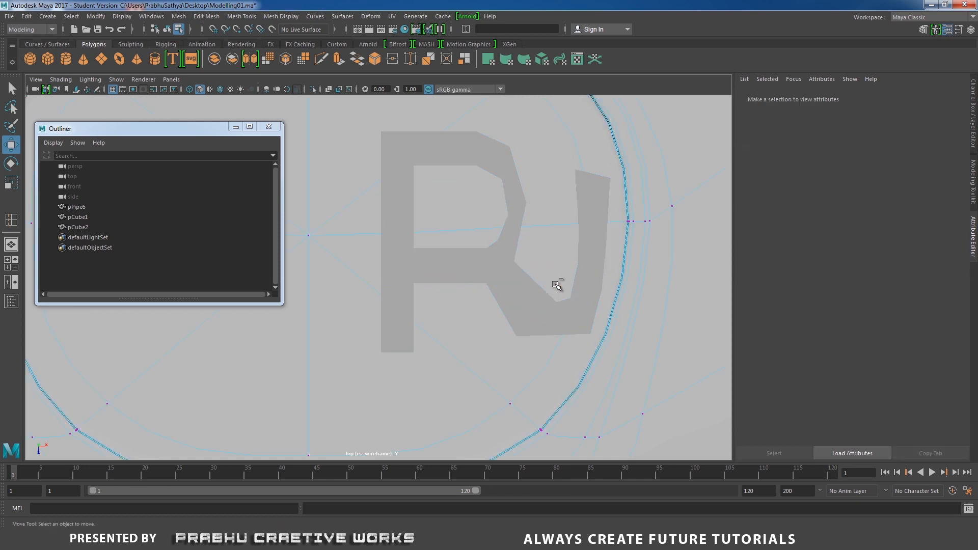
key("ctrl+z")
left_click_drag(561, 297, 533, 307)
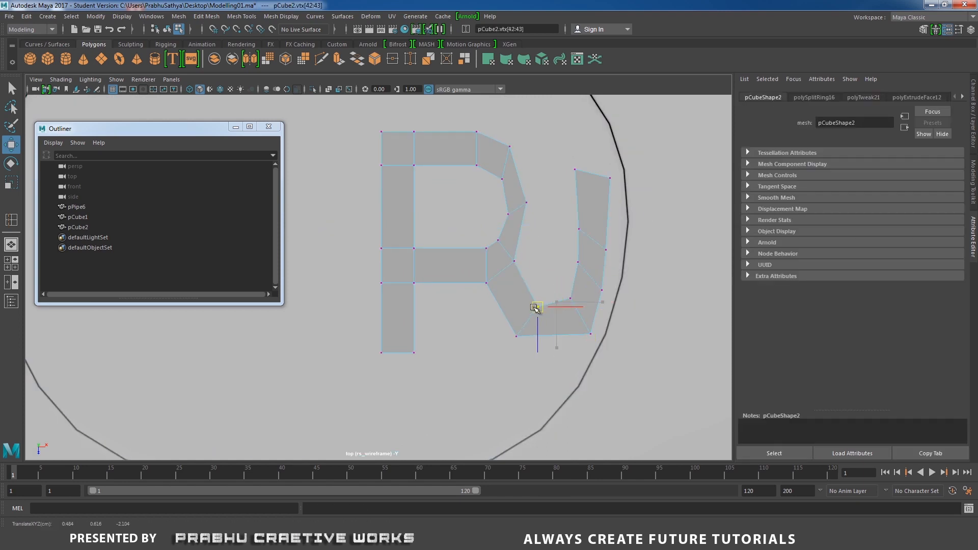
Step: Return to object mode with the whole letter R mesh selected
right_click_drag(499, 267, 555, 234)
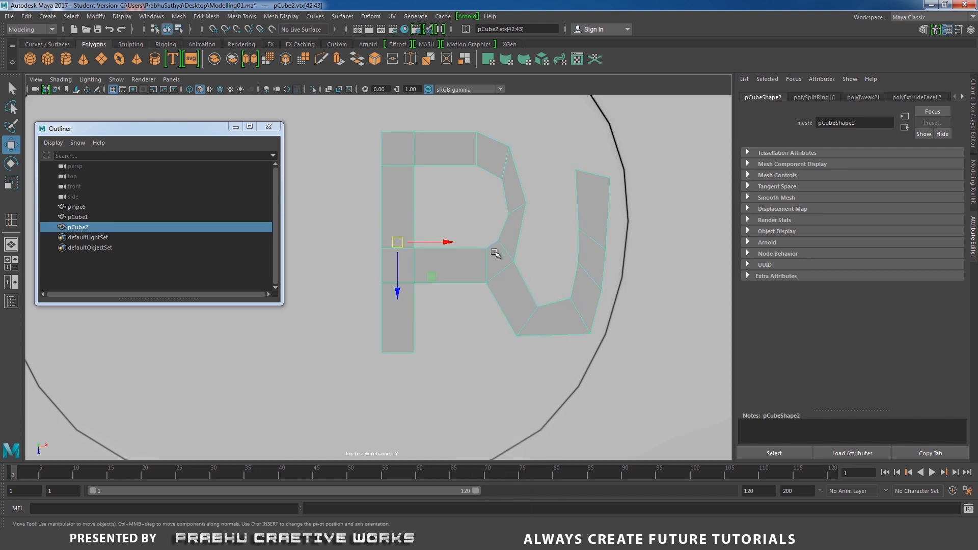
scroll(464, 256, "down", 10)
right_click_drag(602, 298, 611, 301, "alt")
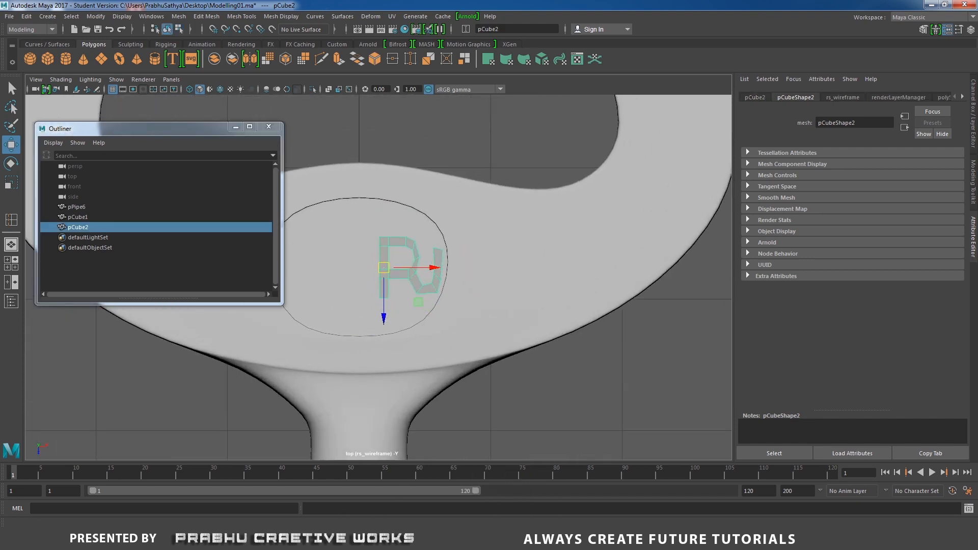
Step: Check the reference photo's emblem, insert an edge loop near the R stem's foot and move the end vertices down to lengthen the stem
left_click(346, 539)
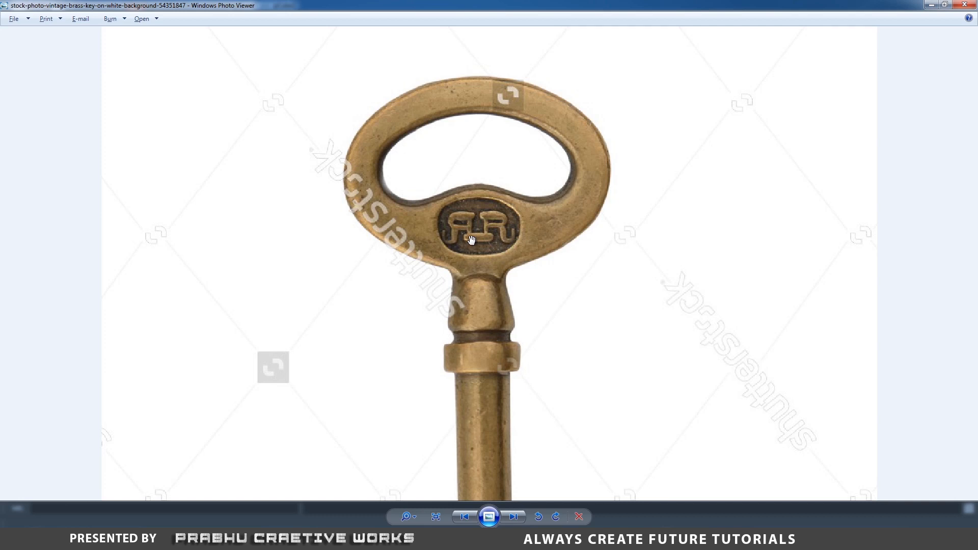
left_click(381, 539)
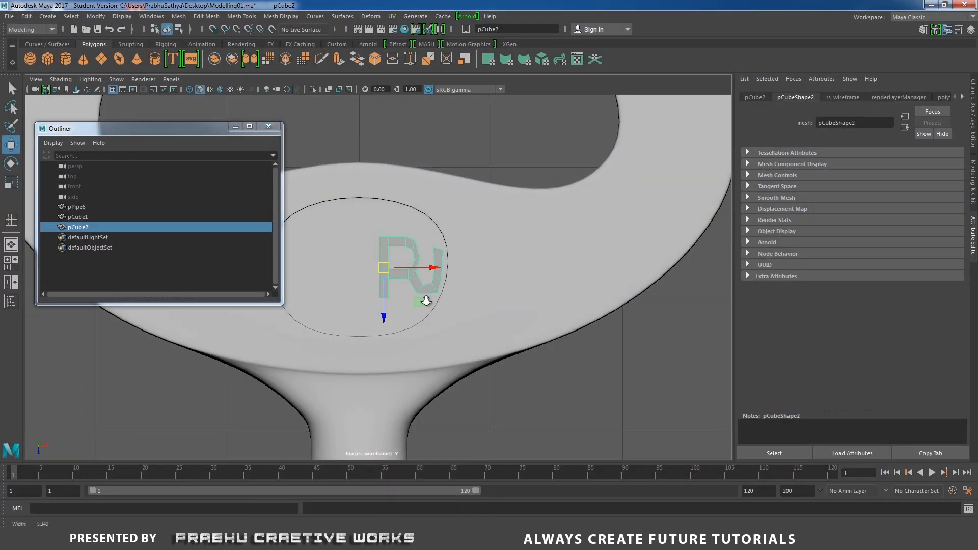
right_click_drag(426, 299, 533, 370, "alt")
right_click_drag(446, 326, 404, 334, "shift")
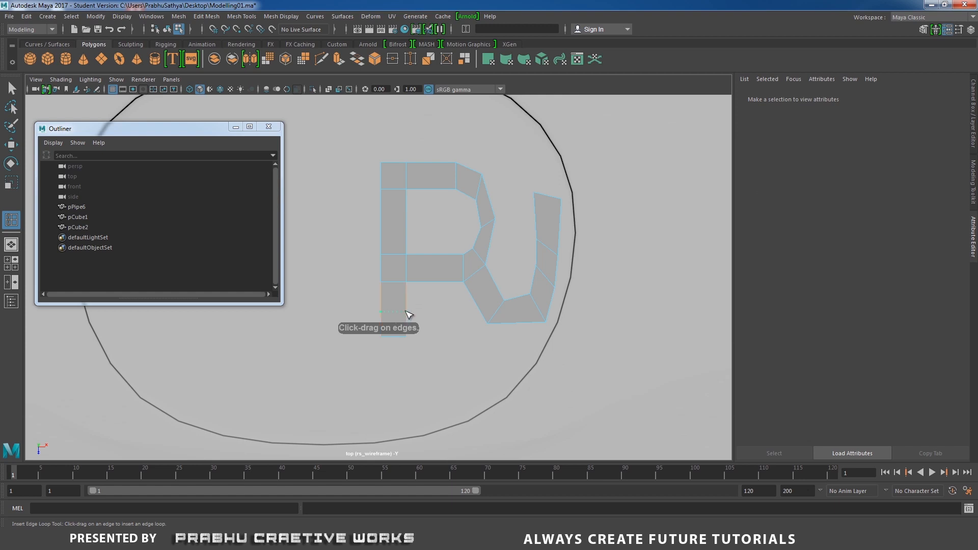
left_click(409, 315)
key("w")
right_click_drag(400, 248, 340, 248)
left_click_drag(351, 303, 395, 399)
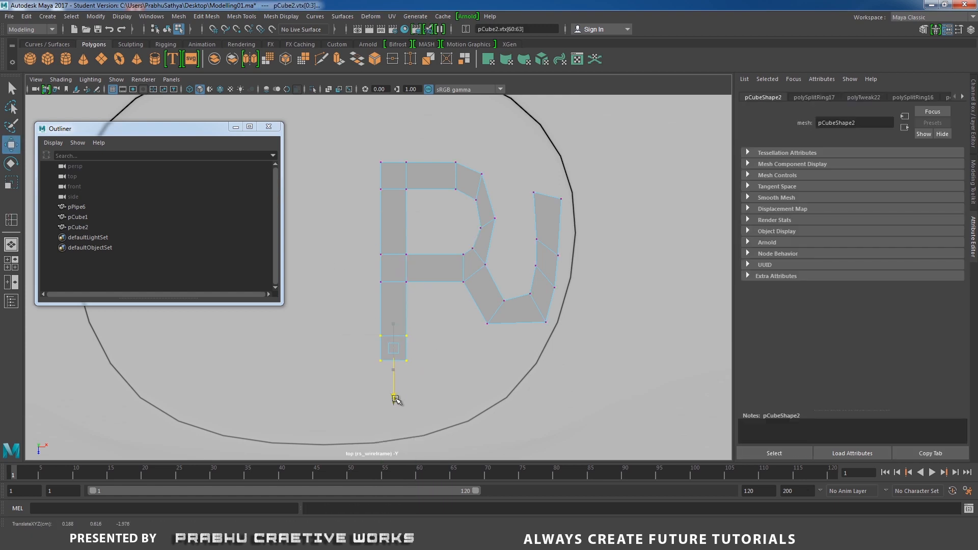
Step: Extrude the outer side face at the stem's foot leftward to the bow's vertical centre line to form the bottom serif
mouse_move(398, 286)
right_mouse_down()
mouse_move(407, 269)
mouse_move(399, 295)
mouse_move(359, 304)
mouse_move(388, 293)
right_mouse_up()
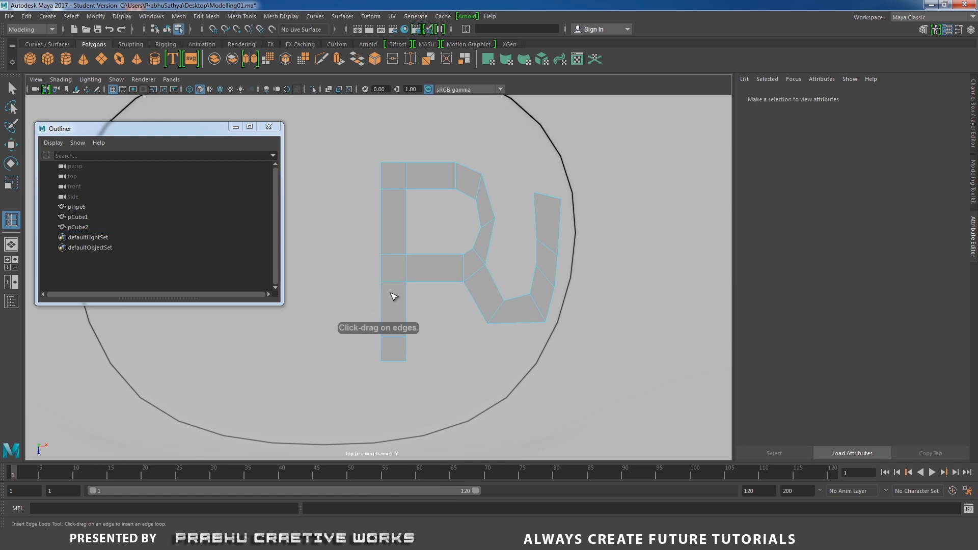
key("w")
right_click_drag(400, 246, 427, 233)
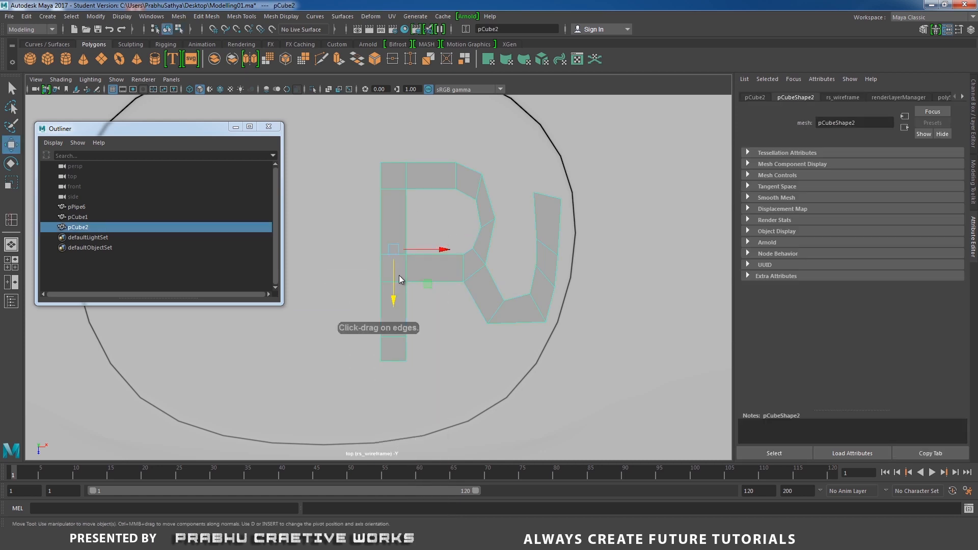
right_click_drag(399, 280, 399, 285)
left_click(379, 348)
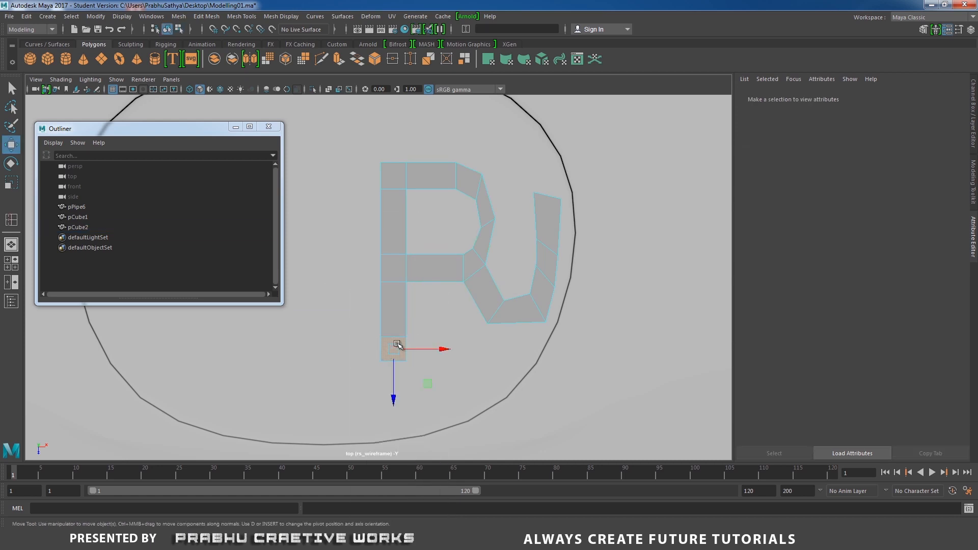
right_click_drag(377, 339, 380, 352, "shift")
middle_click_drag(538, 291, 592, 305, "alt")
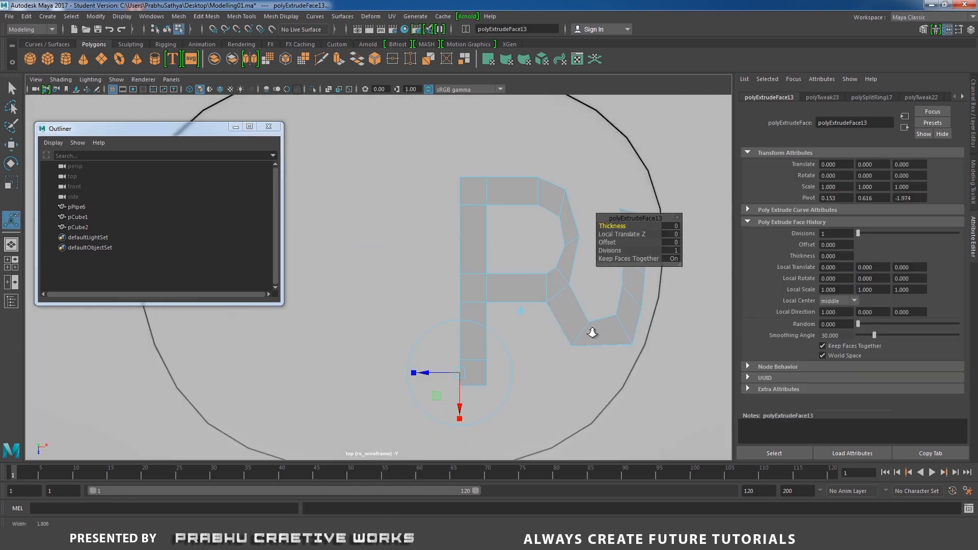
key("4")
middle_click_drag(545, 318, 549, 304, "alt")
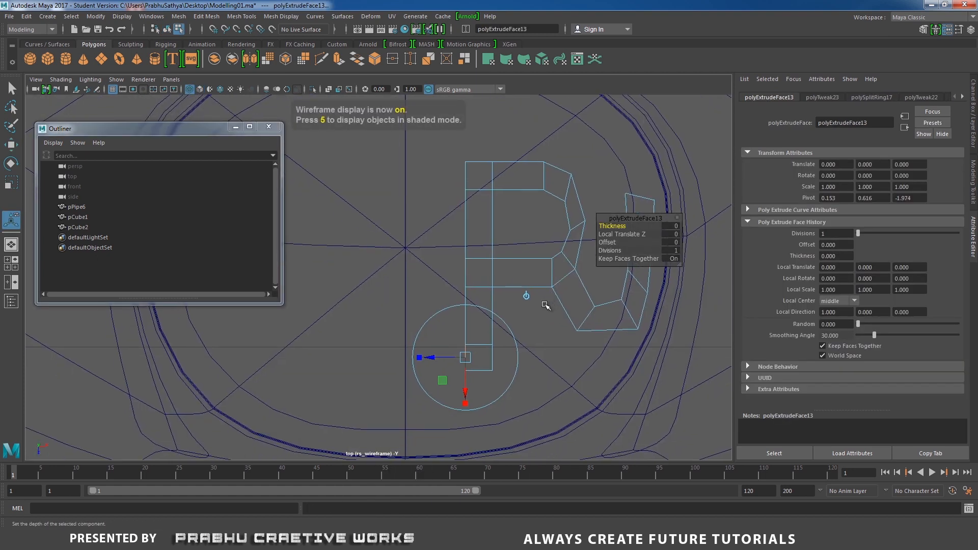
key("w")
left_click_drag(503, 358, 448, 366)
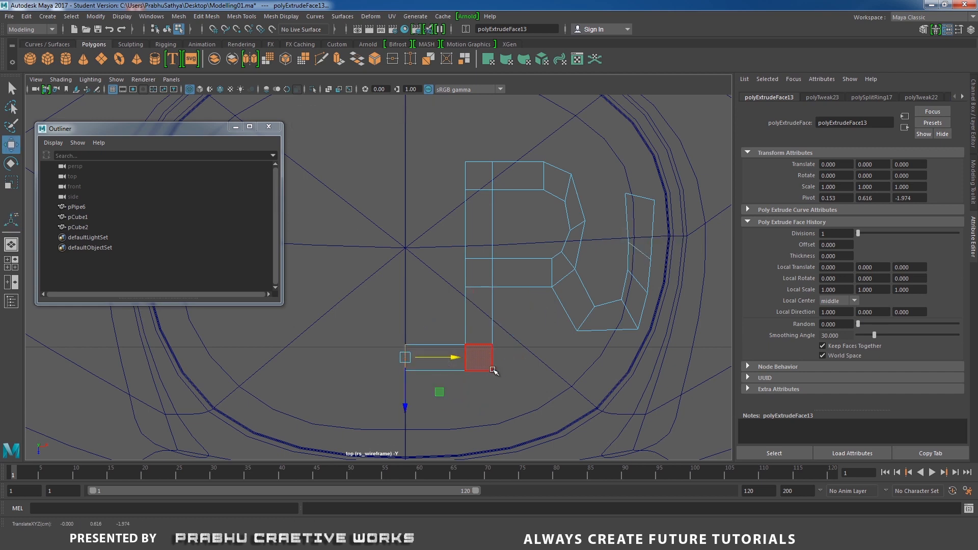
Step: Extrude the opposite side face of the stem's foot a short way toward the hooked leg and return to object mode
left_click(478, 351)
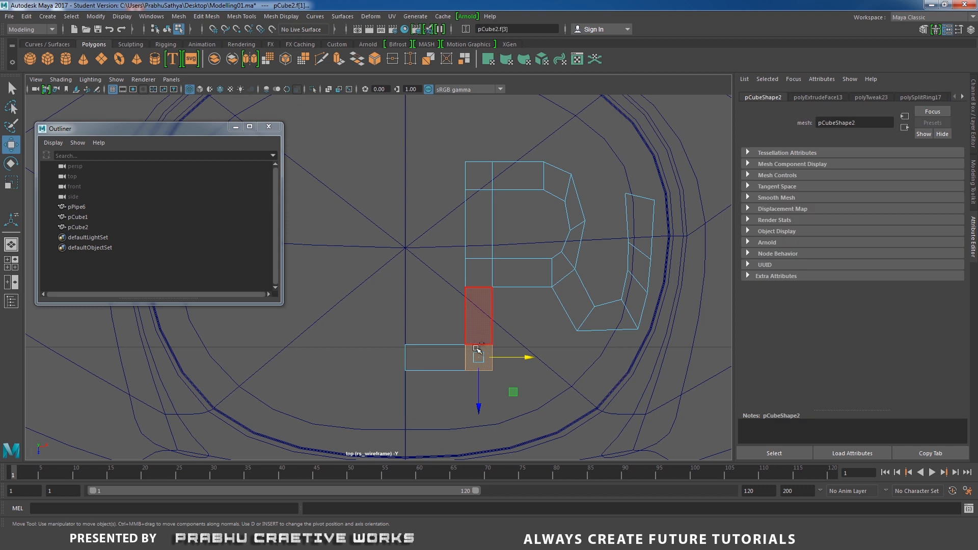
left_click_drag(479, 386, 479, 387, "ctrl")
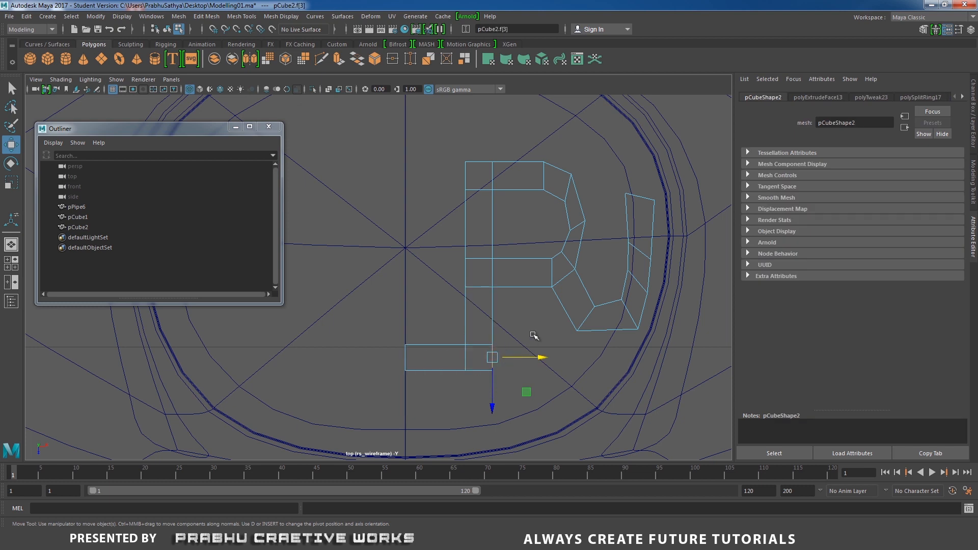
right_click_drag(540, 332, 538, 342, "shift")
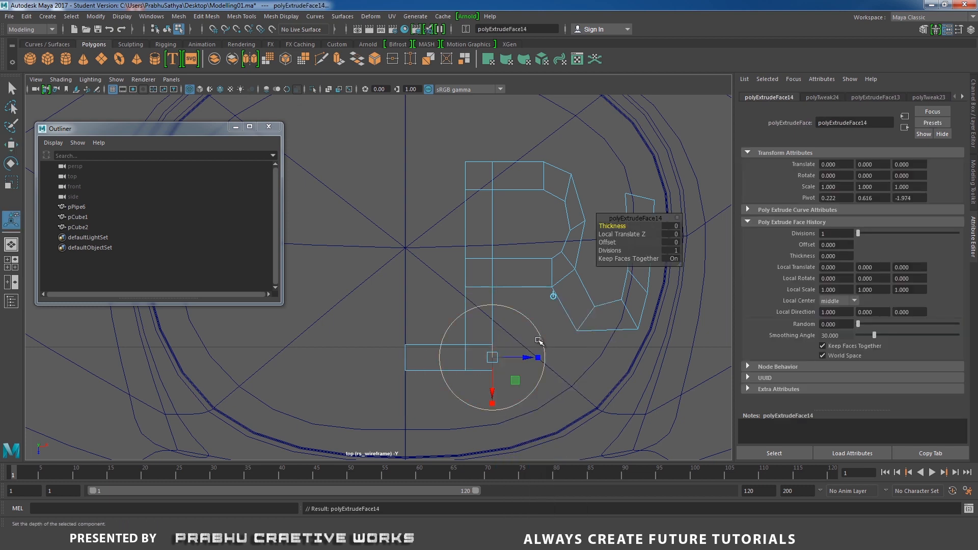
key("w")
left_click_drag(537, 358, 544, 359)
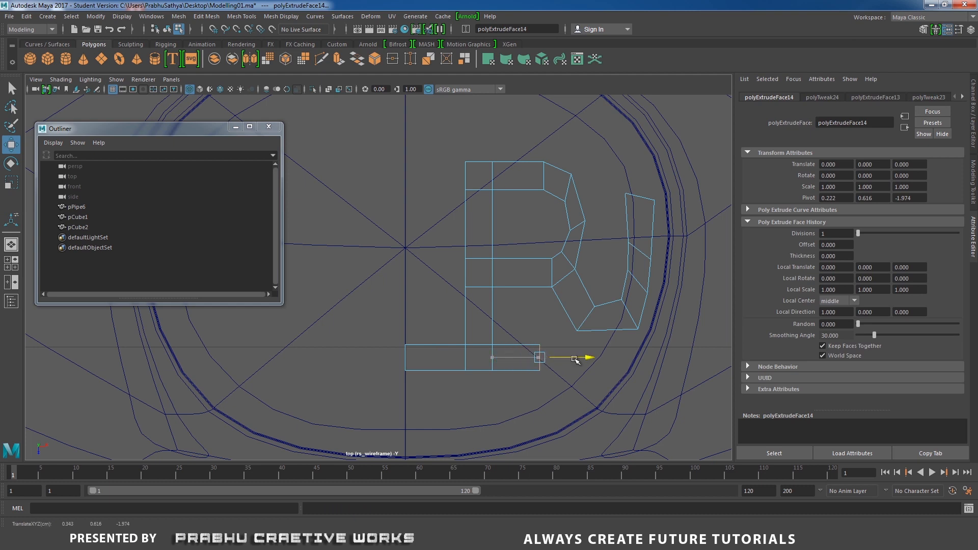
right_click_drag(482, 297, 512, 257)
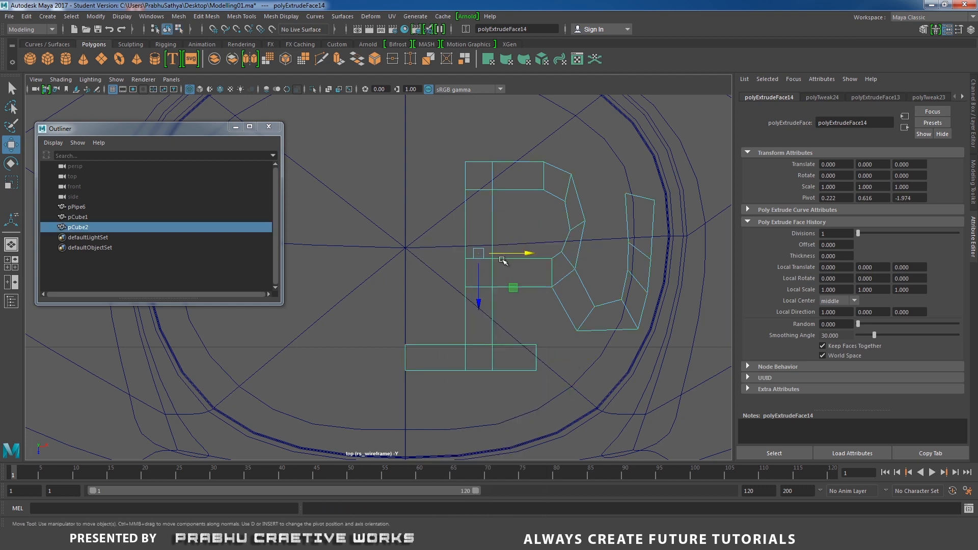
Step: Delete the end face of the bottom serif's longer, left arm in the shaded perspective view
key("space")
key("space")
mouse_move(508, 234)
left_mouse_down("alt")
mouse_move(487, 233)
mouse_move(419, 282)
mouse_move(434, 284)
mouse_move(463, 258)
mouse_move(495, 310)
left_mouse_up("alt")
key("5")
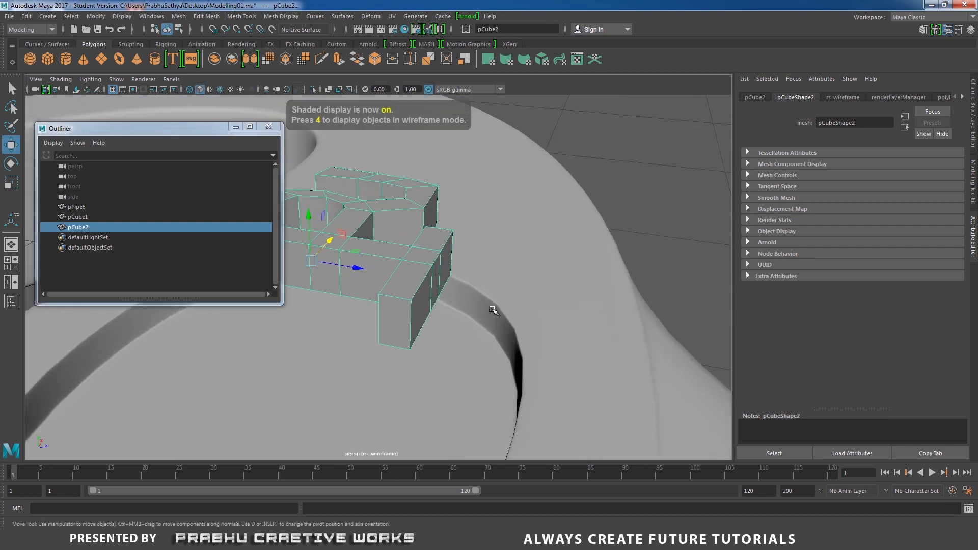
right_click_drag(409, 246, 409, 271)
left_click(396, 317)
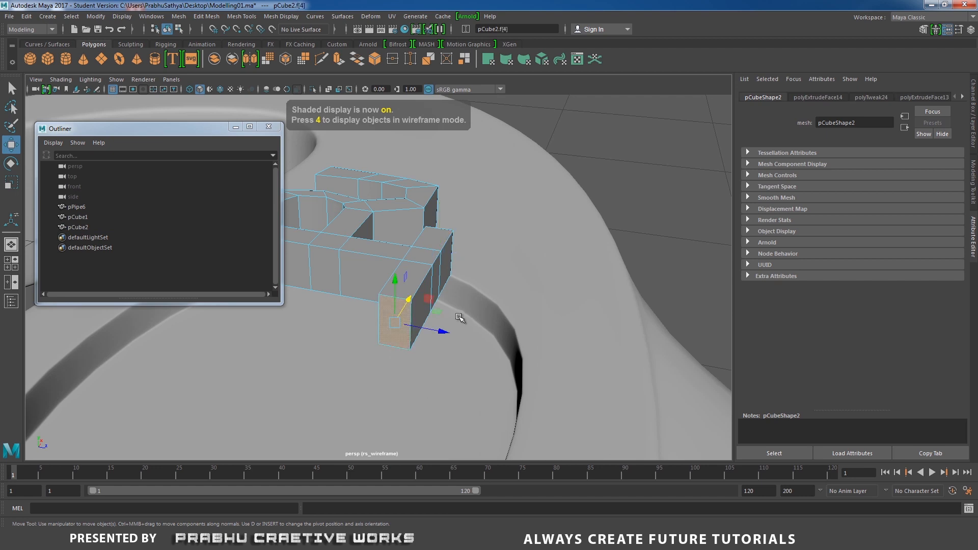
key("Delete")
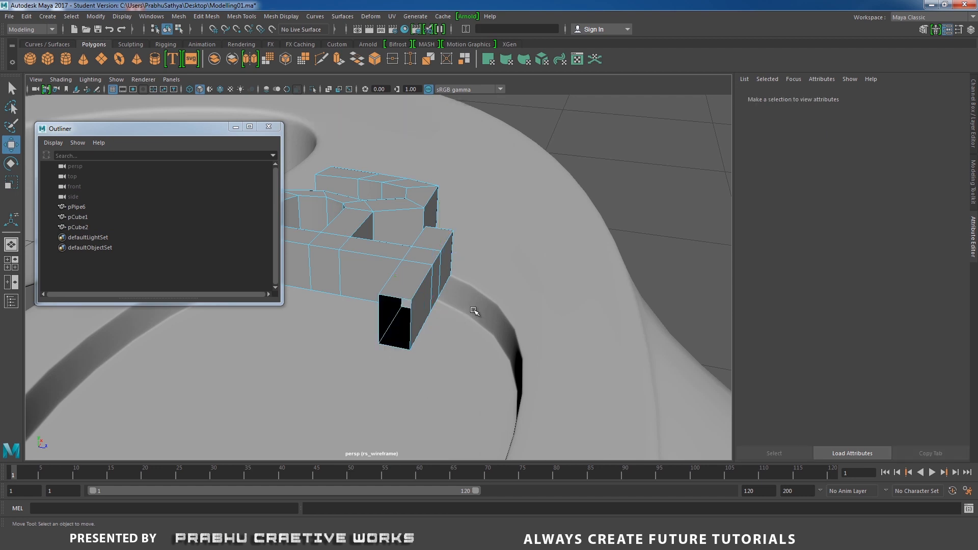
Step: Extrude the outer side face at the stem's upper end into a short top serif and return to object mode
left_click_drag(474, 311, 378, 270, "alt")
middle_click_drag(377, 271, 430, 306, "alt")
left_click_drag(430, 306, 348, 207, "alt")
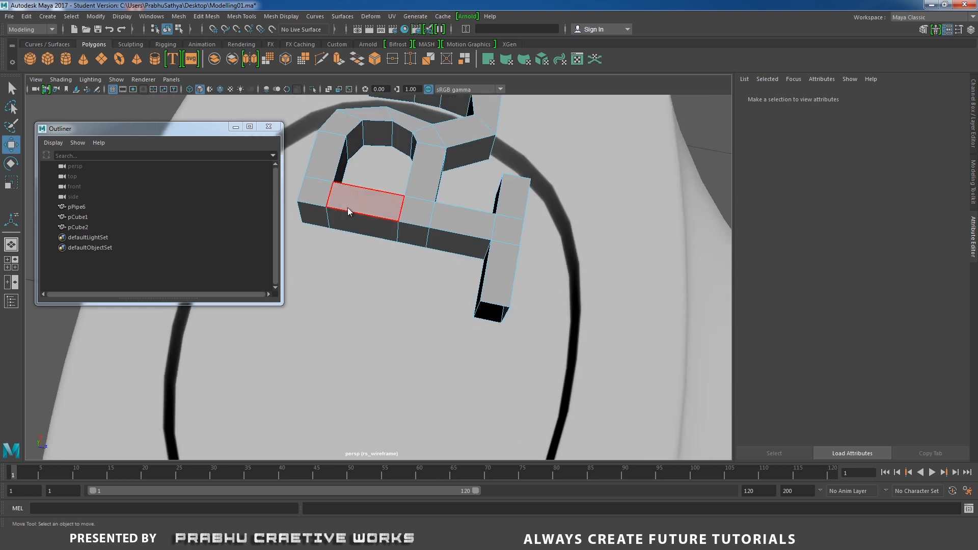
left_click(321, 221)
right_click_drag(327, 225, 346, 255, "shift")
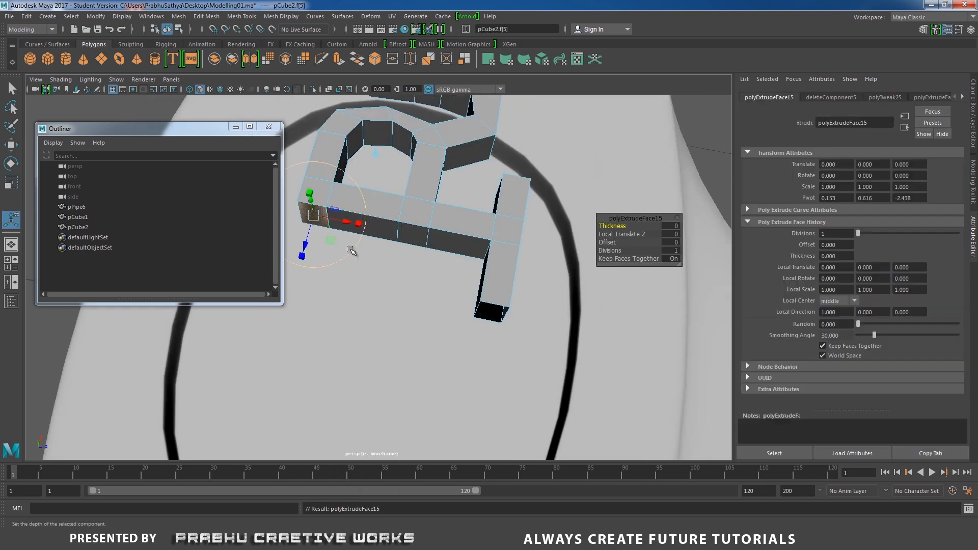
key("w")
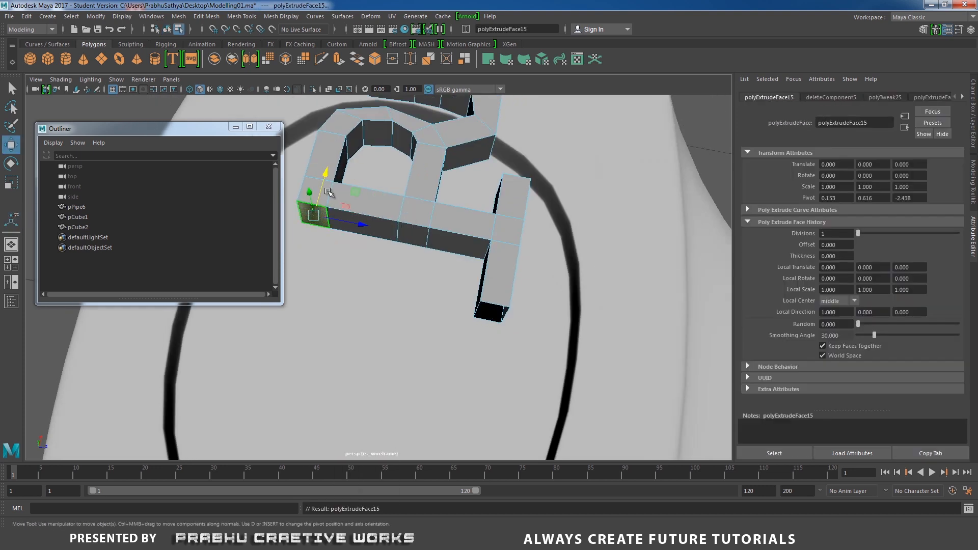
left_click_drag(328, 174, 317, 206)
left_click_drag(483, 254, 422, 279, "alt")
right_click_drag(439, 246, 475, 236)
Step: Insert supporting edge loops across the top serif, beside its junction with the stem, and on the stem's upper segment
mouse_move(476, 239)
left_mouse_down("alt")
mouse_move(493, 285)
mouse_move(481, 246)
left_mouse_up("alt")
right_click_drag(379, 192, 336, 203, "shift")
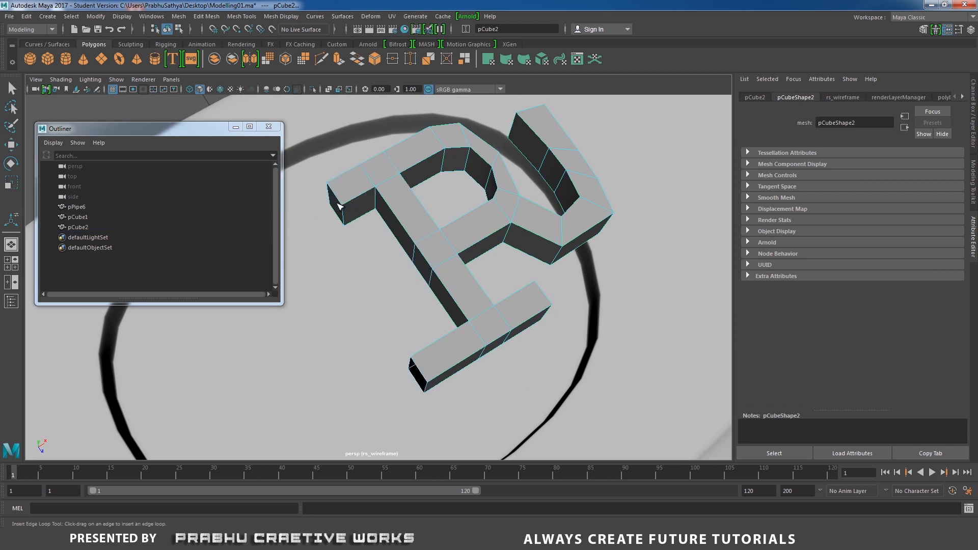
left_click_drag(359, 218, 388, 184, "alt")
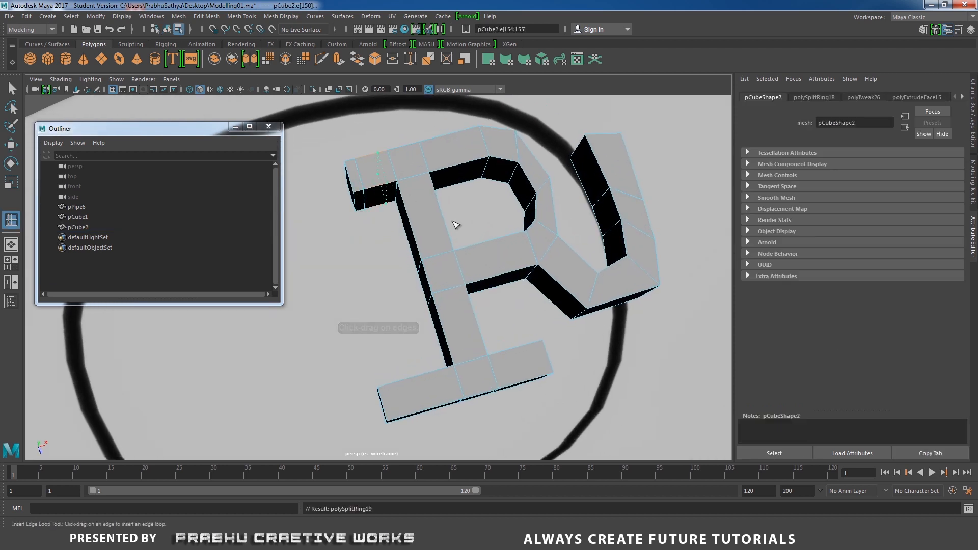
left_click_drag(453, 222, 496, 246, "alt")
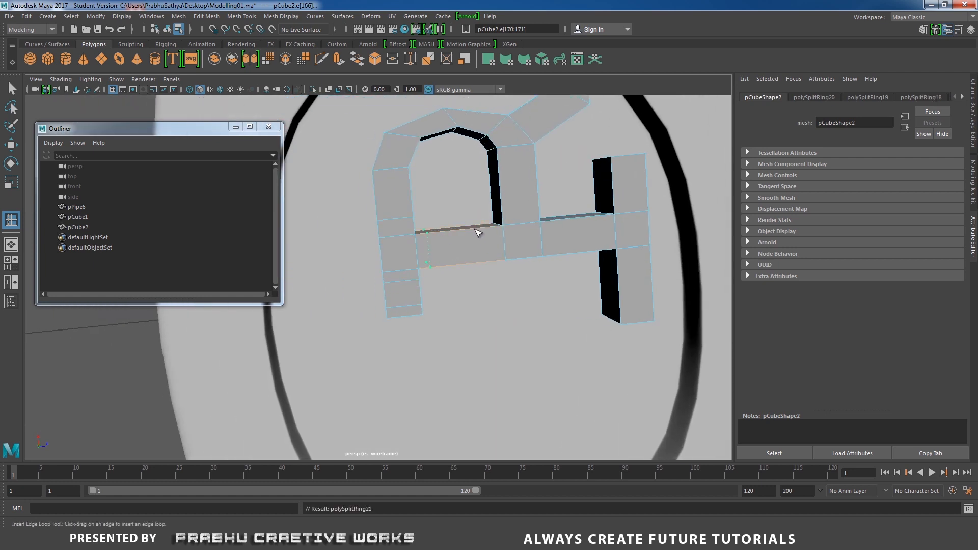
left_click_drag(503, 284, 428, 296, "alt")
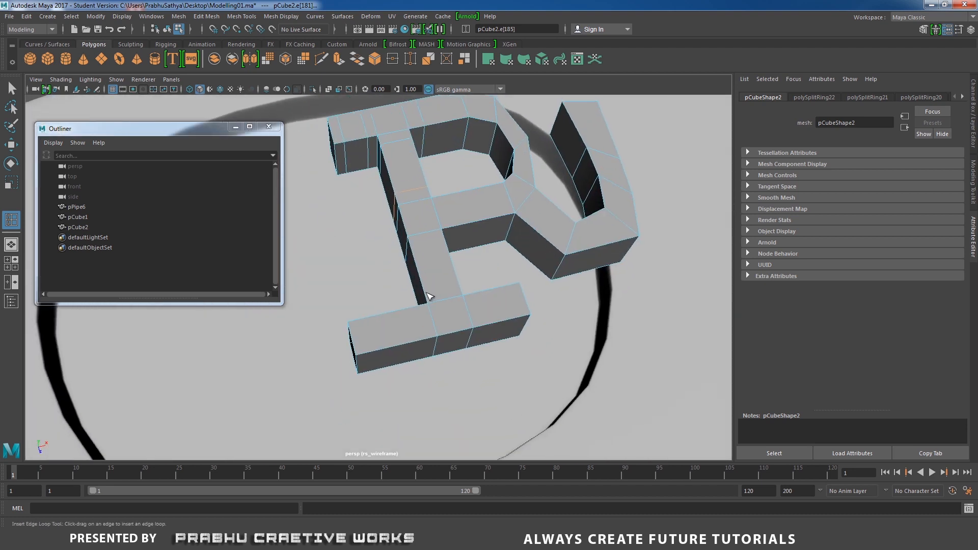
Step: Insert supporting edge loops on the lower stem, on the bottom serif around the stem junction, and near the hook's tip
left_click(415, 305)
left_click_drag(419, 352, 472, 326, "alt")
left_click(450, 337)
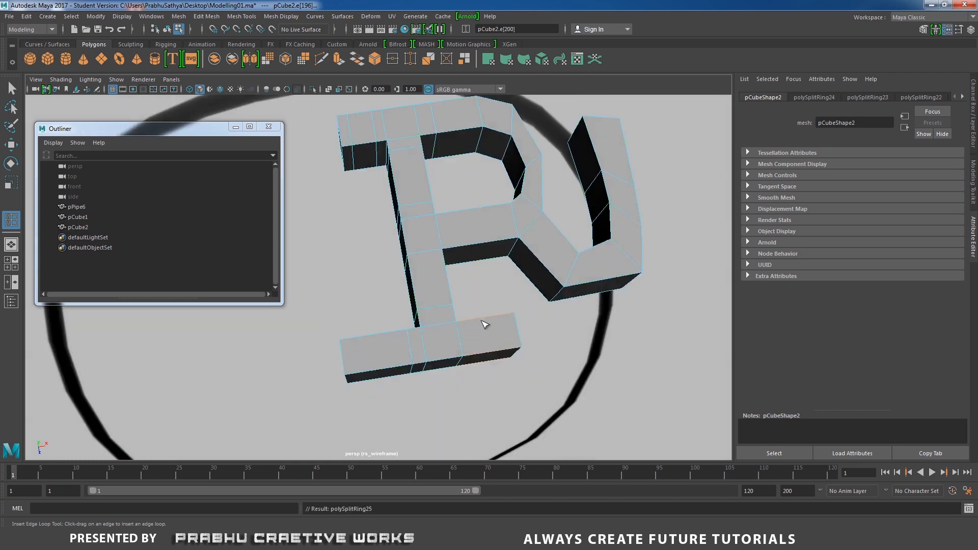
left_click_drag(582, 319, 467, 289, "alt")
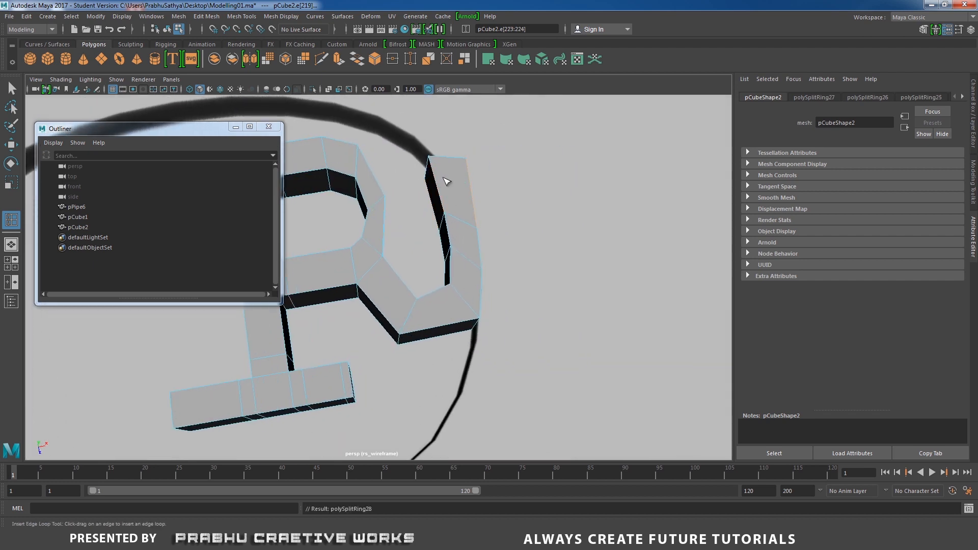
scroll(392, 235, "down", 2)
middle_click_drag(392, 235, 467, 240, "alt")
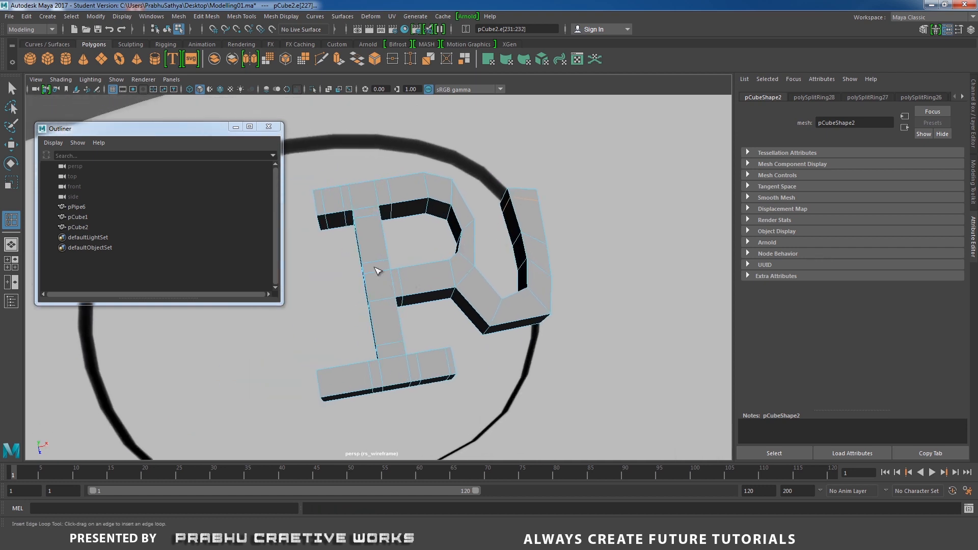
Step: Select the whole letter R in object mode, preview it smoothed, and isolate it in the perspective view
key("w")
right_click_drag(359, 215, 390, 195)
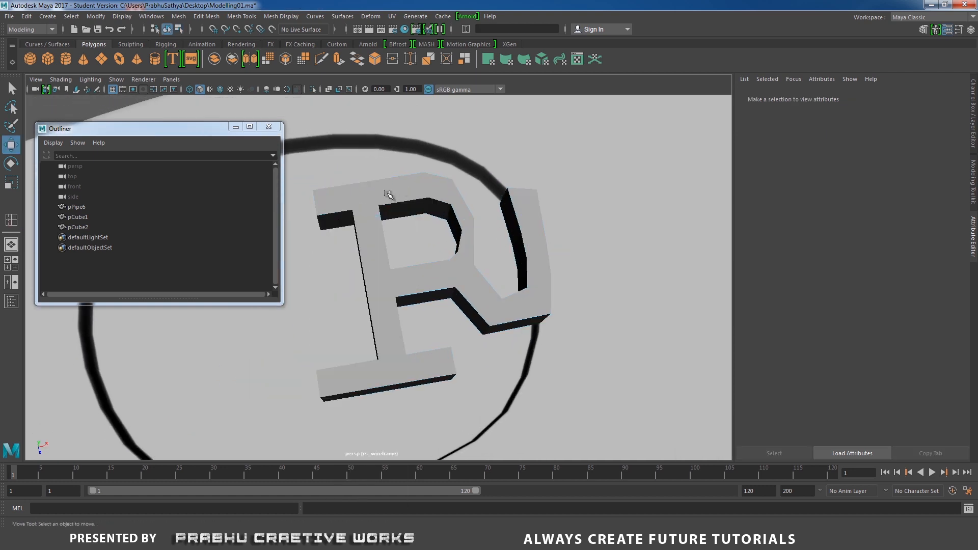
left_click(388, 194)
key("3")
left_click_drag(433, 282, 387, 123, "alt")
left_click(315, 87)
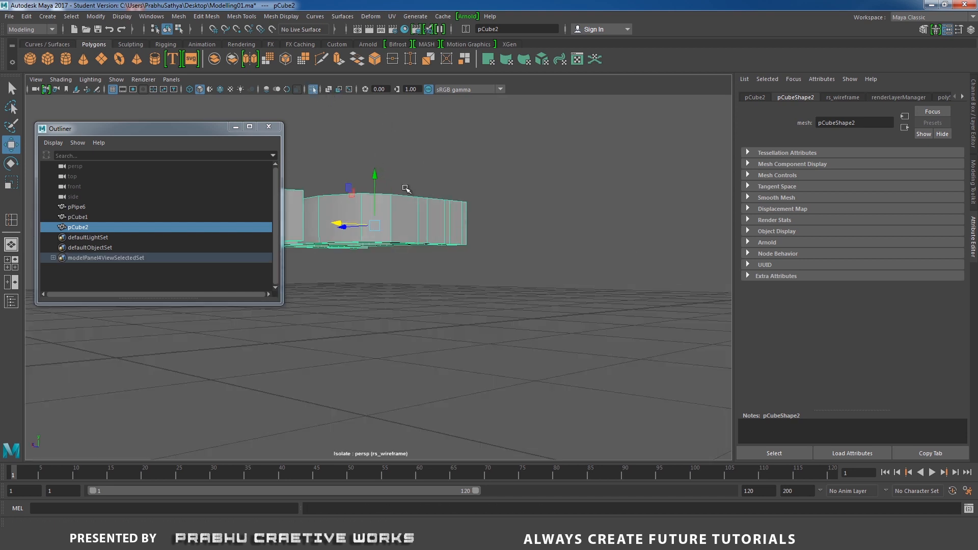
Step: Delete the underside faces of the letter R's bowl, middle bar, leg and curled hook
left_click_drag(406, 189, 442, 115, "alt")
middle_click_drag(584, 187, 610, 199, "alt")
right_click_drag(622, 209, 625, 231)
left_click(553, 237)
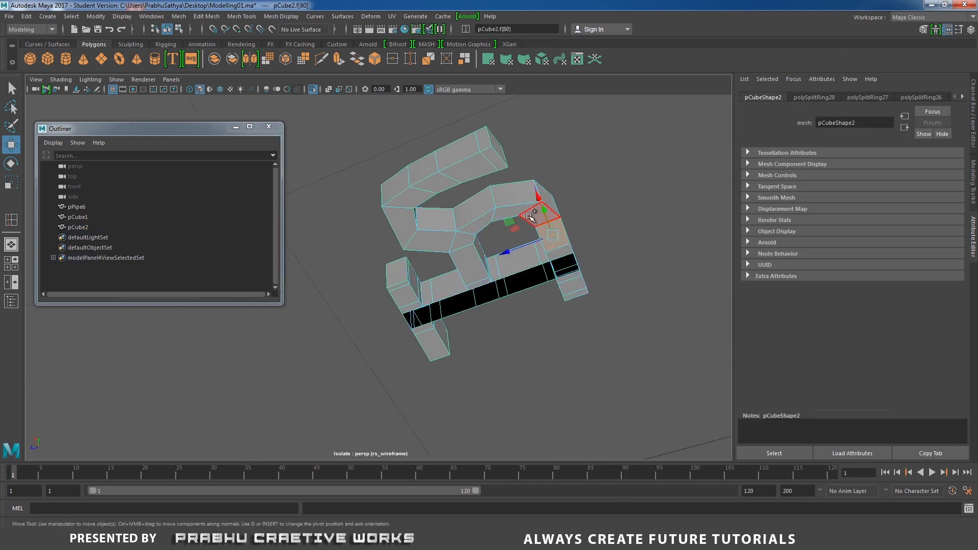
left_click(532, 216, "shift")
left_click(513, 215, "shift")
left_click(478, 228, "shift")
left_click(464, 247, "shift")
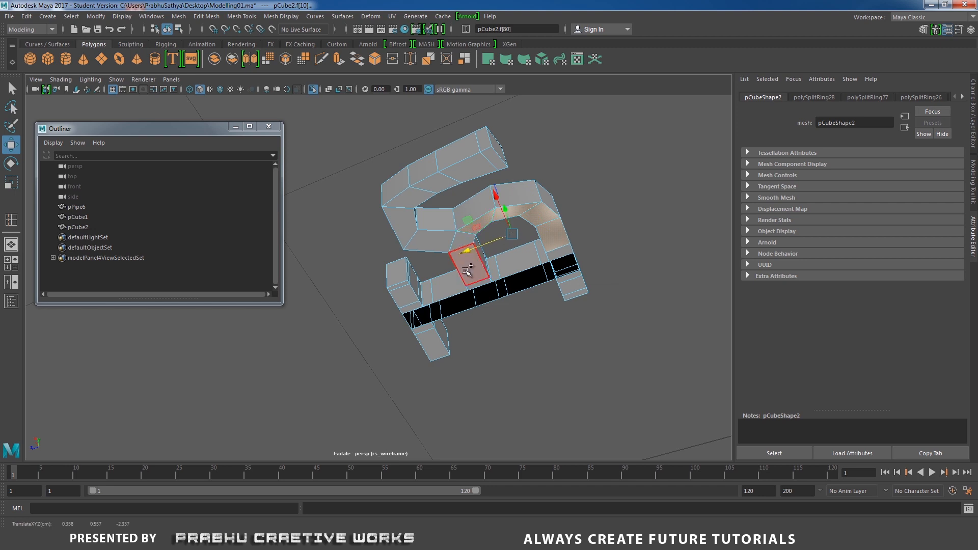
left_click(468, 271, "shift")
left_click(478, 282, "shift")
left_click(442, 243, "shift")
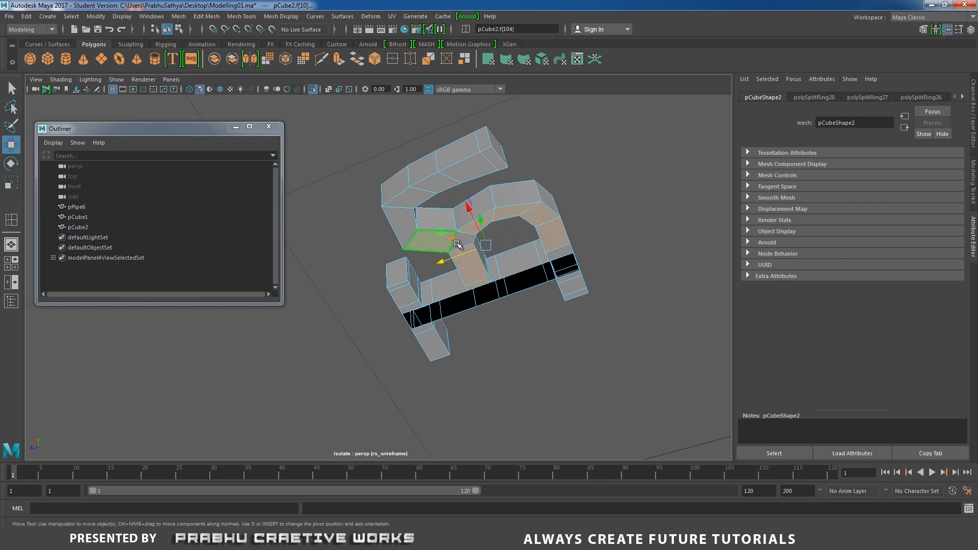
left_click(400, 197, "shift")
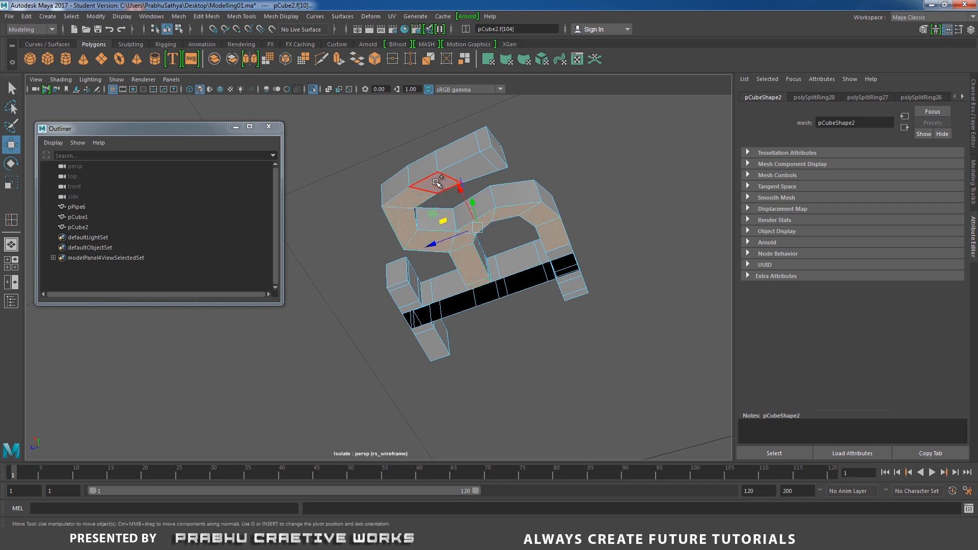
left_click(489, 161, "shift")
left_click_drag(490, 161, 565, 214, "alt")
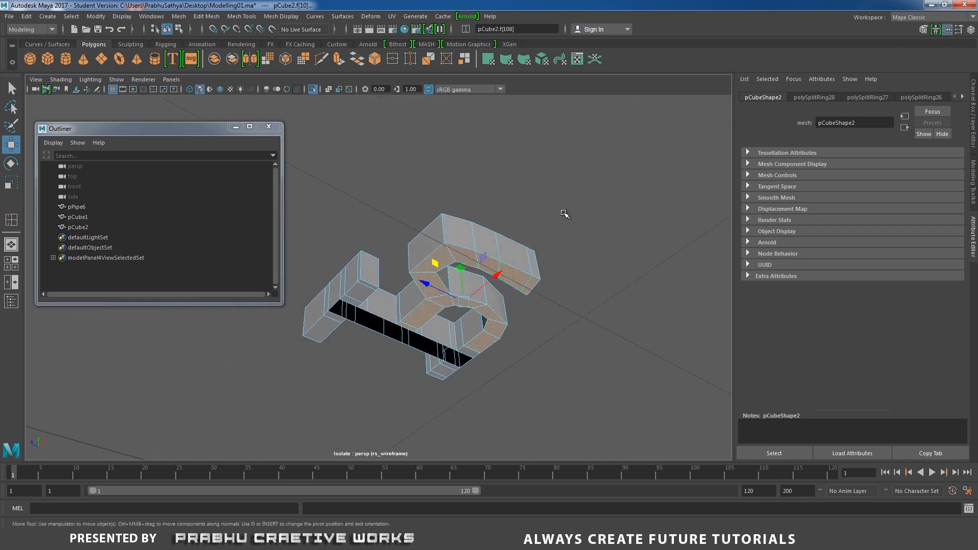
key("Delete")
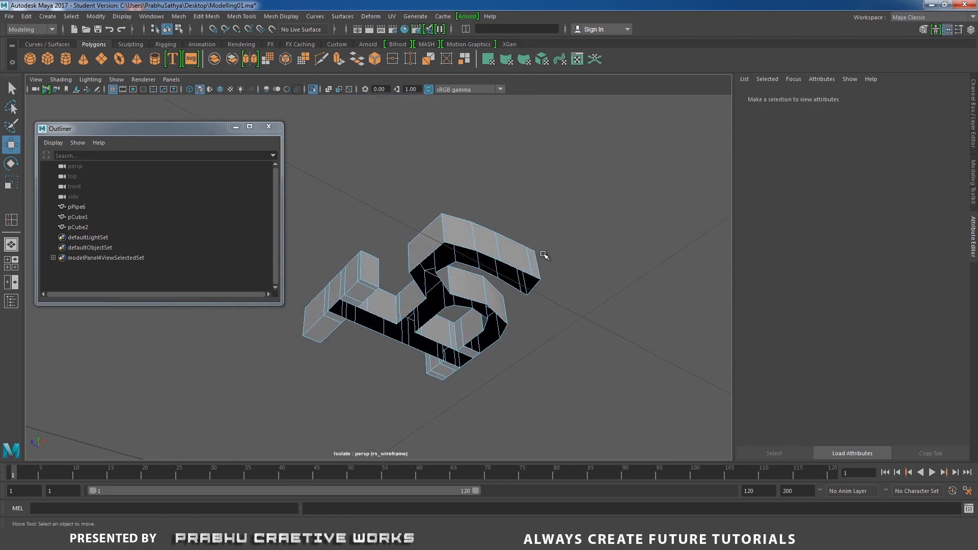
Step: Delete the remaining underside faces on the letter's top and bottom serifs and the leftover face beside the stem
left_click(469, 348)
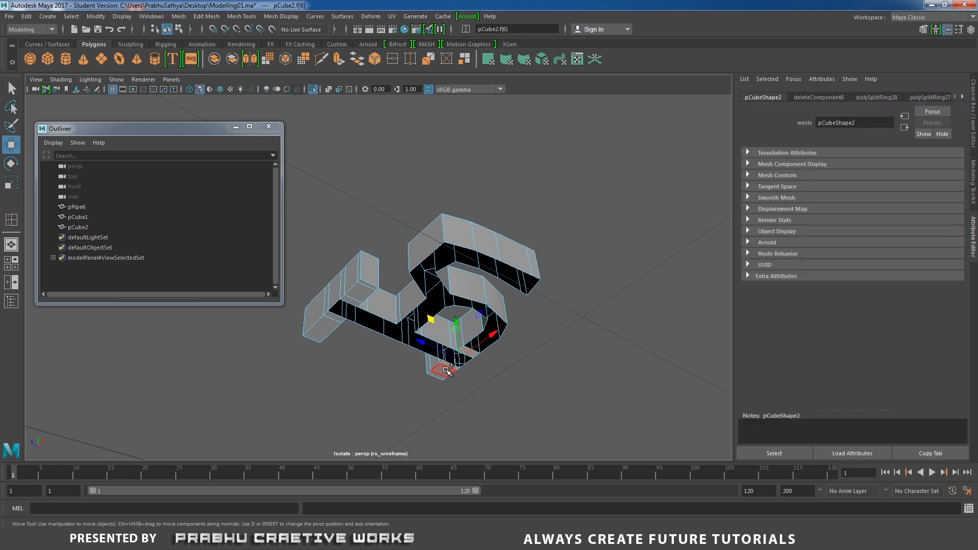
left_click(451, 368, "shift")
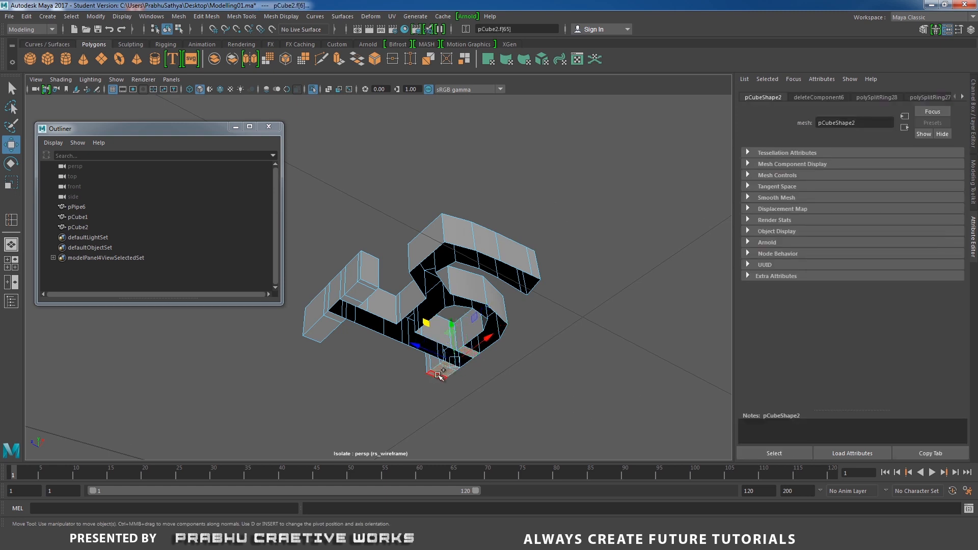
left_click(361, 296, "shift")
left_click(336, 320, "ctrl+shift")
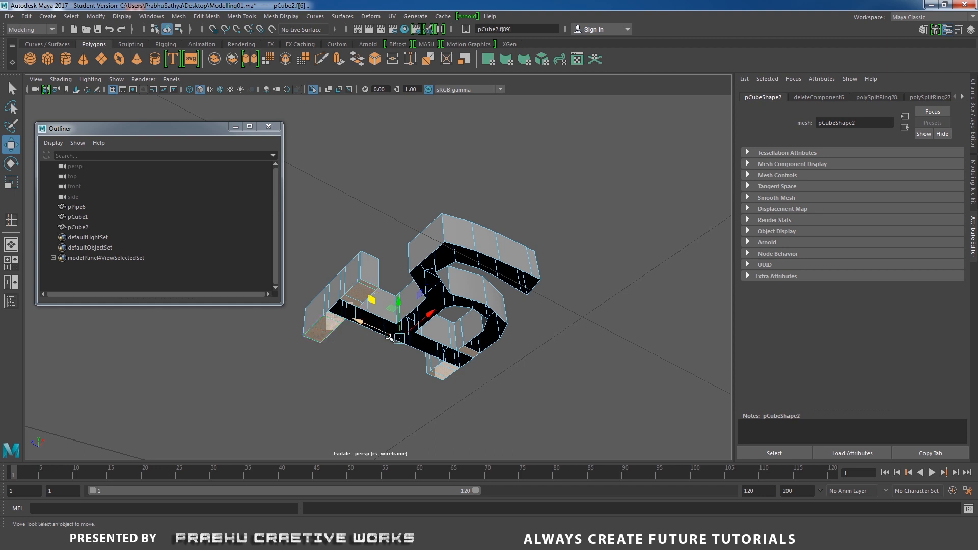
key("Delete")
mouse_move(448, 317)
left_mouse_down("alt")
mouse_move(553, 325)
mouse_move(423, 277)
mouse_move(529, 309)
mouse_move(463, 264)
mouse_move(461, 334)
mouse_move(448, 335)
left_mouse_up("alt")
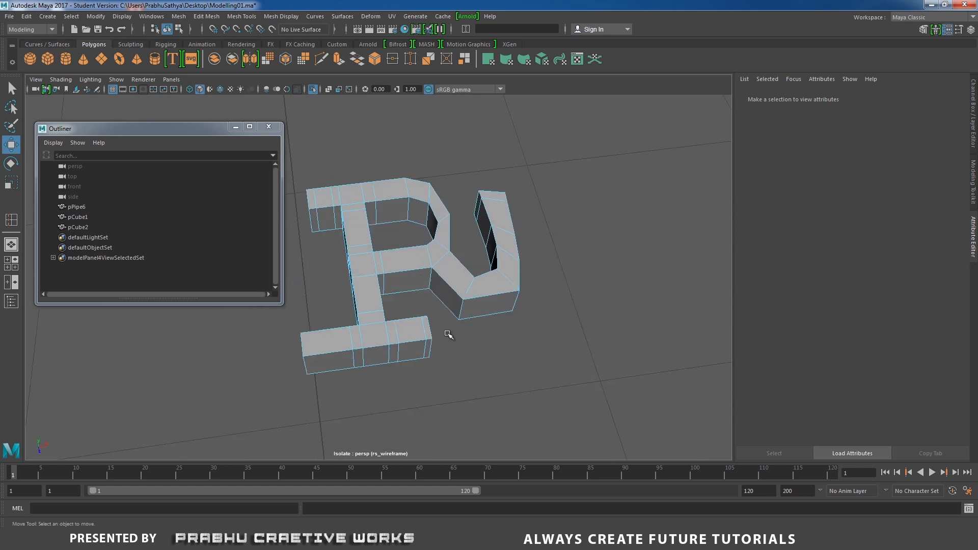
Step: Insert a supporting edge loop around the letter's outer side walls, just below the top face
right_click(414, 261)
right_click_drag(412, 258, 462, 232)
key("ctrl+F11")
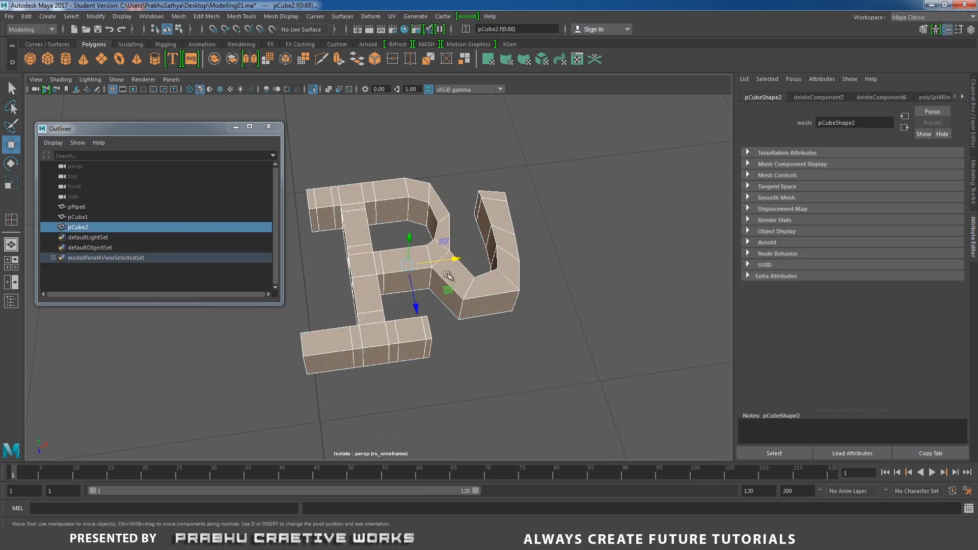
right_click_drag(457, 273, 505, 227)
left_click_drag(524, 314, 475, 261, "alt")
middle_click_drag(476, 261, 596, 284, "alt")
right_click_drag(512, 327, 549, 328, "alt")
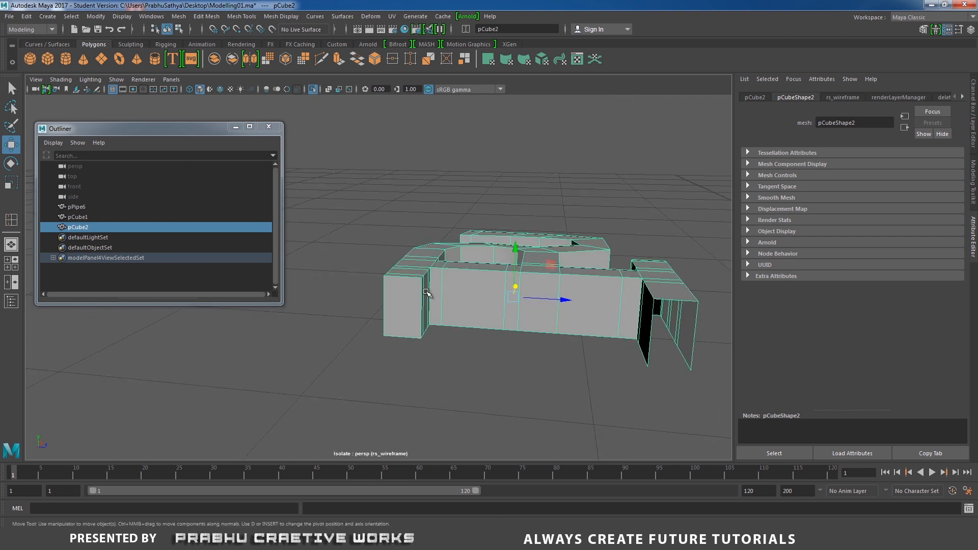
right_click_drag(426, 289, 375, 309, "shift")
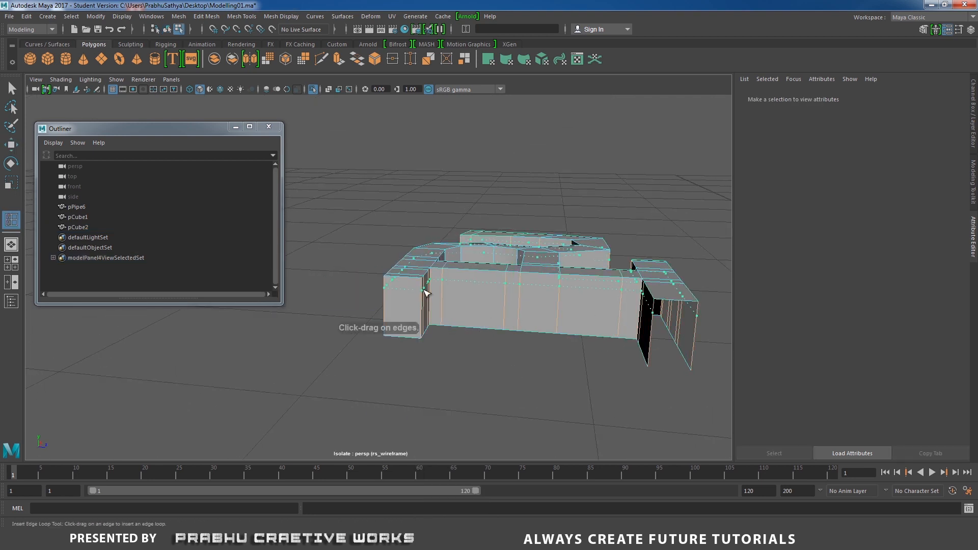
left_click(427, 289)
Step: Insert a supporting edge loop around the inner wall of the bowl opening, just below the top face, and return to object mode
left_click_drag(469, 323, 445, 248, "alt")
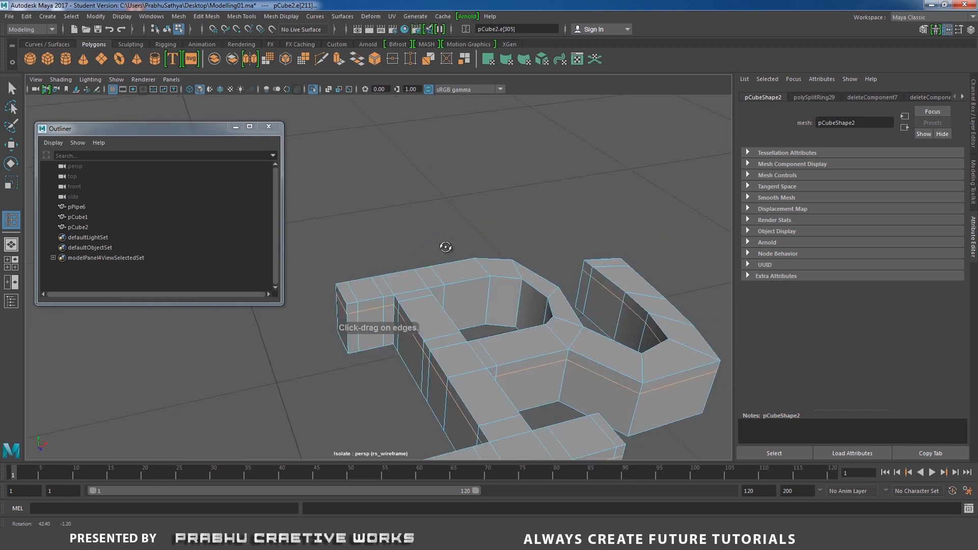
scroll(446, 247, "up", 3)
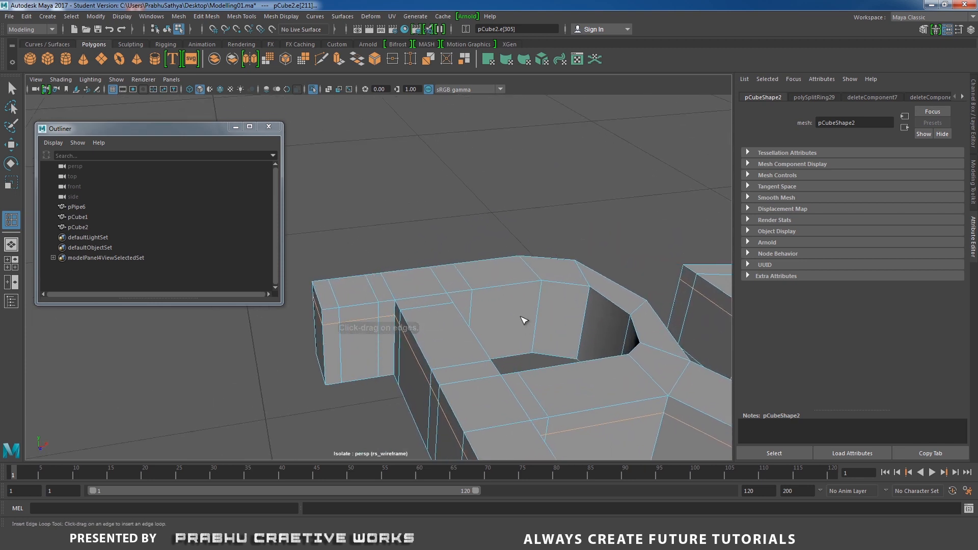
left_click(543, 294)
scroll(461, 300, "down", 5)
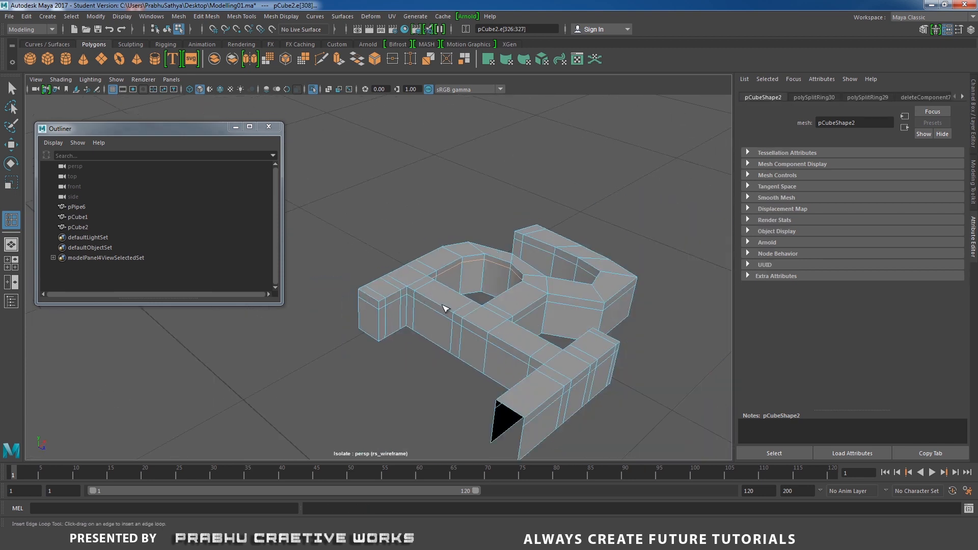
key("w")
right_click_drag(445, 285, 474, 232)
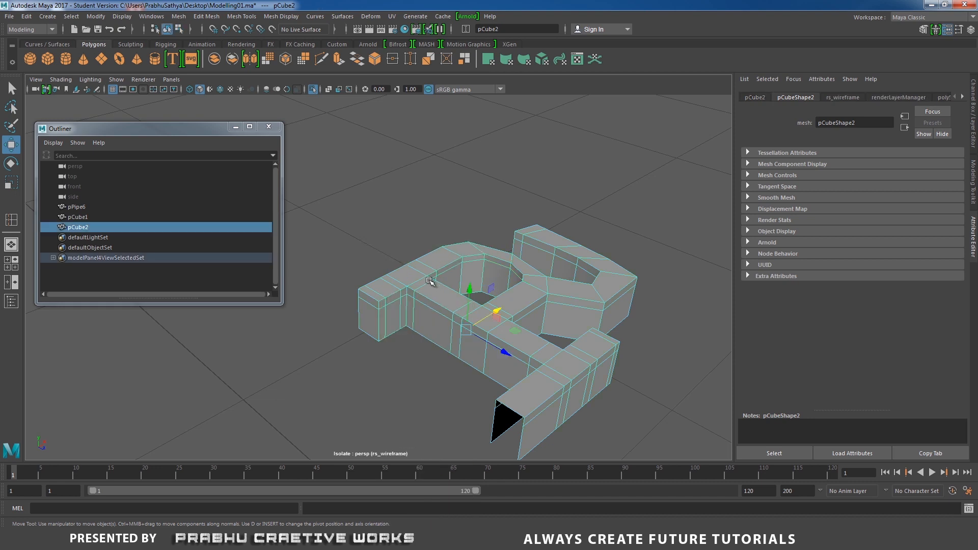
Step: Preview the letter R smoothed and bring the rest of the key back into view
key("3")
left_click(416, 220)
left_click_drag(417, 221, 461, 293, "alt")
left_click(462, 293)
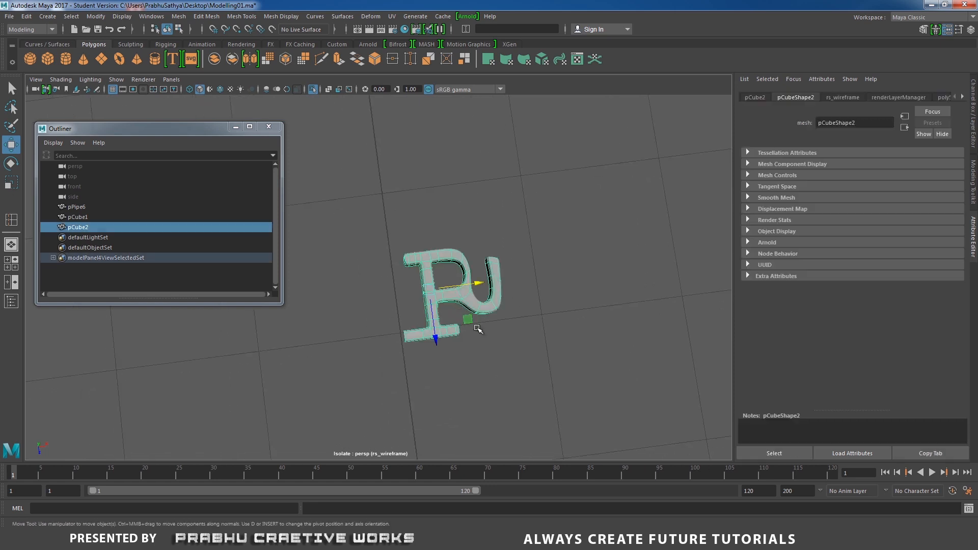
left_click(313, 89)
Step: Lower the letter R vertically into the oval recess on the key head
left_click_drag(356, 133, 399, 171, "alt")
left_click_drag(433, 236, 434, 306)
middle_click_drag(426, 267, 427, 234, "alt")
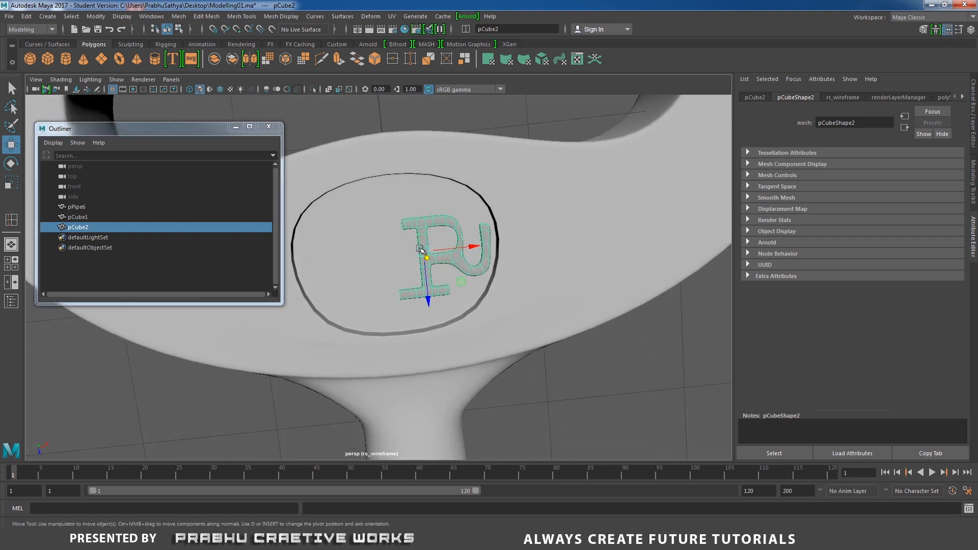
left_click_drag(350, 266, 361, 229, "alt")
right_click_drag(360, 229, 425, 297, "alt")
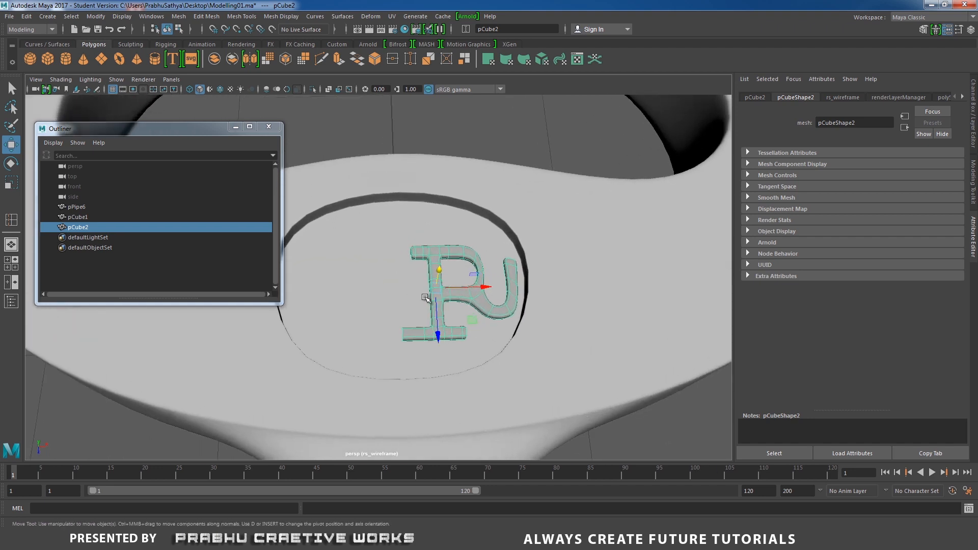
middle_click_drag(414, 278, 432, 255, "alt")
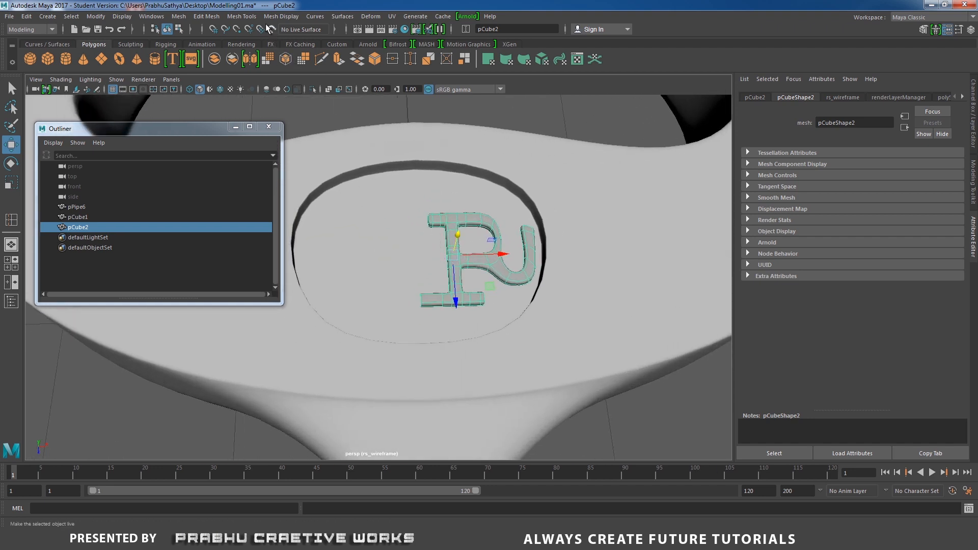
left_click(179, 16)
left_click(208, 153)
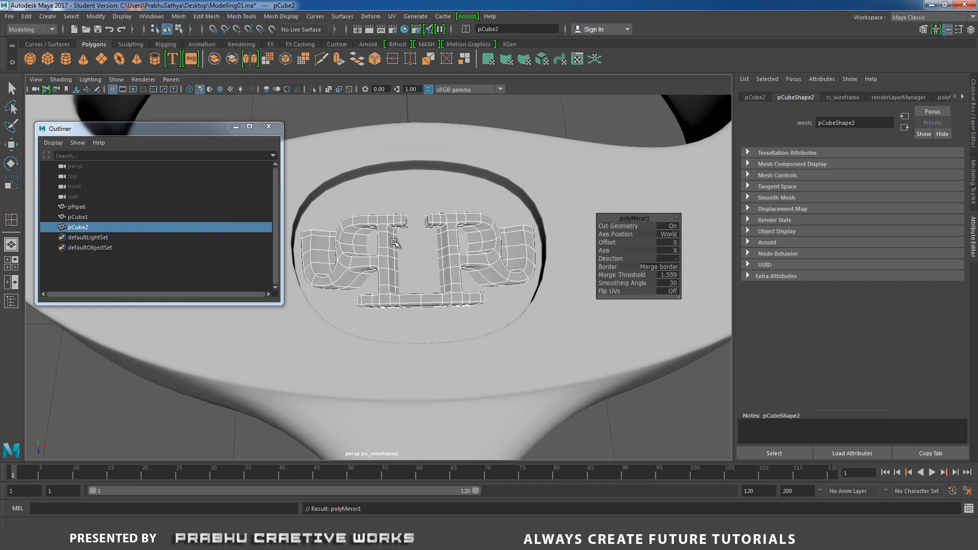
left_click_drag(393, 269, 490, 257, "alt")
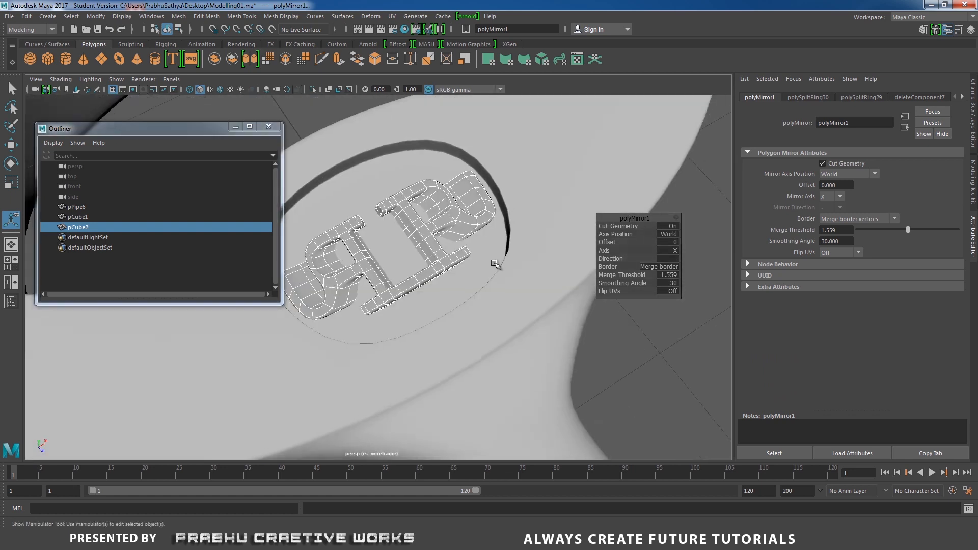
key("ctrl+z")
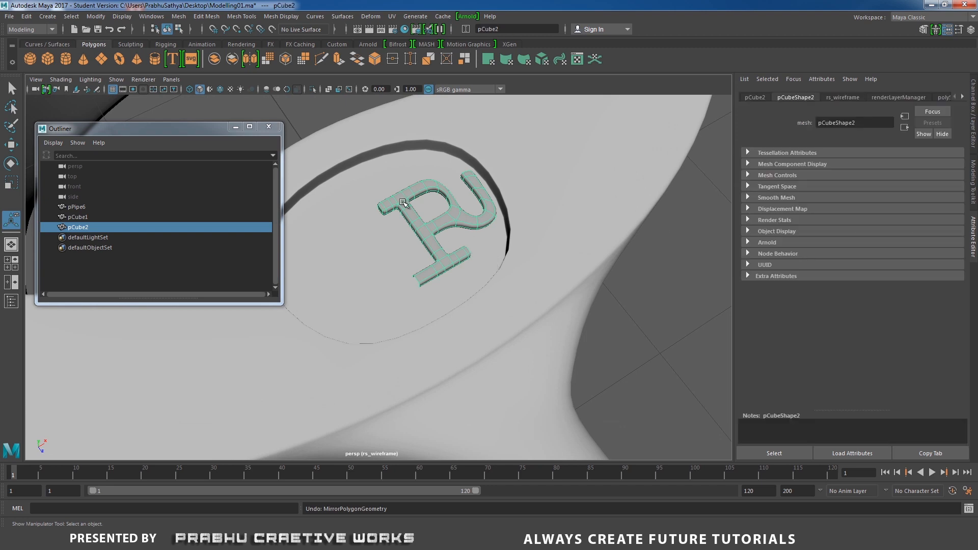
Step: Isolate the letter R and mirror it across the world X axis with merged border vertices
left_click(312, 89)
left_click_drag(406, 207, 460, 262, "alt")
scroll(460, 262, "up", 2)
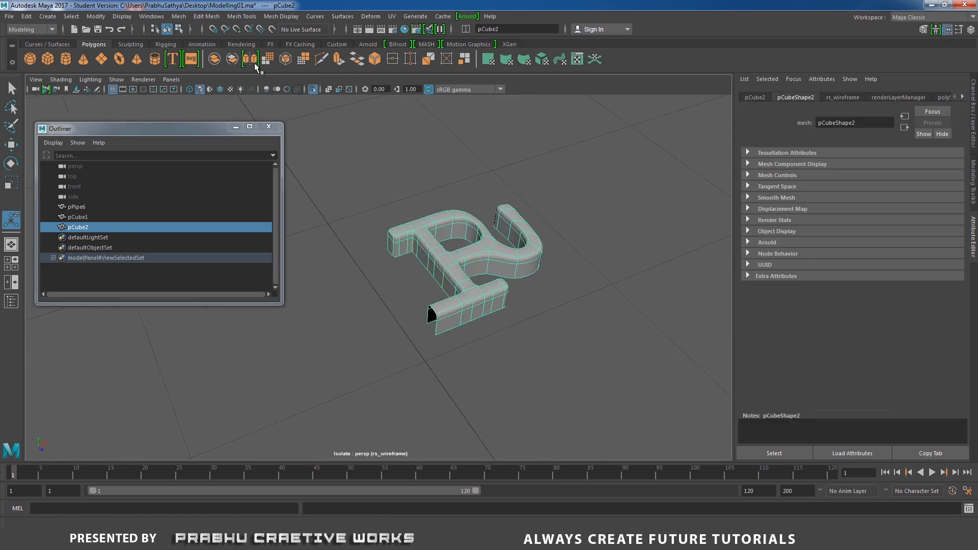
left_click(182, 20)
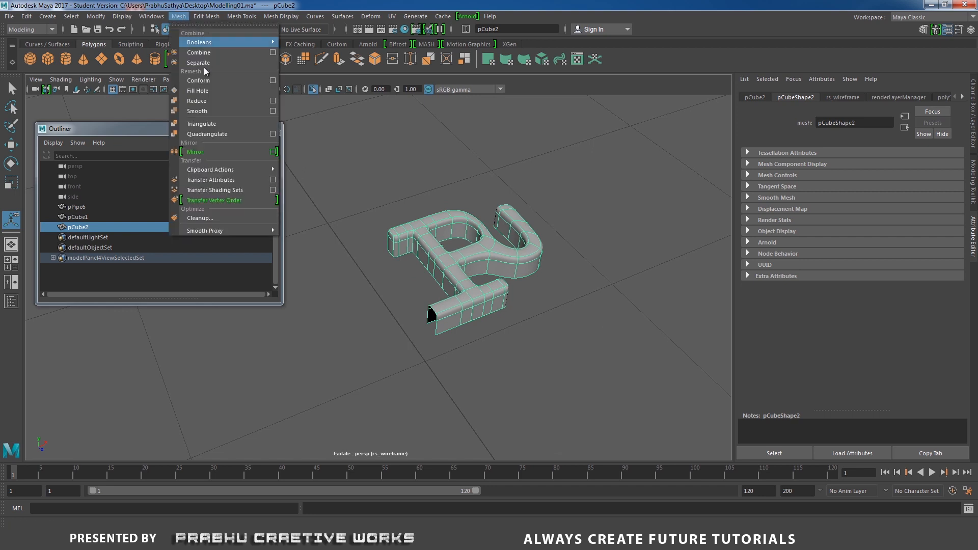
left_click(212, 157)
mouse_move(439, 265)
left_mouse_down("alt")
mouse_move(435, 179)
mouse_move(439, 274)
left_mouse_up("alt")
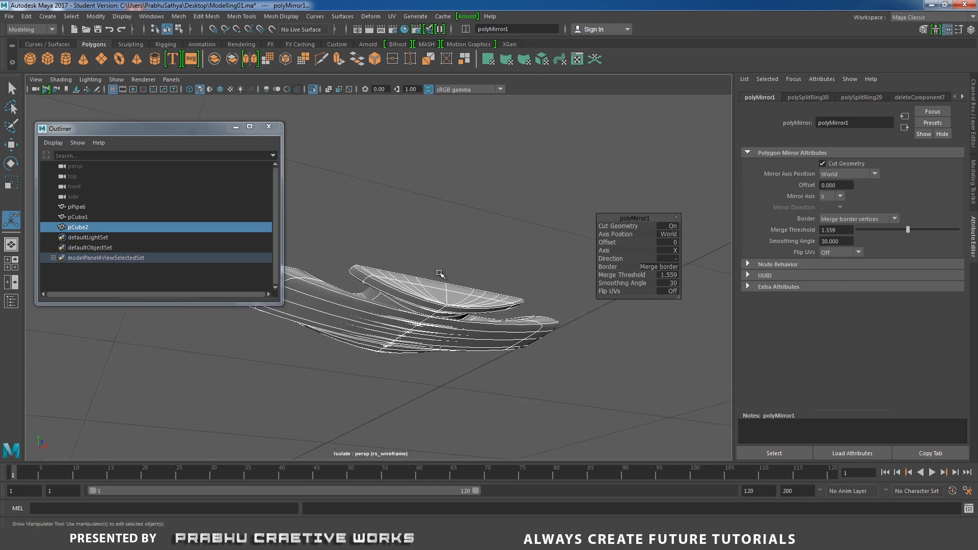
left_click_drag(466, 311, 556, 340, "alt")
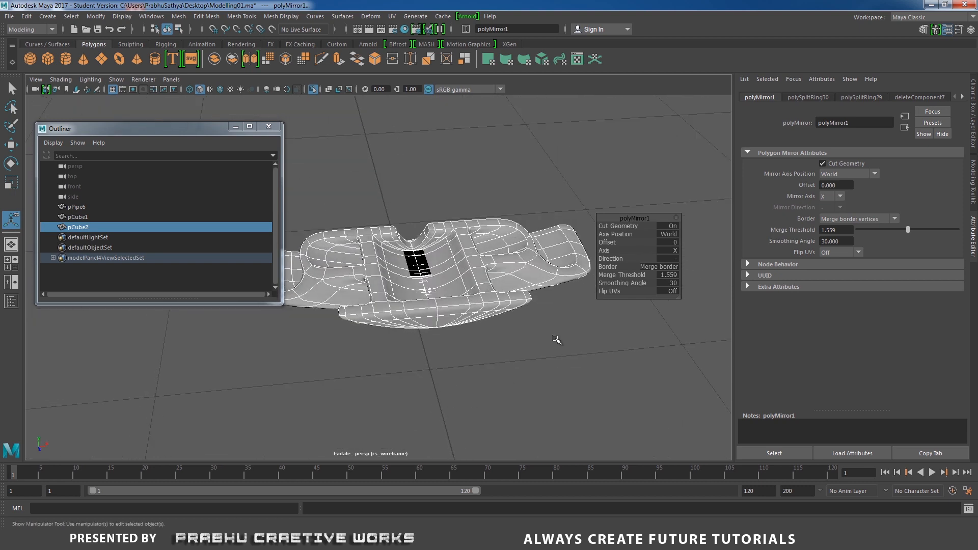
Step: Set the mirror's merge threshold to about 0.059 and show the rest of the key again
left_click_drag(579, 267, 637, 275, "alt")
key("ctrl+z")
left_click_drag(533, 274, 568, 331, "alt")
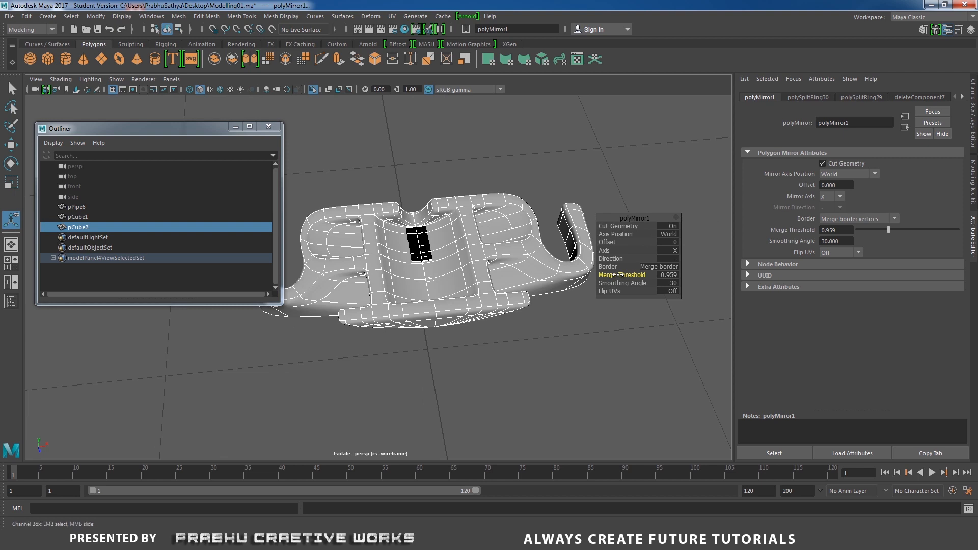
left_click_drag(621, 275, 611, 275)
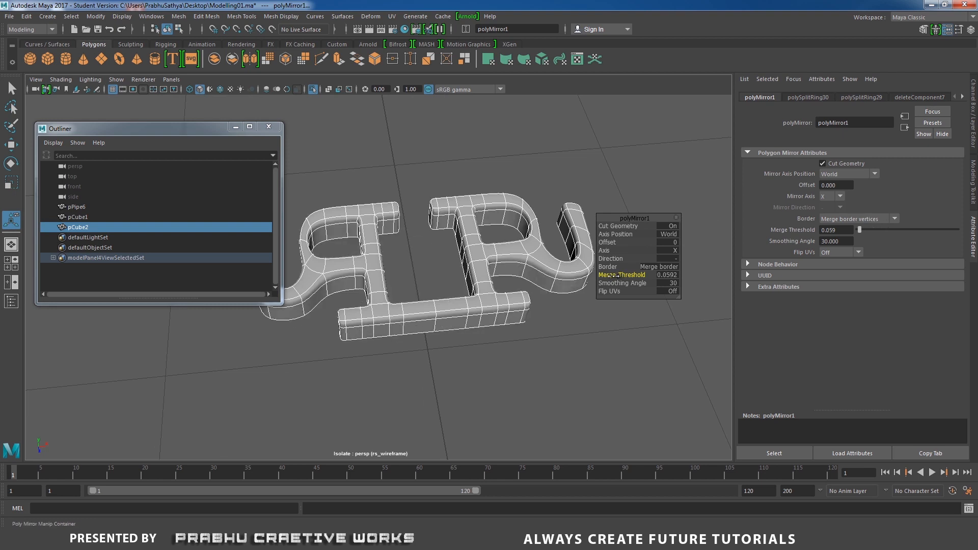
left_click_drag(396, 258, 404, 188, "alt")
left_click(312, 90)
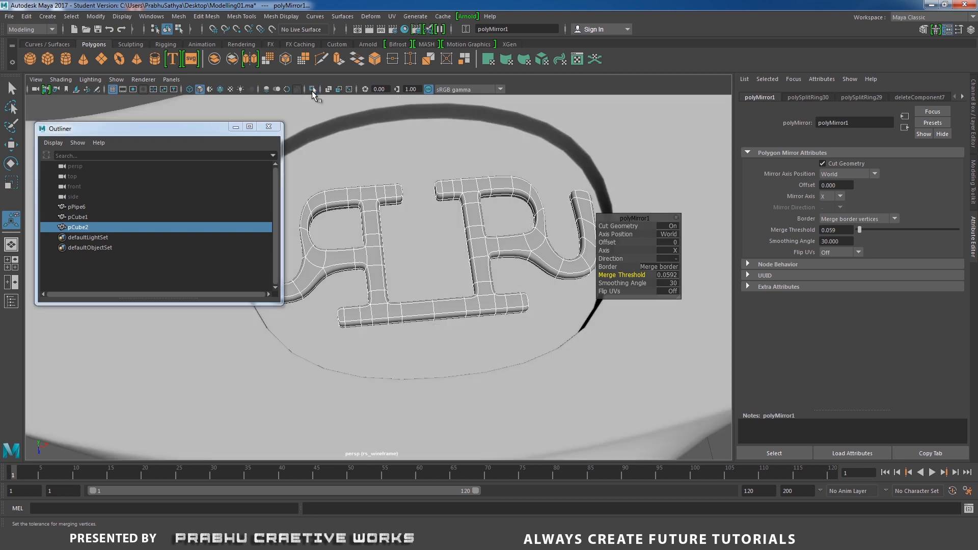
Step: Deselect the mirrored emblem, examine the whole key head, and switch to the reference photo in Windows Photo Viewer for comparison
left_click_drag(312, 91, 413, 378, "alt")
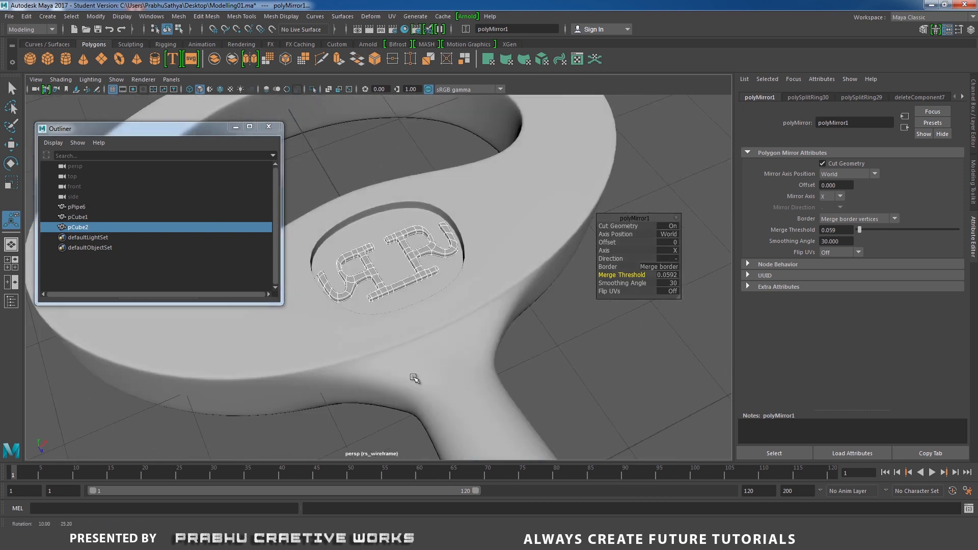
left_click(560, 369)
right_click_drag(559, 369, 360, 313, "alt")
left_click_drag(361, 313, 487, 358, "alt")
right_click_drag(486, 358, 341, 286, "alt")
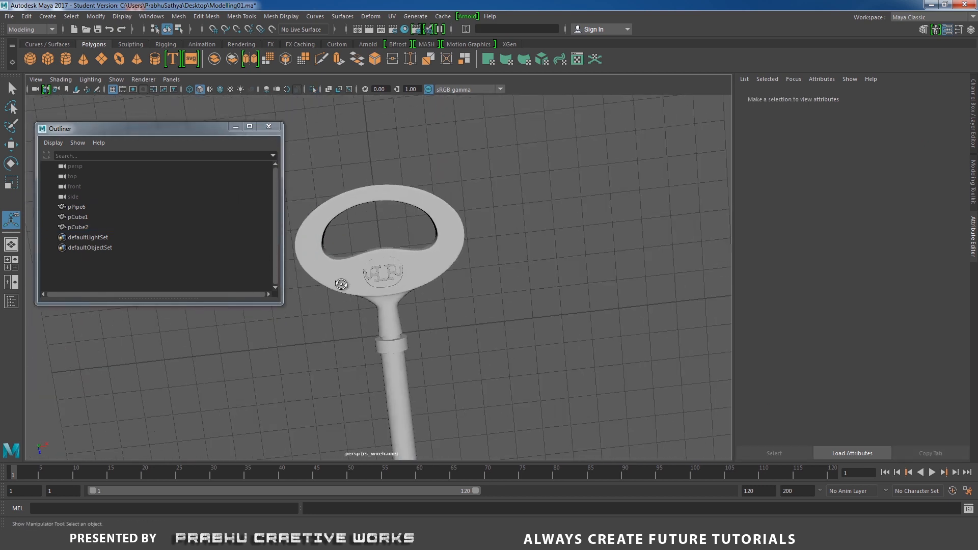
left_click_drag(341, 286, 383, 264, "alt")
left_click_drag(449, 306, 434, 349, "alt")
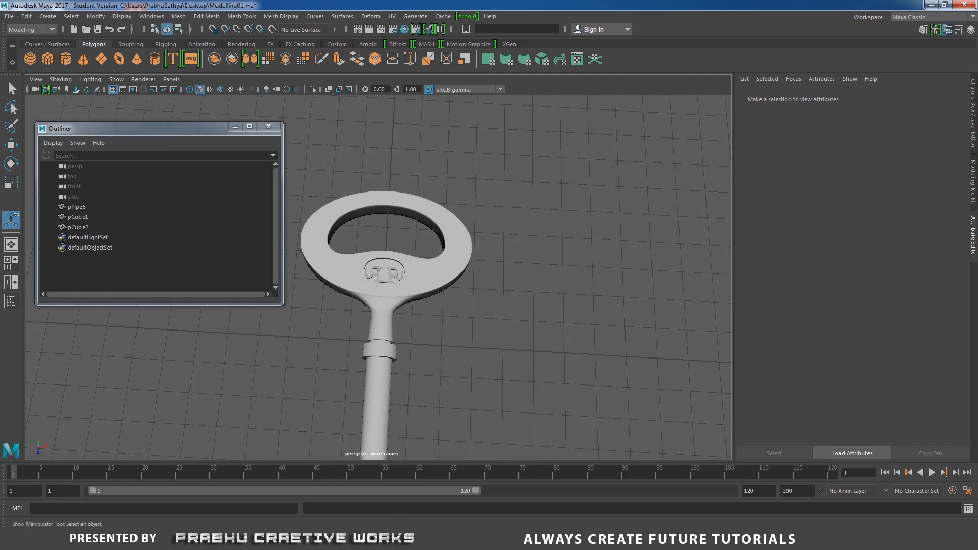
key("alt+Tab")
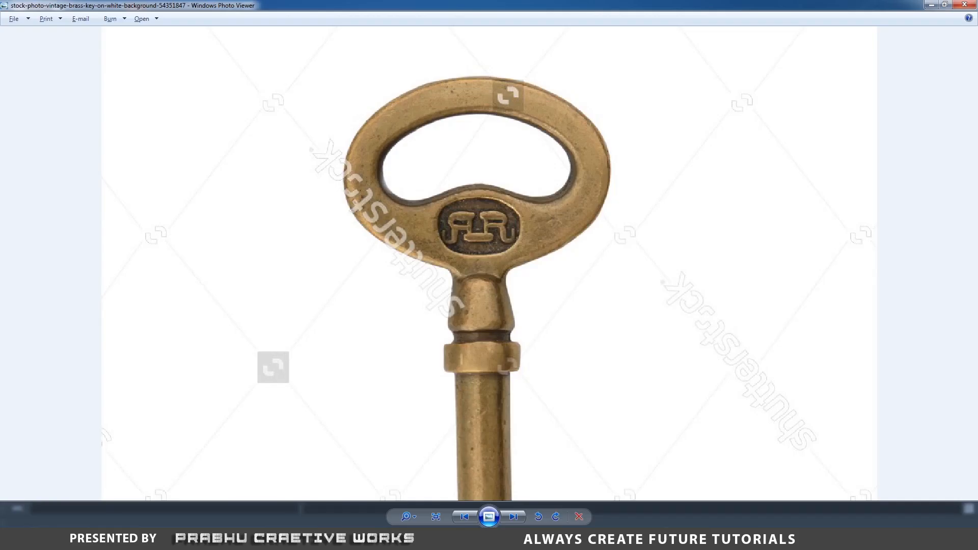
Step: Return to Maya, examine the toothed bit at the shaft's end, and compare it with the reference photo in Windows Photo Viewer
key("alt+Tab")
right_click_drag(615, 380, 51, 300, "alt")
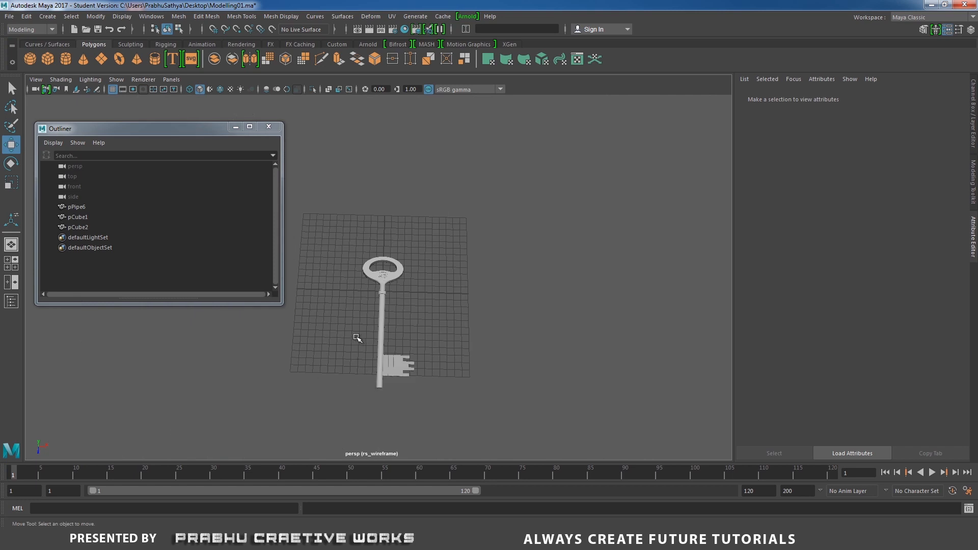
middle_click_drag(342, 290, 332, 236, "alt")
right_click_drag(331, 236, 516, 412, "alt")
mouse_move(516, 413)
left_mouse_down("alt")
mouse_move(372, 368)
mouse_move(518, 376)
mouse_move(491, 367)
mouse_move(510, 399)
left_mouse_up("alt")
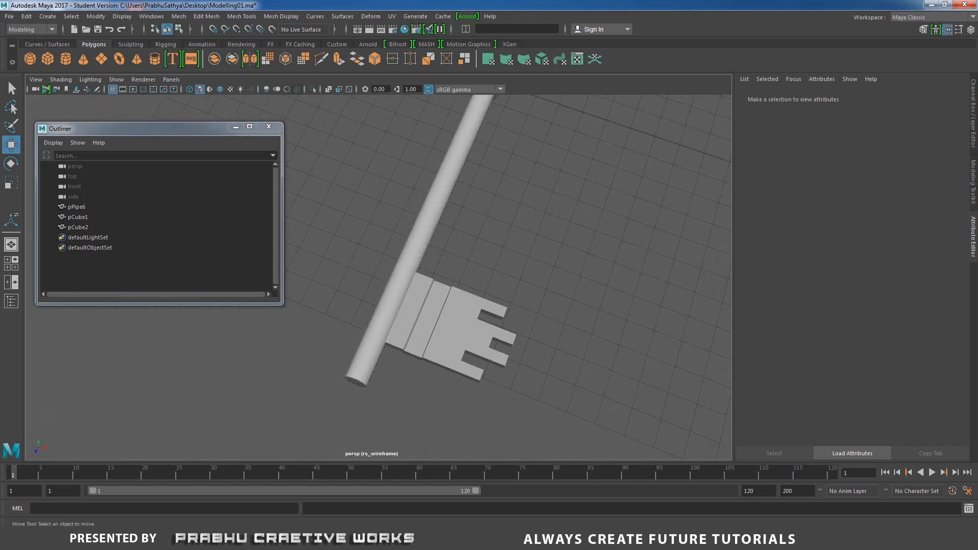
key("alt+Tab")
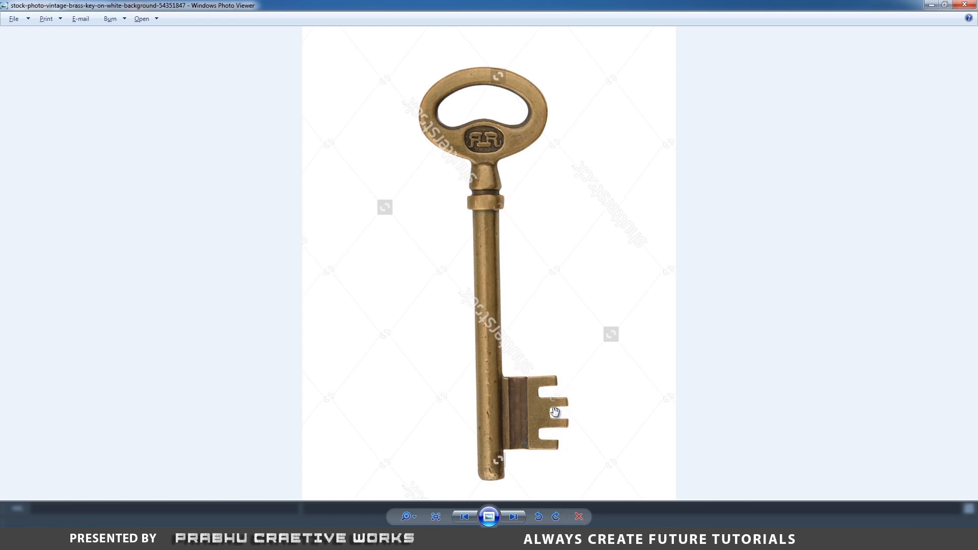
key("alt+Tab")
Step: Move the tooth-side vertices of the key bit toward the shaft to shorten the bit, and return to object mode
left_click_drag(377, 413, 466, 331, "alt")
left_click(476, 289)
right_click_drag(474, 288, 400, 255)
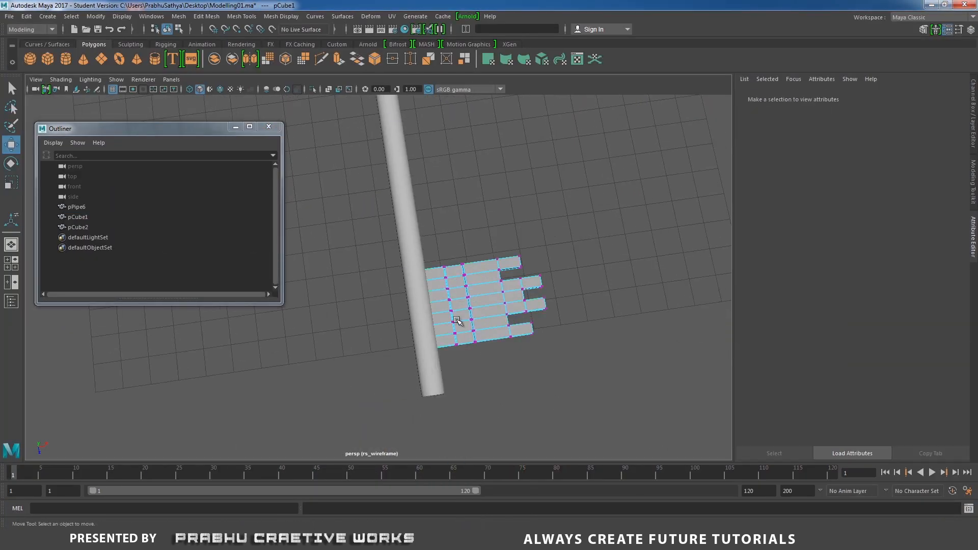
left_click_drag(456, 322, 494, 350, "alt")
middle_click_drag(495, 351, 441, 344, "alt")
right_click_drag(441, 345, 500, 386, "alt")
scroll(499, 386, "up", 2)
left_click_drag(451, 258, 577, 439)
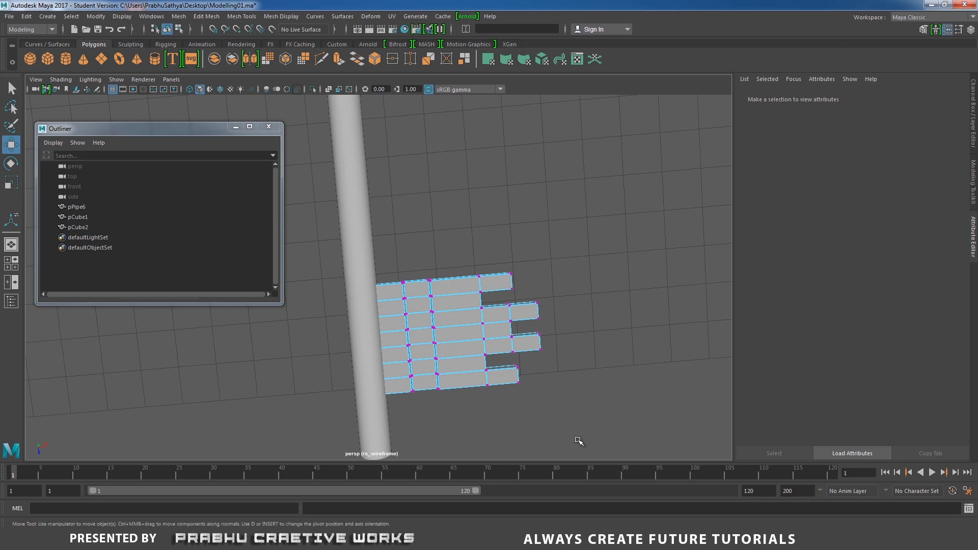
left_click_drag(553, 322, 402, 286)
right_click_drag(391, 247, 440, 232)
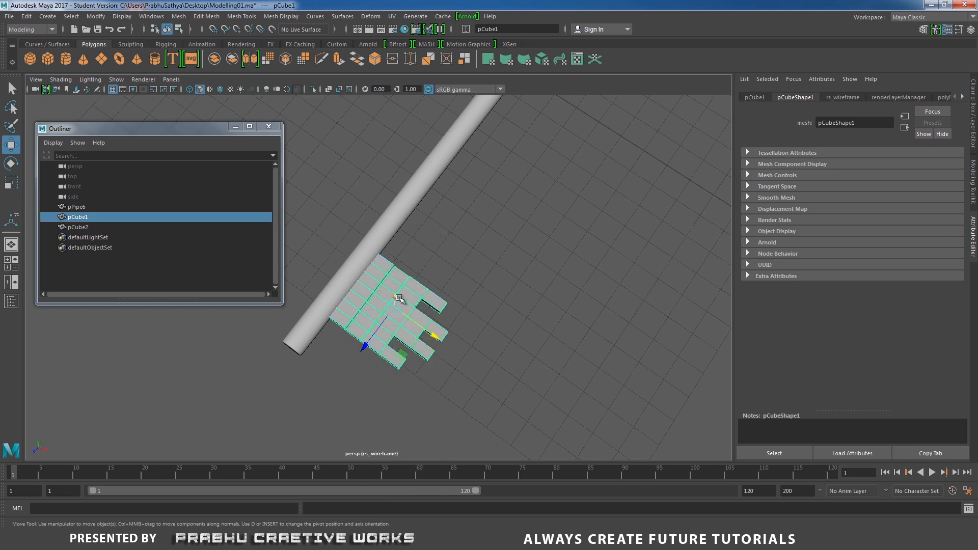
Step: Scale the whole key bit vertically to make it thicker, and deselect it
key("r")
left_click_drag(393, 309, 490, 285)
key("w")
right_click_drag(489, 286, 565, 373, "alt")
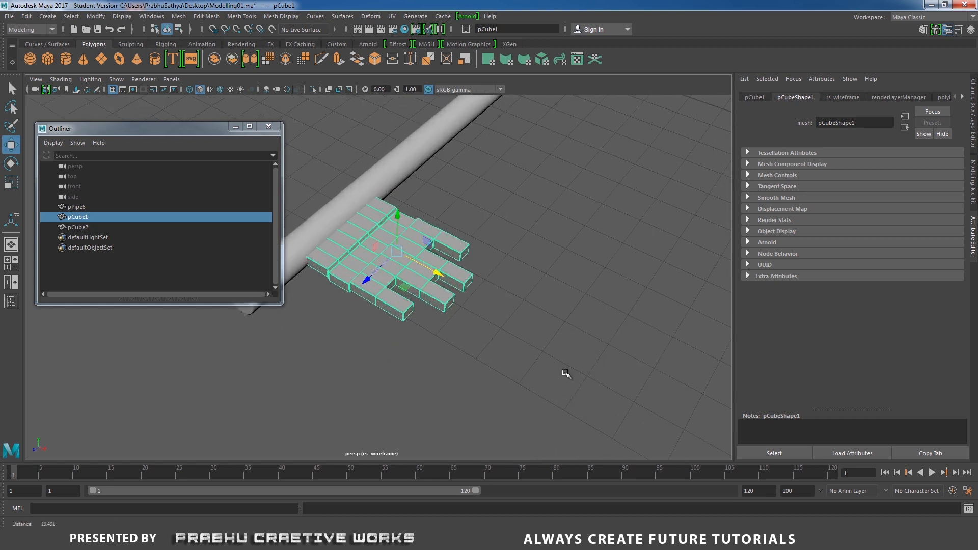
left_click(547, 304)
Step: Shift the key bit slightly along the Z axis toward the free end of the shaft, and deselect it
right_click_drag(544, 305, 405, 312, "alt")
left_click_drag(405, 312, 496, 334, "alt")
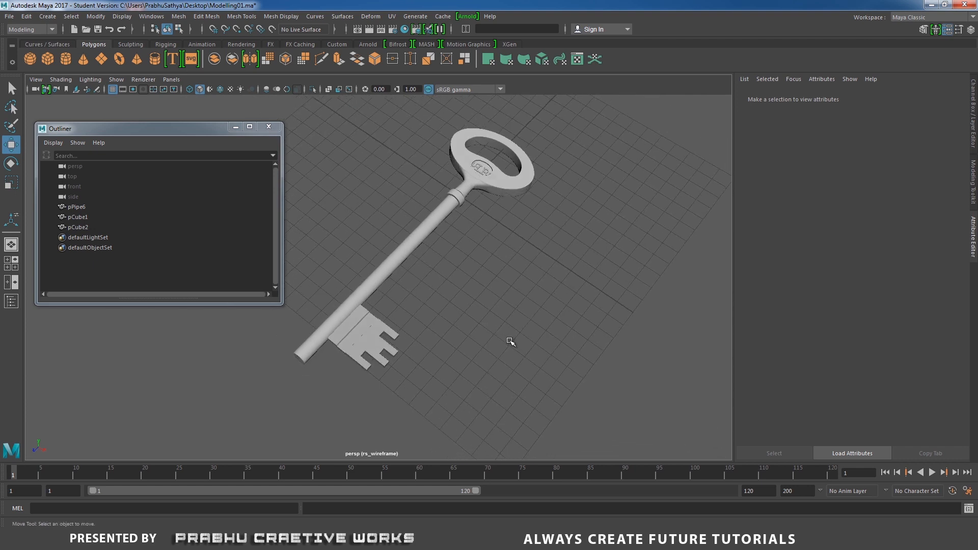
left_click(377, 353)
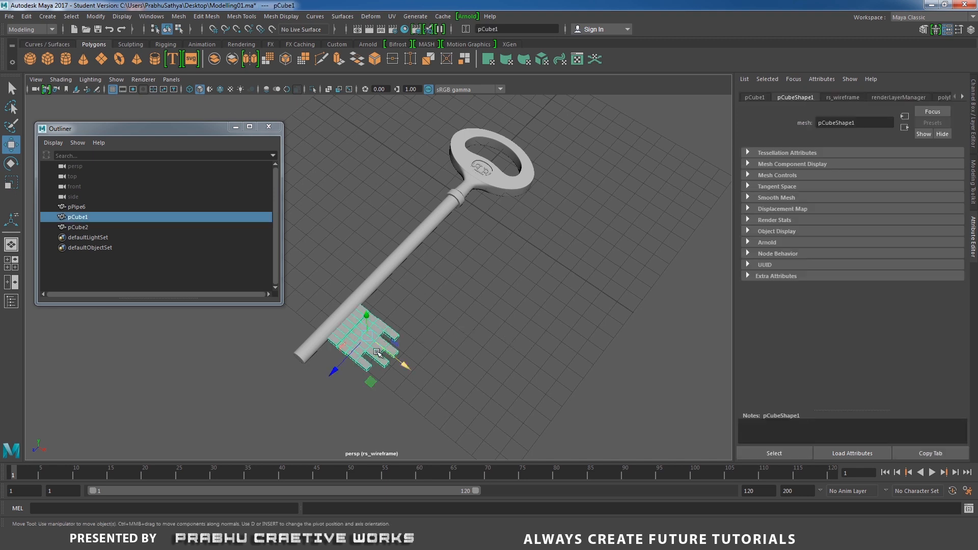
left_click_drag(334, 376, 332, 376)
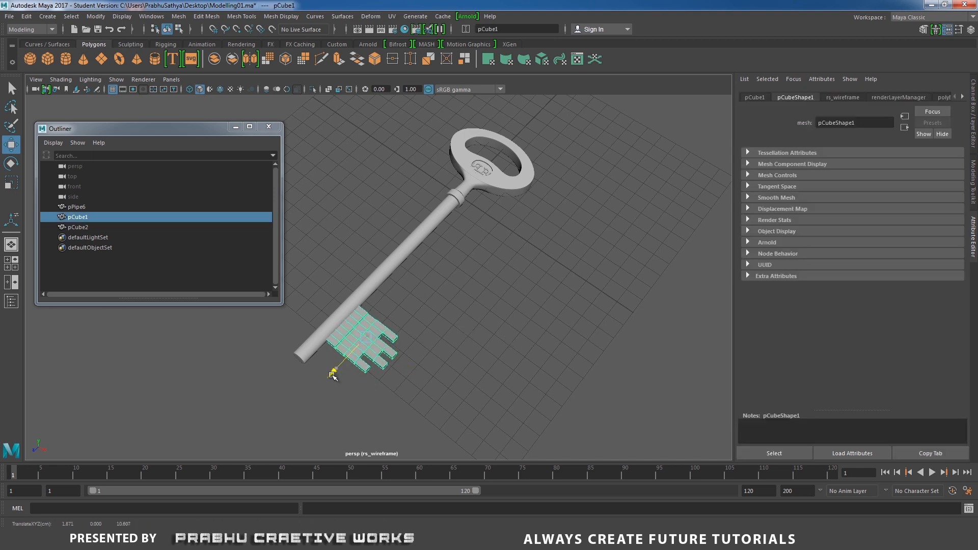
left_click(491, 337)
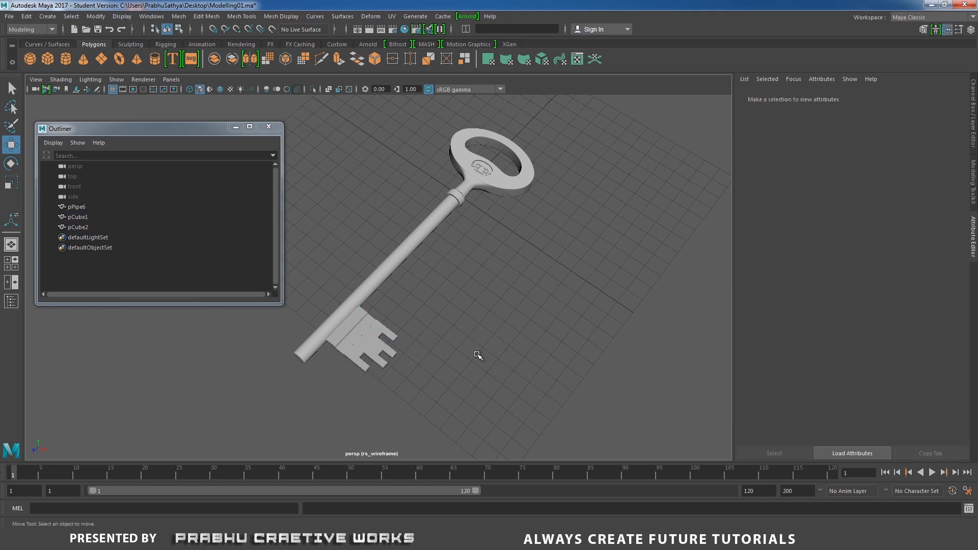